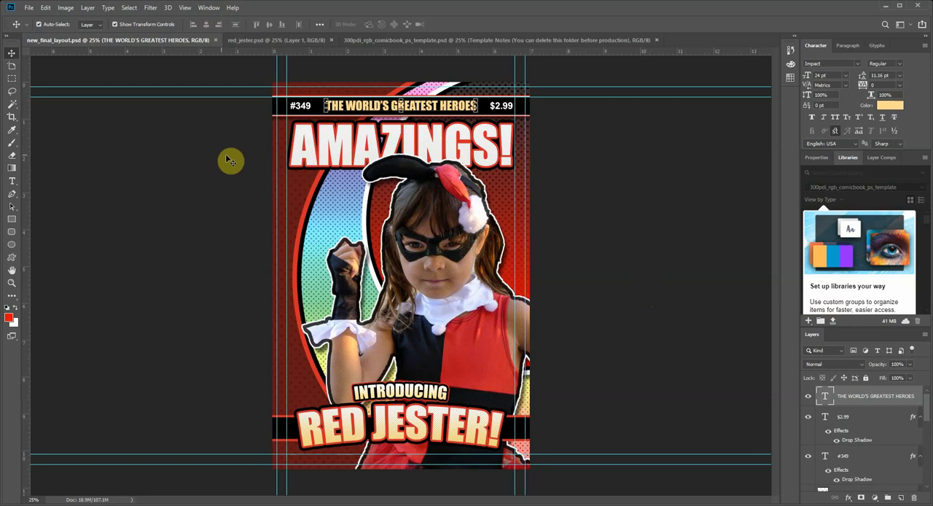
Step: Reset the Graphic and Web workspace to its default arrangement
click(210, 8)
mouse_move(216, 29)
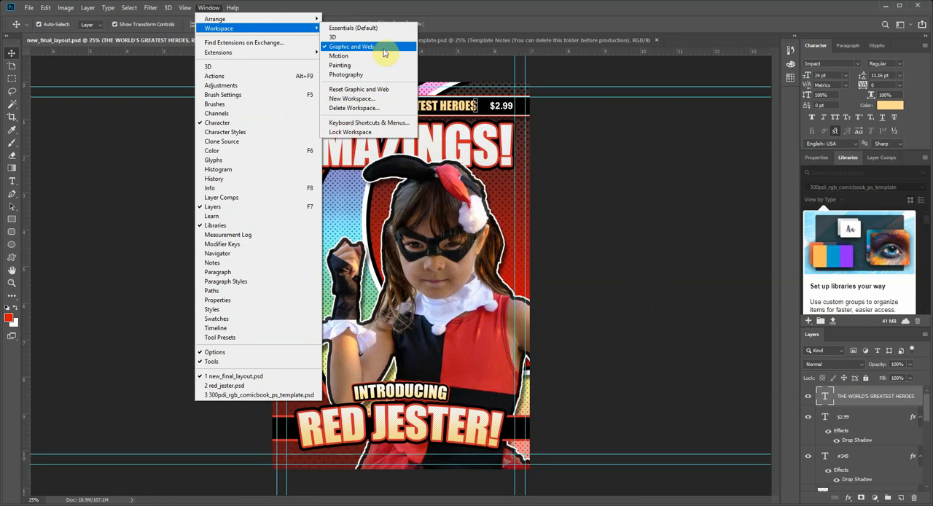
click(384, 89)
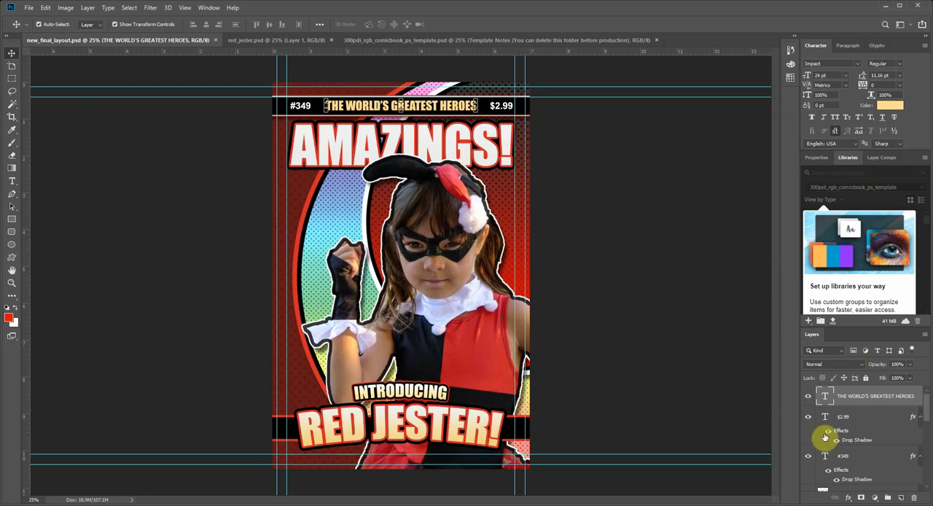
Step: Examine the comic book template's bleed, trim and live area notes and layers, and compare them with the final layout document
click(389, 42)
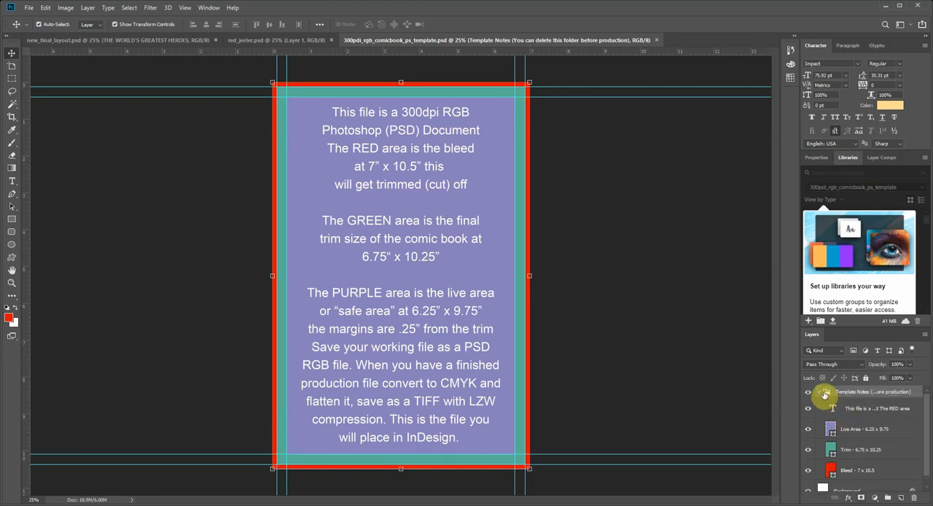
click(819, 392)
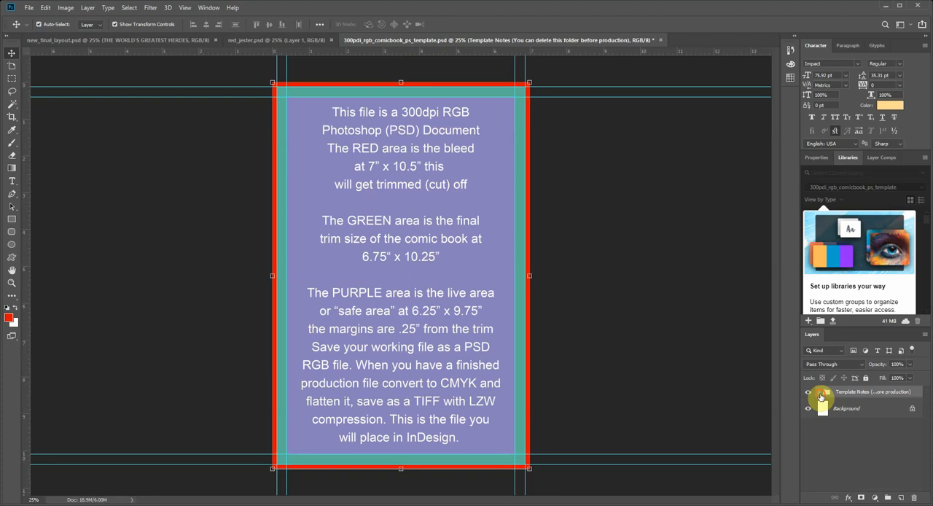
click(819, 392)
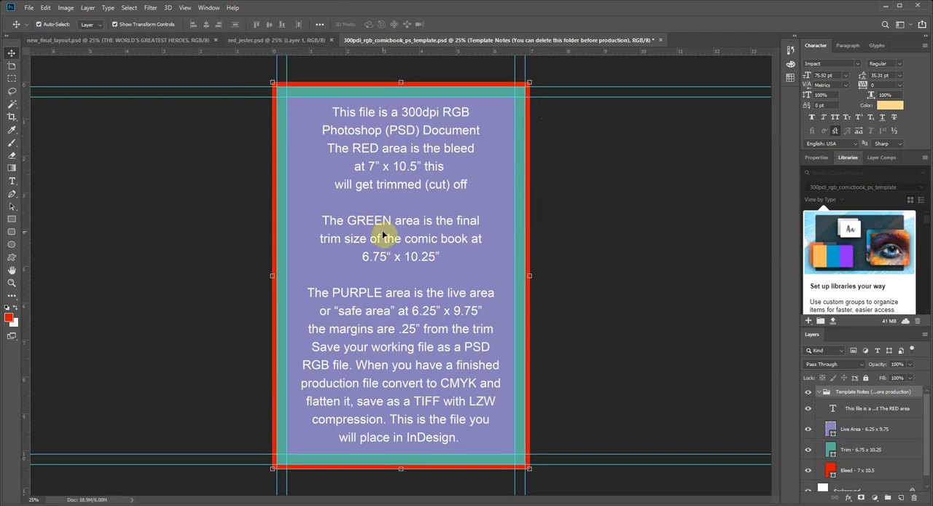
click(180, 41)
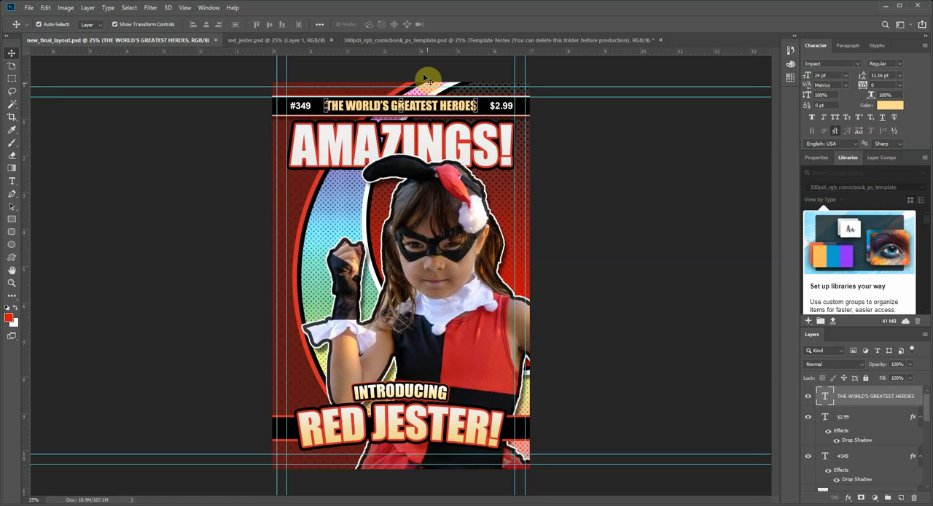
Step: Collapse and hide the Template Notes group in the comic book template document
click(412, 39)
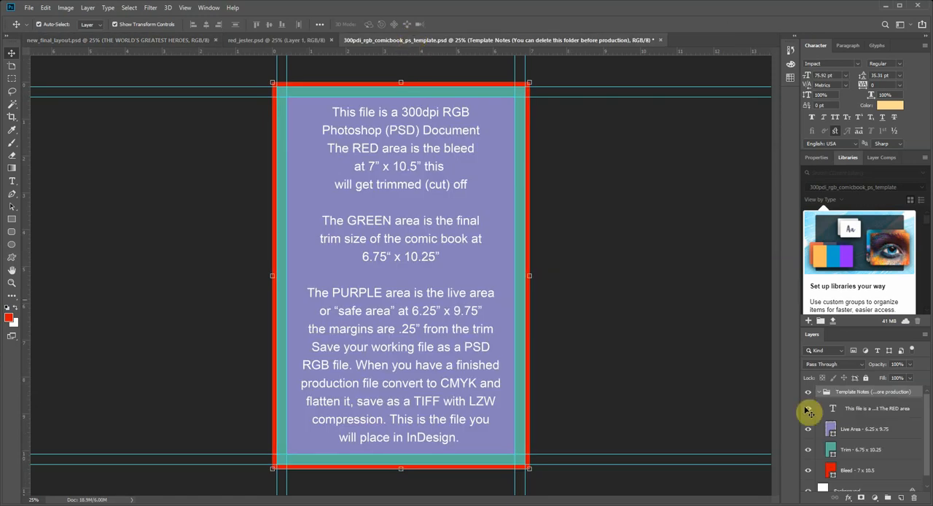
click(818, 391)
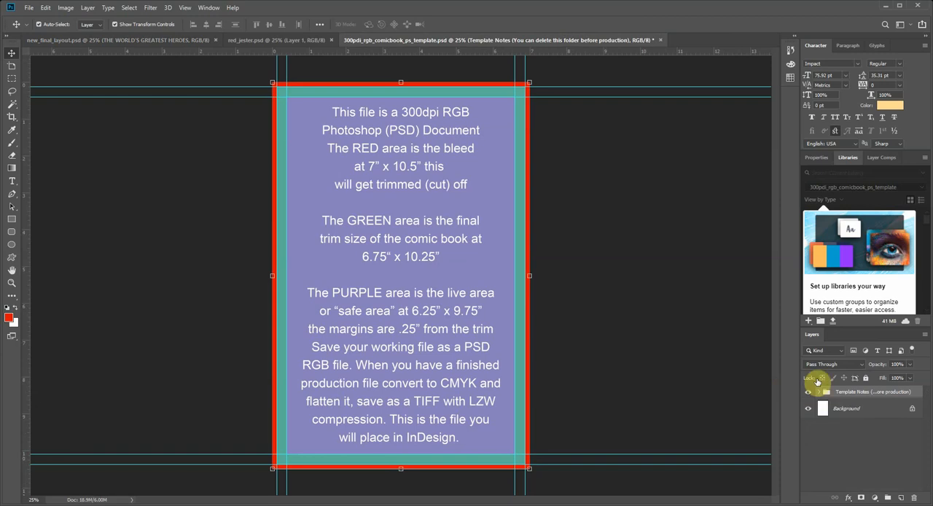
click(806, 395)
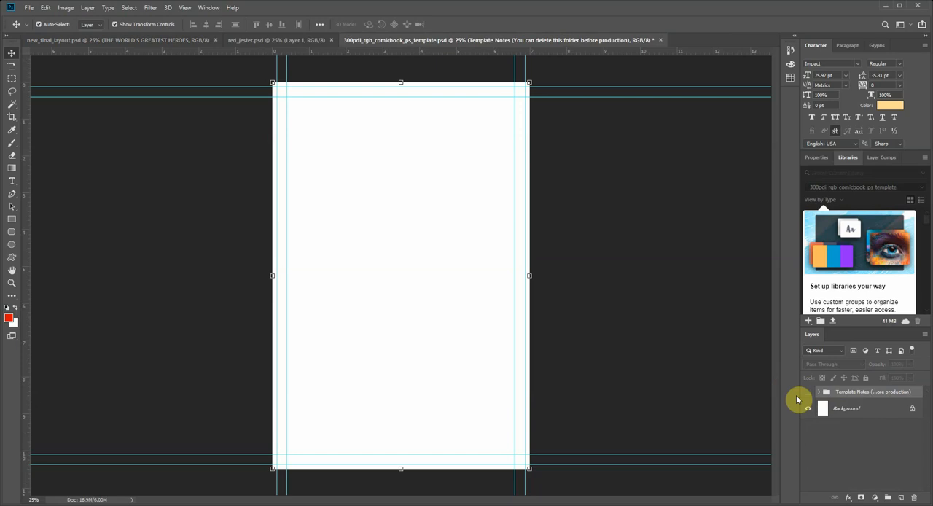
Step: Hide the Background layer in red_jester.psd so the cut-out figure sits on transparency
click(301, 45)
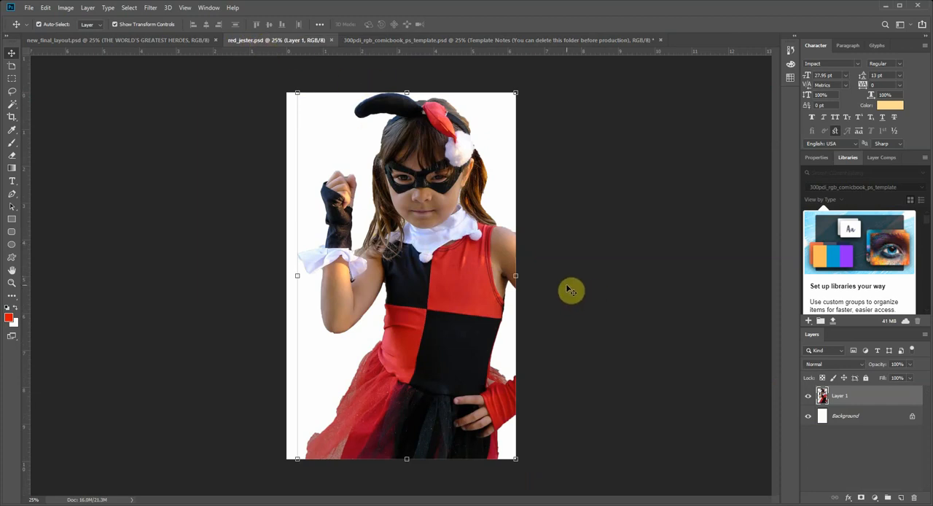
click(807, 396)
click(808, 396)
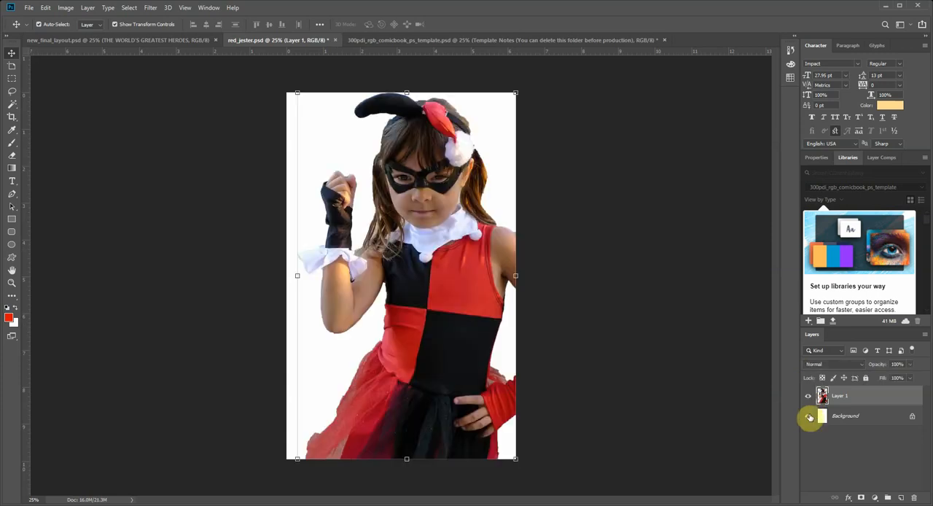
click(807, 416)
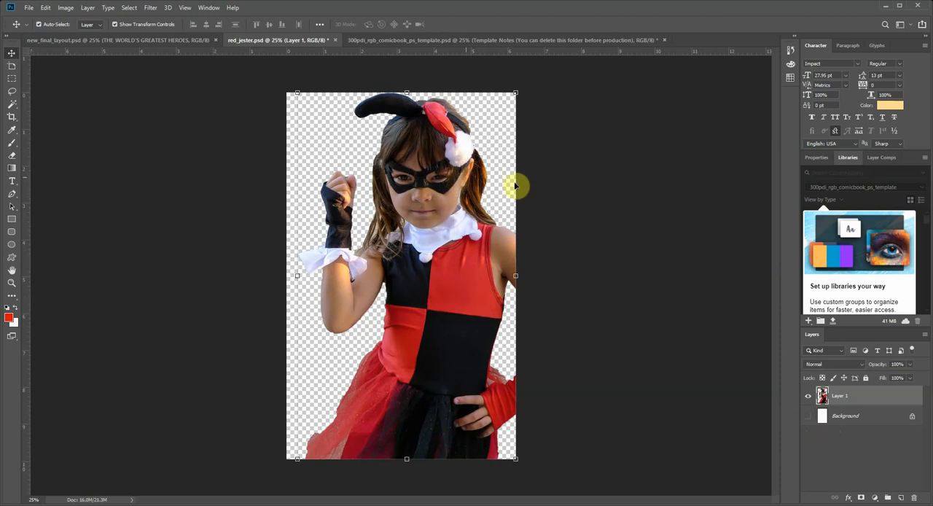
click(807, 416)
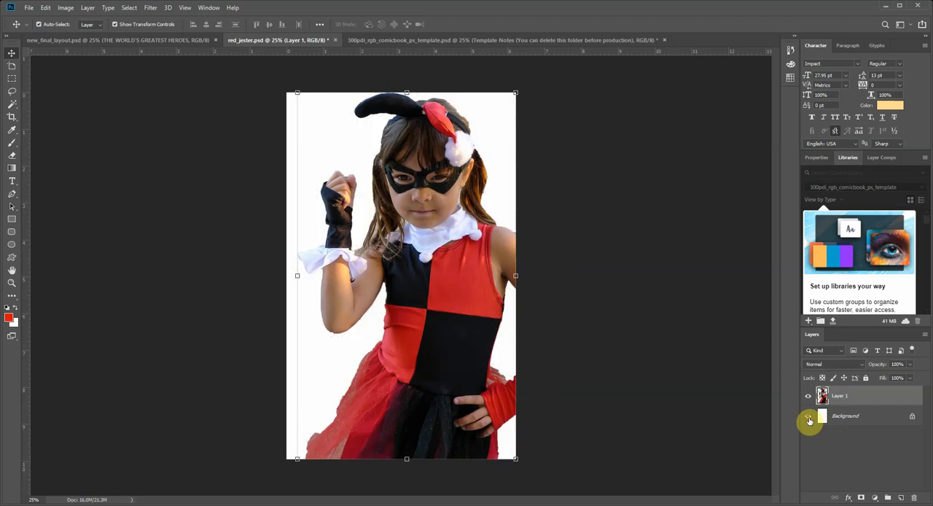
click(808, 419)
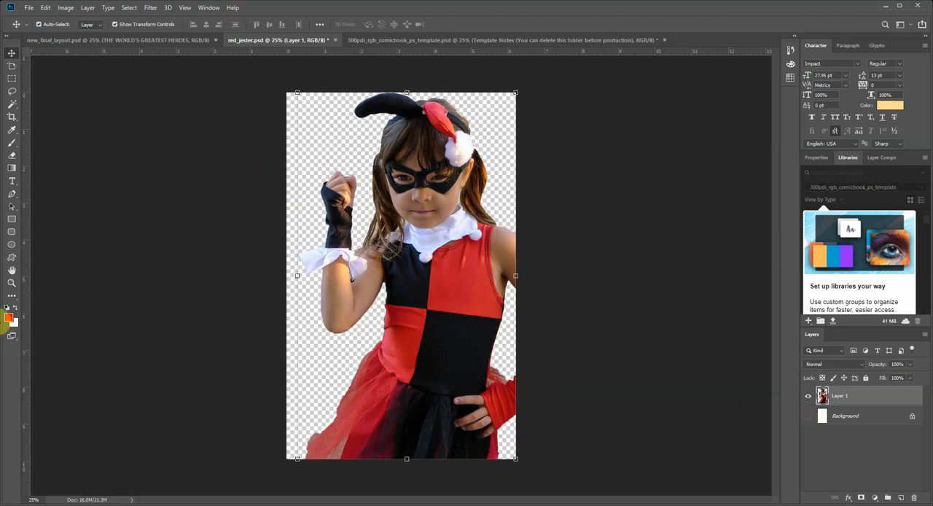
Step: Inspect the cut-out edges around the figure's hair and mask in red_jester.psd at close range
click(12, 283)
drag(337, 135, 393, 182)
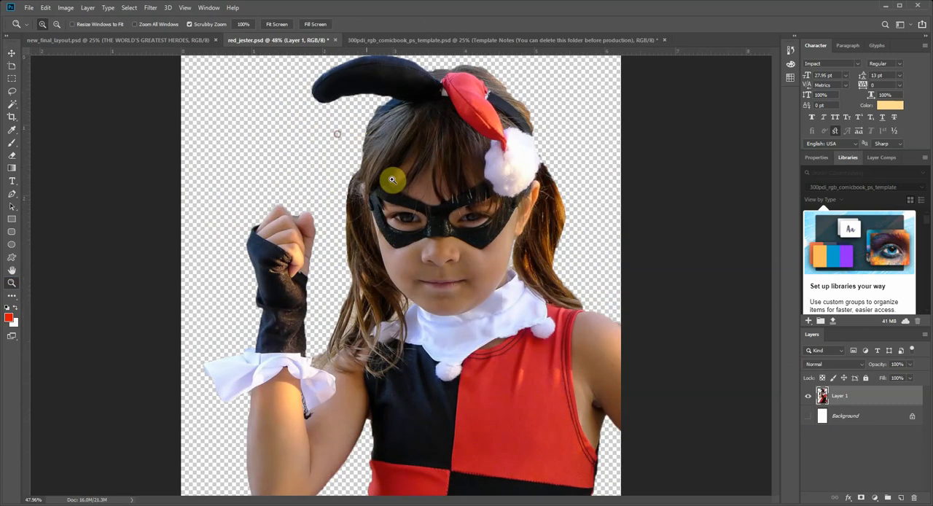
click(367, 190)
click(367, 190)
click(367, 190)
click(367, 189)
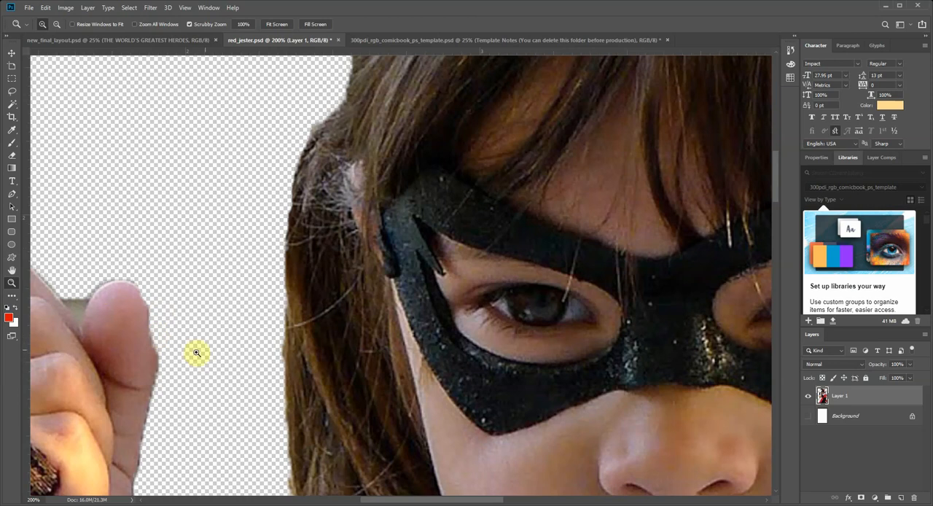
alt+click(329, 243)
alt+click(329, 244)
alt+click(363, 256)
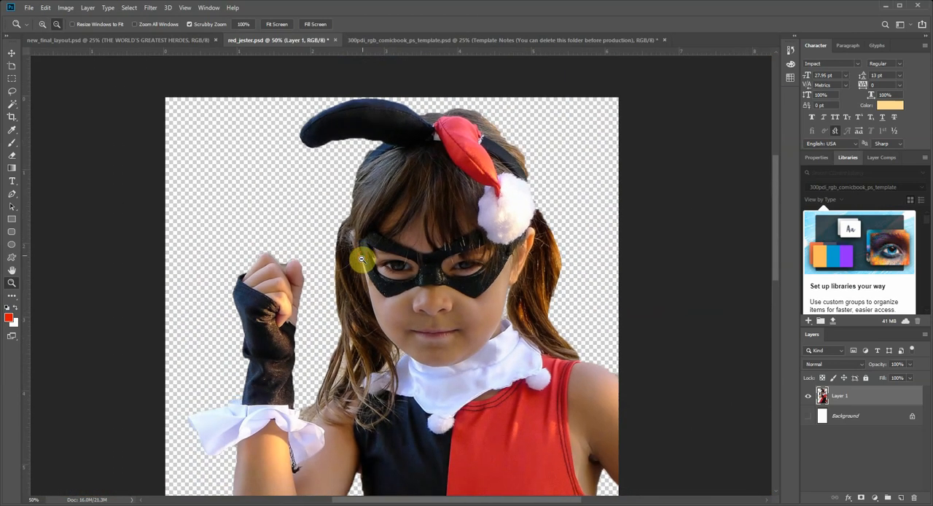
alt+click(359, 260)
alt+click(364, 319)
scroll(436, 322, down, 1)
scroll(436, 322, down, 5)
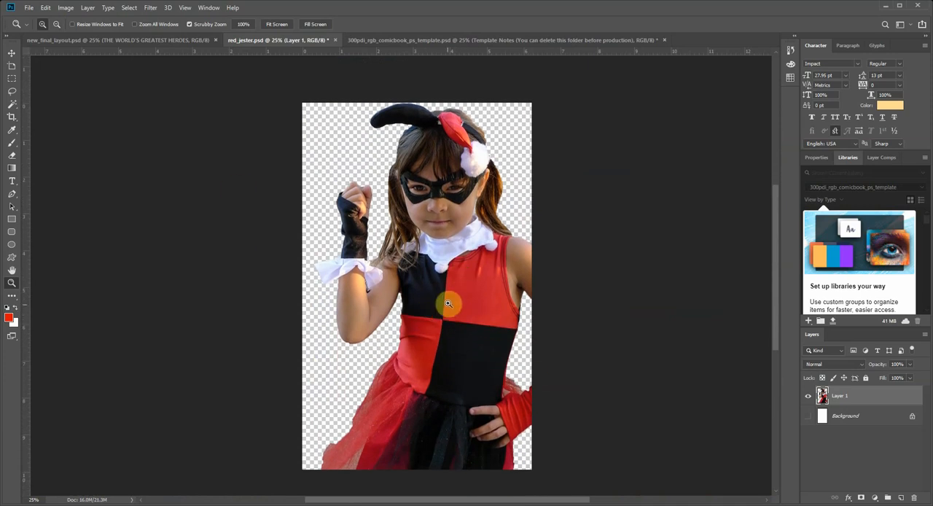
Step: Compare the blank template, the figure cut-out and the final layout, and look through the final layout's layer stack
click(401, 44)
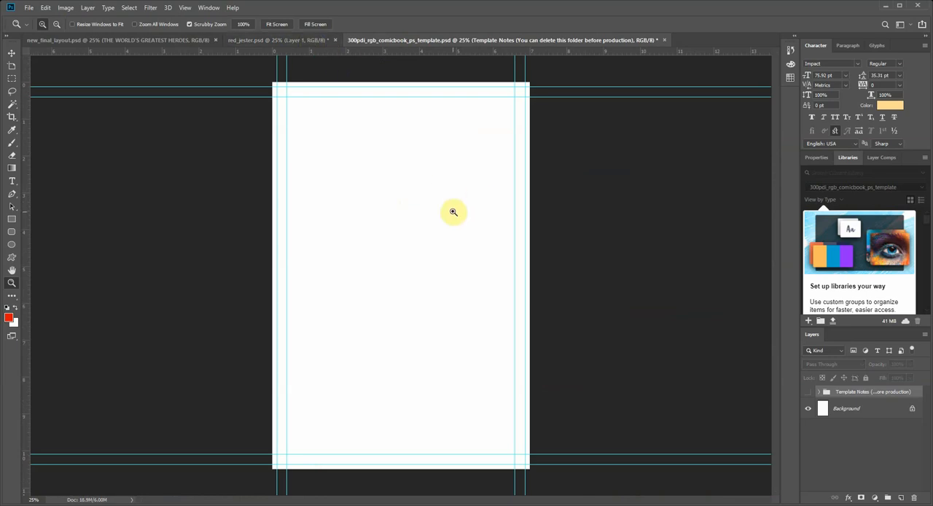
click(283, 39)
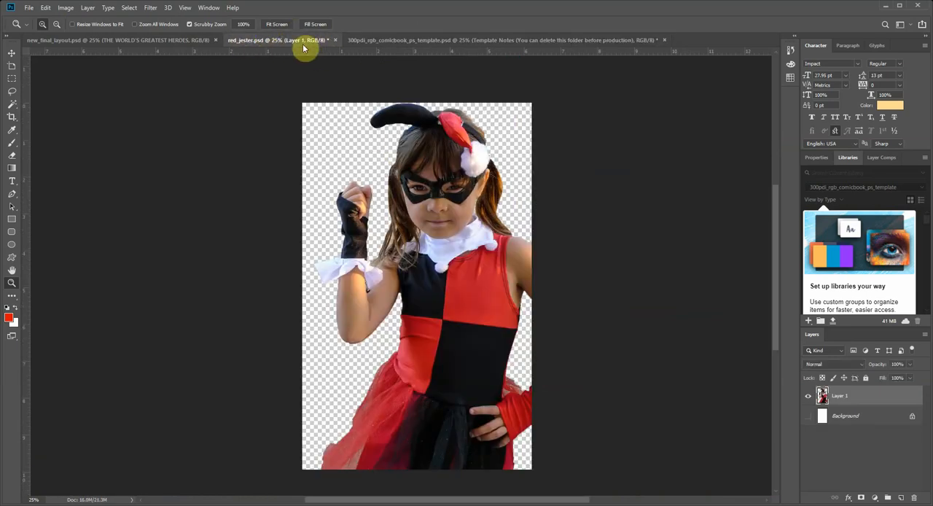
click(159, 43)
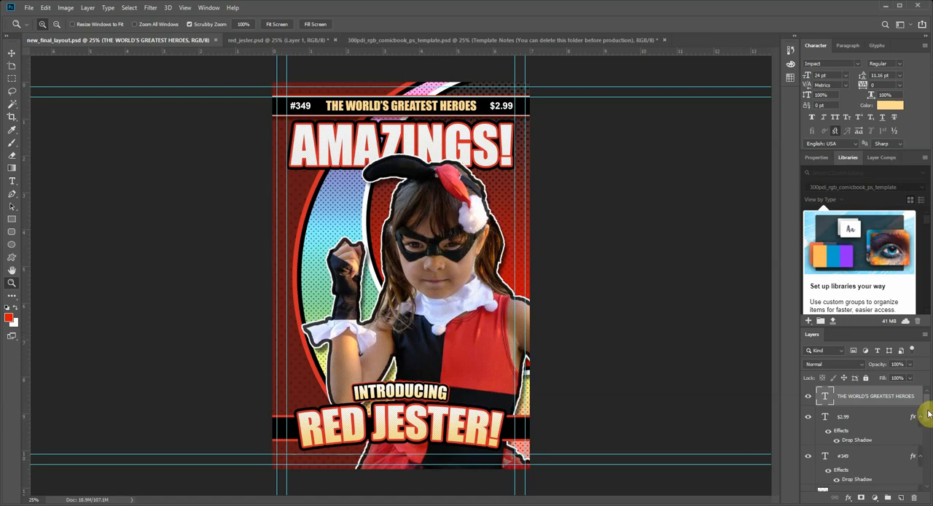
scroll(924, 422, down, 5)
drag(929, 441, 930, 370)
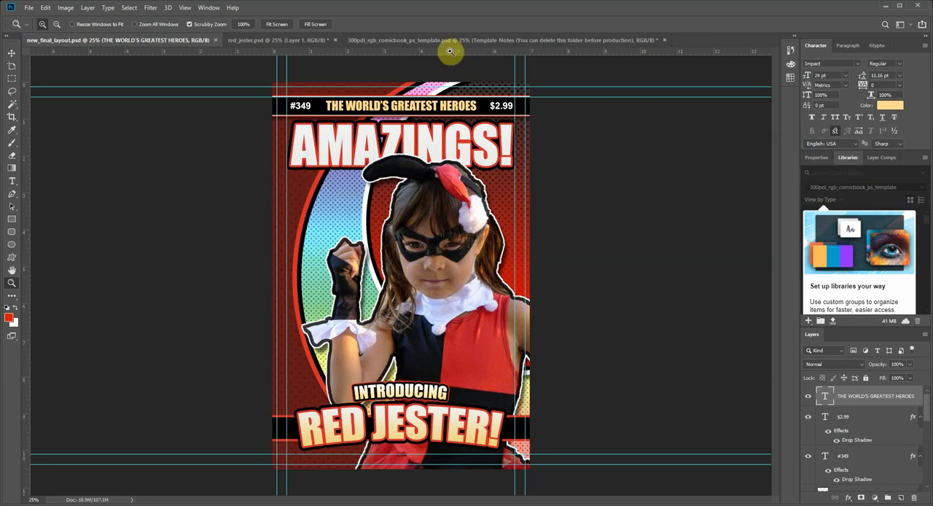
click(426, 42)
click(306, 37)
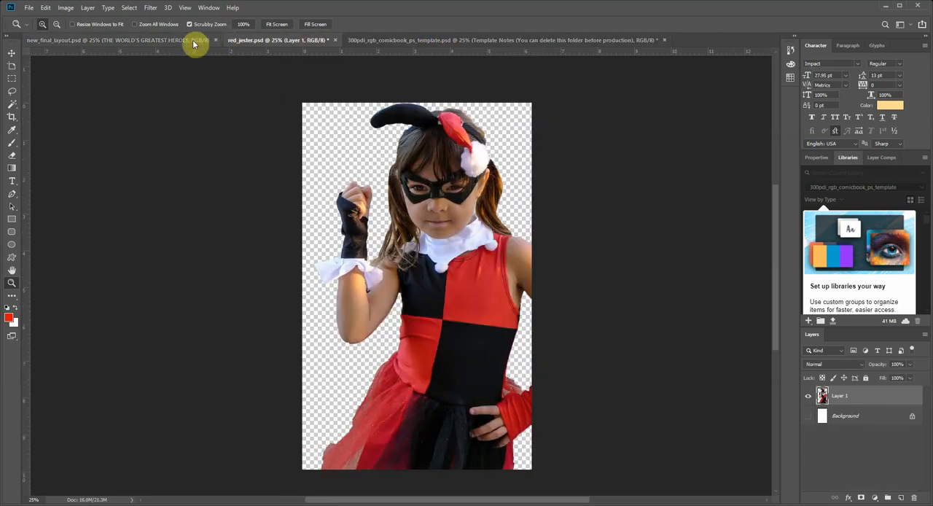
click(198, 41)
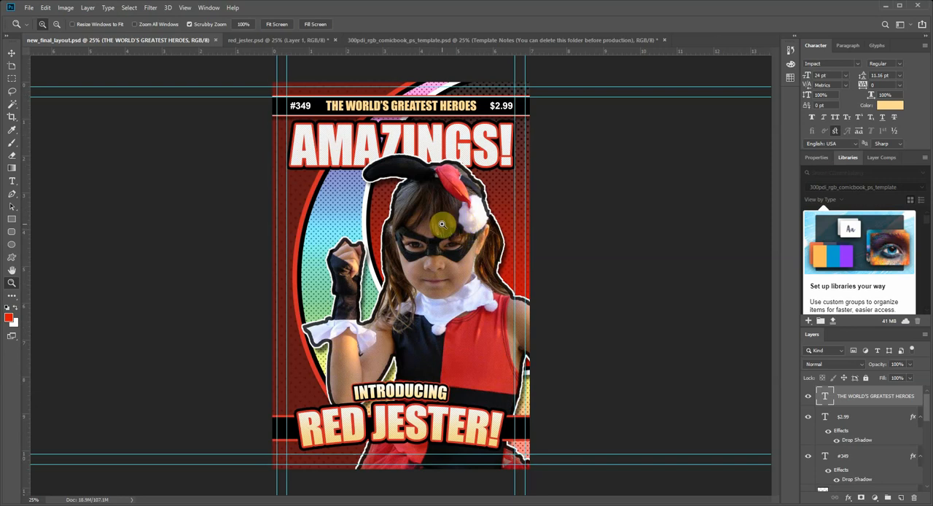
Step: Dock the Layers panel with Properties, Libraries and Layer Comps, and check the final layout's layers in the taller list
click(408, 40)
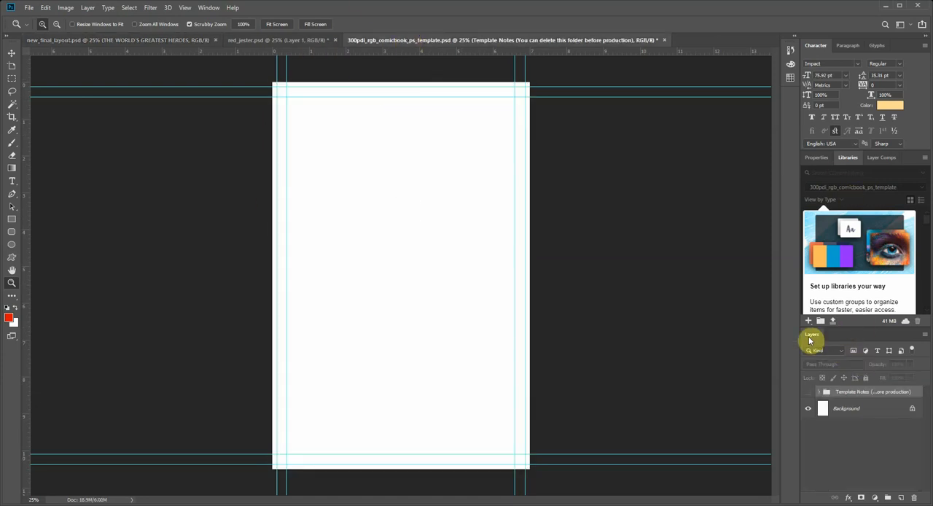
drag(812, 339, 811, 161)
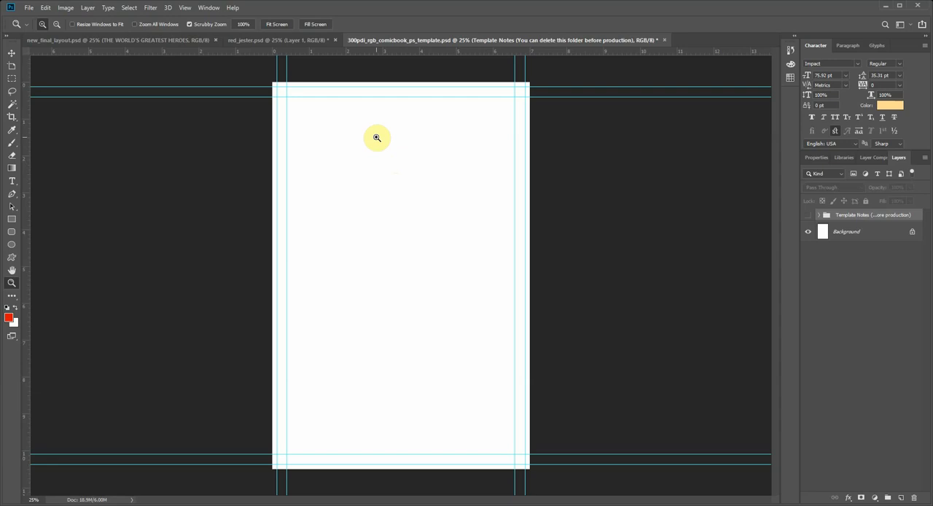
click(162, 39)
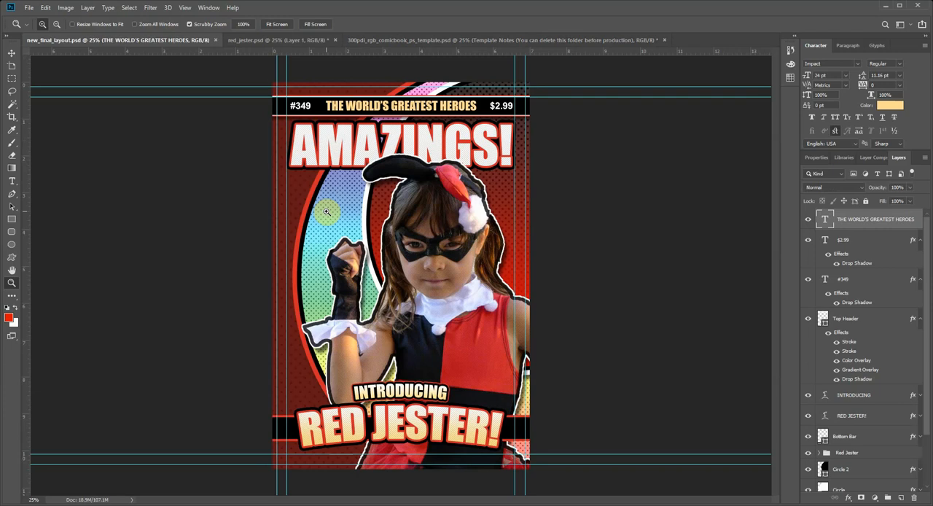
click(381, 43)
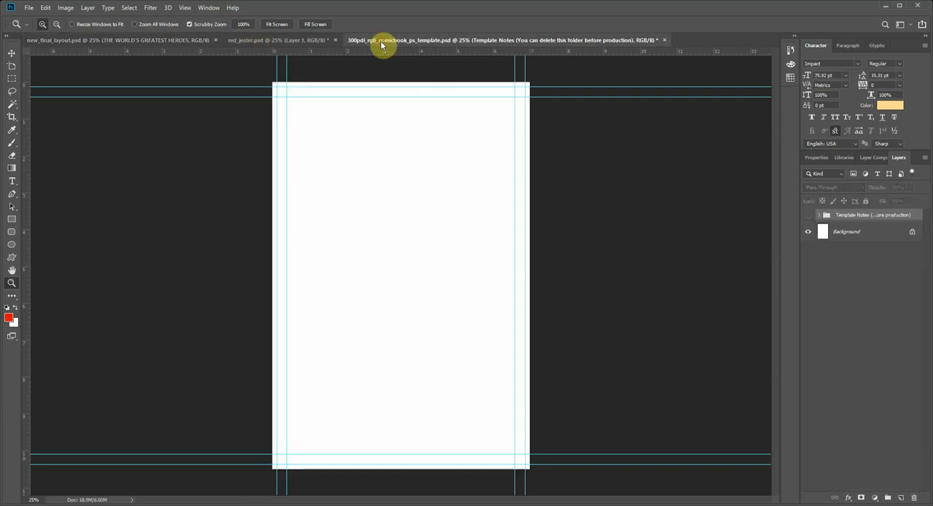
Step: Show the Template Notes group to check the template's print areas and hide it again
click(12, 53)
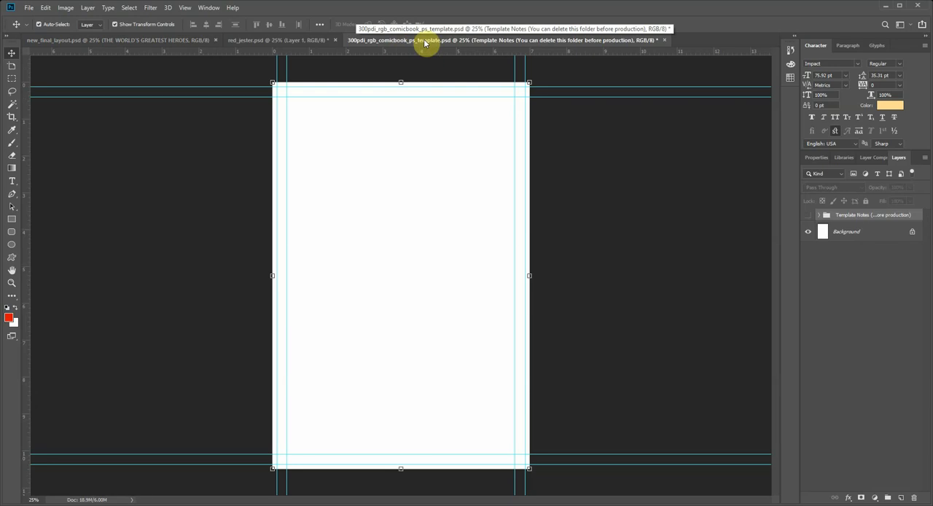
click(807, 216)
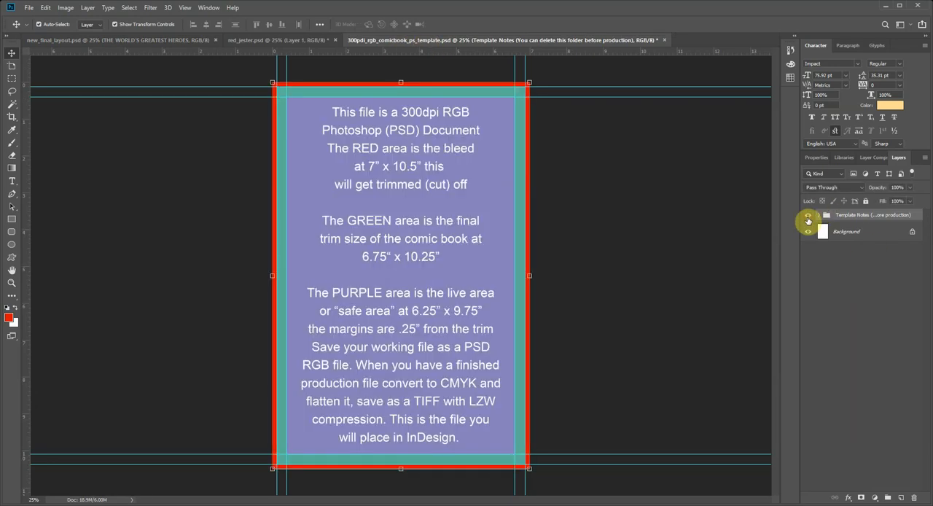
click(807, 217)
click(808, 217)
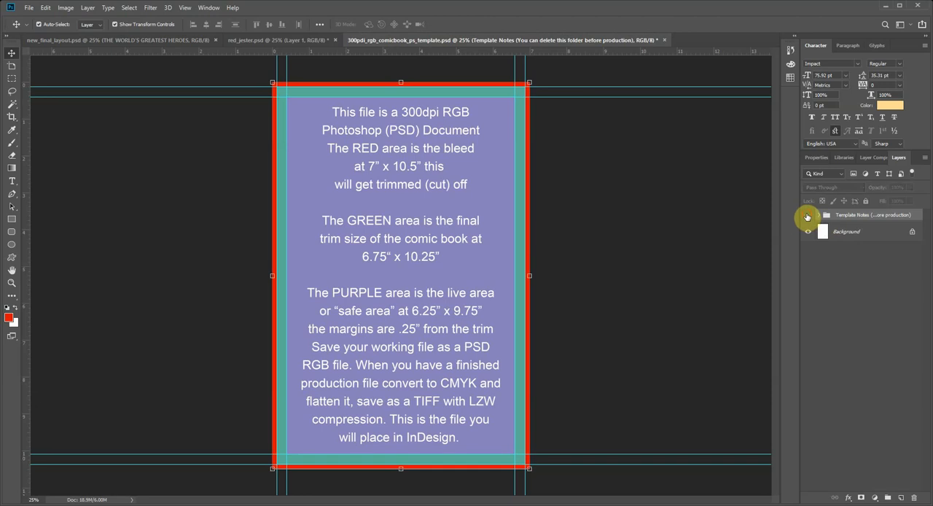
click(807, 217)
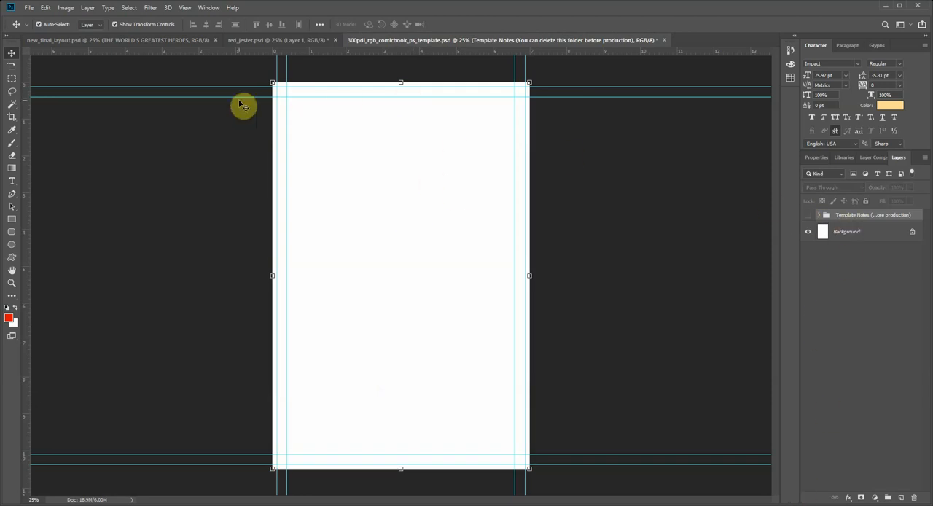
Step: Check the final layout, and draw a red rectangle about 2232 × 3282 px on the template, overlapping all page edges
click(160, 39)
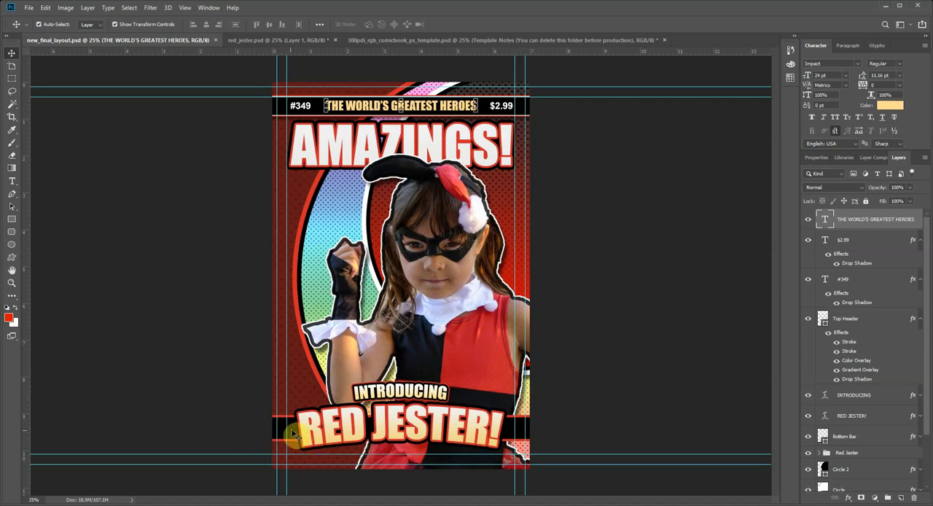
click(382, 44)
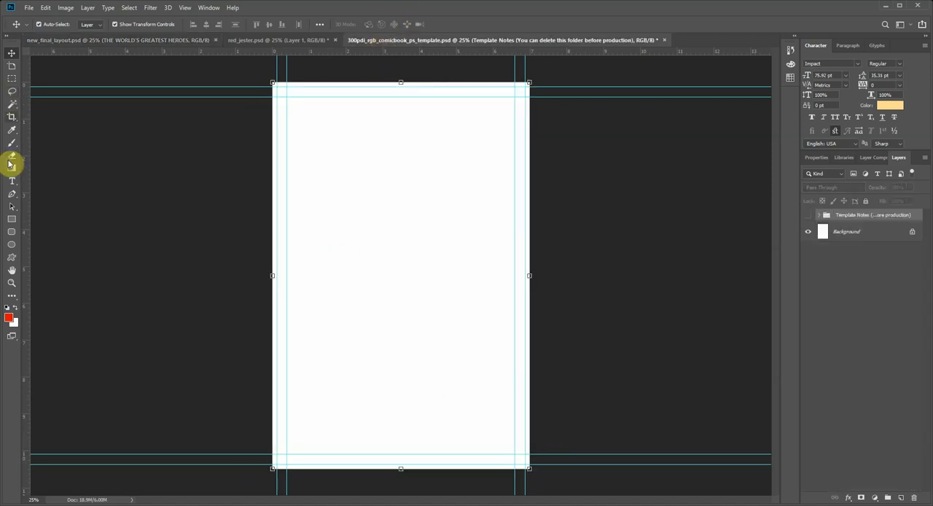
click(13, 220)
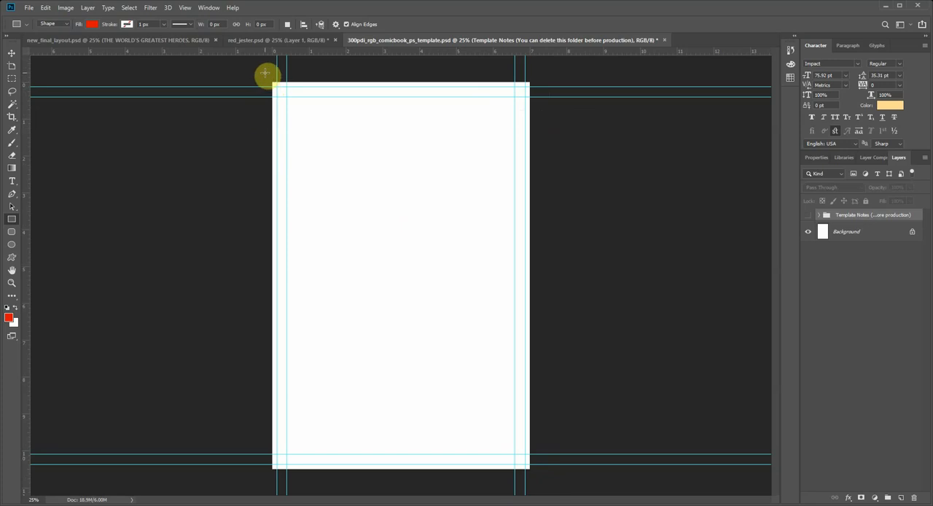
drag(264, 73, 537, 474)
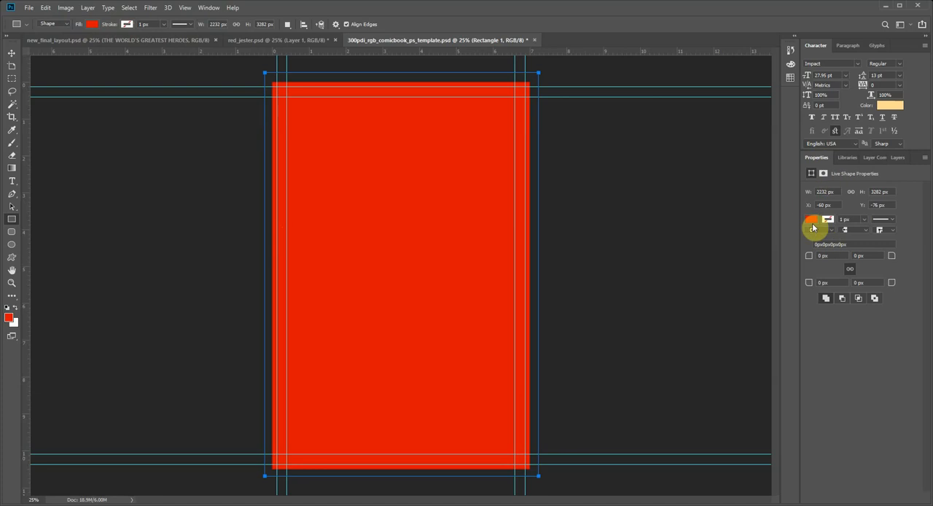
Step: Rename the red rectangle's layer to Background
click(896, 161)
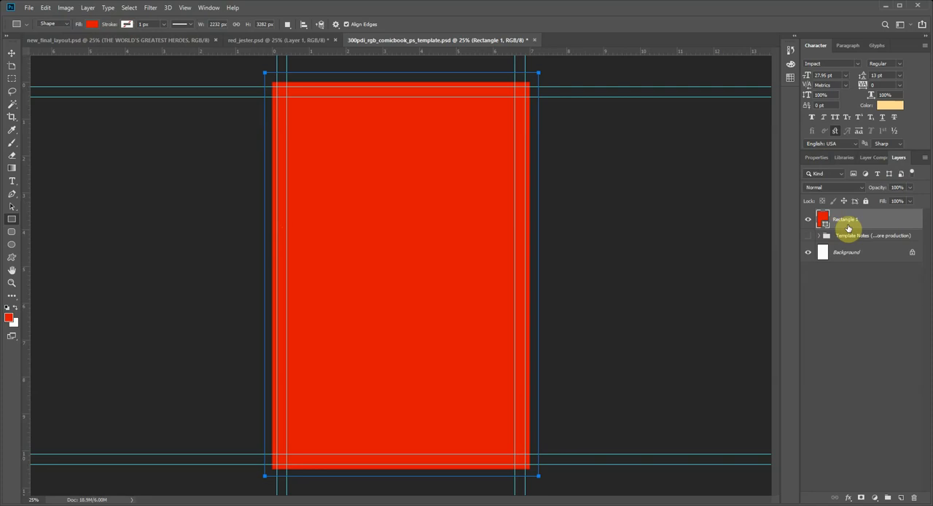
double_click(843, 223)
text(Background)
click(876, 326)
click(870, 228)
Step: Check the final layout's circles, try a white ellipse fill with the red Background shape still selected, and restore the red
click(14, 247)
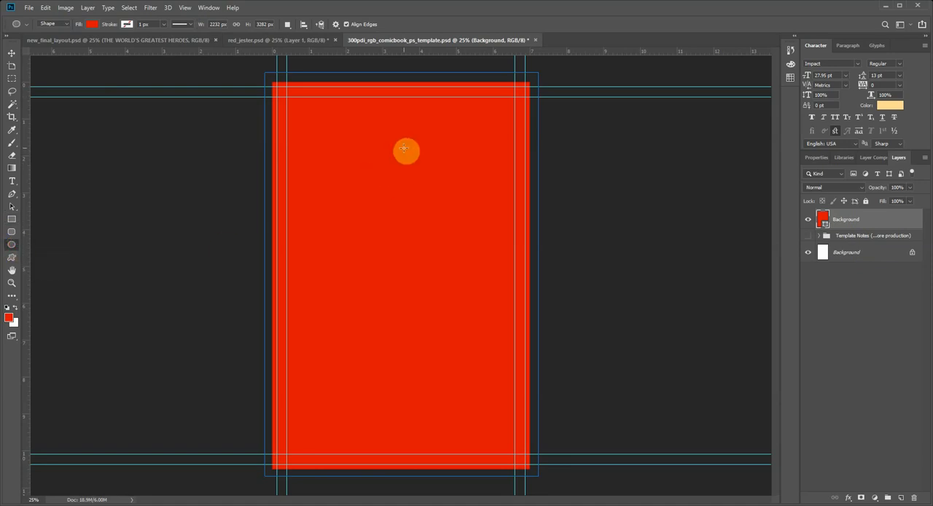
click(64, 40)
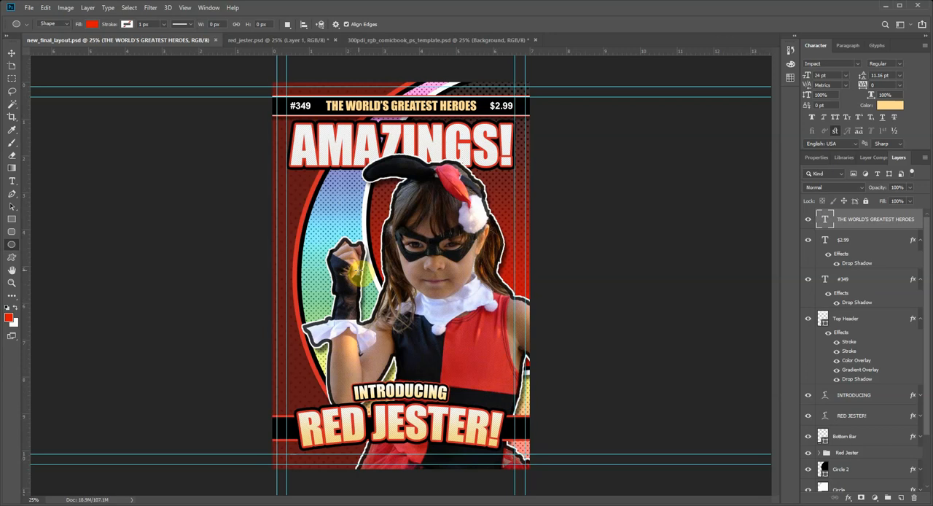
click(379, 40)
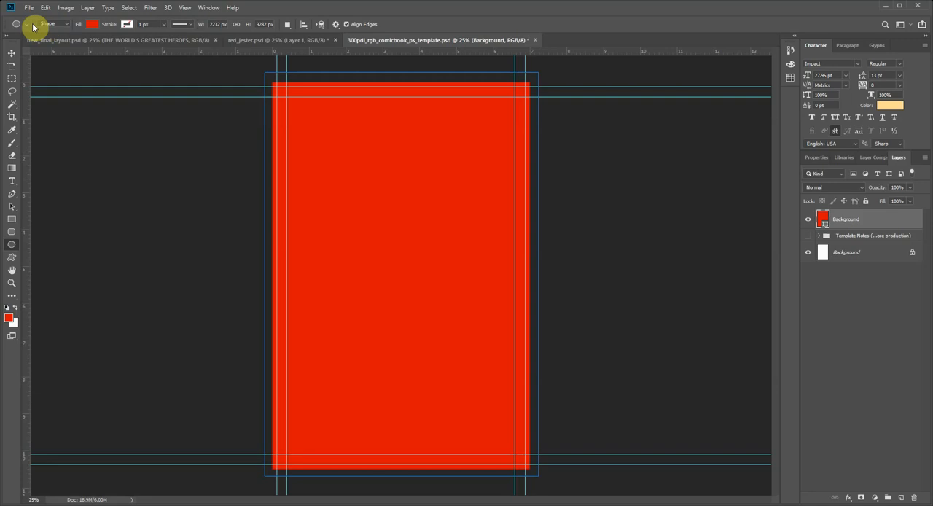
click(90, 26)
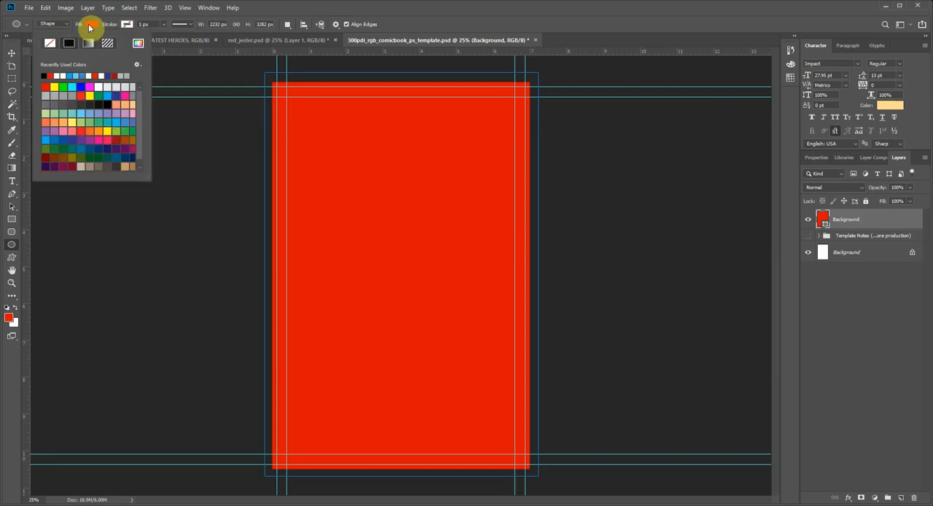
click(107, 87)
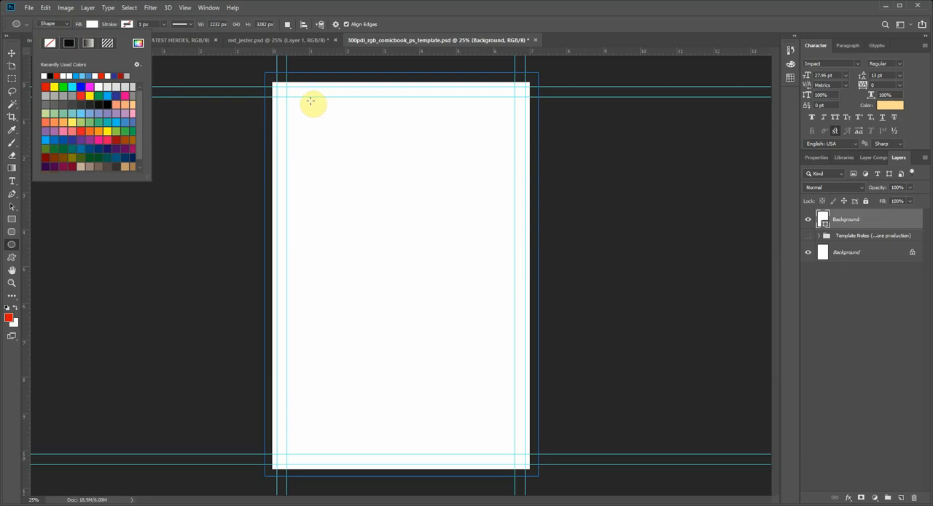
click(45, 86)
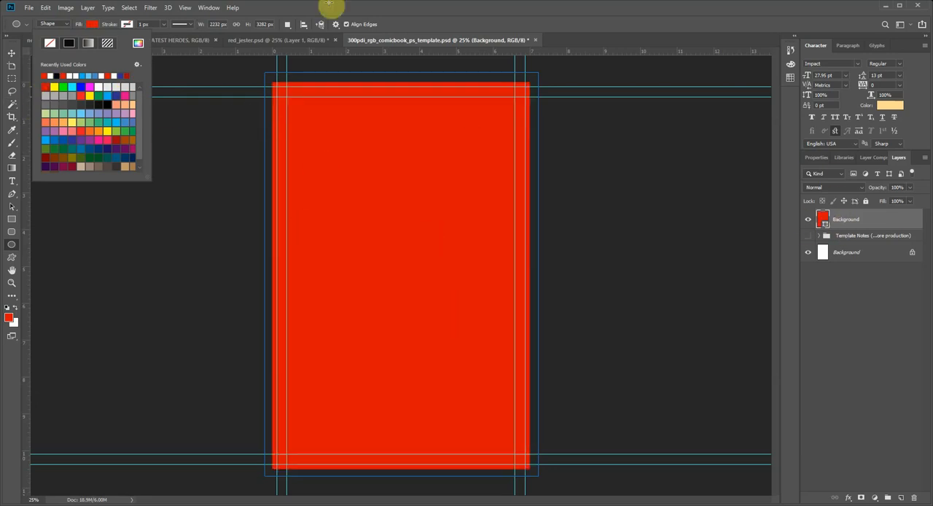
Step: Deselect the red Background shape so that no layer is active
click(11, 54)
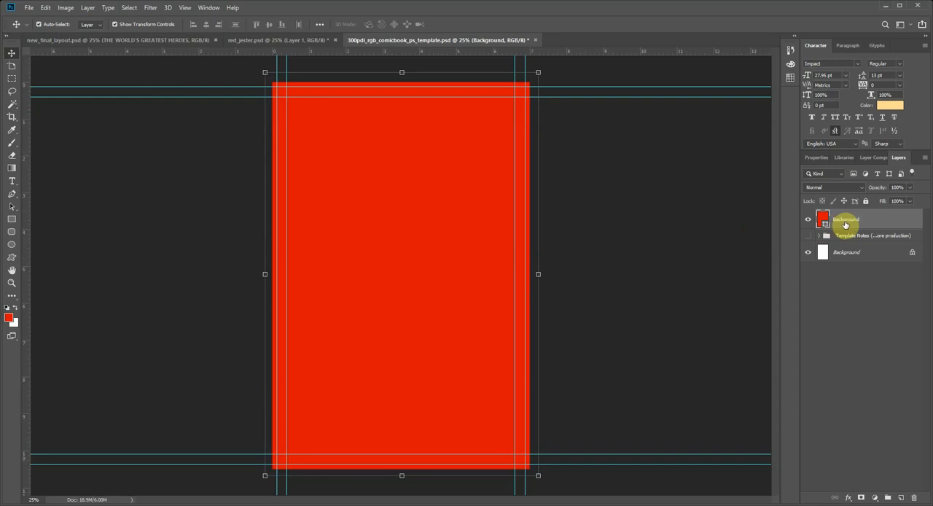
mouse_move(844, 224)
mouse_down()
mouse_move(822, 230)
mouse_move(859, 226)
mouse_up()
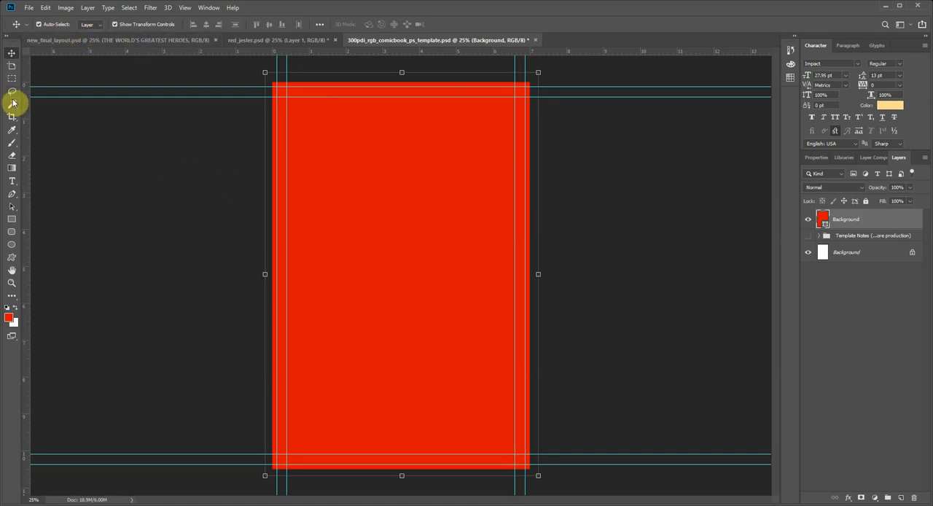
click(241, 183)
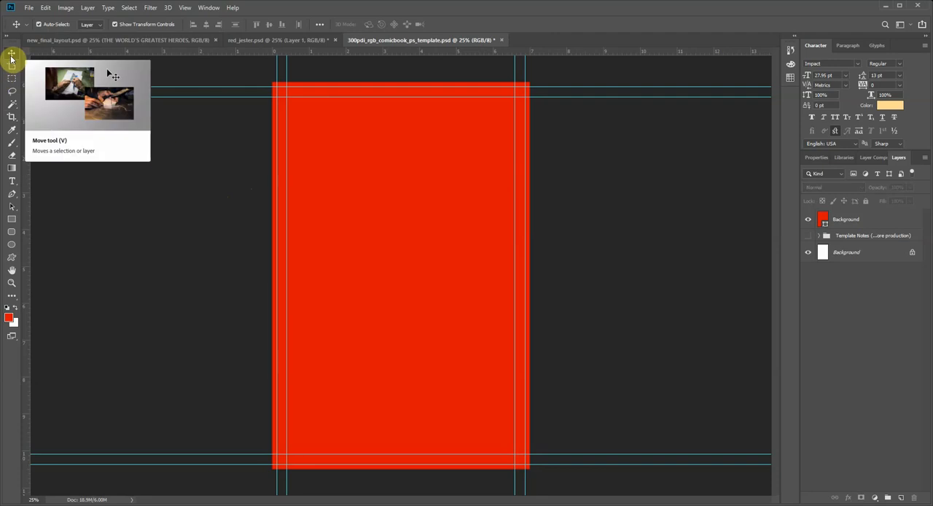
click(128, 7)
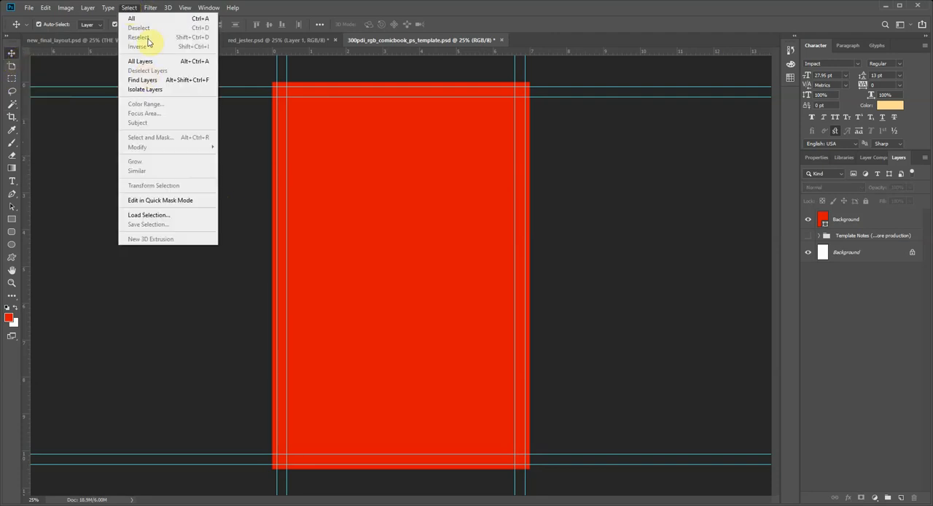
click(234, 153)
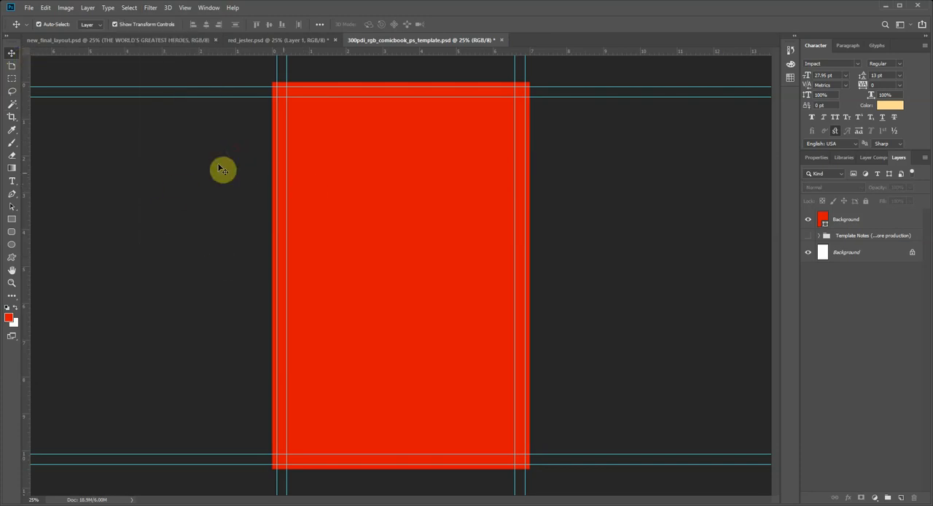
Step: Draw a white-filled circle about 3294 px in diameter over the red background, extending past the page's right and bottom edges
click(13, 247)
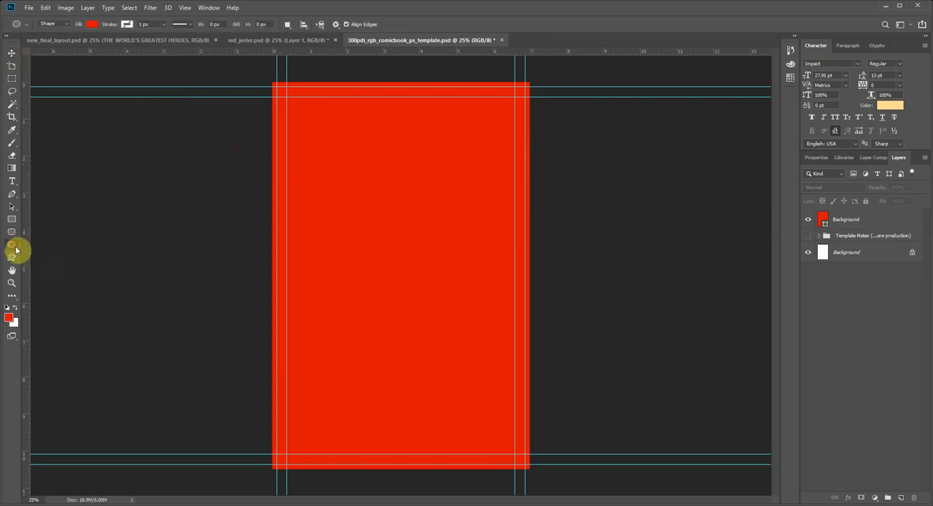
click(92, 25)
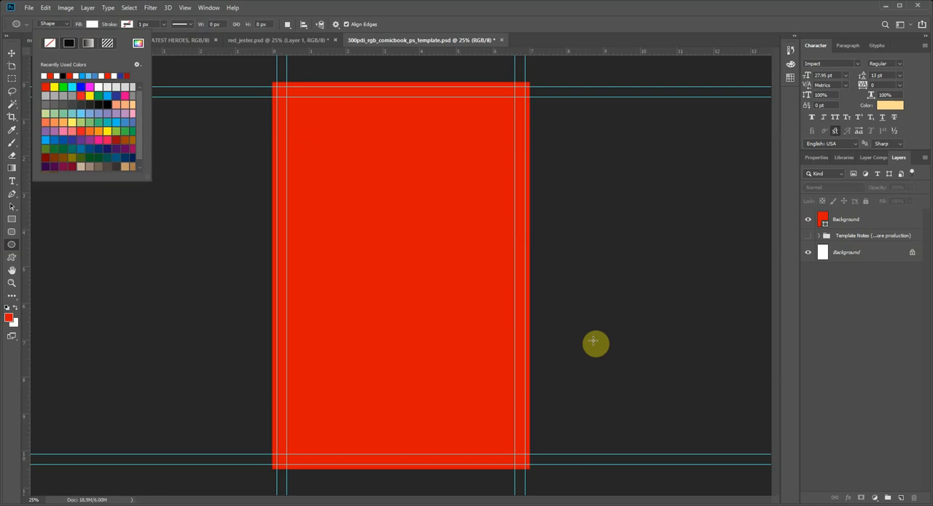
click(307, 126)
drag(308, 125, 710, 503)
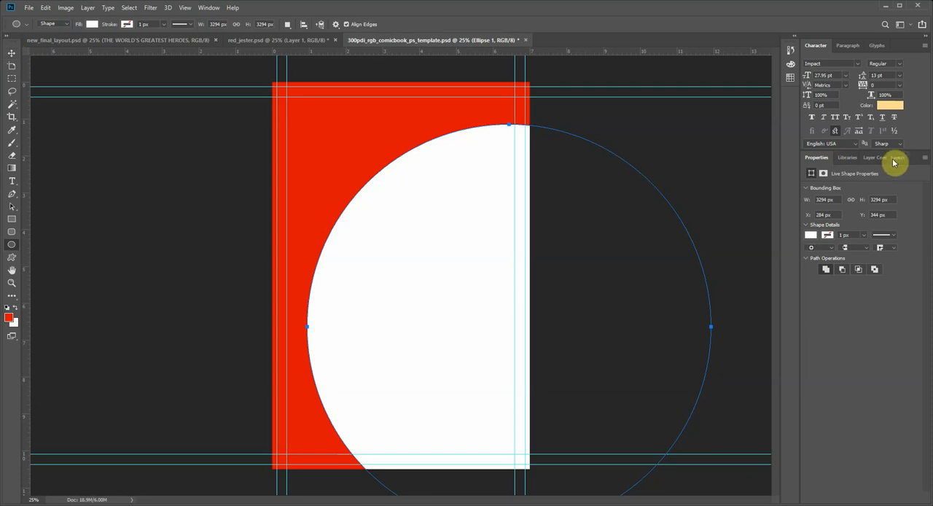
Step: Place the Layers panel ahead of Properties in its group and rename the circle's layer to Circle 1
drag(880, 161, 808, 166)
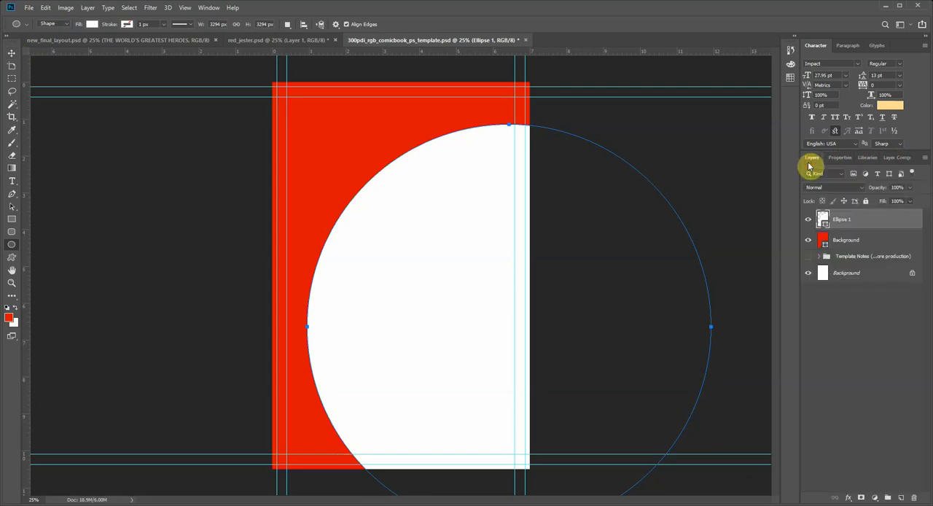
double_click(841, 221)
text(Cl)
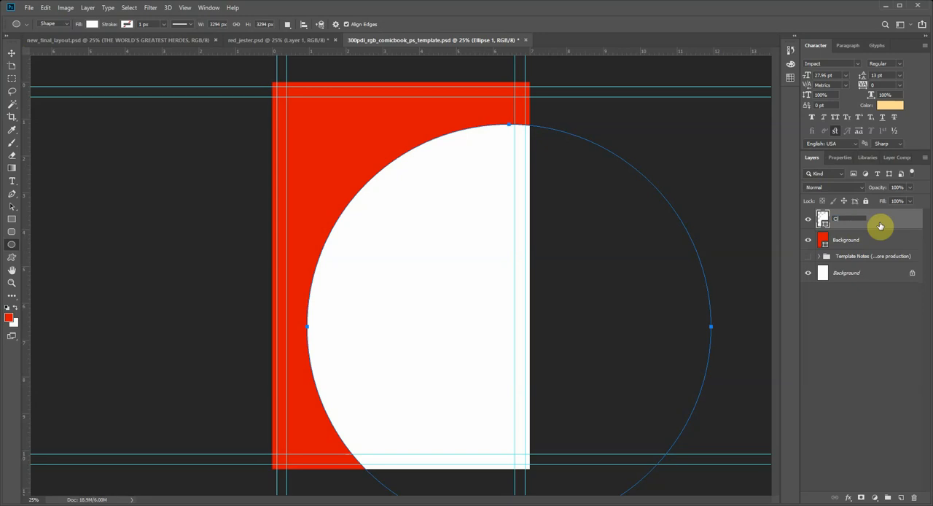
text(rcle 1)
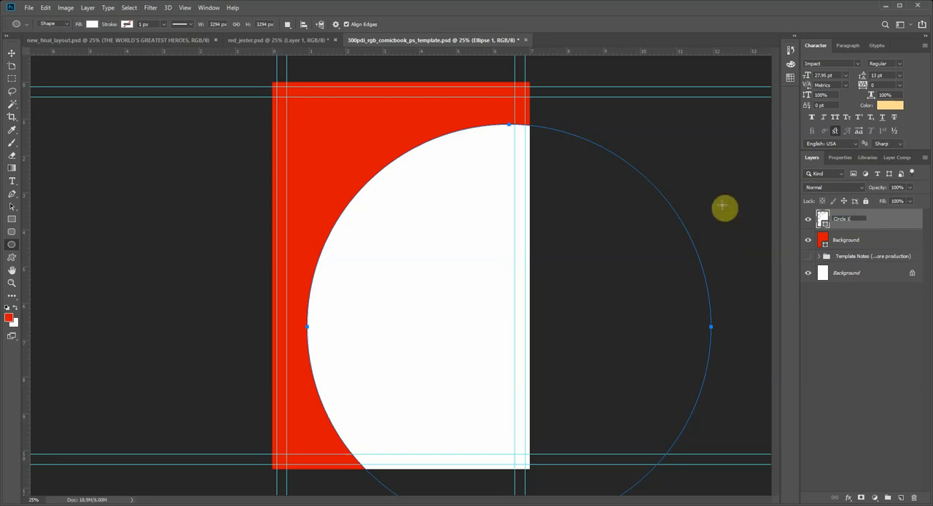
Step: Move Circle 1 up past the page's top edge and slightly right, checking it with the transform controls off and on
click(11, 55)
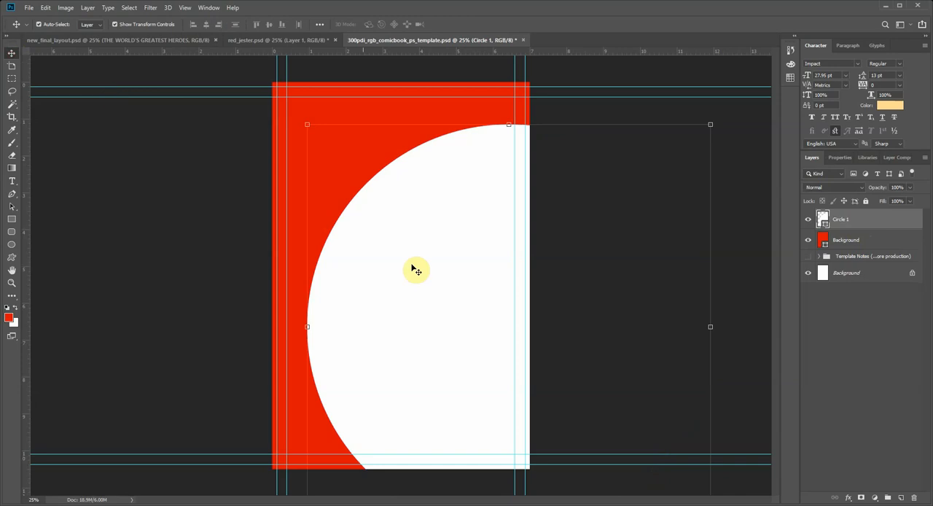
drag(416, 267, 428, 210)
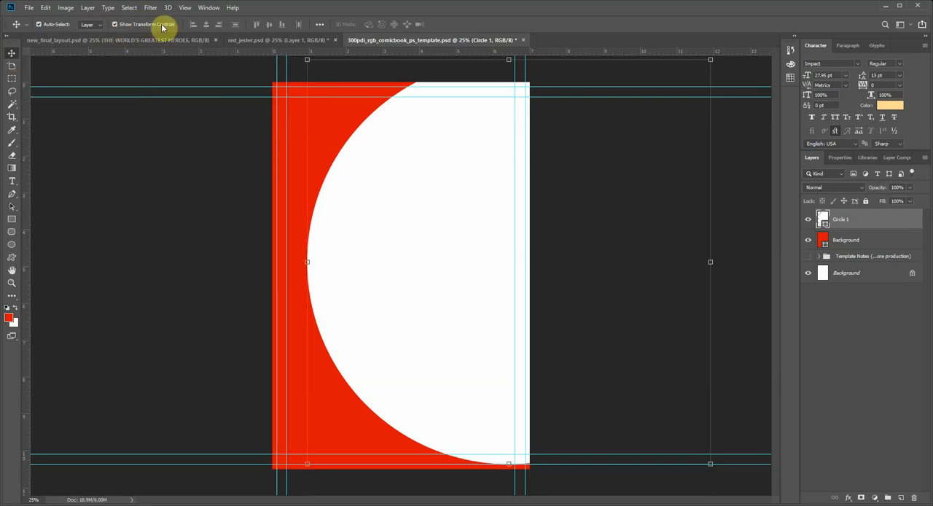
click(115, 24)
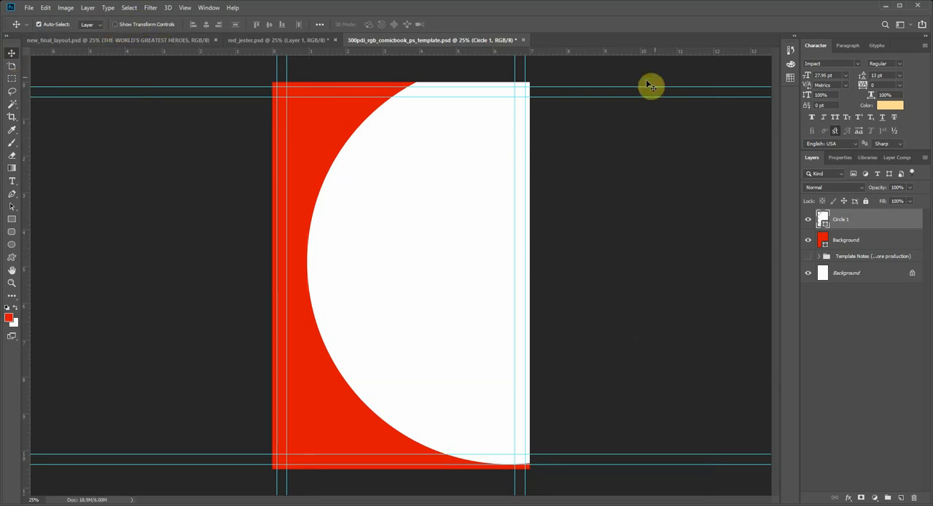
click(115, 24)
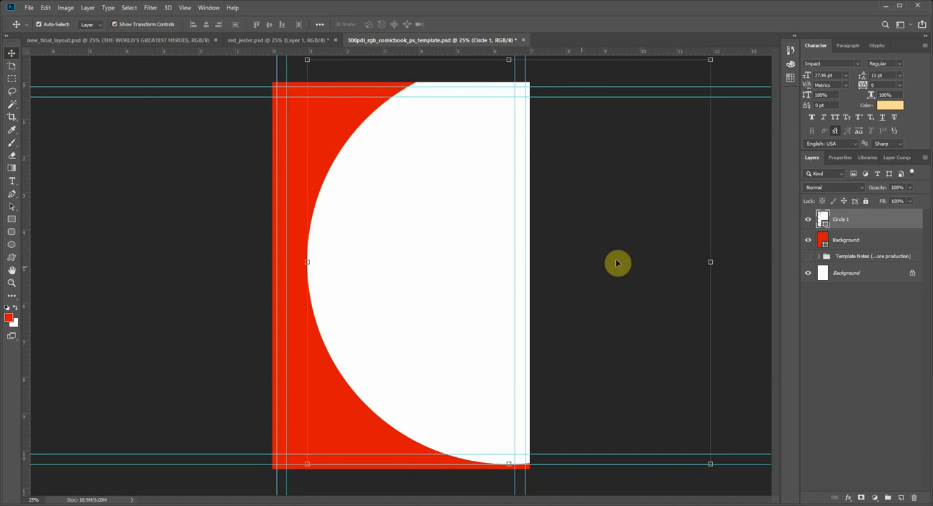
drag(458, 185, 464, 188)
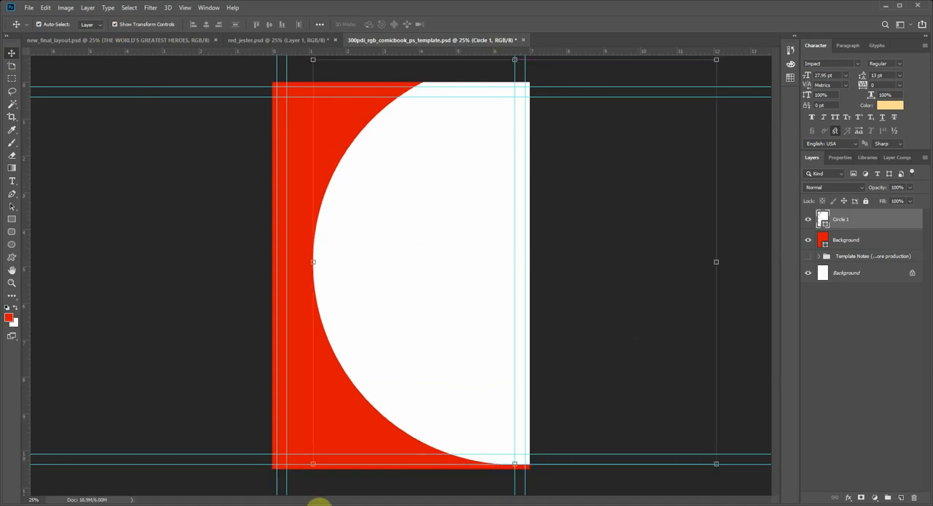
Step: Scale Circle 1 proportionally to about 99%, shift it slightly down and deselect it
drag(313, 464, 348, 486)
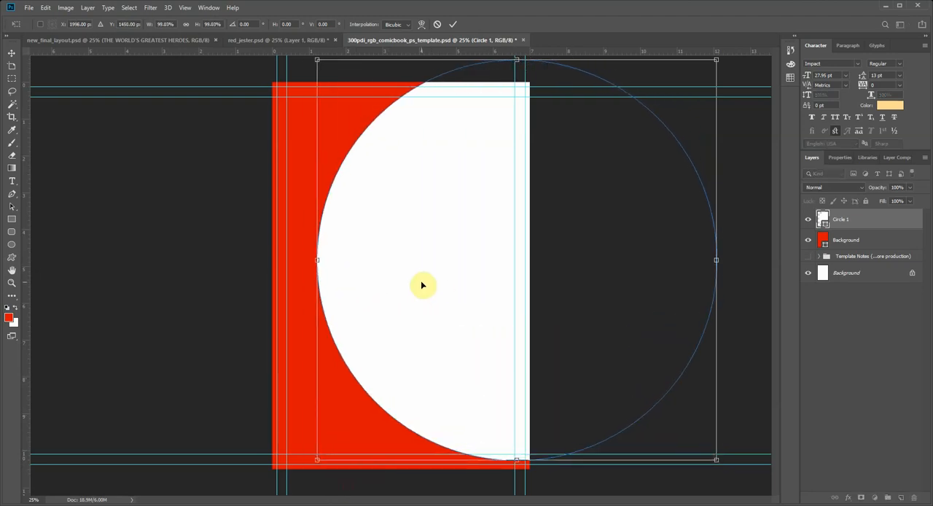
mouse_move(421, 283)
mouse_down()
mouse_move(413, 306)
mouse_move(418, 297)
mouse_up()
key(Return)
click(178, 295)
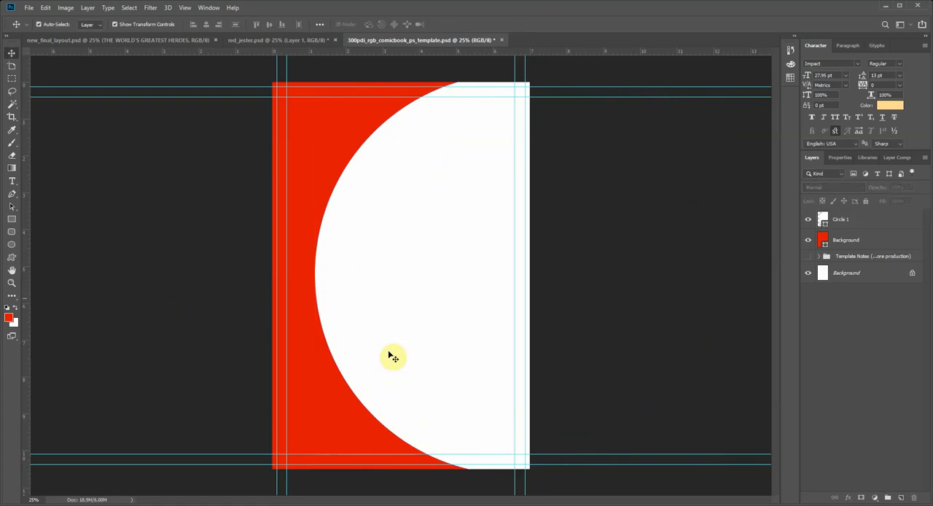
Step: Compare with the final layout and figure, move Circle 1 up until its left edge sits about 1 inch inside the page, and deselect it
click(378, 188)
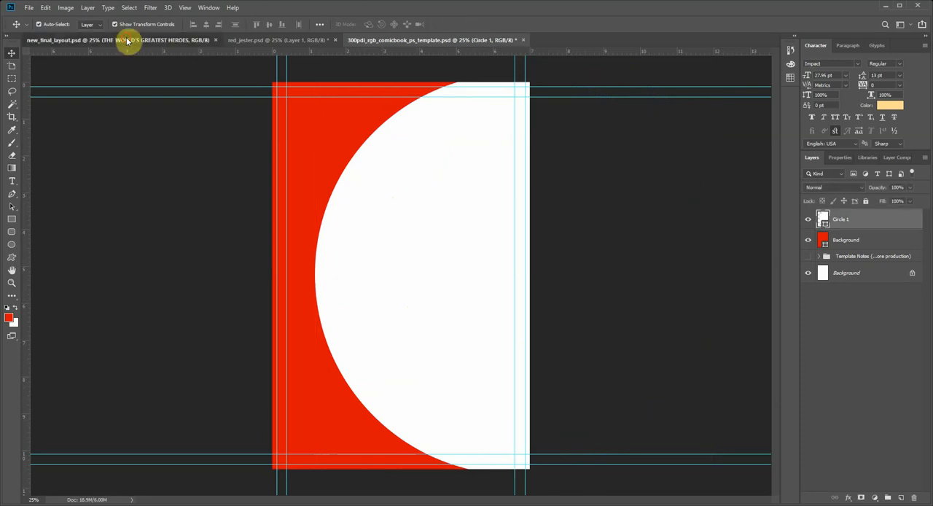
click(127, 40)
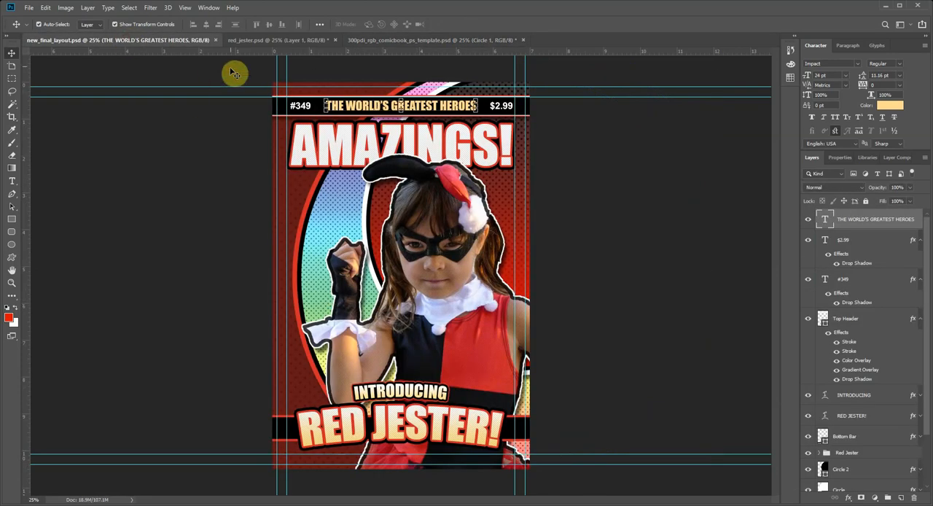
click(313, 42)
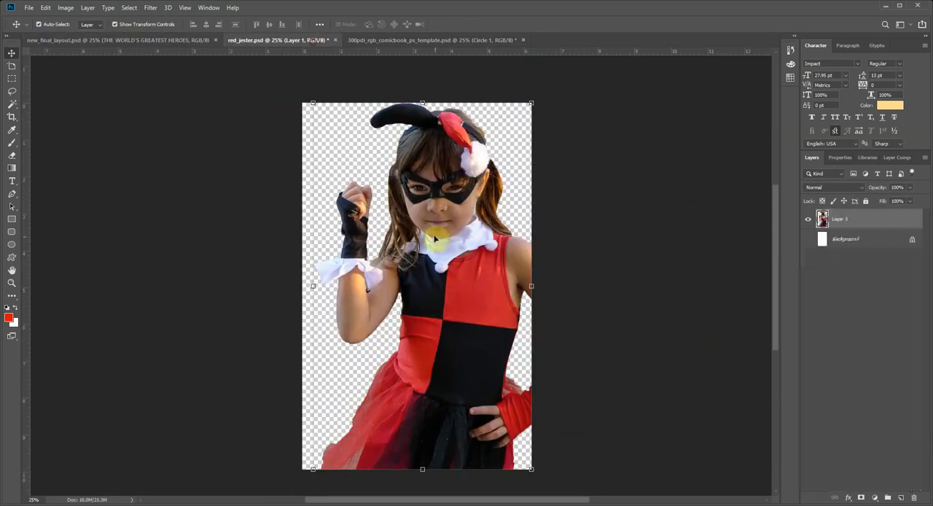
click(388, 42)
mouse_move(418, 194)
mouse_down()
mouse_move(391, 191)
mouse_move(414, 181)
mouse_up()
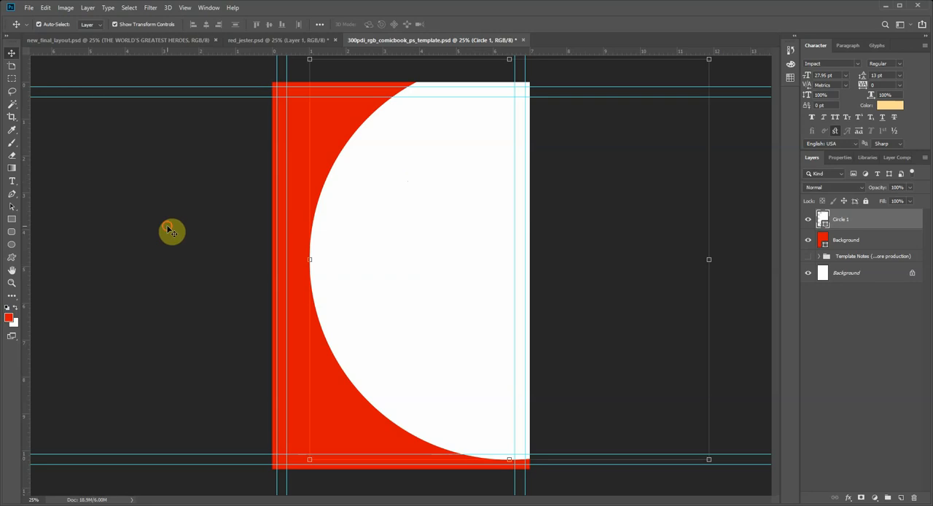
click(171, 228)
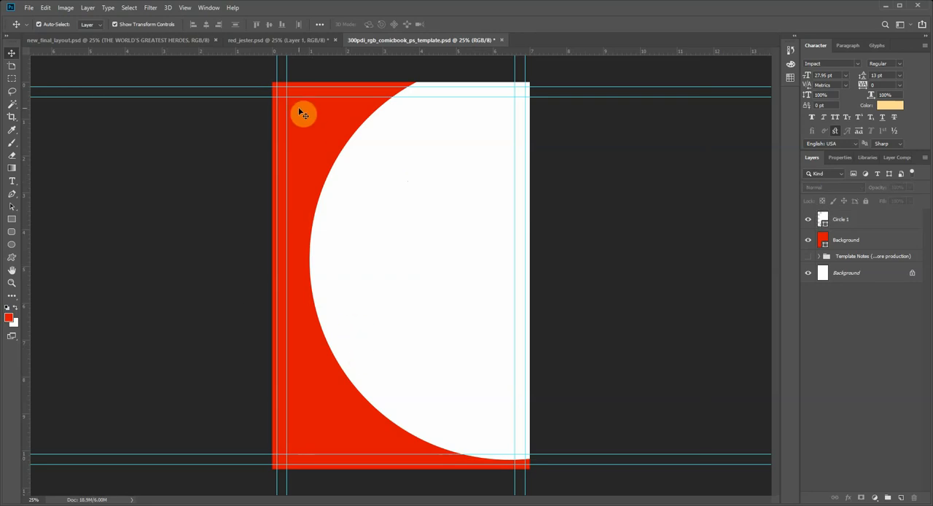
Step: Add a Pattern Overlay to the red Background shape layer using the Dots 1 pattern
click(838, 241)
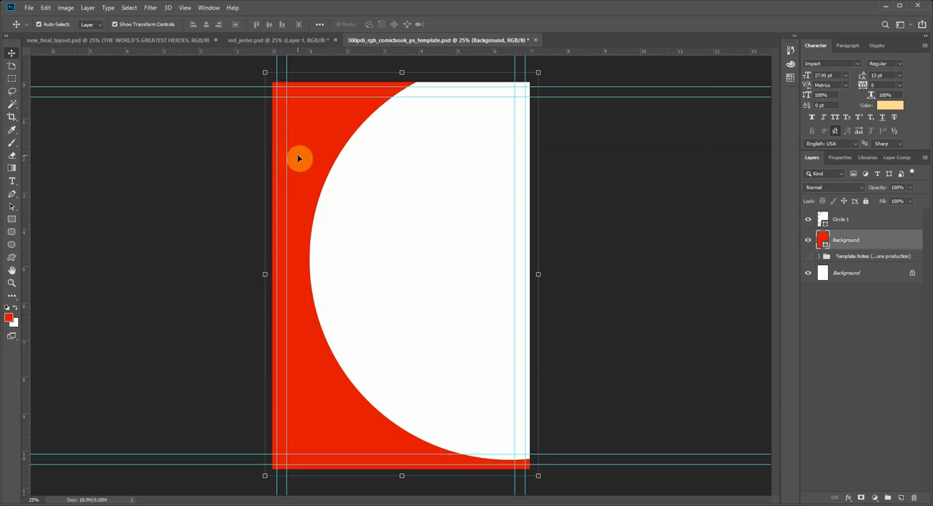
click(848, 500)
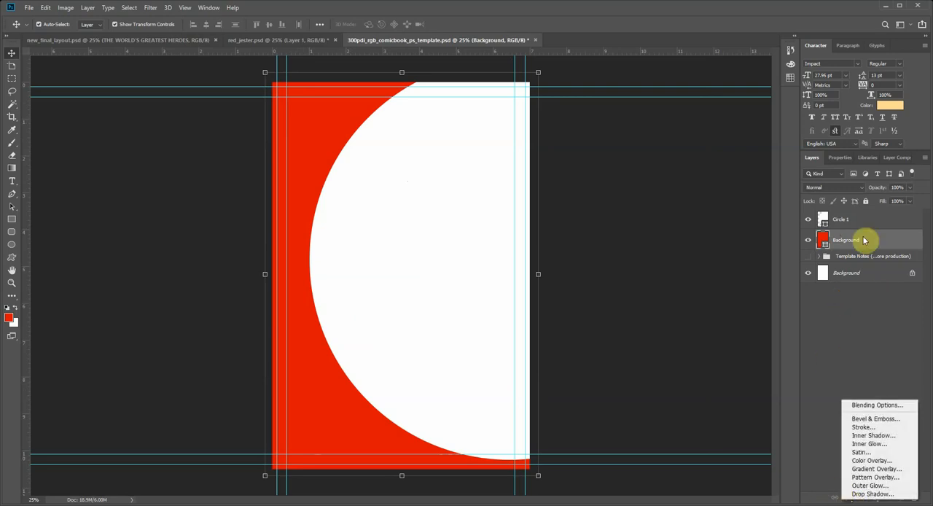
click(879, 477)
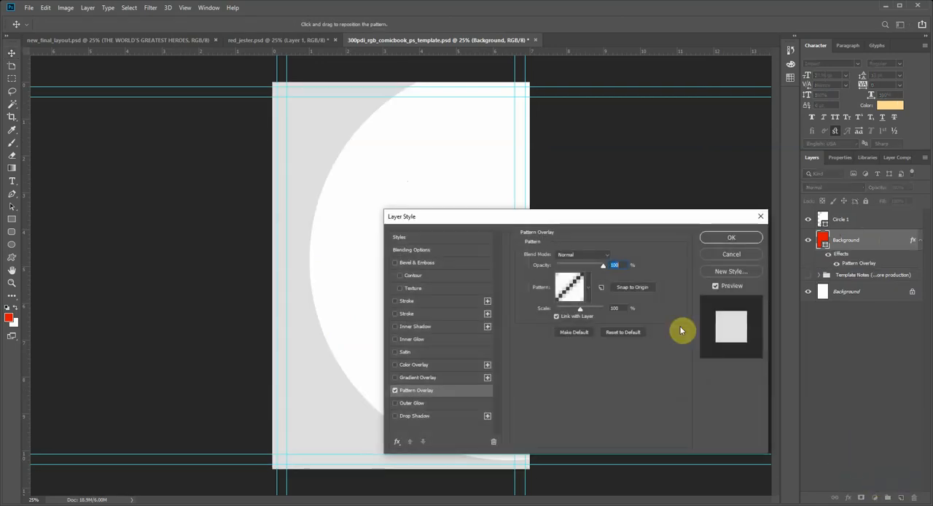
drag(481, 223, 474, 120)
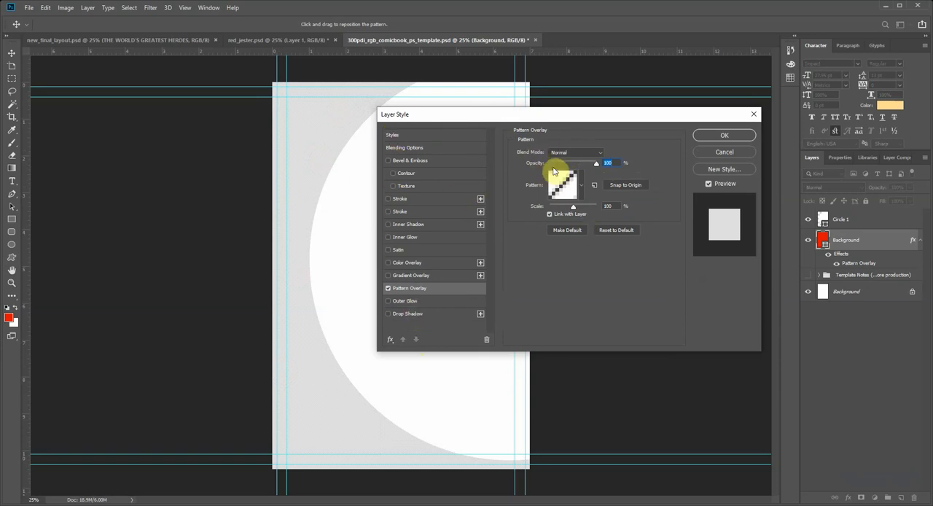
click(581, 186)
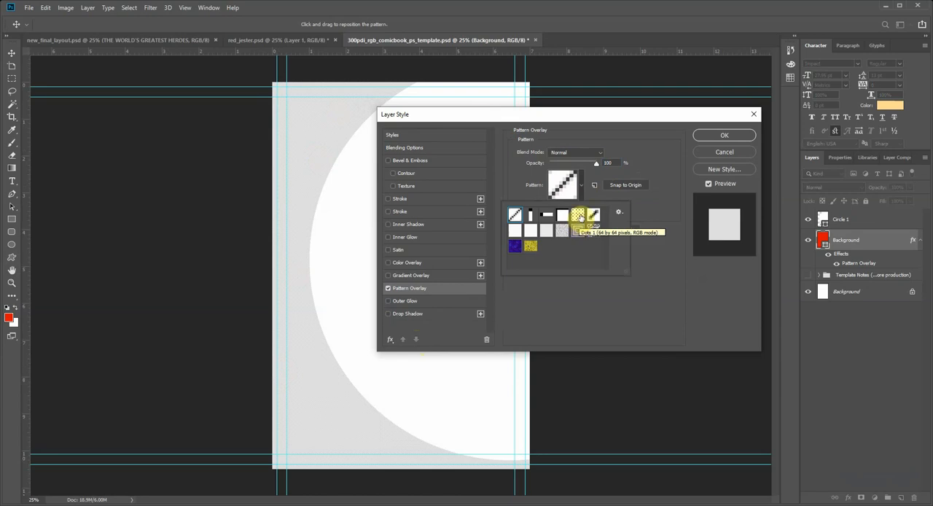
click(580, 216)
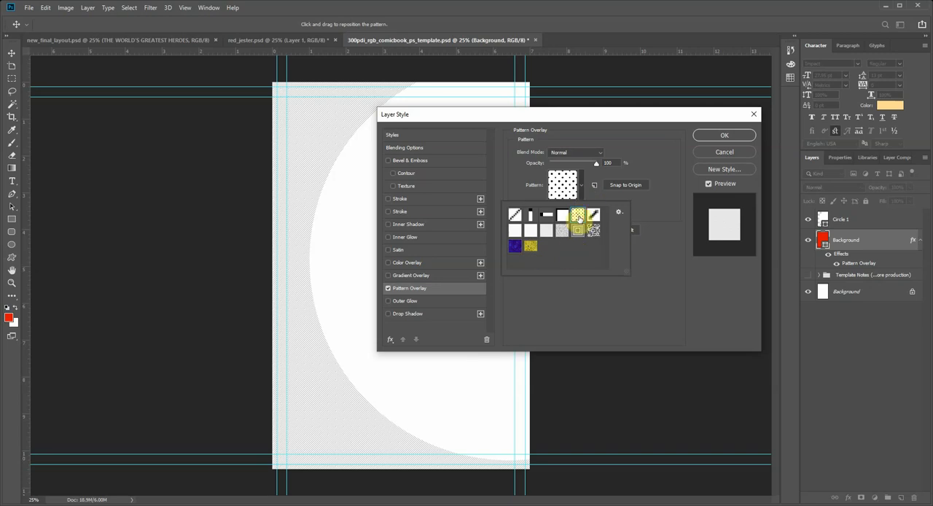
click(525, 191)
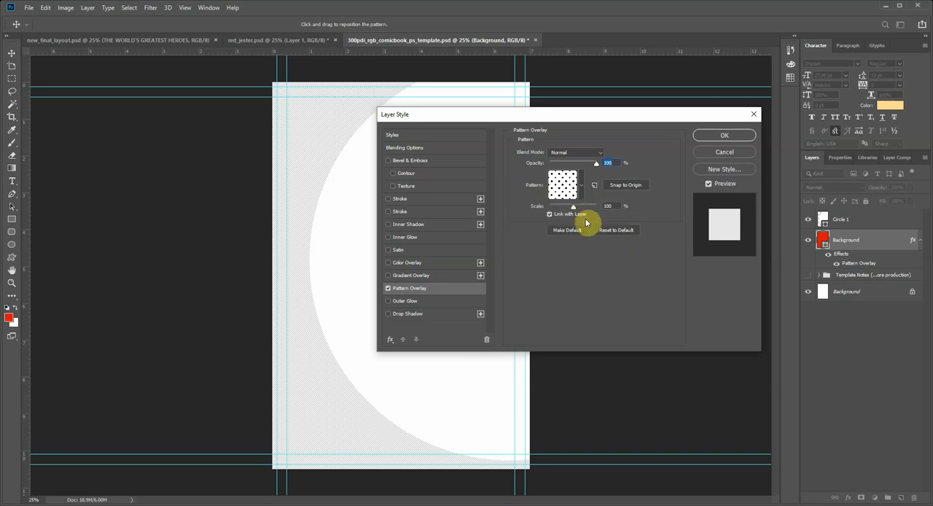
Step: Set the Background layer's dot pattern to 20% opacity and 323% scale, and apply the layer style
drag(577, 210, 581, 209)
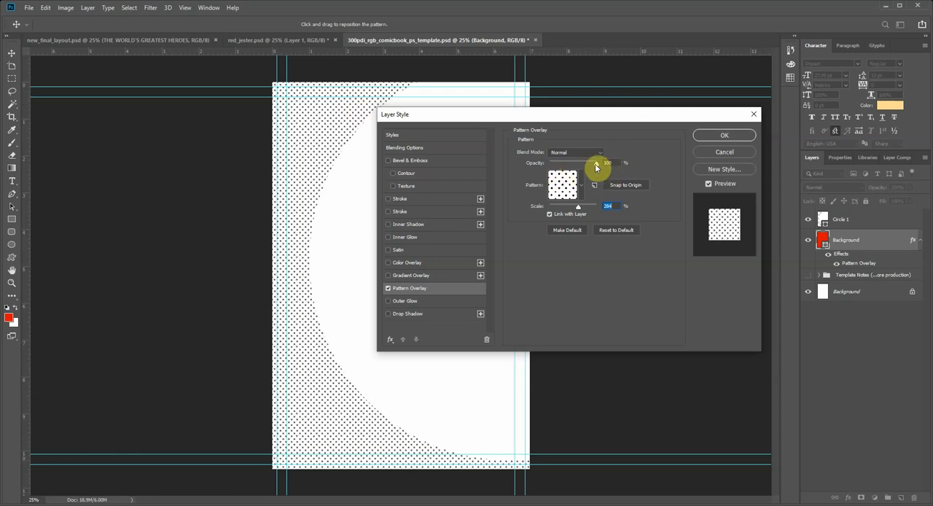
drag(596, 165, 560, 168)
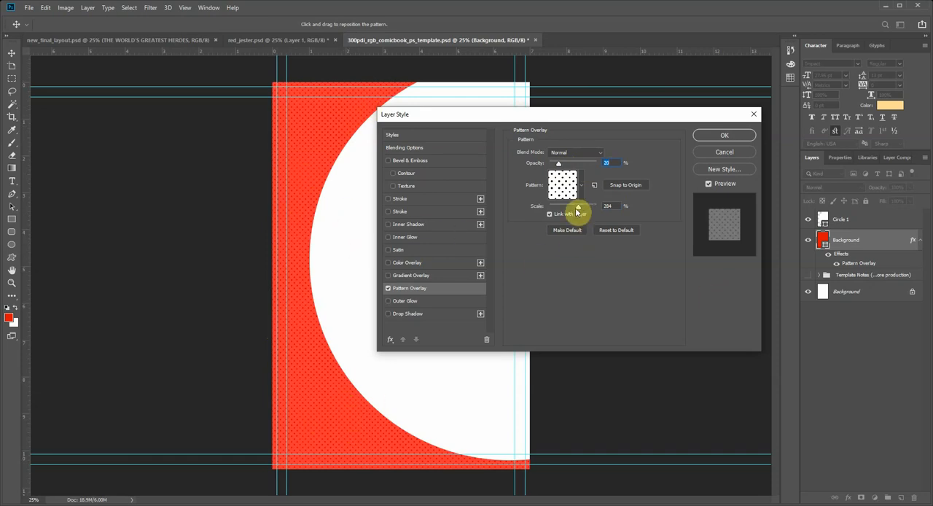
mouse_move(582, 211)
mouse_down()
mouse_move(597, 209)
mouse_move(580, 211)
mouse_up()
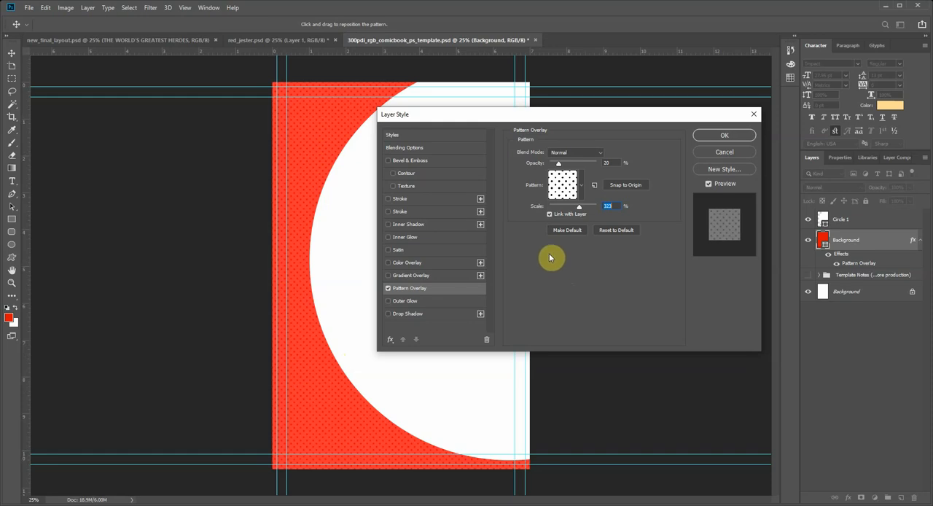
click(718, 135)
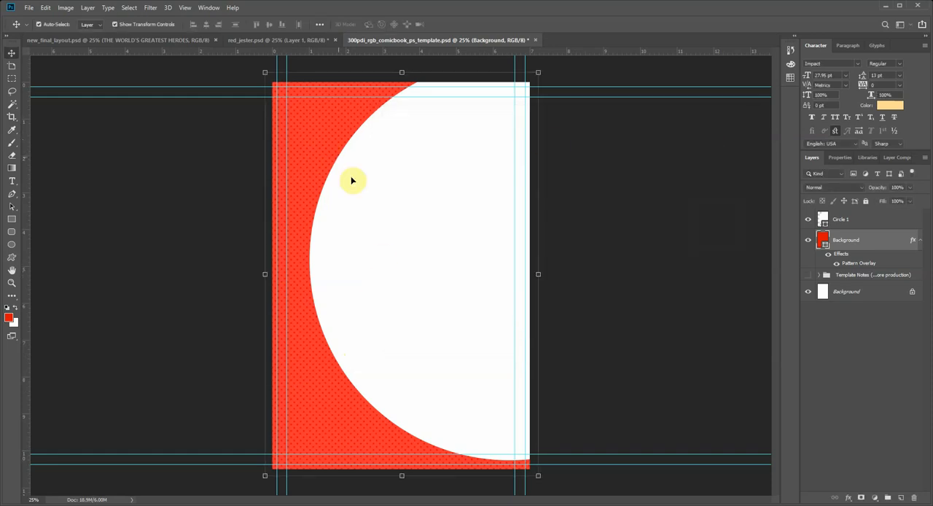
Step: Change the Background shape's fill to dark red 9e0000 and deselect it
double_click(823, 240)
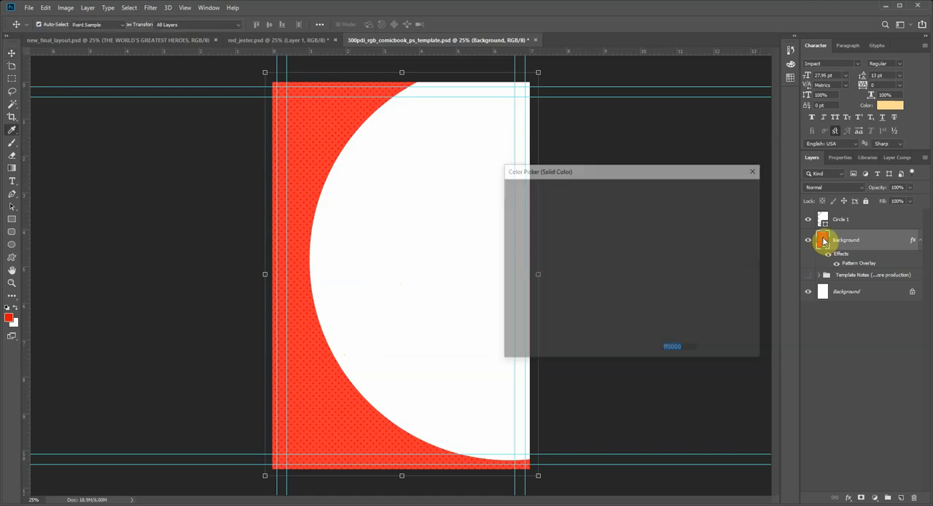
mouse_move(622, 223)
mouse_down()
mouse_move(620, 269)
mouse_move(633, 214)
mouse_move(636, 240)
mouse_up()
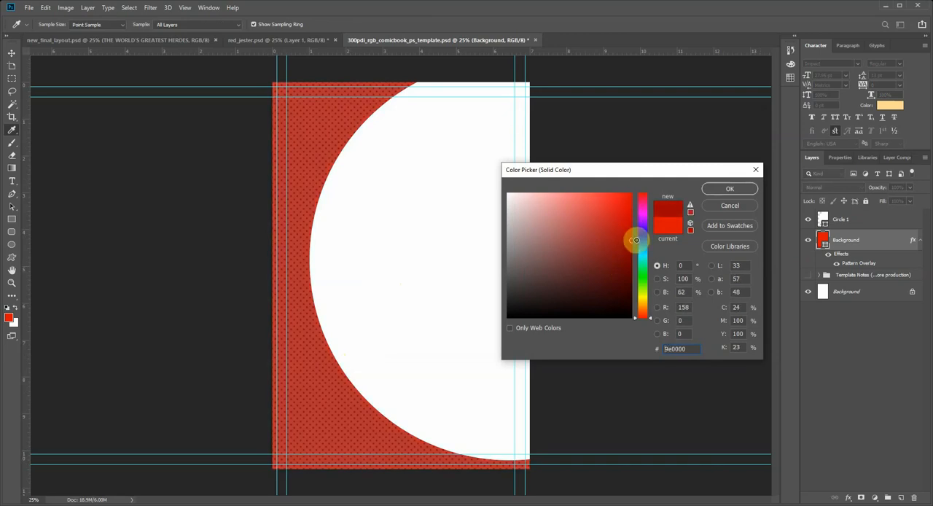
click(729, 188)
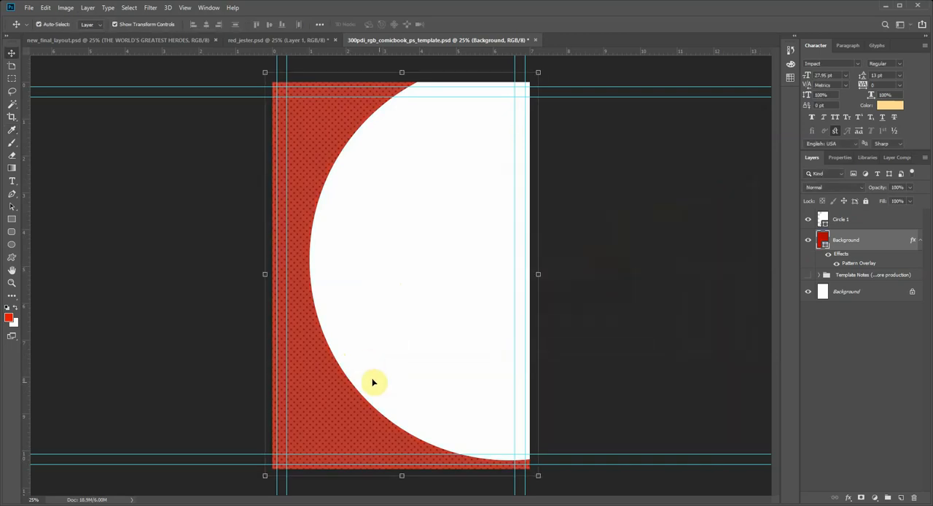
click(198, 216)
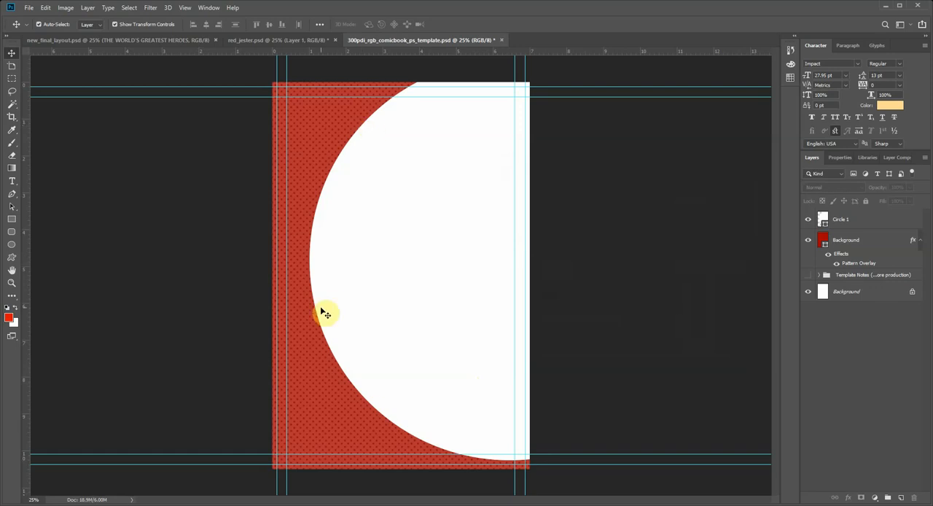
Step: Select Circle 1, compare with the final layout, and add a black (000000) Stroke effect to the circle
click(327, 274)
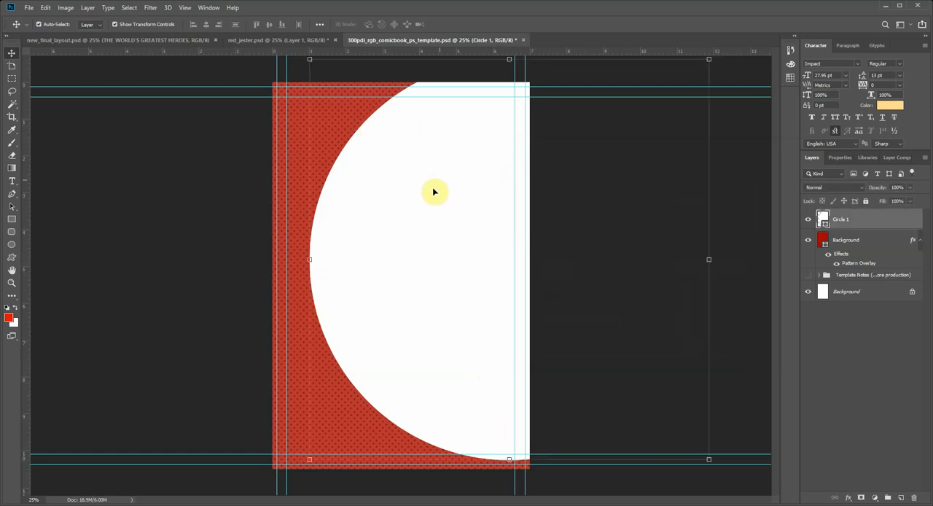
click(73, 39)
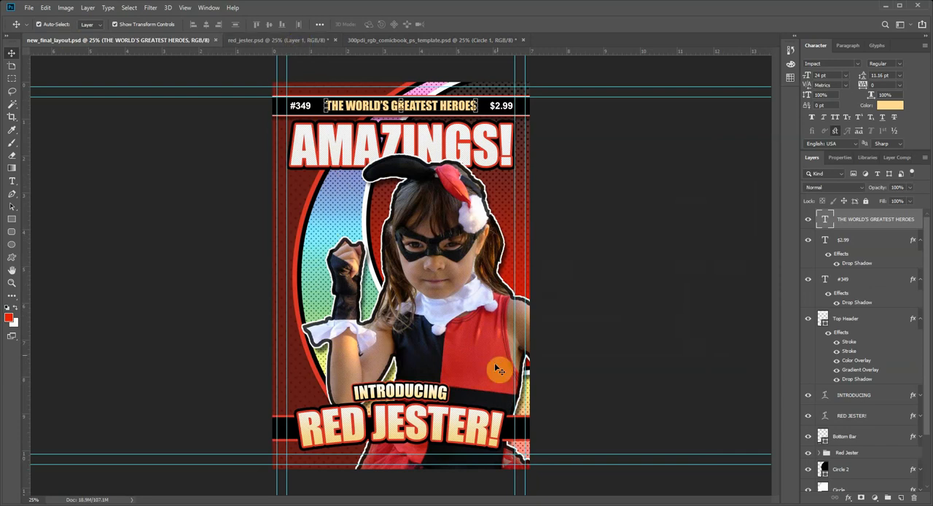
click(397, 42)
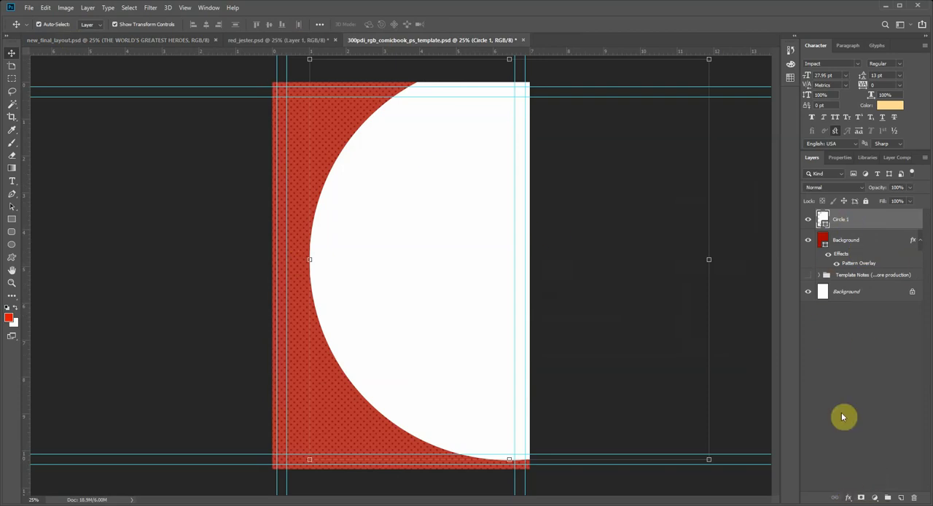
click(849, 497)
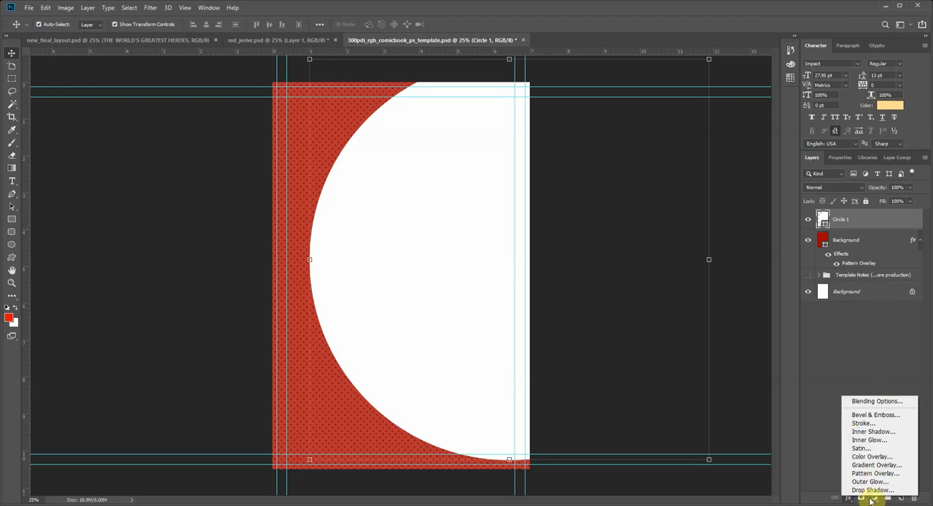
click(874, 424)
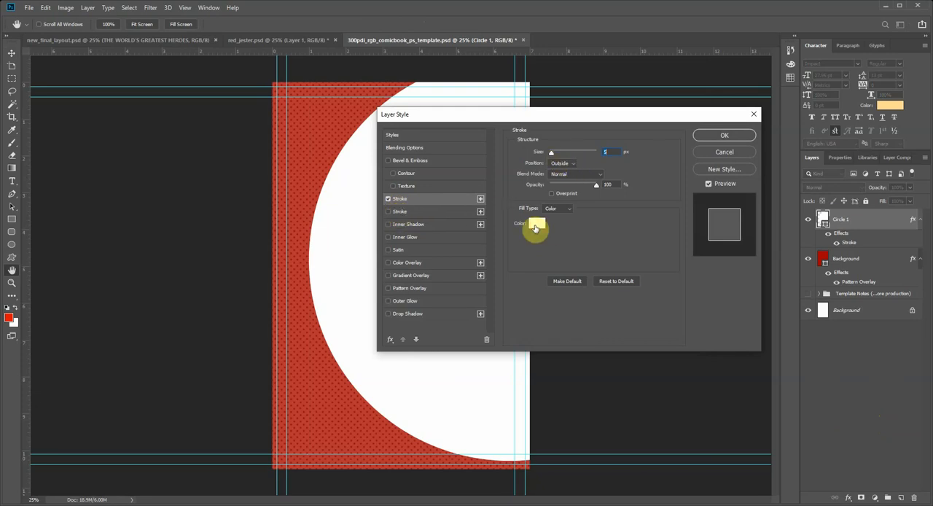
click(536, 223)
mouse_move(581, 259)
mouse_down()
mouse_move(622, 302)
mouse_move(702, 348)
mouse_up()
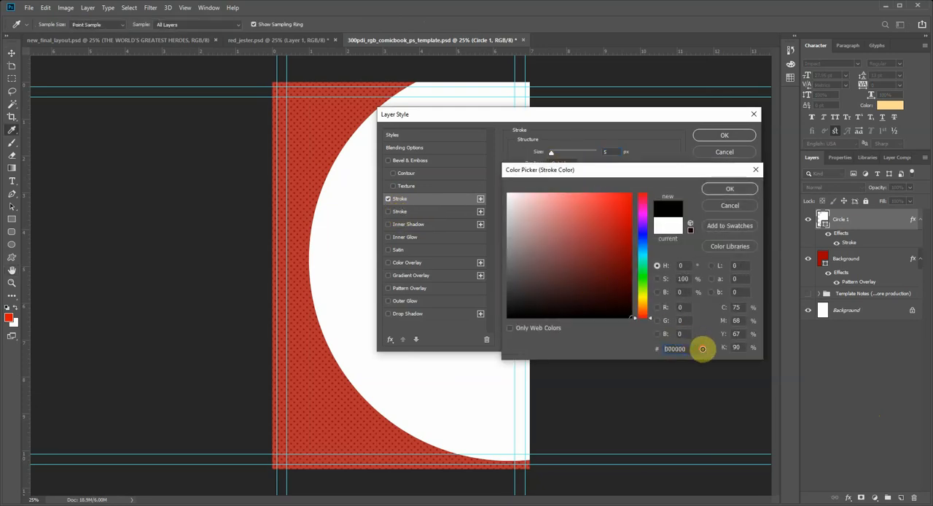
click(729, 189)
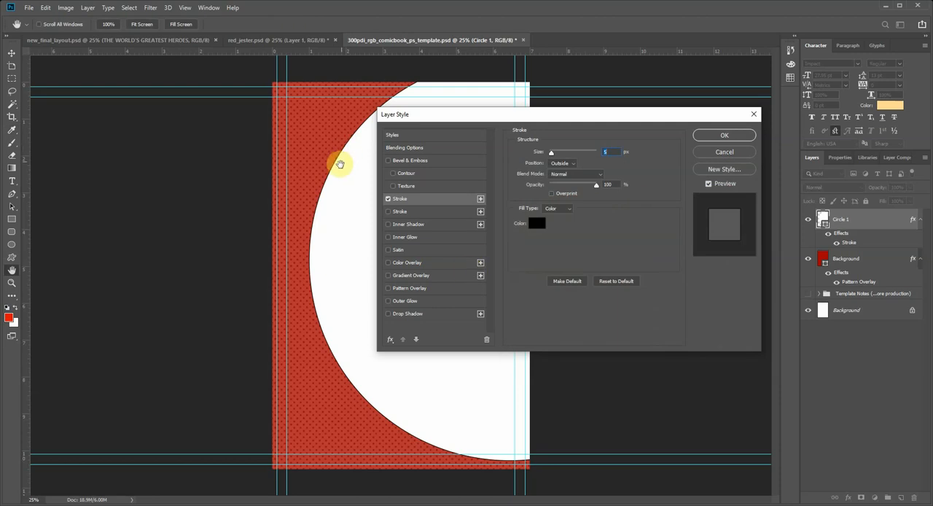
Step: Set Circle 1's stroke size to 38 px, try the Inside position, return it to Outside and apply the style
drag(553, 156, 561, 155)
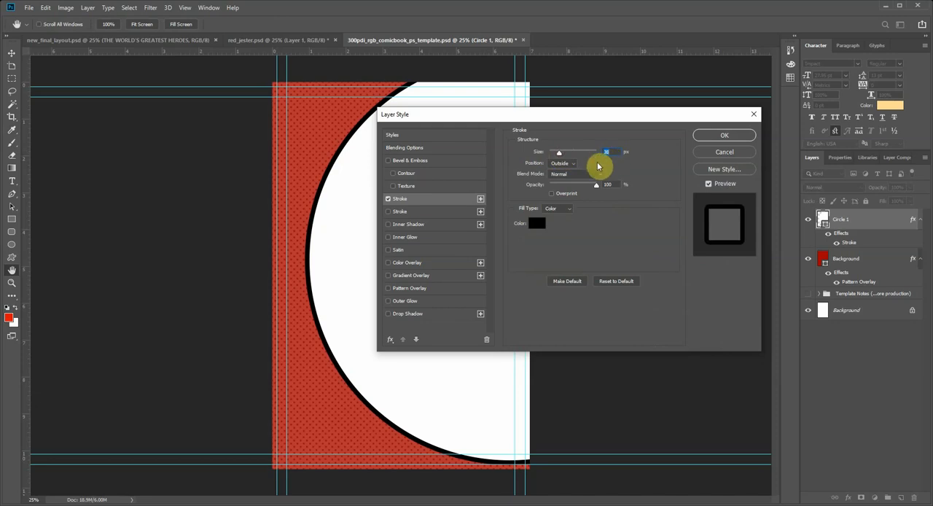
click(560, 164)
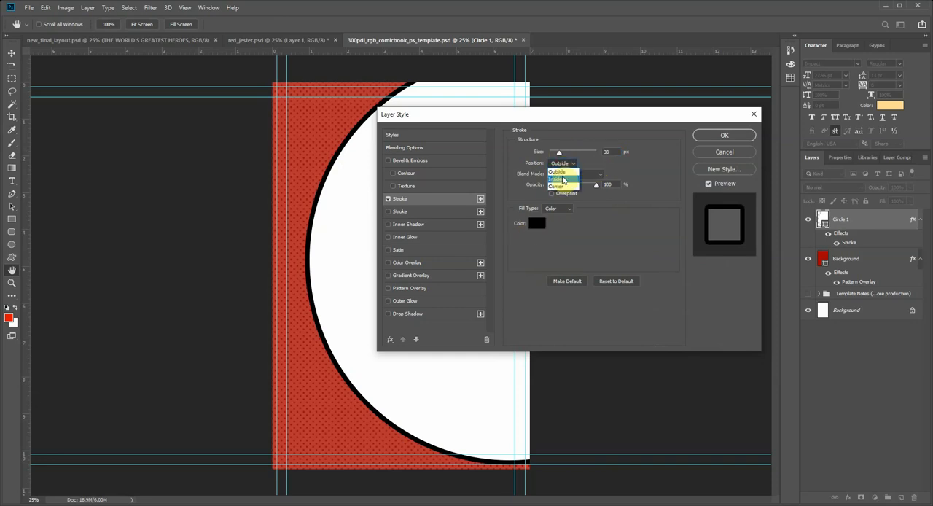
click(563, 178)
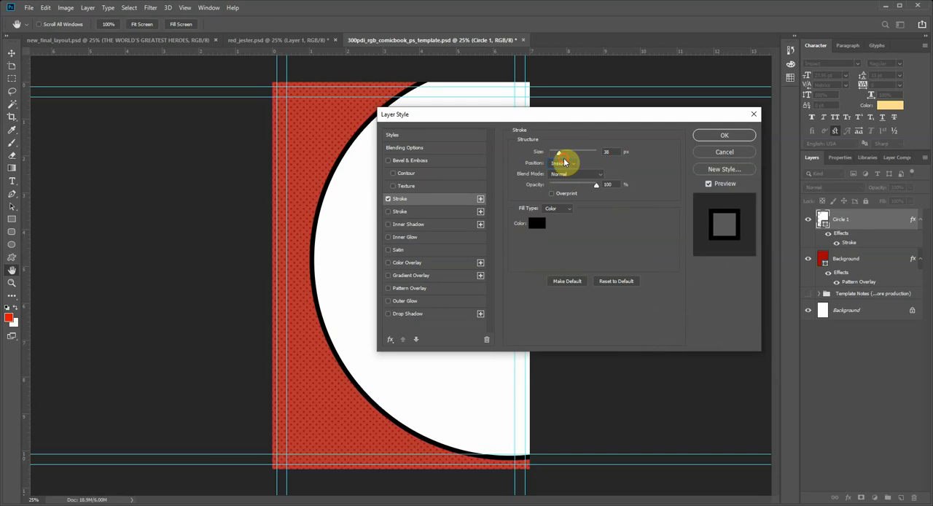
click(563, 162)
click(562, 172)
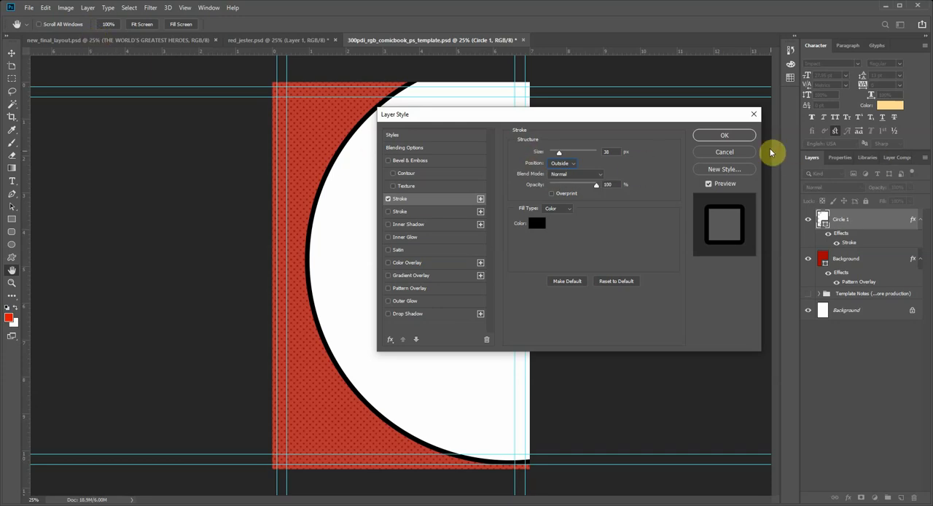
click(723, 135)
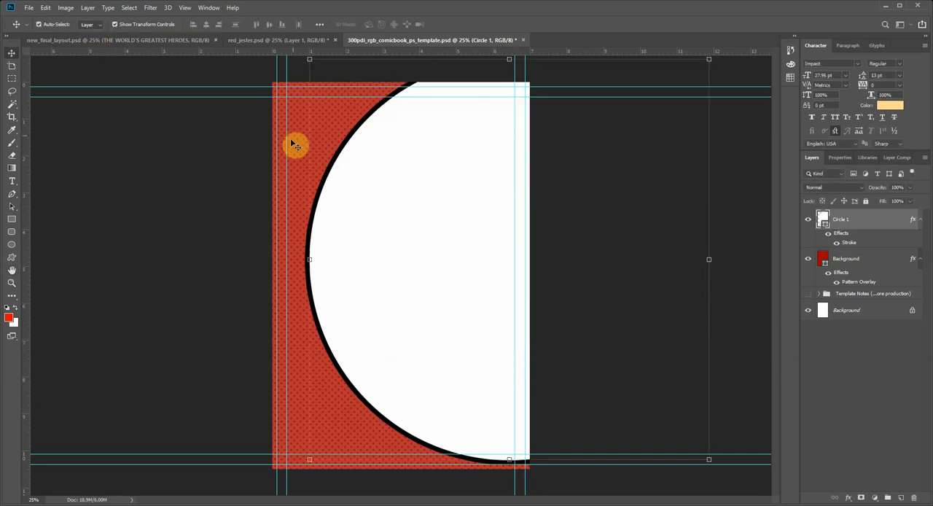
Step: Check the final layout again and add a dotted Pattern Overlay to Circle 1 at 30% opacity and 226% scale
click(133, 40)
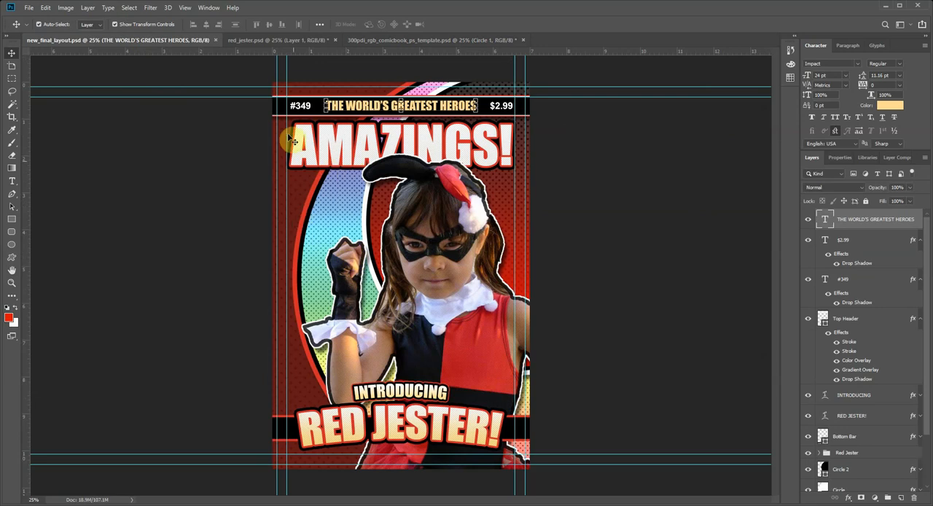
click(268, 41)
click(370, 40)
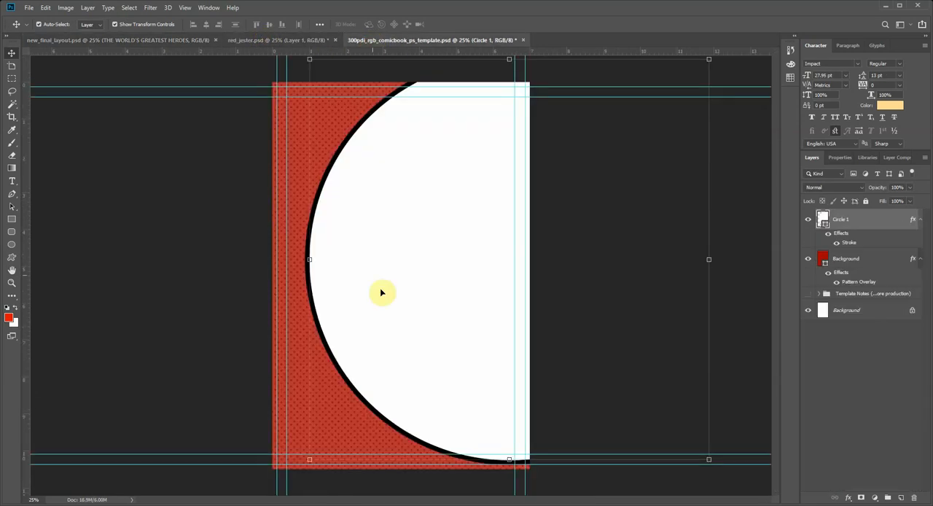
click(849, 497)
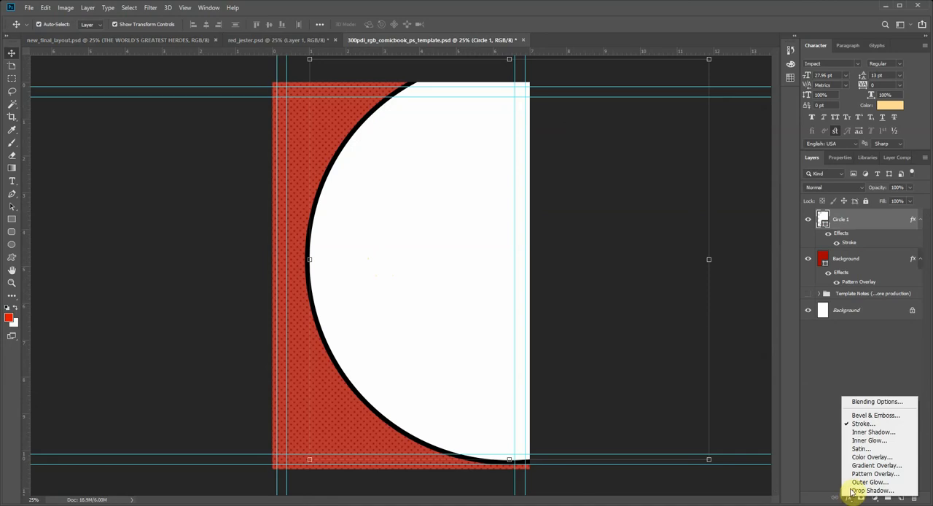
click(885, 478)
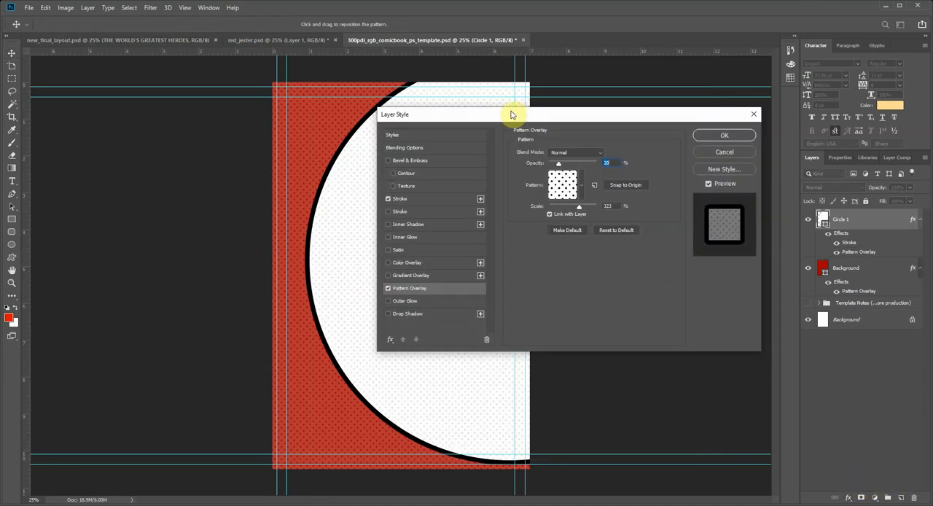
drag(511, 114, 529, 150)
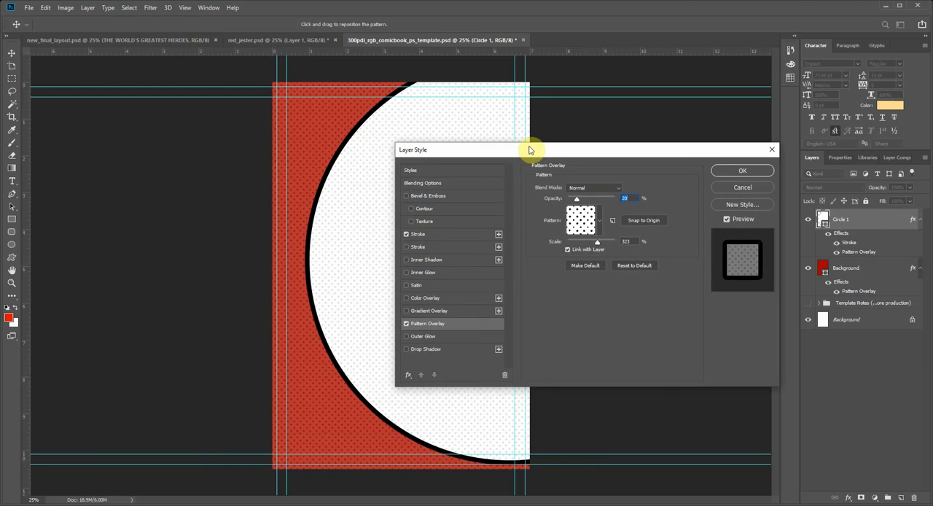
drag(600, 245, 590, 248)
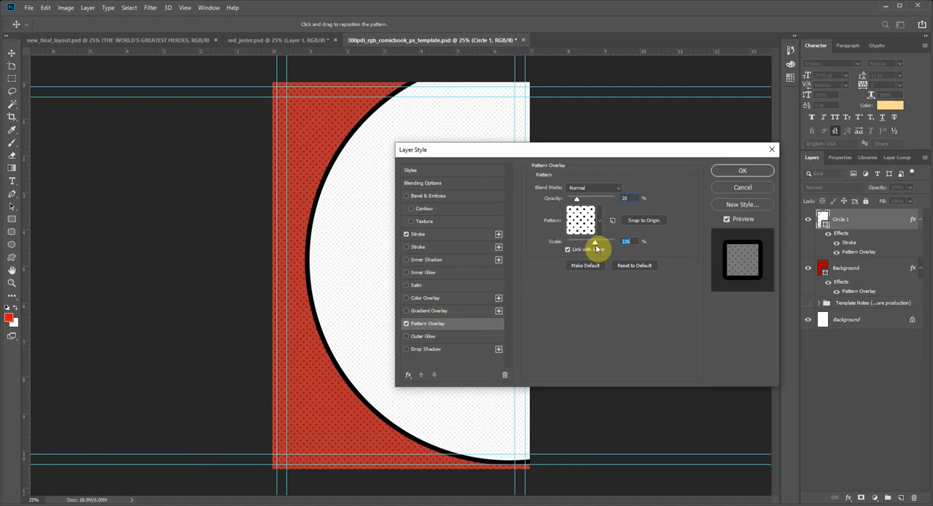
drag(596, 244, 594, 246)
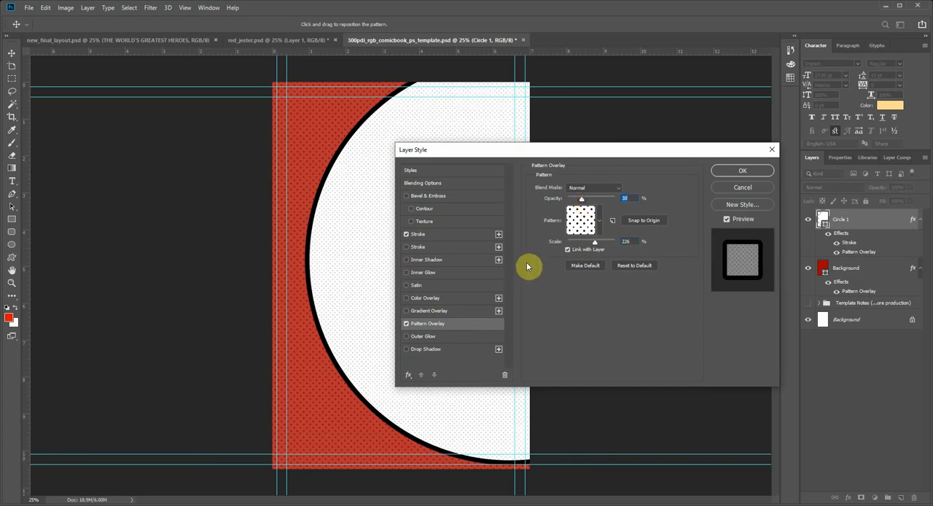
Step: Preview a Color Overlay on Circle 1, turn it off, and enable a Gradient Overlay with its gradient open for editing
click(406, 298)
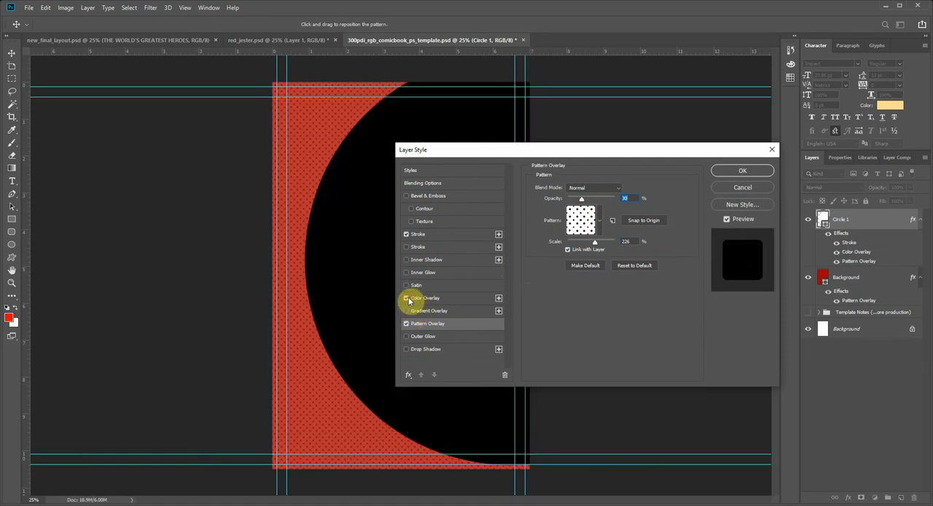
click(406, 298)
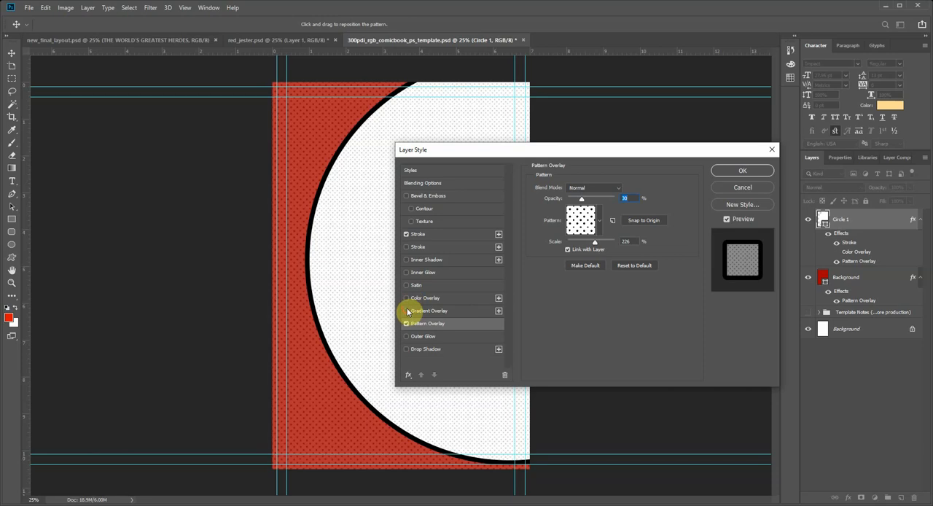
click(407, 310)
click(420, 314)
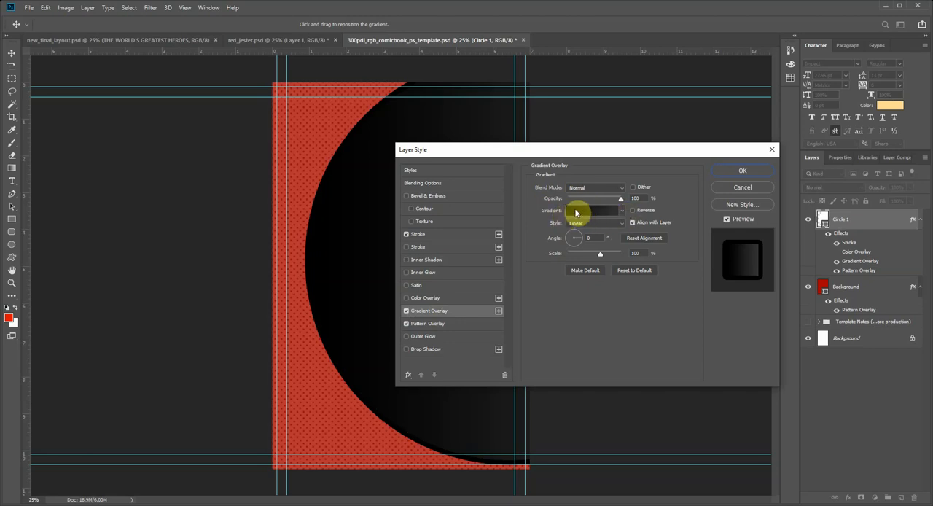
click(611, 212)
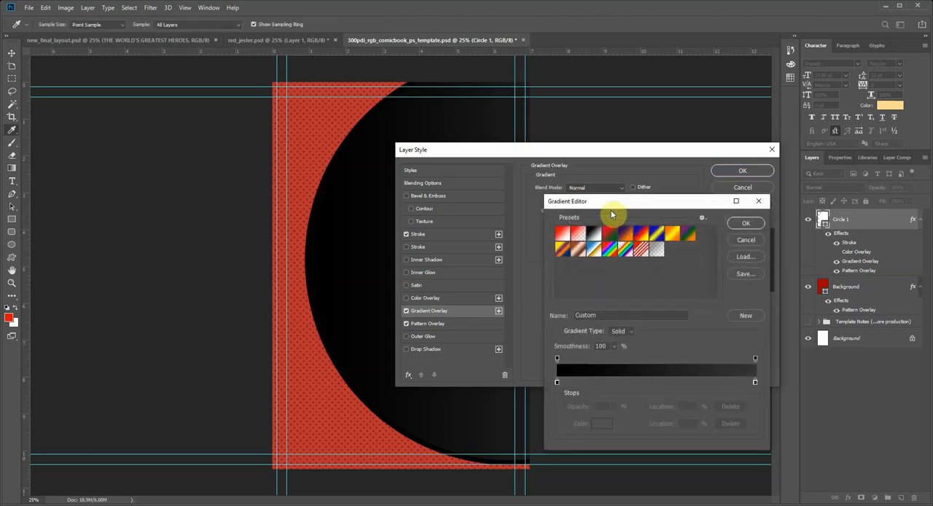
Step: Try several gradient presets, apply Orange, Yellow, Orange to Circle 1's overlay, and lower its opacity to 55%
click(641, 235)
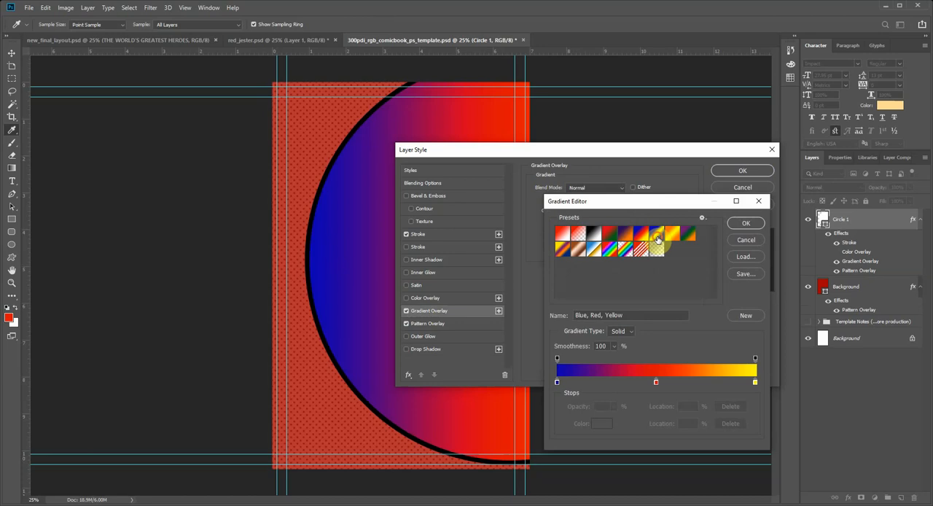
click(656, 236)
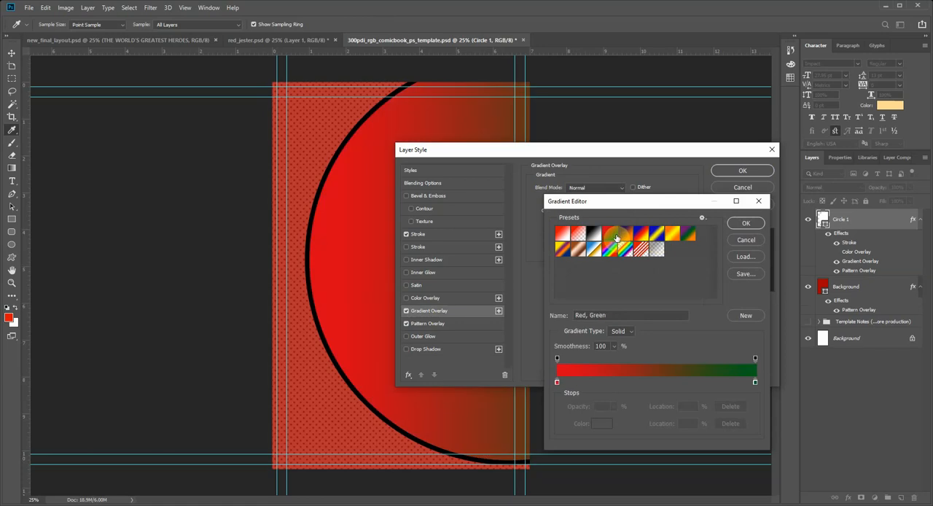
click(594, 233)
click(656, 233)
click(671, 235)
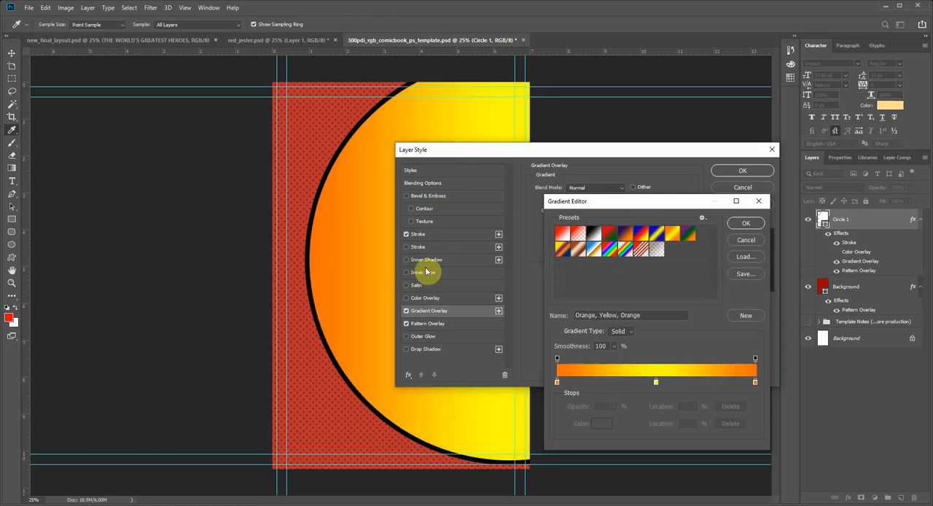
click(744, 224)
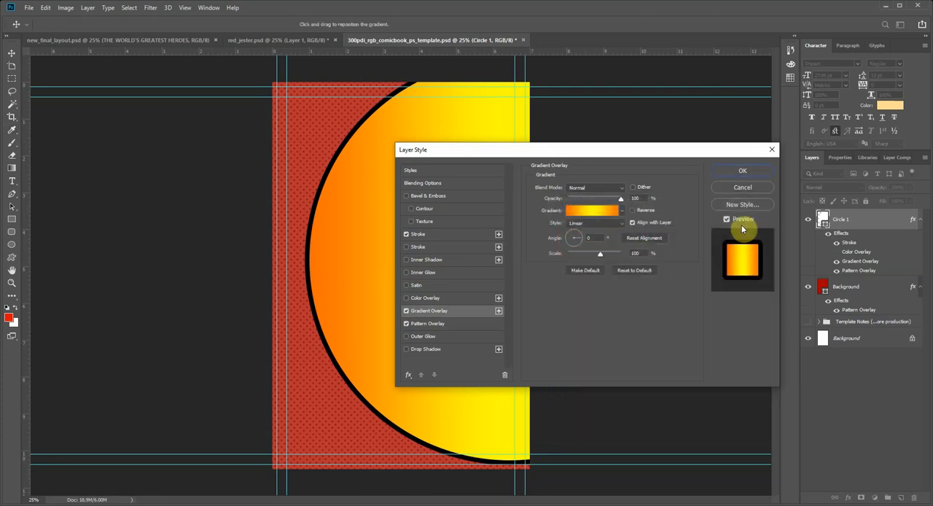
drag(616, 202, 597, 201)
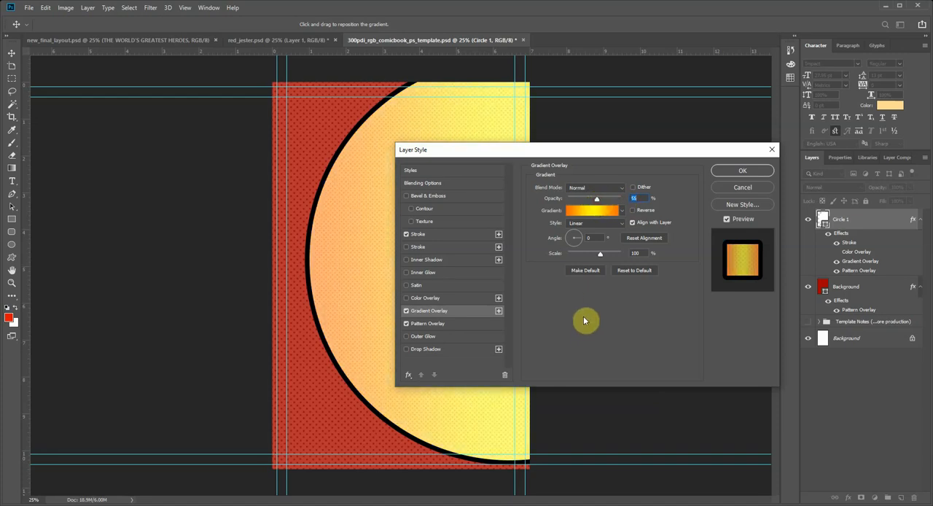
Step: Compare further gradient presets for Circle 1's overlay and apply the Transparent Rainbow preset
click(614, 210)
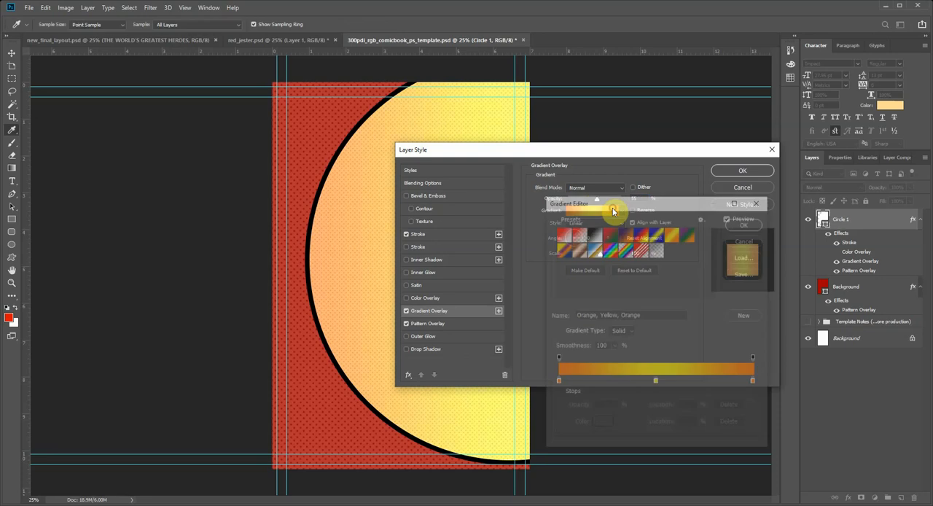
click(607, 251)
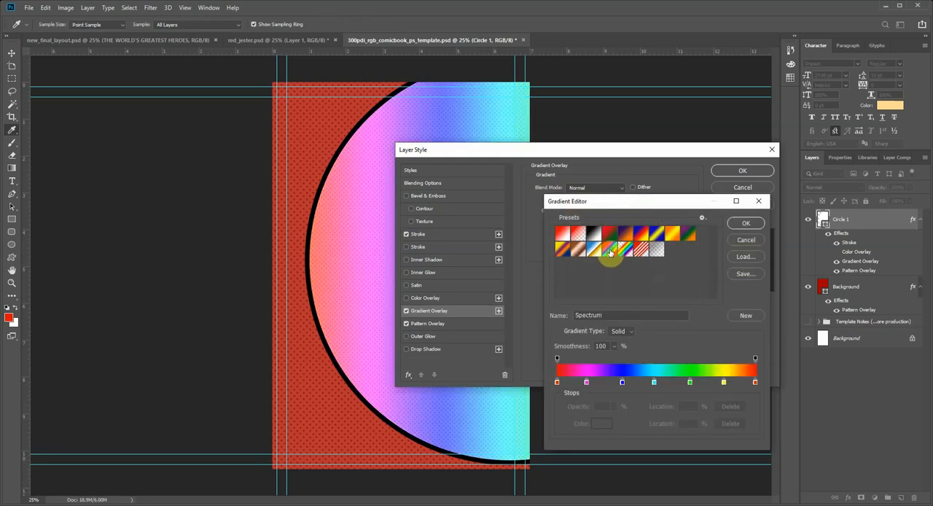
click(593, 251)
click(623, 250)
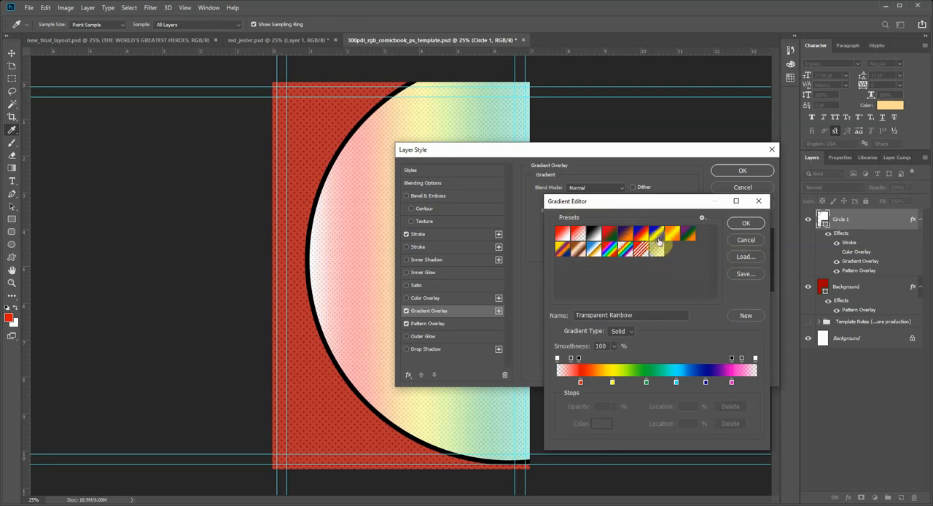
click(638, 234)
click(625, 233)
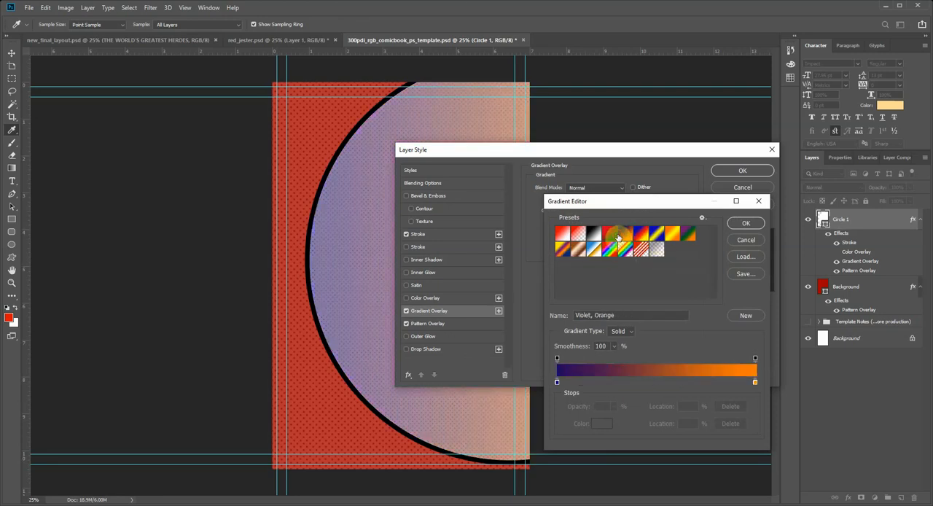
click(609, 233)
click(640, 234)
click(666, 237)
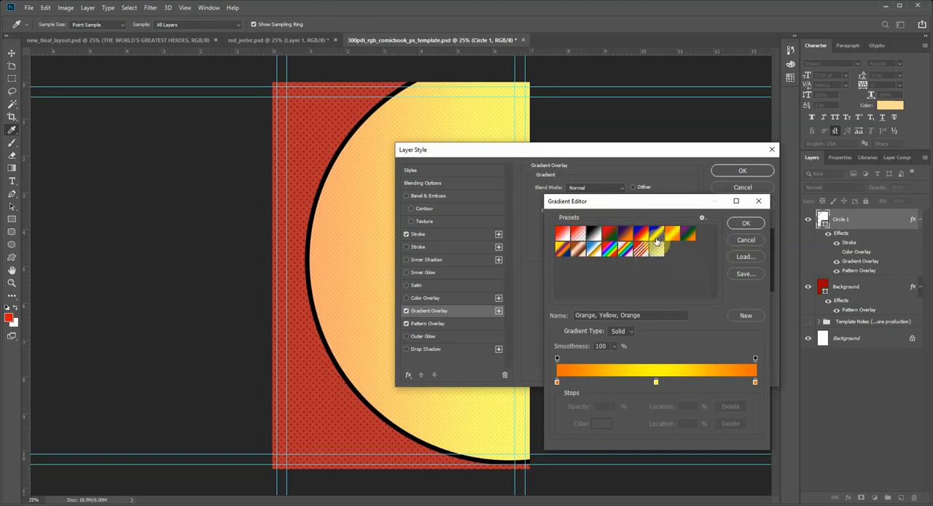
click(656, 235)
click(641, 234)
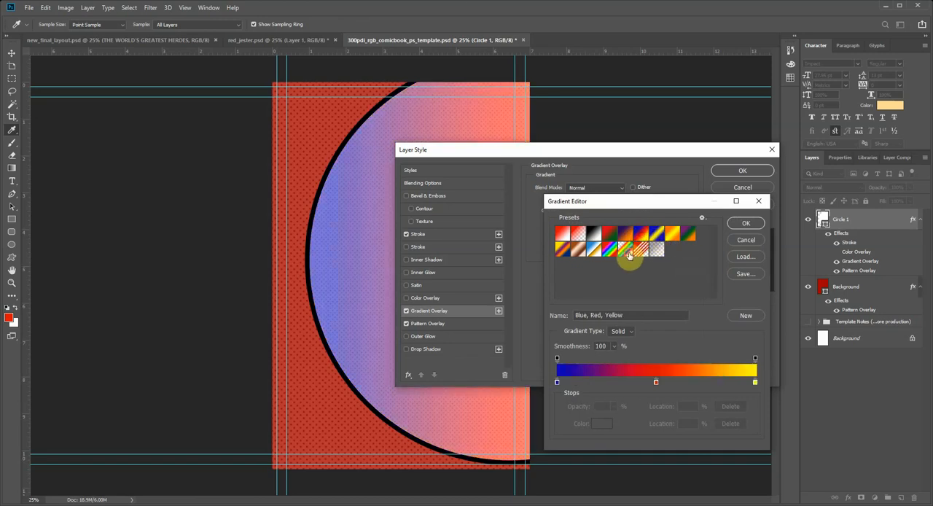
click(626, 251)
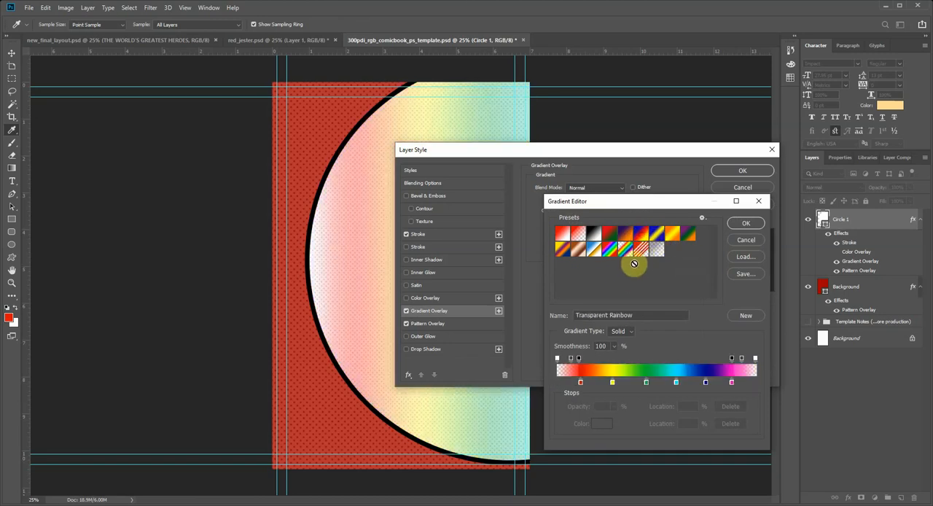
click(750, 228)
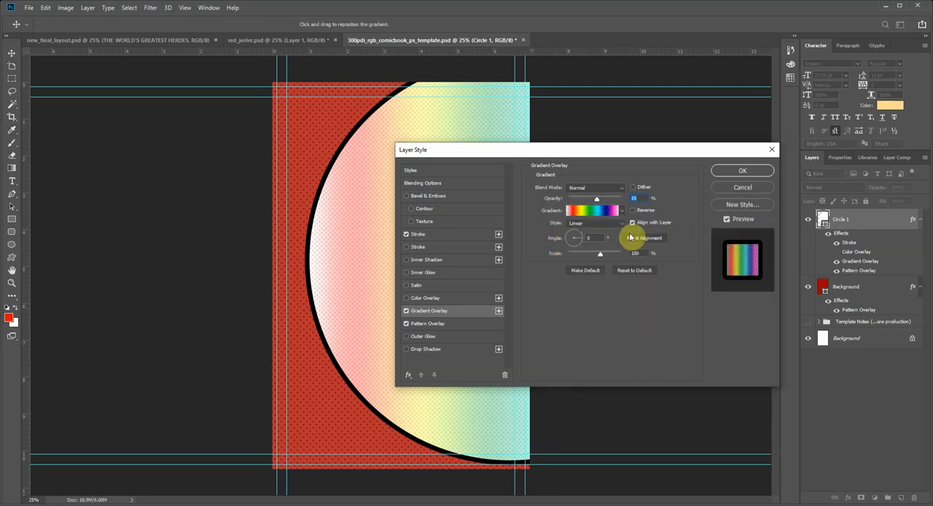
Step: Set the gradient overlay's opacity to 61% and its angle to -77°
drag(603, 198, 602, 201)
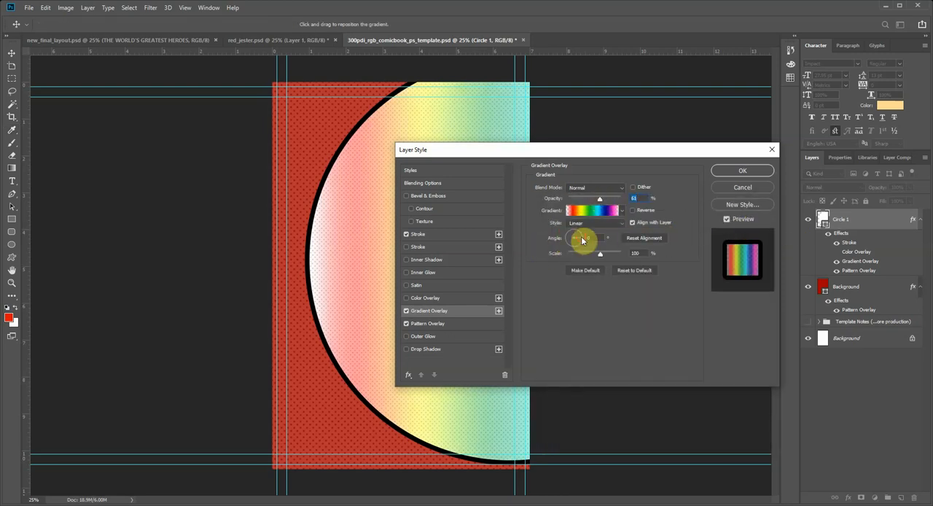
click(578, 250)
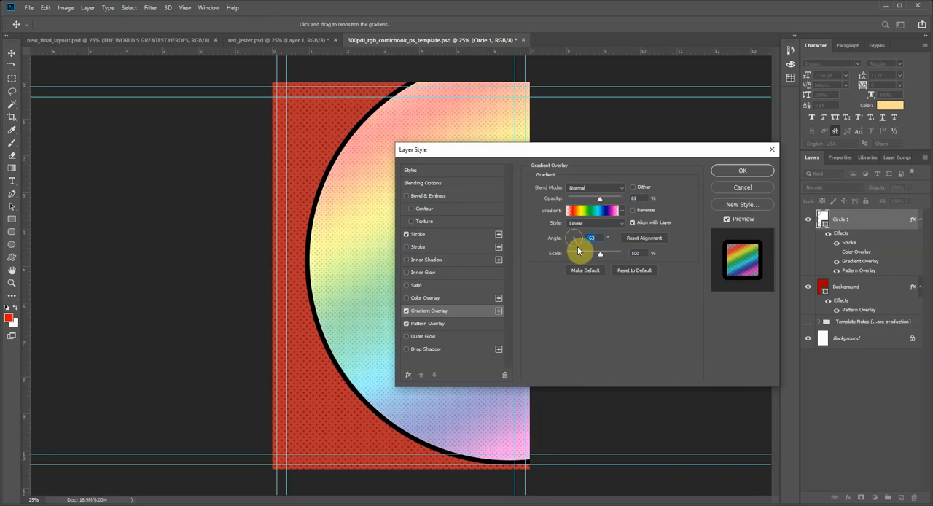
mouse_move(577, 249)
mouse_down()
mouse_move(567, 251)
mouse_move(576, 248)
mouse_up()
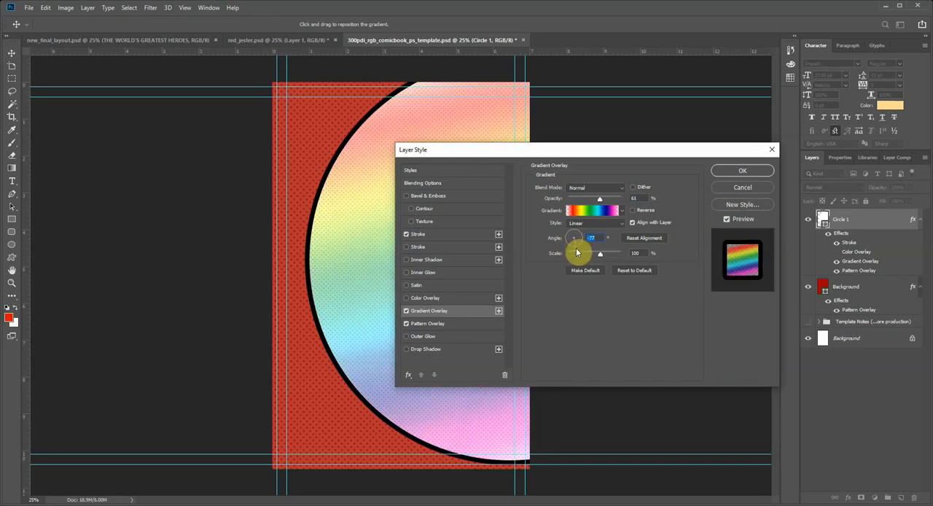
Step: Enable a second Stroke effect on Circle 1 with the Inside position and a size of 29 px
drag(481, 150, 577, 143)
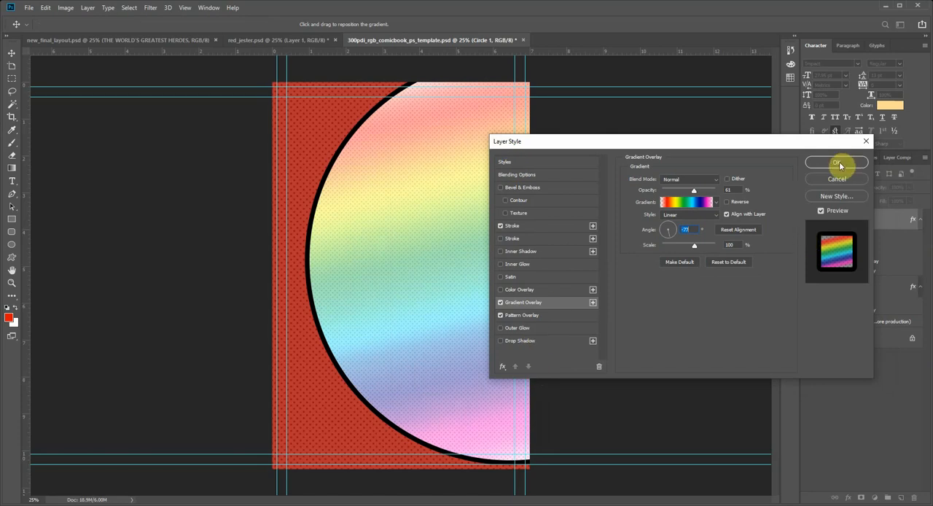
click(514, 239)
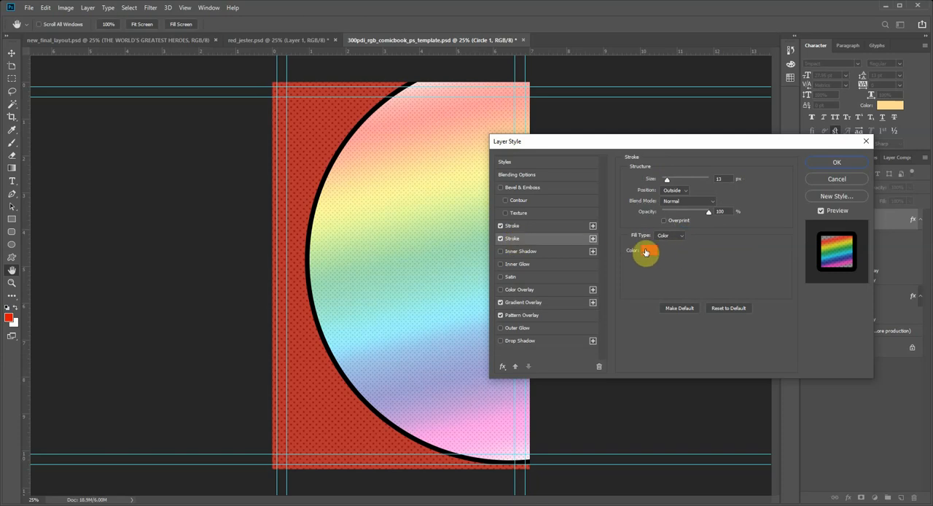
mouse_move(666, 179)
mouse_down()
mouse_move(693, 182)
mouse_move(684, 184)
mouse_up()
text(5)
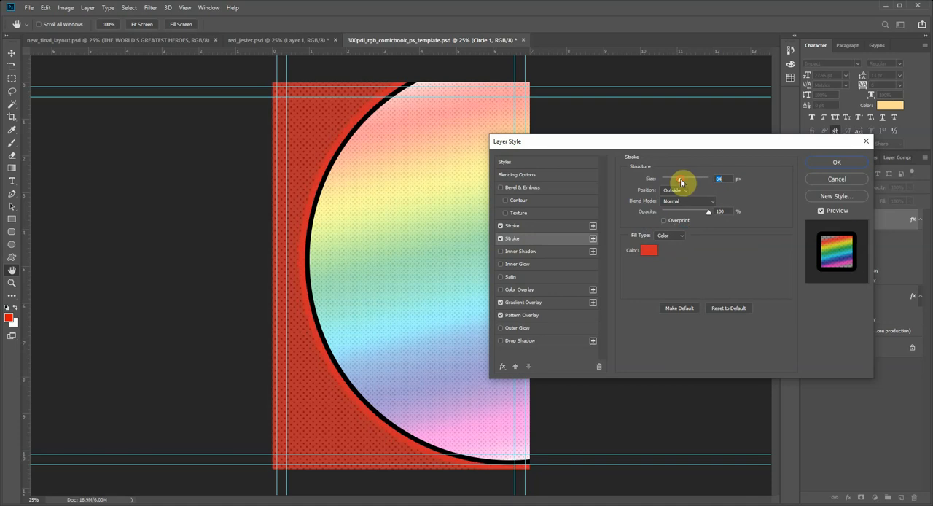
click(674, 191)
click(672, 199)
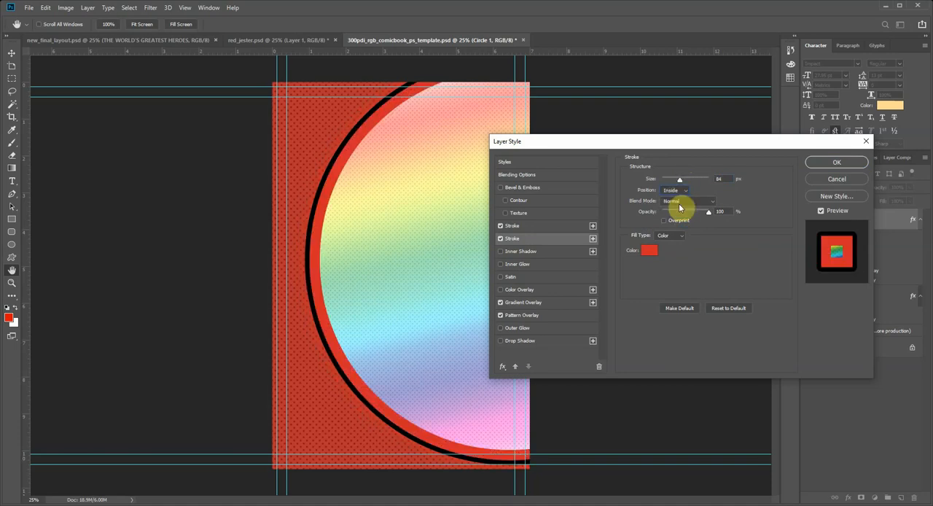
drag(679, 178, 672, 183)
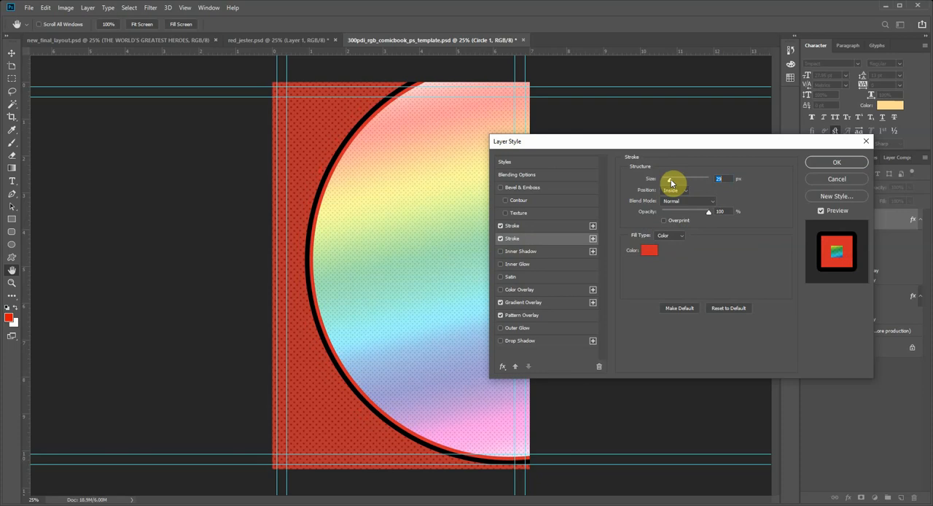
Step: Color the inside stroke white (ffffff) and apply the layer style to Circle 1
click(649, 251)
drag(565, 232, 498, 179)
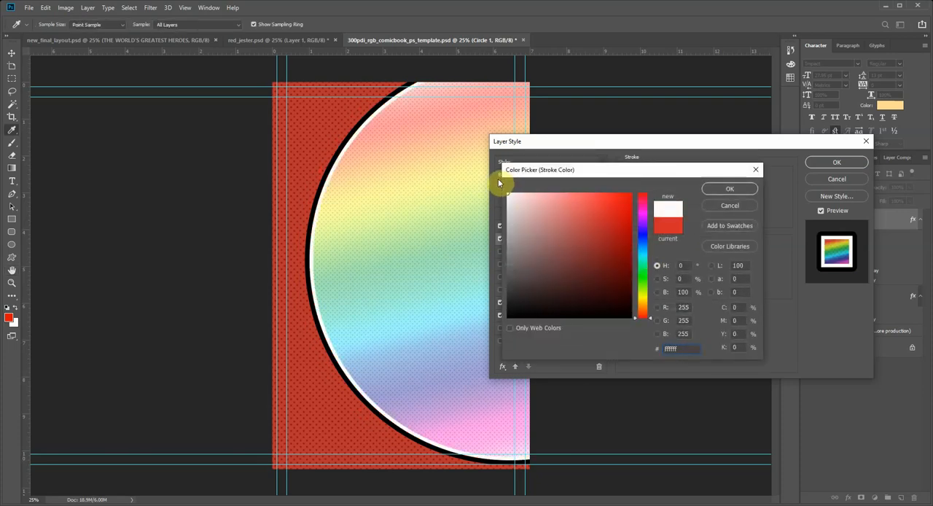
click(728, 190)
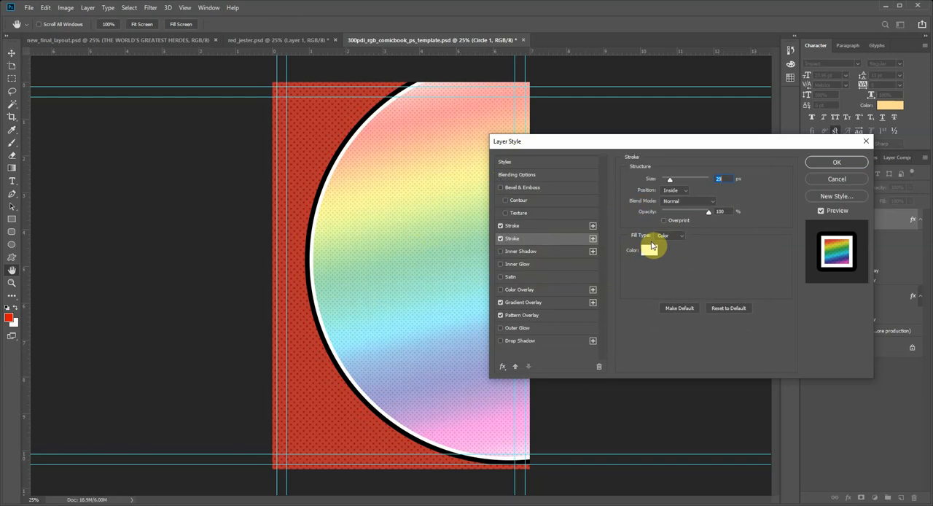
click(834, 162)
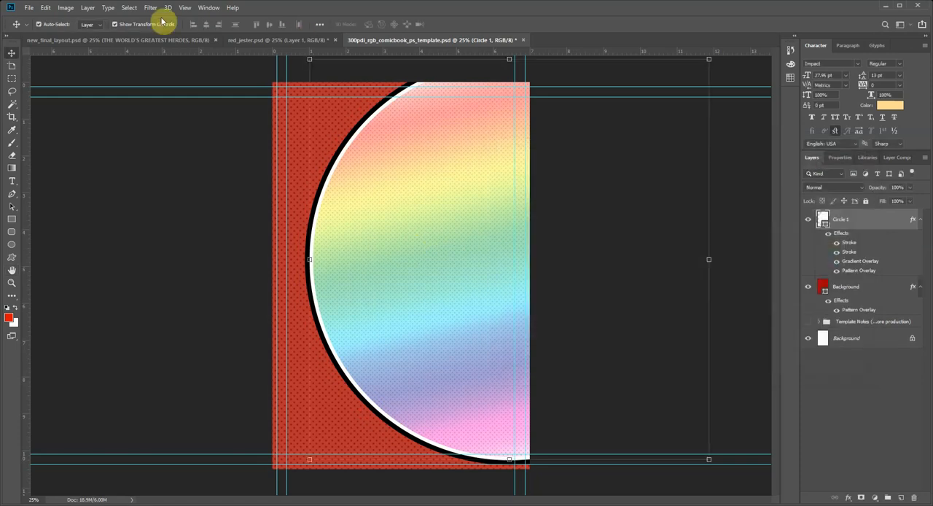
Step: Compare the circle with the finished layout, return to the template, and review Circle 1's stroke settings and effects list
click(98, 41)
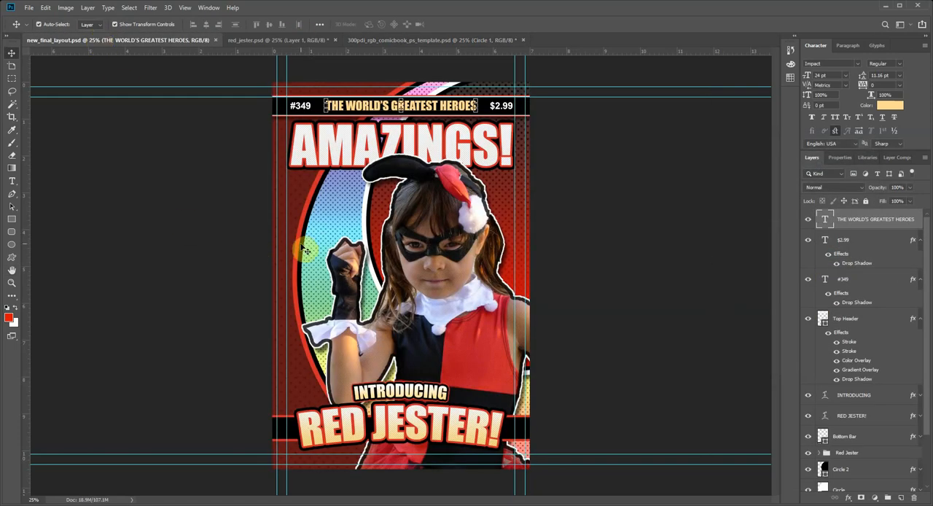
click(312, 40)
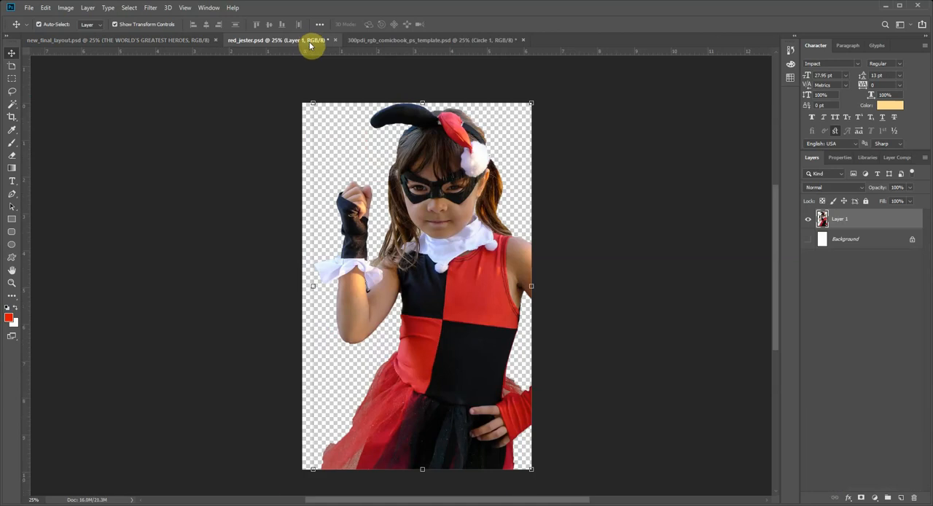
click(376, 41)
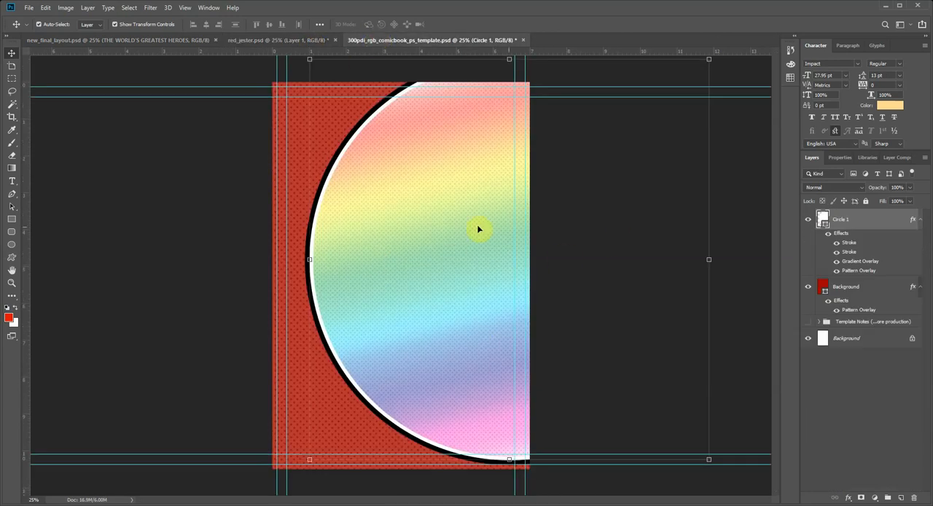
double_click(850, 248)
click(843, 166)
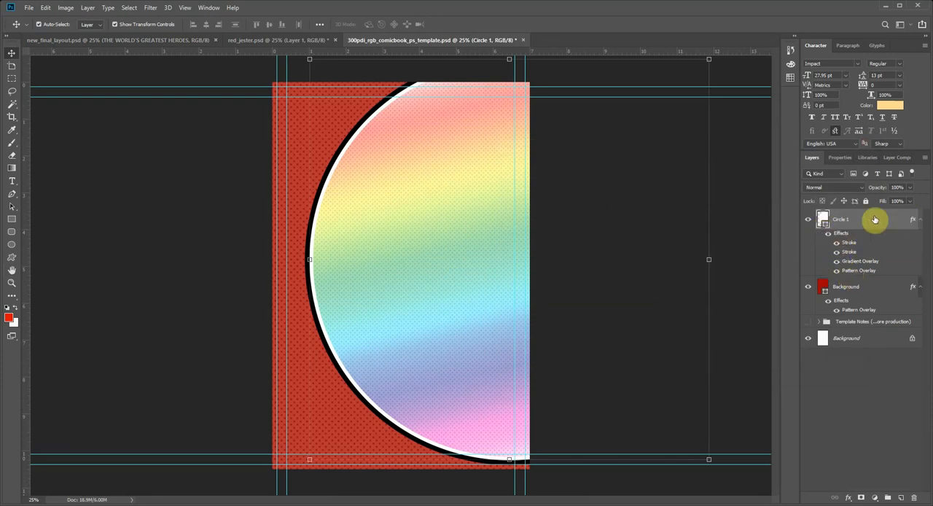
click(919, 222)
click(920, 222)
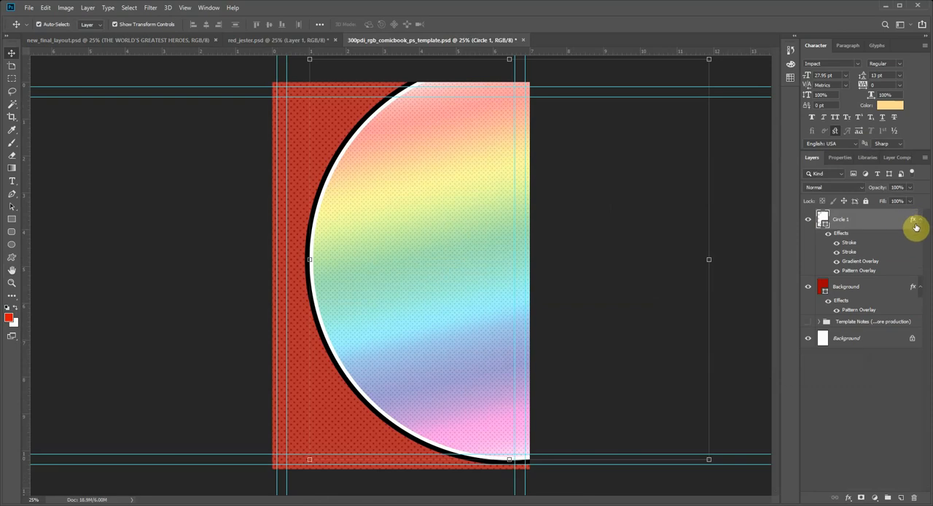
Step: Try a dark red on Circle 1's outside stroke and set its color back to black (000000)
double_click(848, 244)
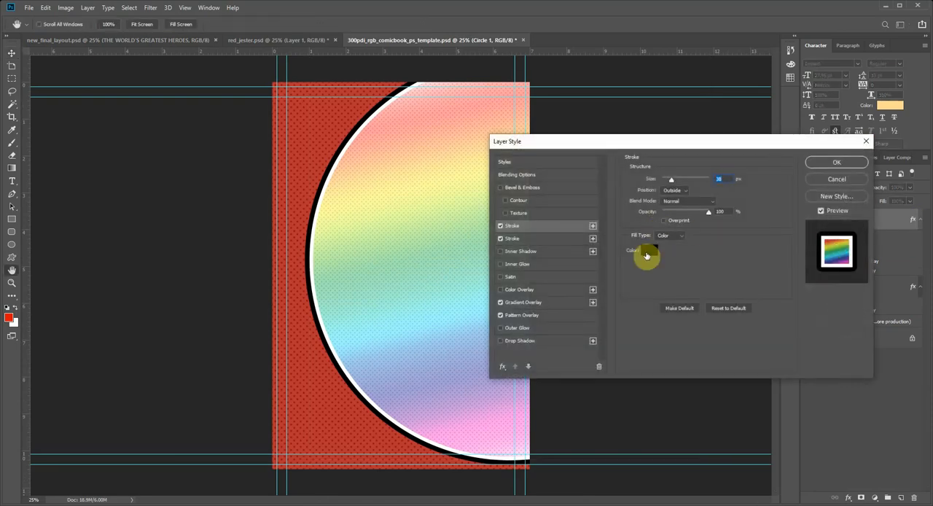
click(645, 252)
click(632, 194)
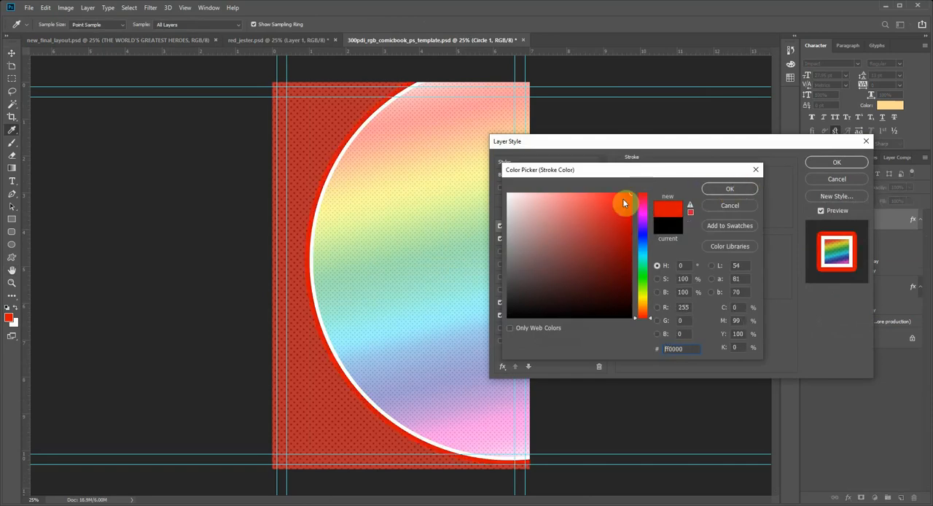
drag(620, 201, 629, 251)
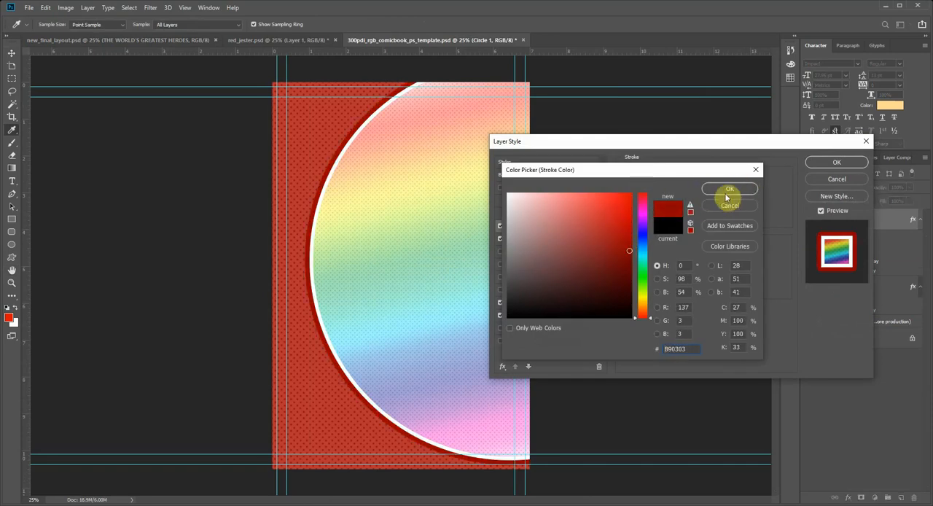
drag(616, 309, 658, 329)
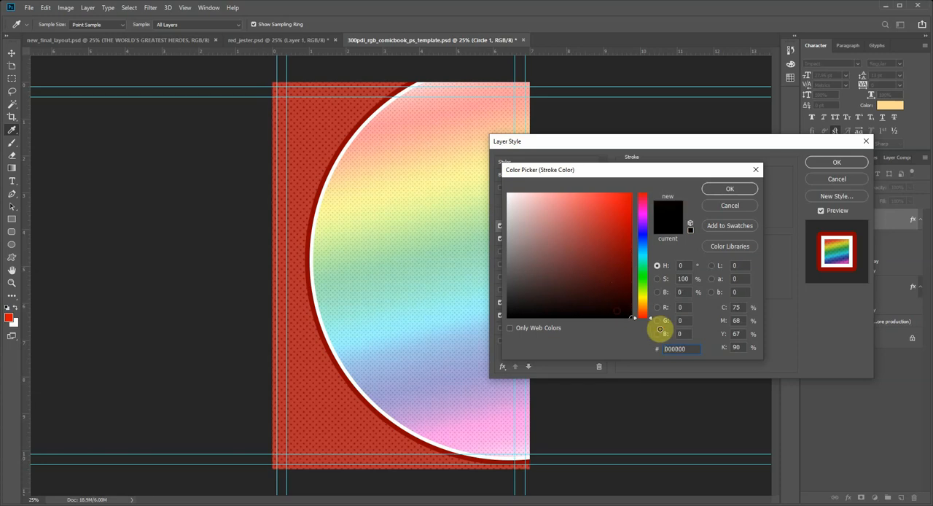
click(715, 190)
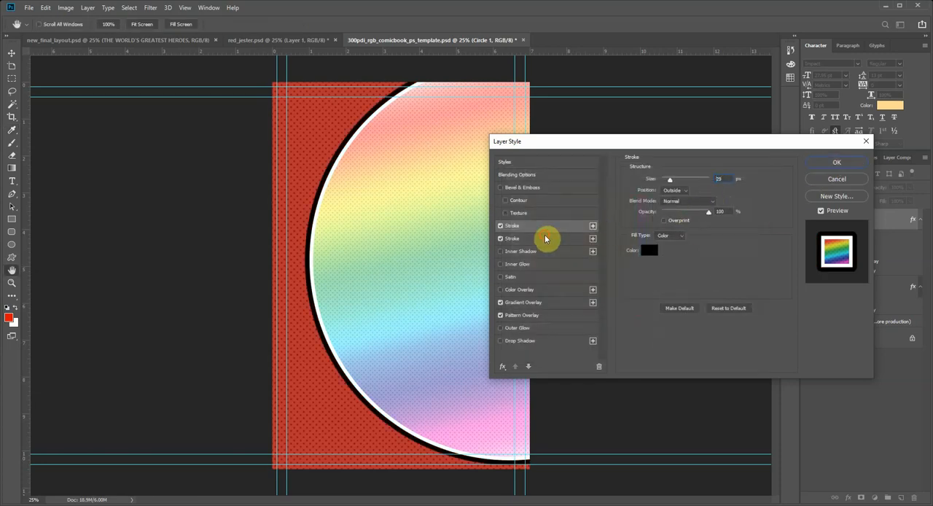
Step: Color Circle 1's inside stroke dark red (990000), apply the layer style and deselect the circle
click(551, 238)
click(649, 249)
mouse_move(628, 271)
mouse_down()
mouse_move(631, 281)
mouse_move(641, 246)
mouse_up()
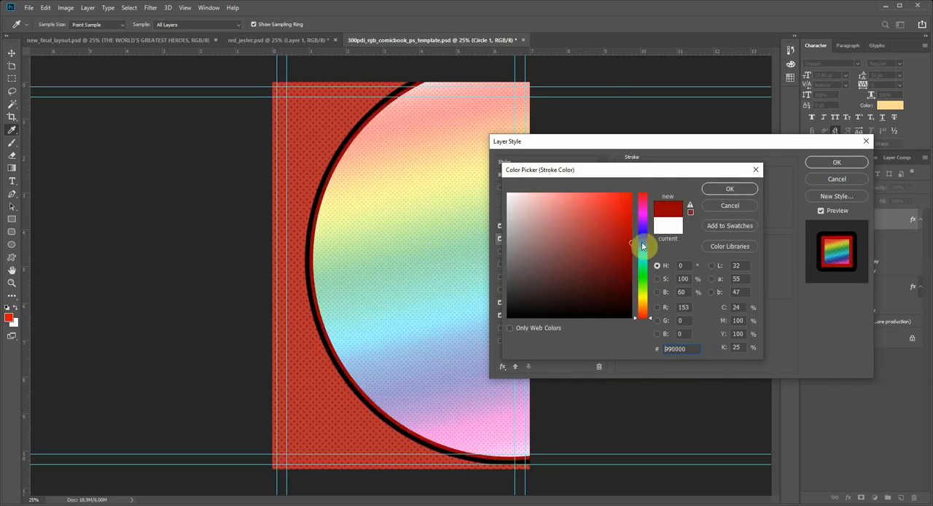
click(729, 189)
click(836, 168)
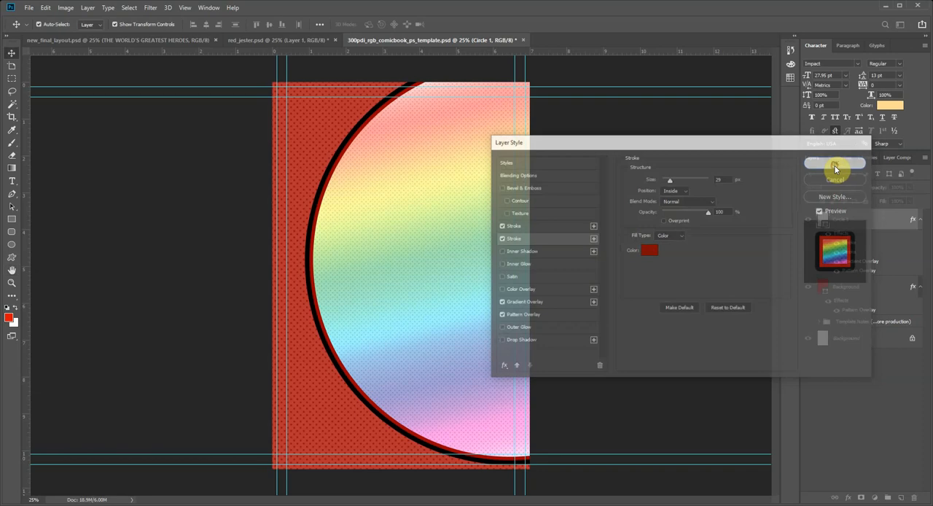
click(221, 224)
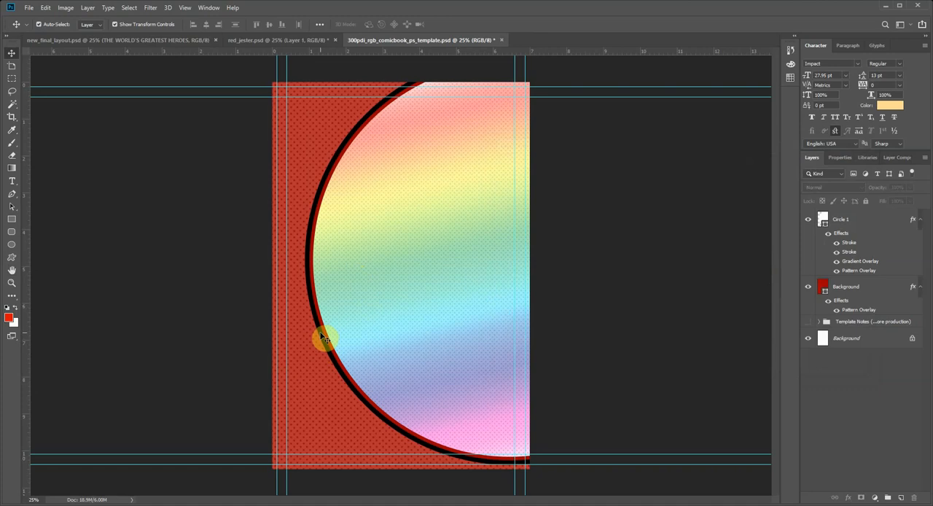
Step: Compare the circle with the finished layout, return to the template, and add a Drop Shadow effect to Circle 1
click(89, 41)
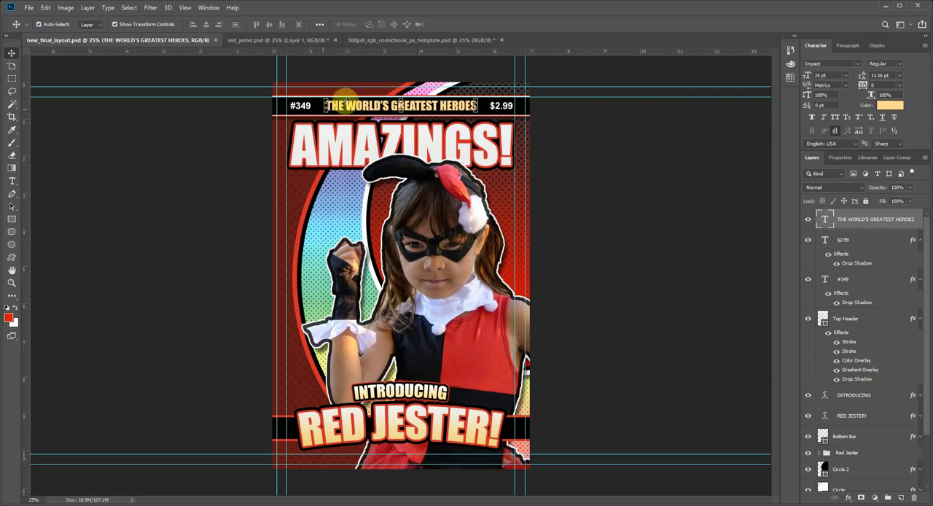
click(367, 41)
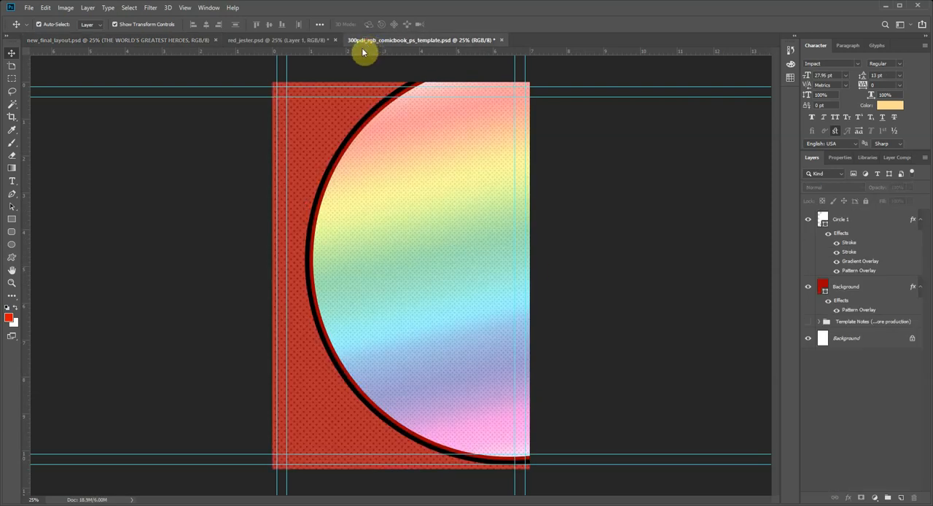
click(359, 259)
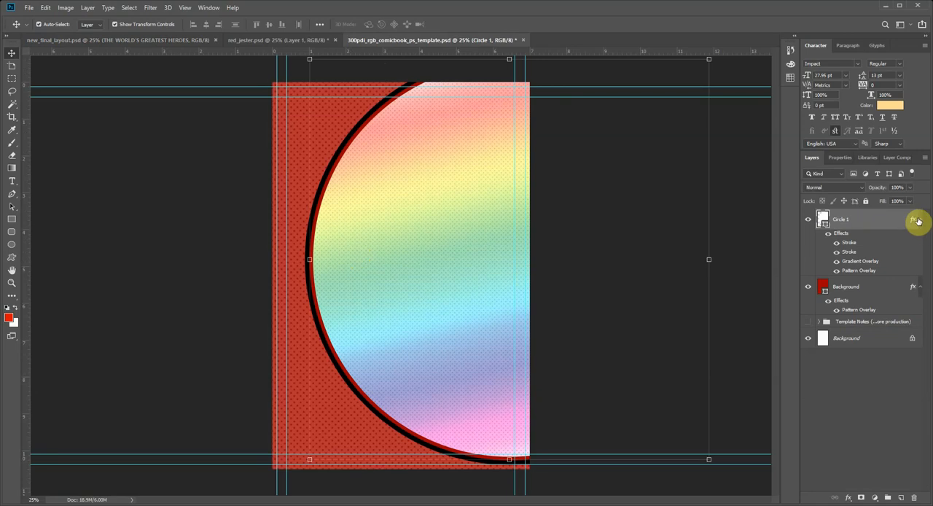
click(850, 499)
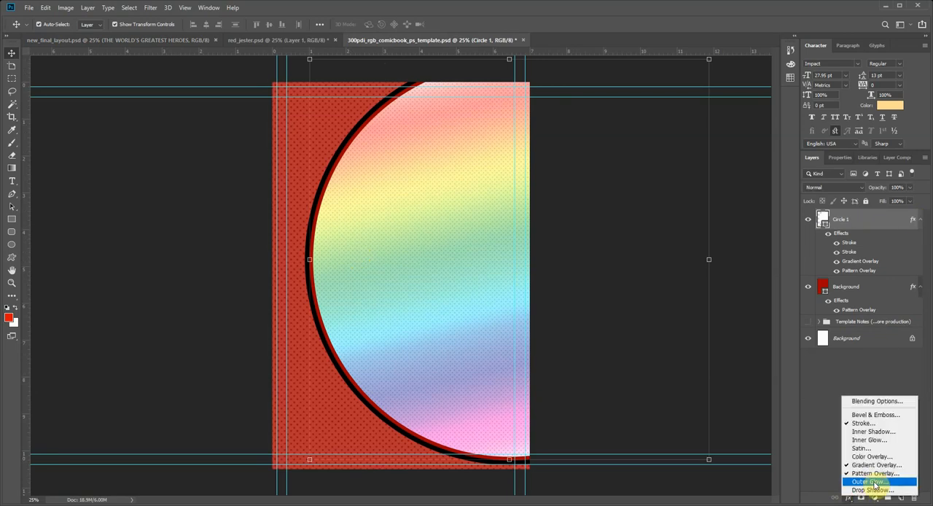
click(877, 491)
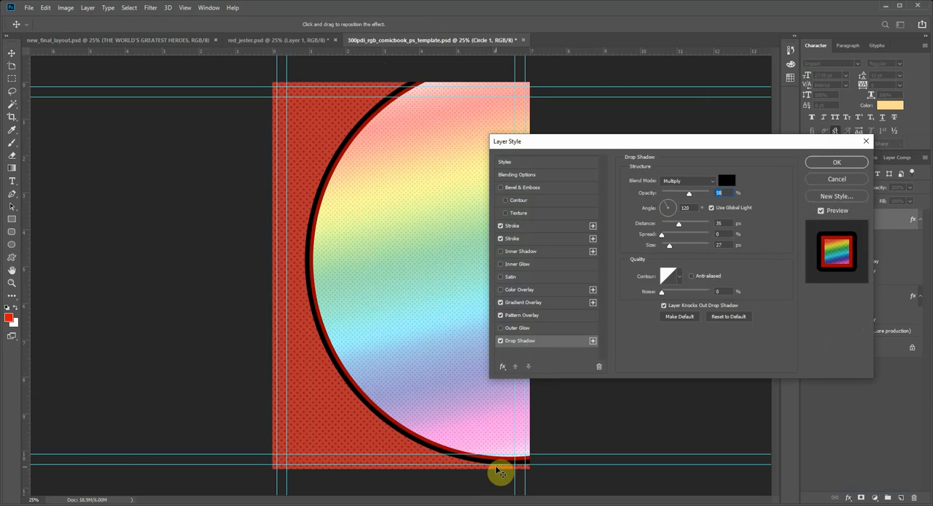
Step: Set the drop shadow's angle to -20°, distance to 59 px, spread to 14% and size to 144 px
drag(669, 218, 686, 248)
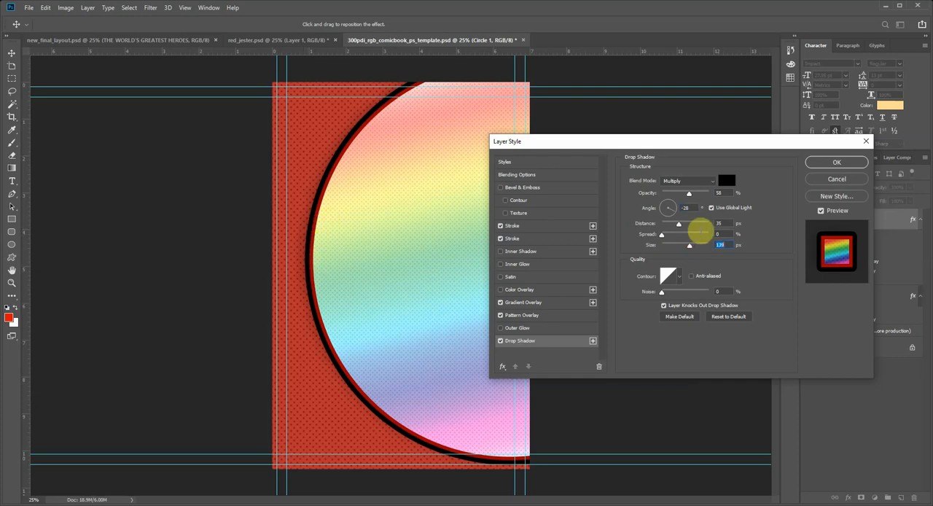
drag(680, 225, 686, 244)
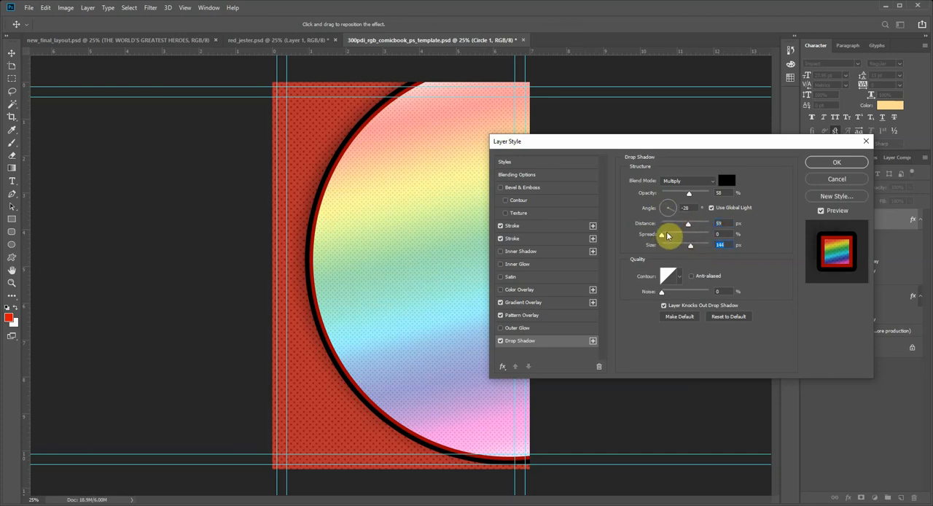
drag(663, 235, 679, 237)
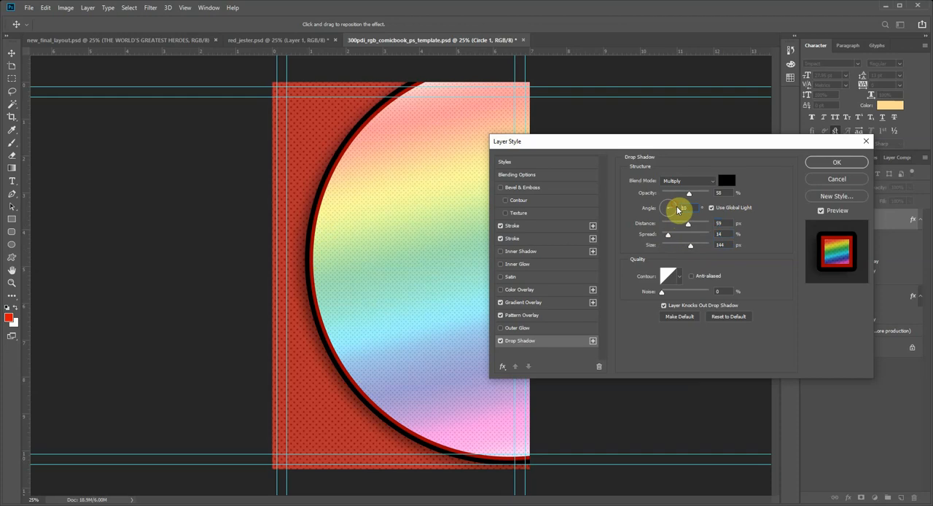
click(677, 214)
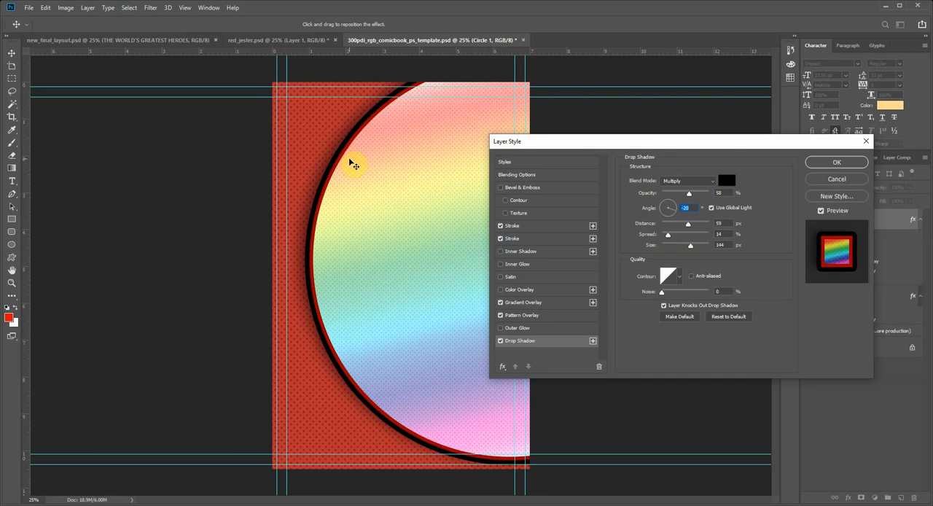
Step: Thicken Circle 1's inside stroke to 54 px, apply the layer style and deselect the circle
click(515, 239)
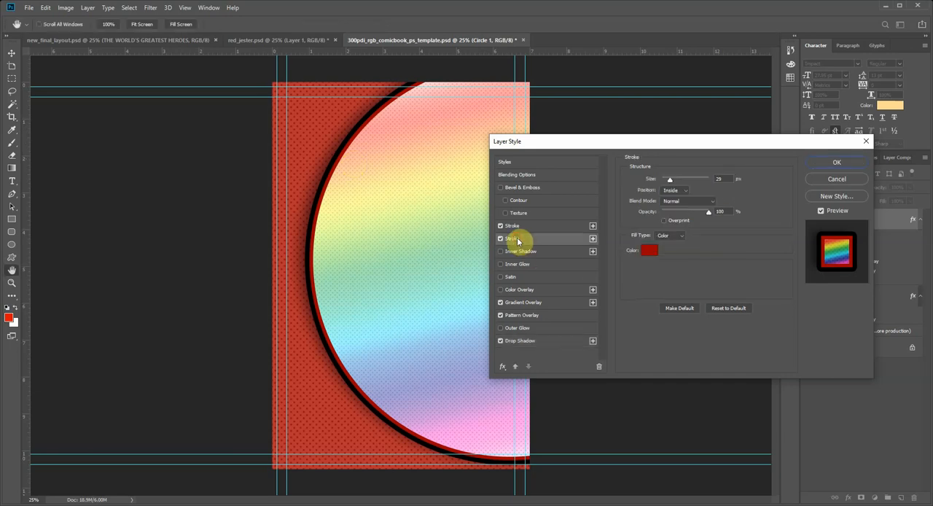
drag(670, 180, 676, 184)
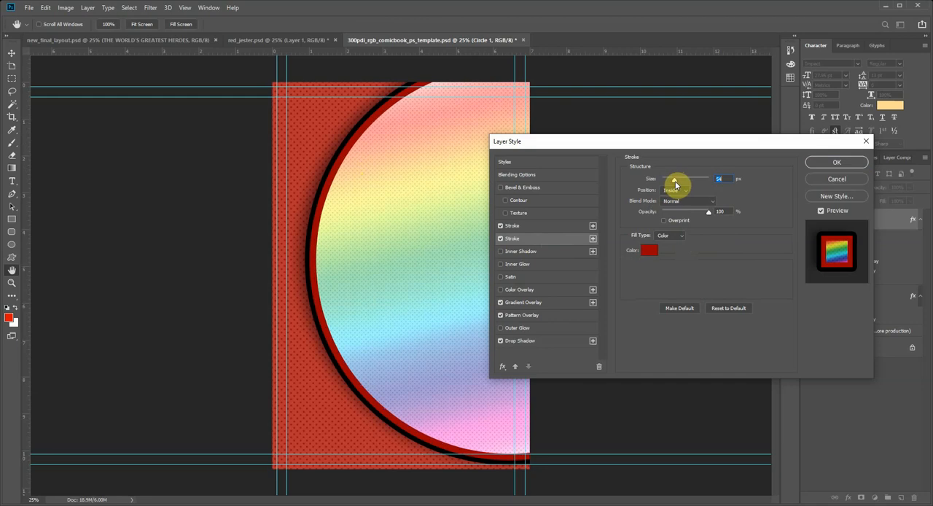
click(860, 163)
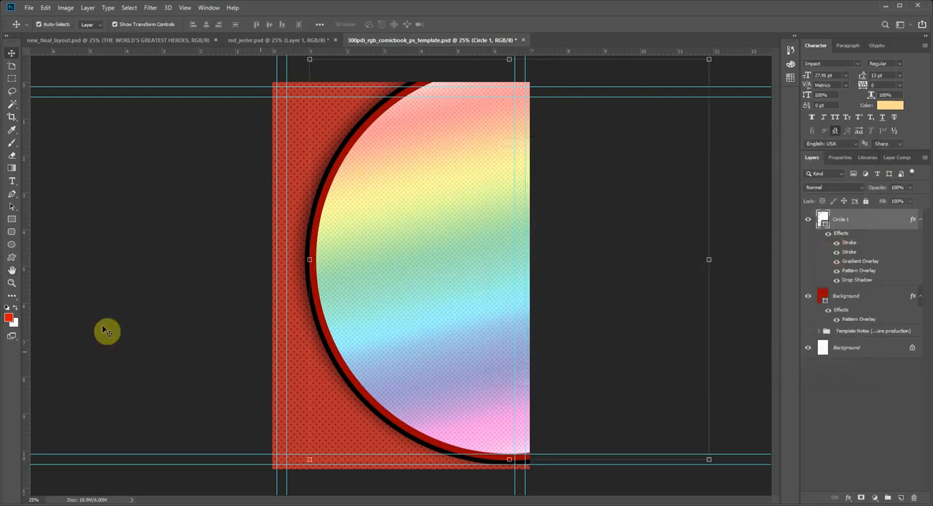
click(106, 315)
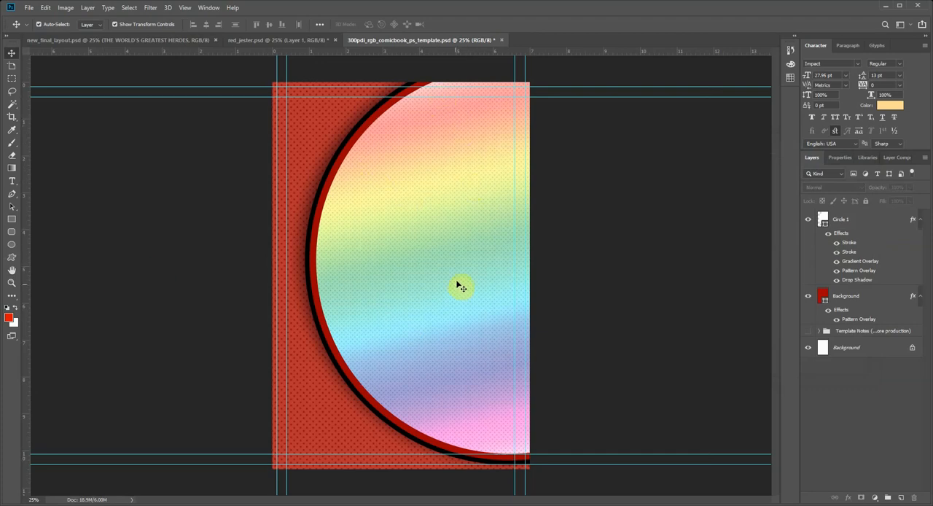
Step: Collapse Circle 1's effects list and duplicate the layer under the name Circle 2
click(919, 221)
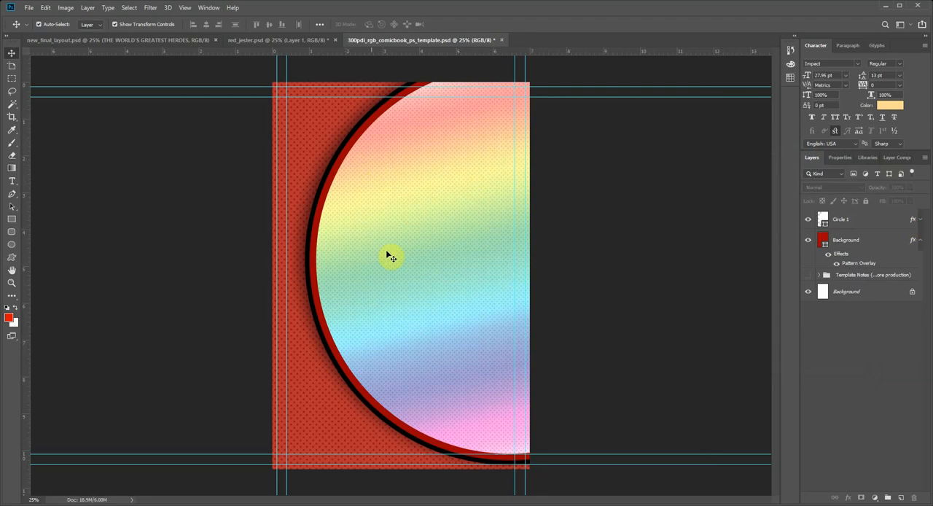
click(417, 227)
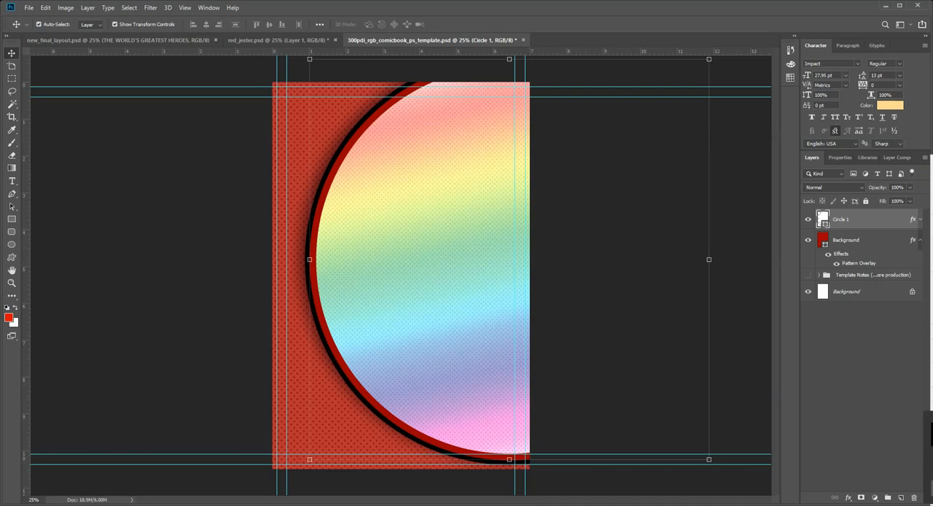
click(921, 220)
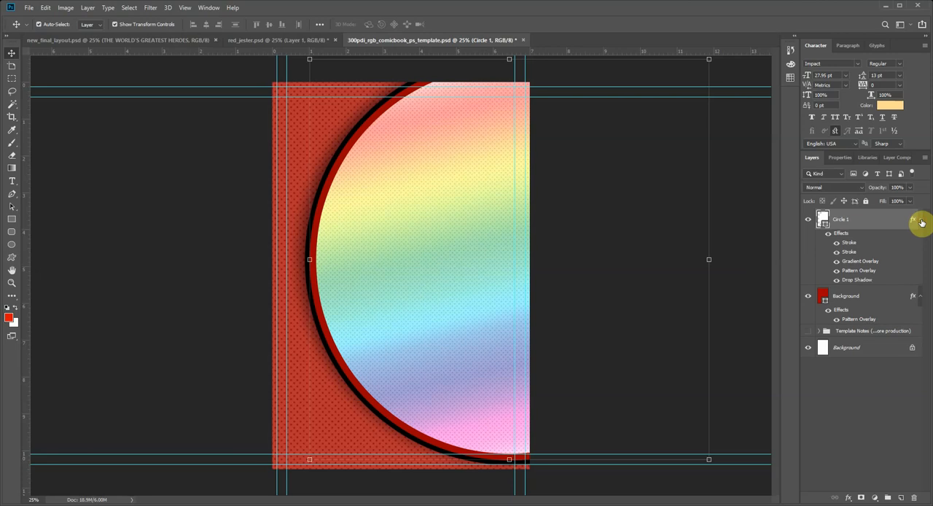
click(921, 221)
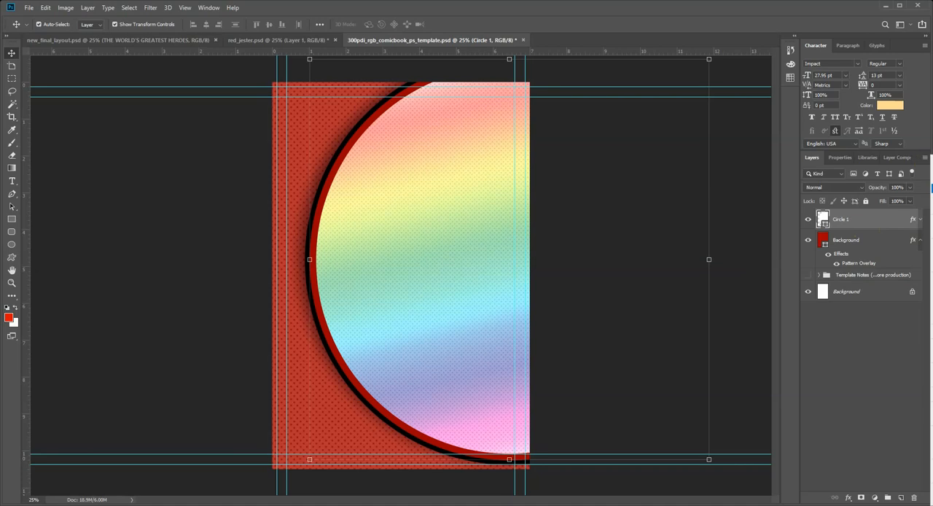
click(931, 188)
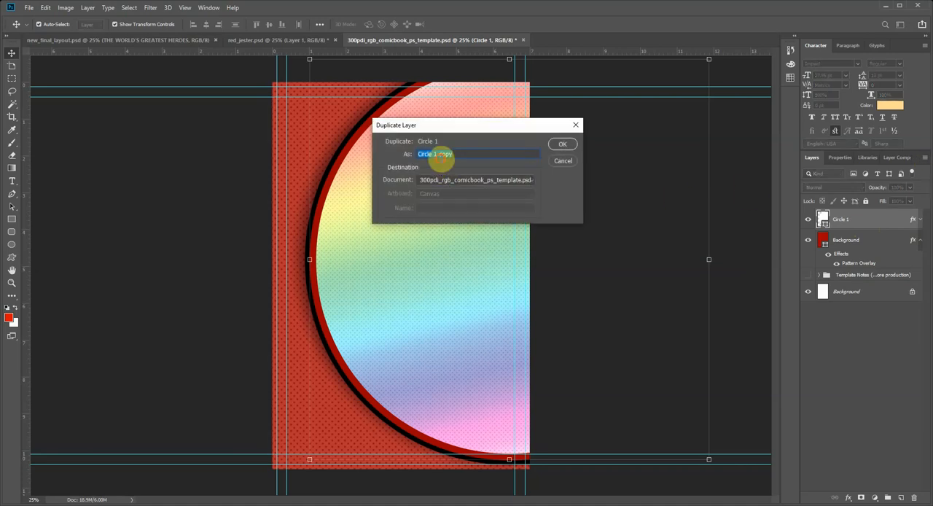
text(Circle 2)
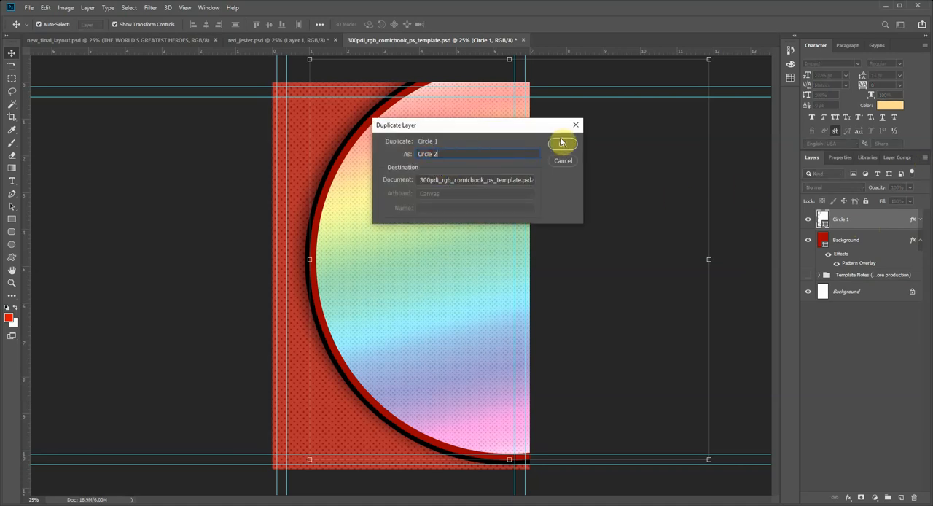
click(560, 143)
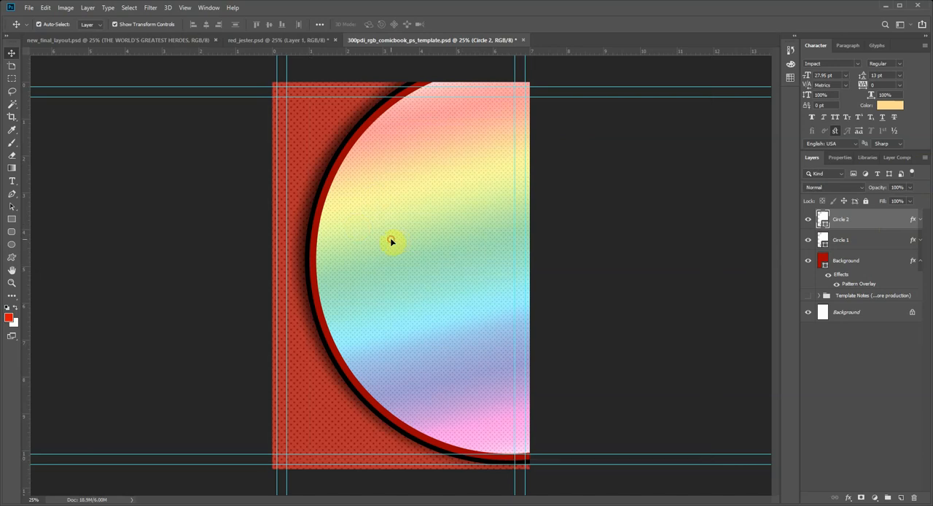
Step: Move Circle 2 rightward and slightly up over Circle 1, and widen it slightly, leaving a crescent of Circle 1 exposed
drag(391, 241, 468, 221)
mouse_move(385, 243)
mouse_down()
mouse_move(371, 240)
mouse_move(382, 237)
mouse_up()
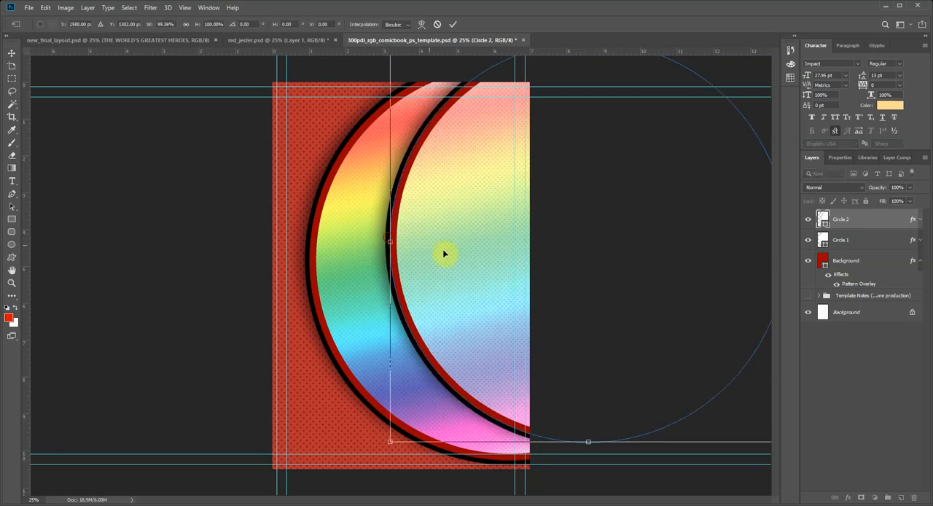
mouse_move(443, 252)
mouse_down()
mouse_move(454, 266)
mouse_move(444, 262)
mouse_move(445, 243)
mouse_move(435, 256)
mouse_move(442, 251)
mouse_up()
drag(389, 236, 381, 238)
mouse_move(466, 247)
mouse_down()
mouse_move(472, 240)
mouse_move(452, 258)
mouse_up()
key(Return)
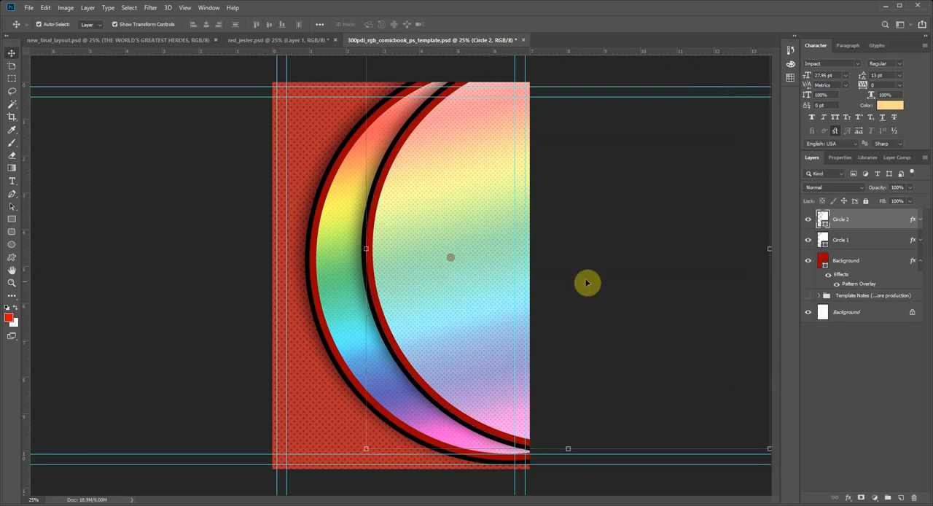
Step: Check the finished layout document, then recolor Circle 2's outside stroke to white (ffffff) and set its size to 27 px
click(169, 39)
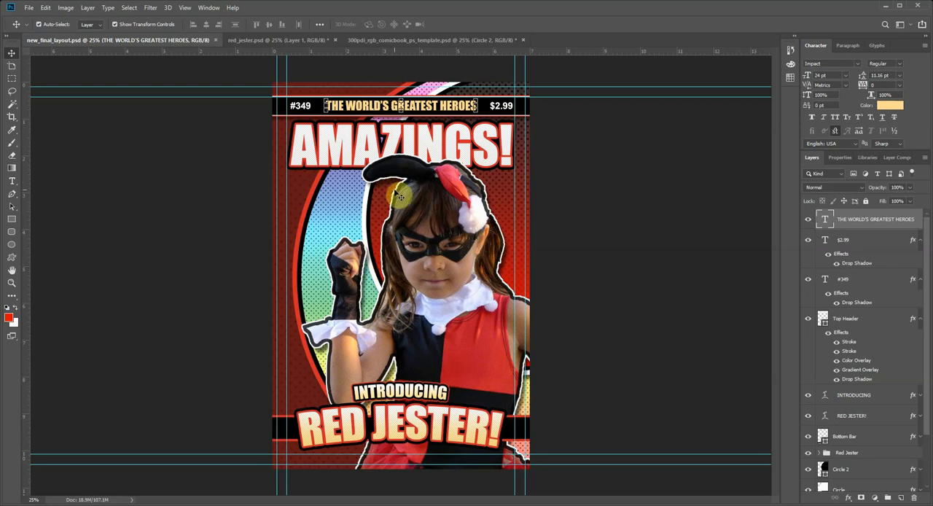
click(400, 40)
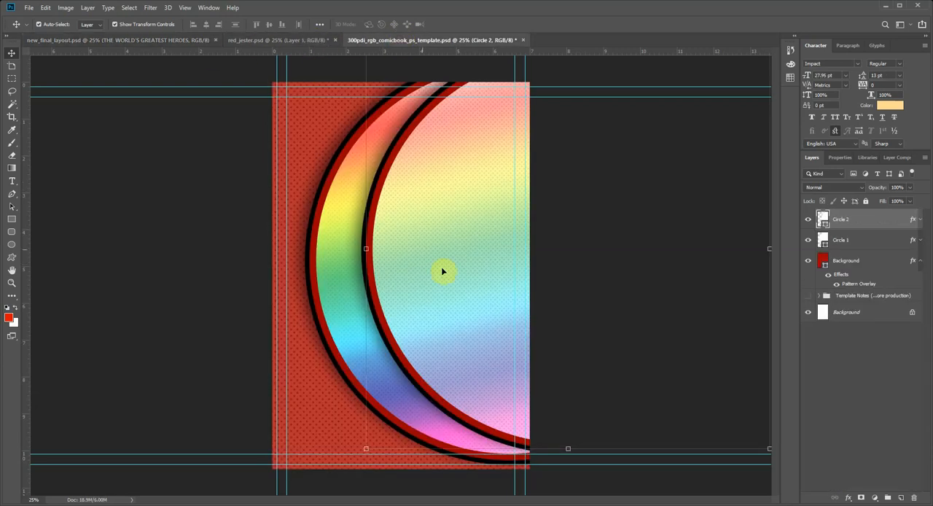
click(921, 222)
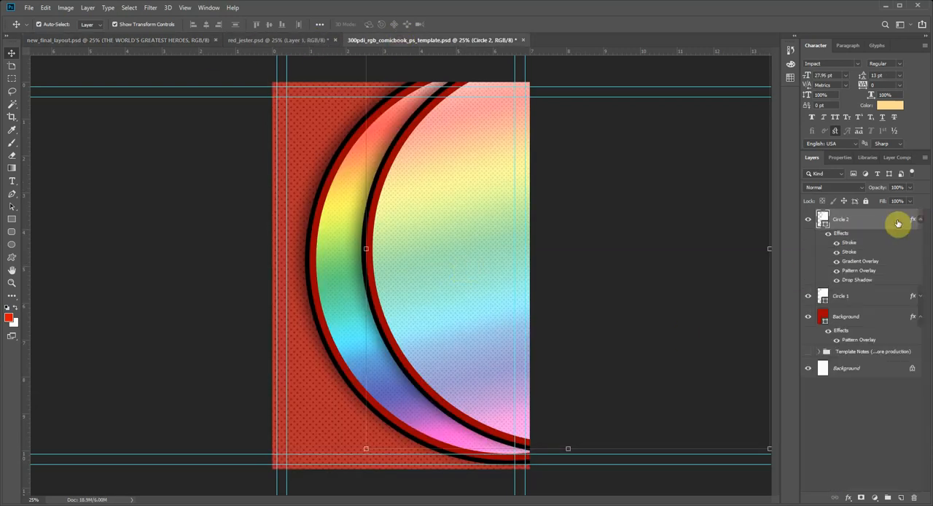
double_click(847, 243)
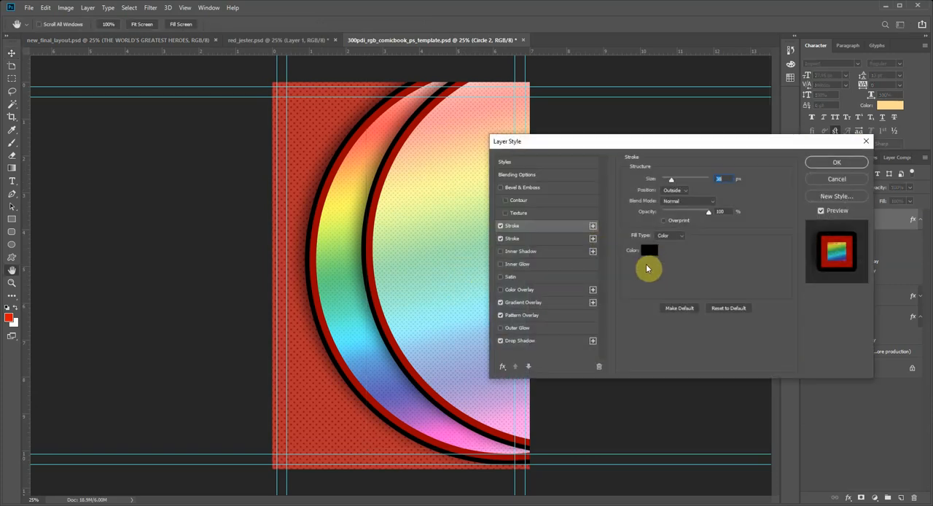
click(646, 252)
drag(536, 233, 477, 156)
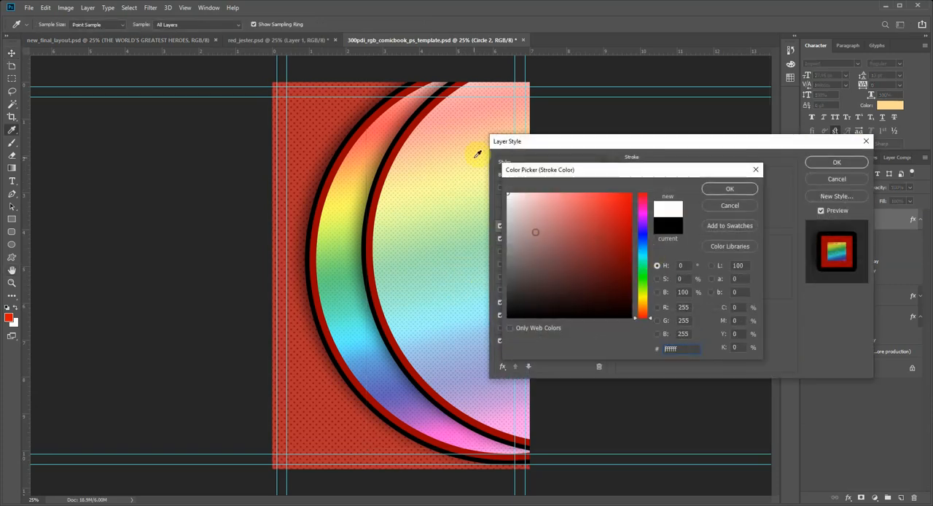
click(730, 189)
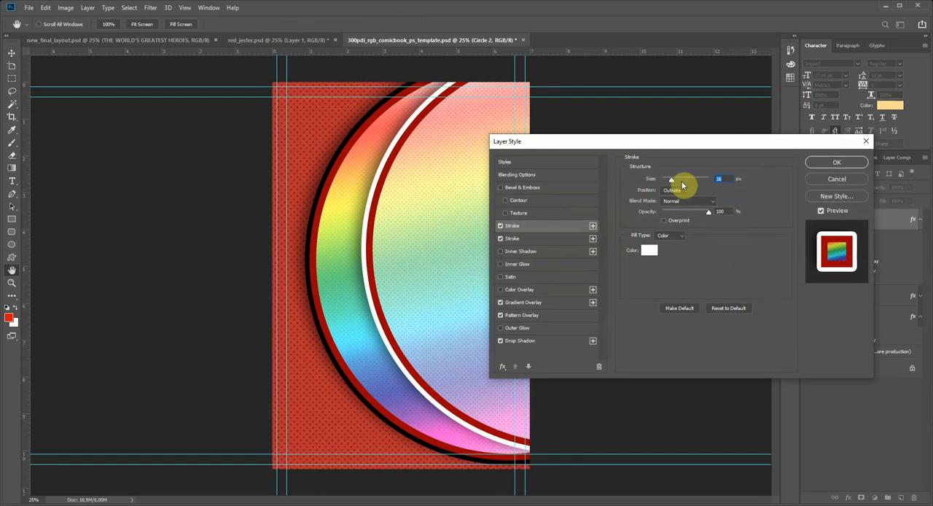
drag(672, 182, 670, 184)
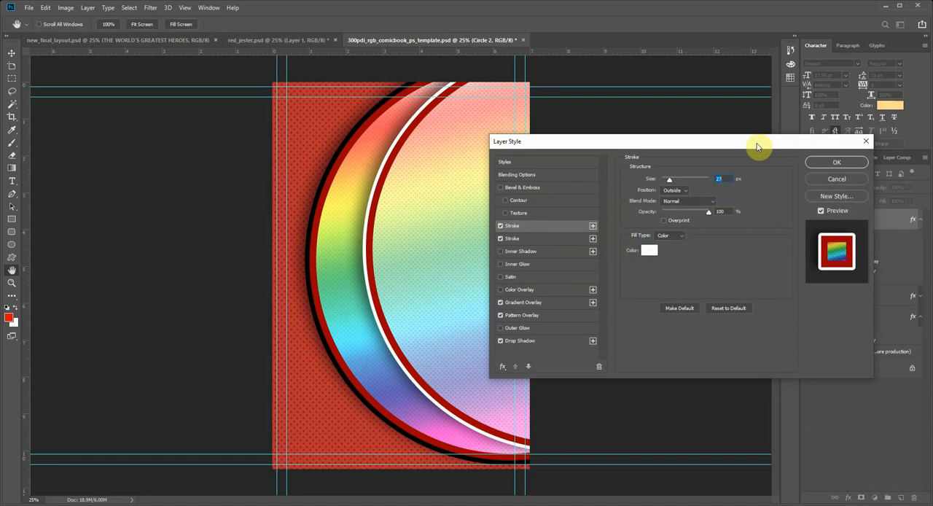
Step: Change Circle 2's inside stroke color to black (000000) and reduce its size to 29 px
drag(755, 145, 660, 150)
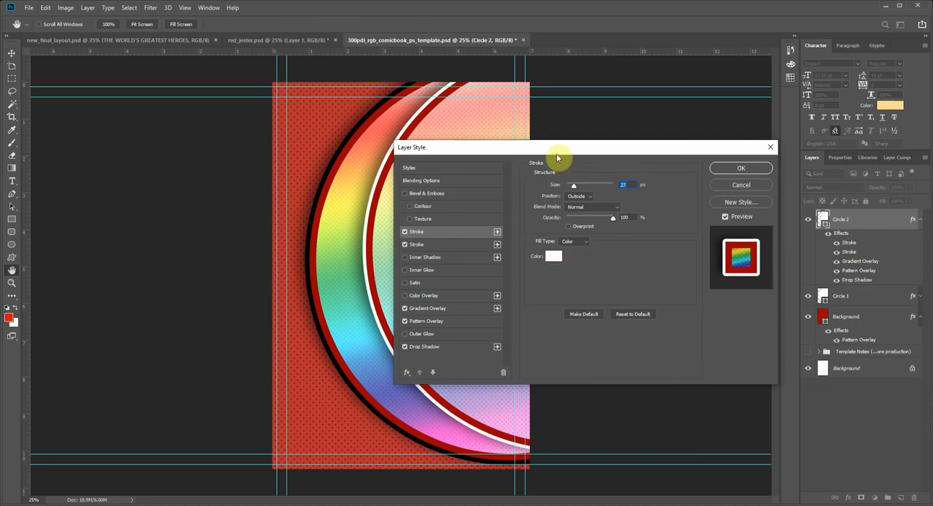
drag(552, 147, 579, 122)
click(452, 221)
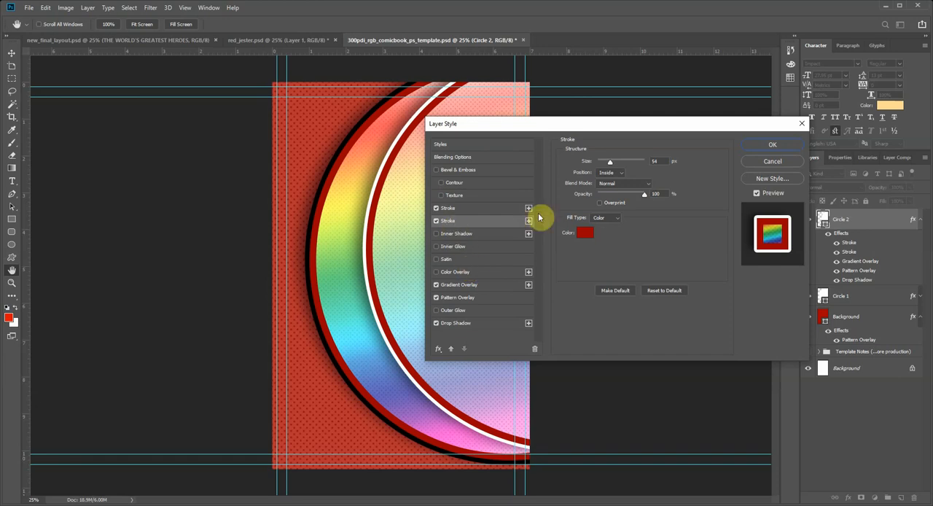
click(585, 232)
drag(600, 283, 662, 325)
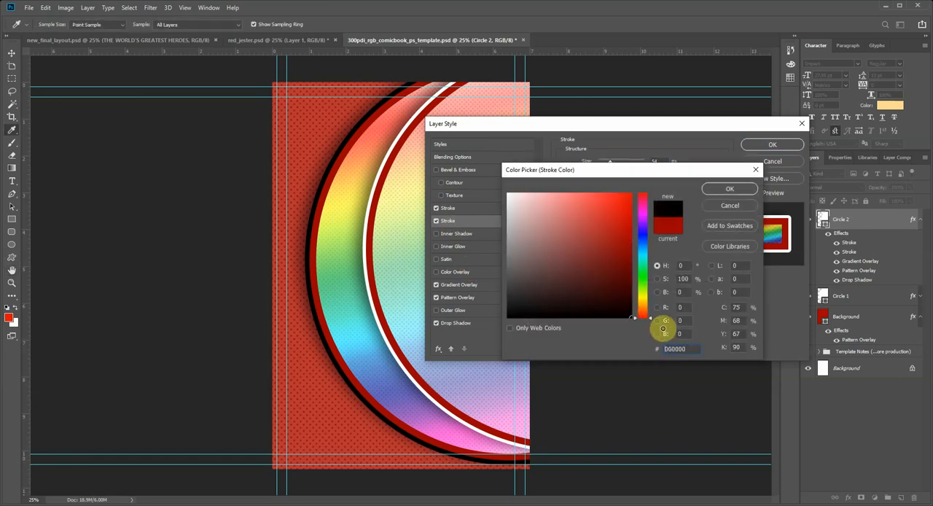
click(718, 191)
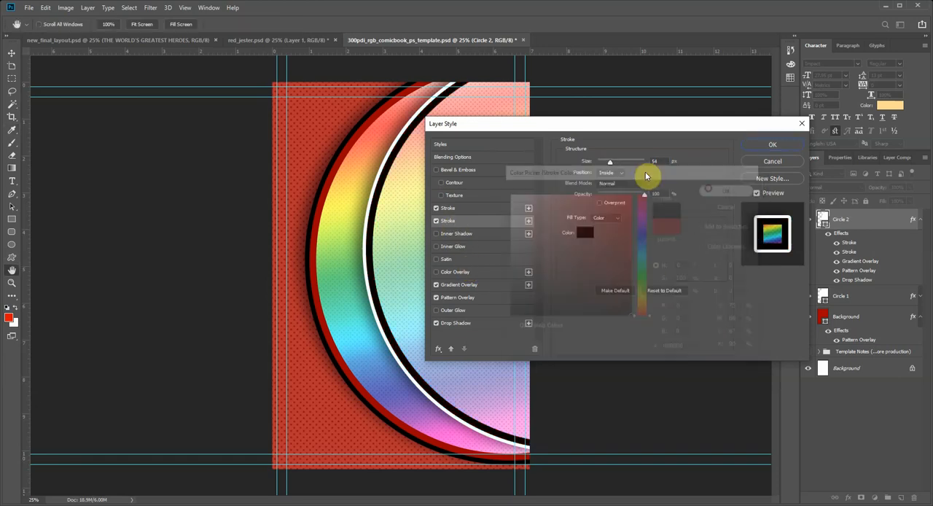
drag(608, 166, 606, 165)
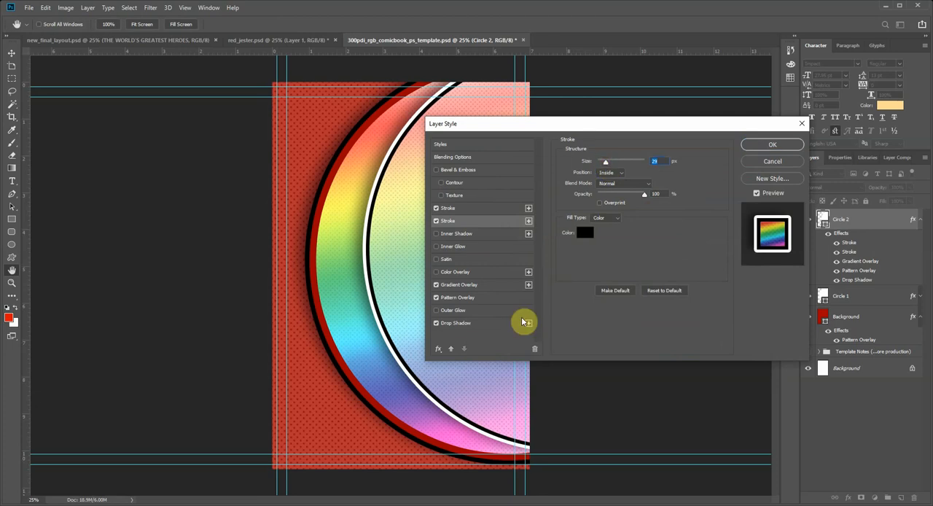
Step: Replace Circle 2's rainbow gradient overlay with the Black, White preset and turn the gradient overlay off
click(455, 285)
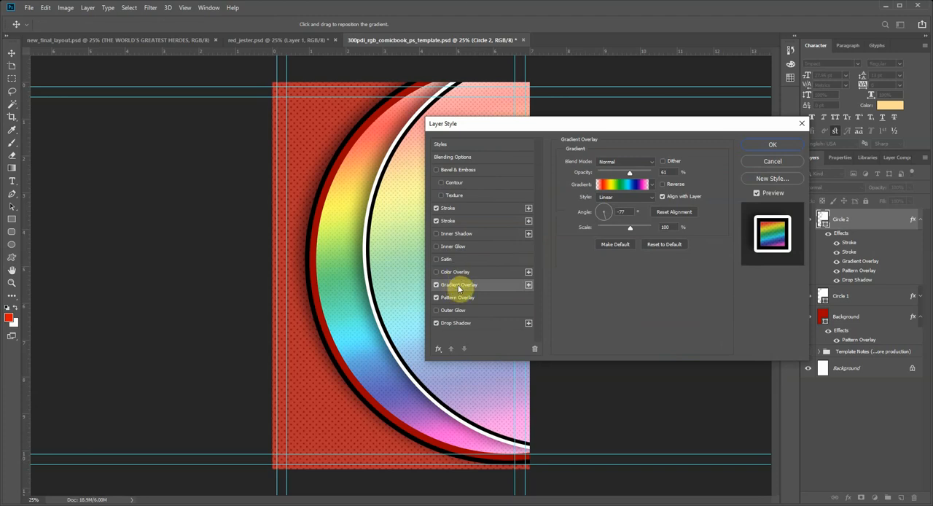
click(642, 184)
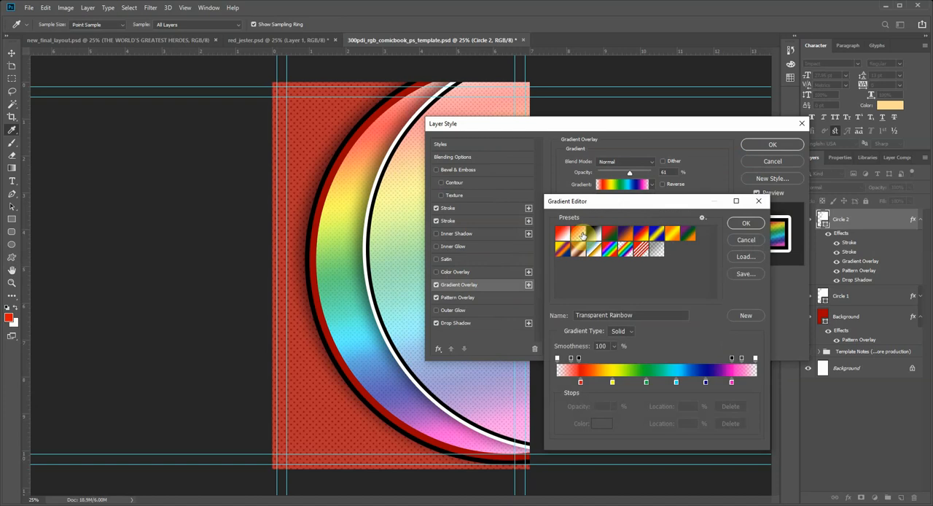
click(593, 234)
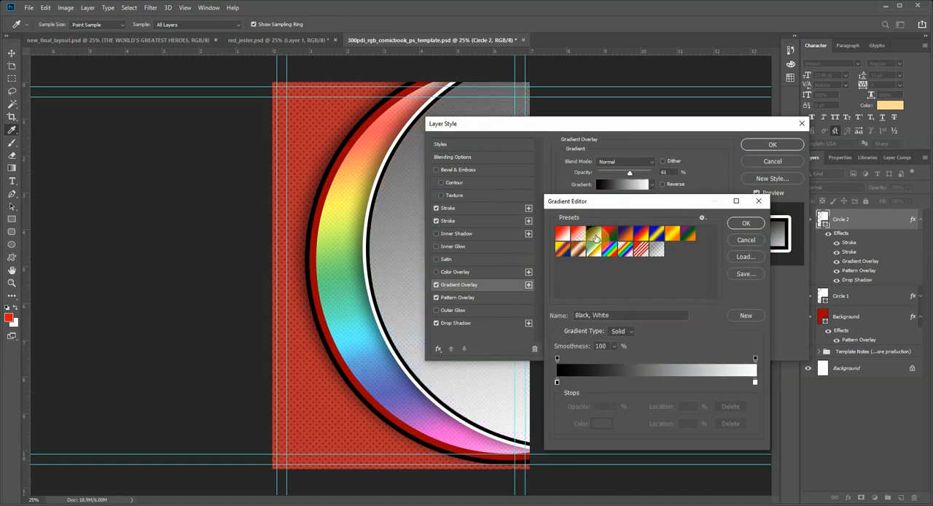
click(741, 223)
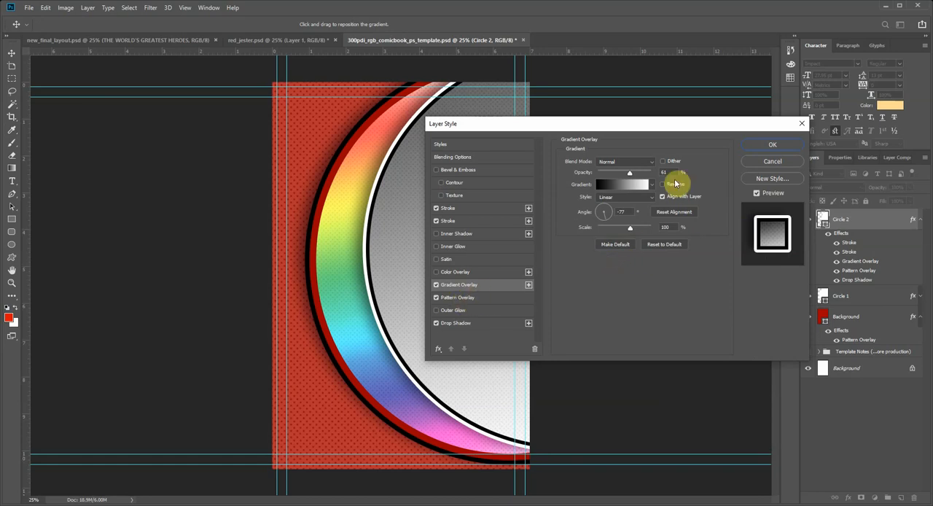
click(436, 285)
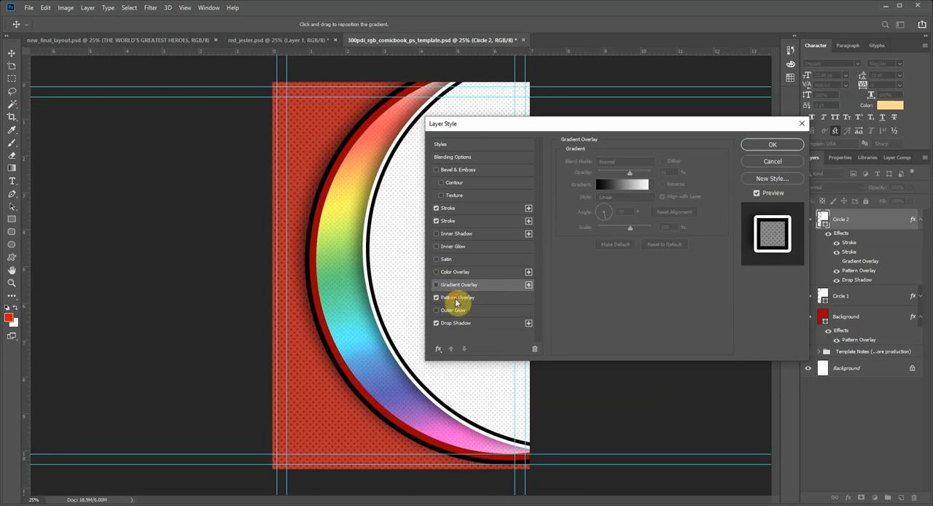
Step: Set Circle 2's pattern overlay scale to 323% and apply the layer style
click(455, 299)
drag(625, 216, 627, 219)
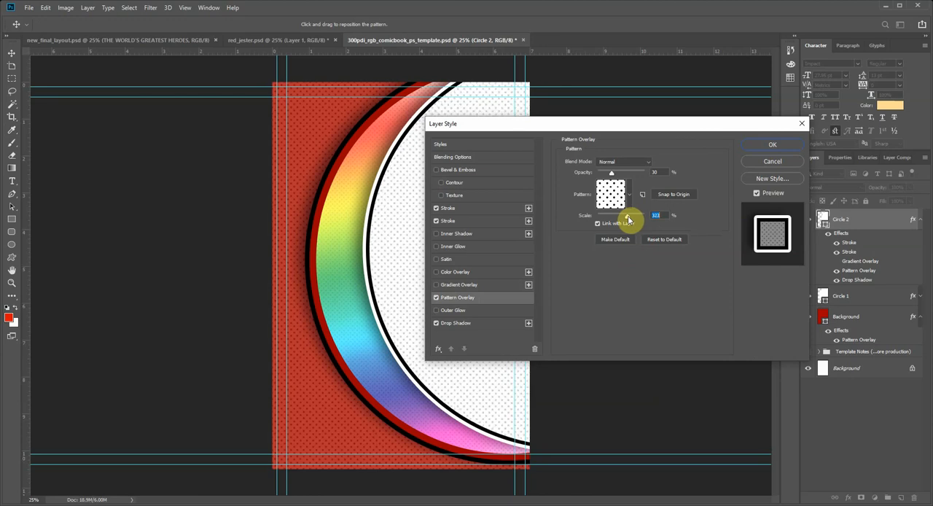
click(772, 144)
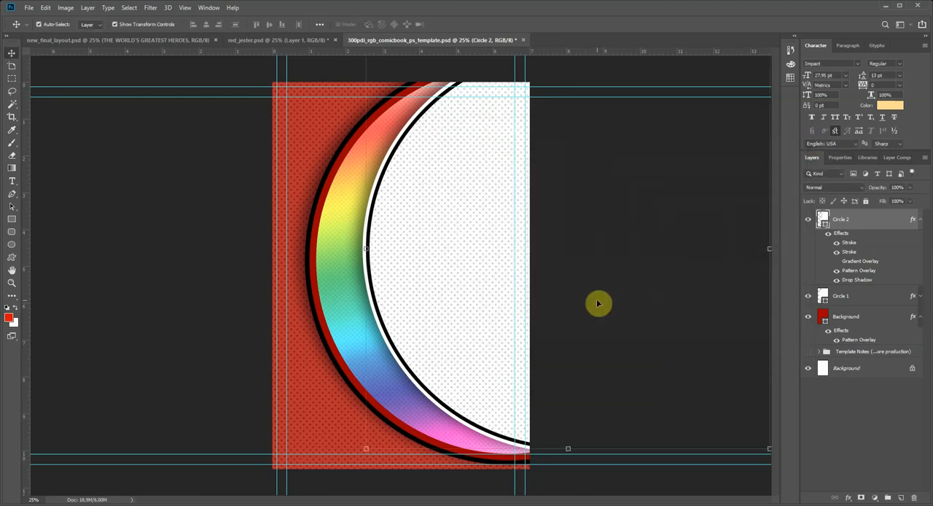
Step: Nudge Circle 2 slightly upward and compare its placement with the finished layout document
drag(485, 240, 480, 231)
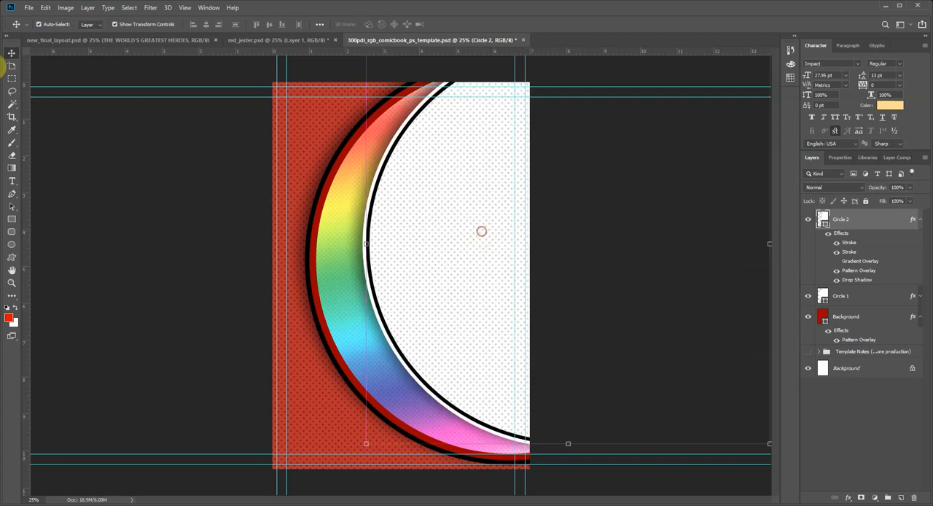
click(100, 40)
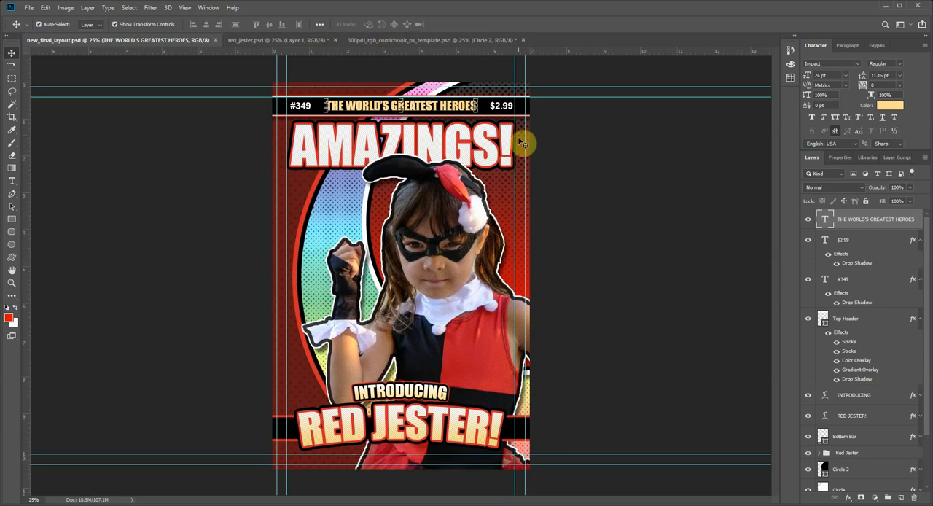
click(400, 43)
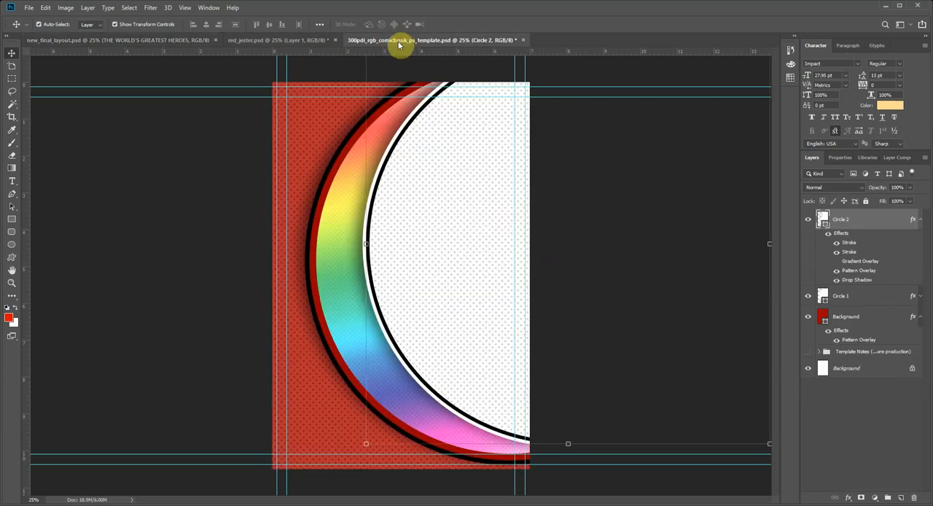
drag(421, 280, 435, 289)
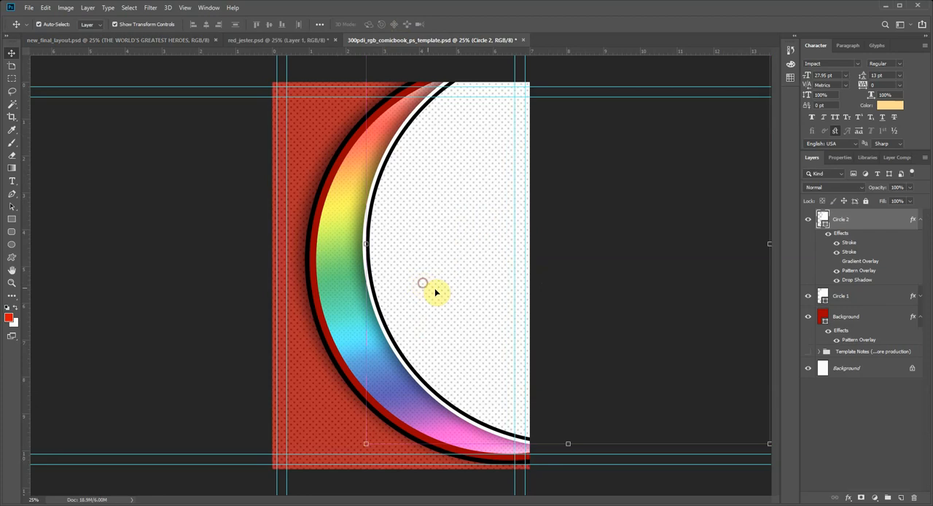
Step: Re-enable Circle 2's gradient overlay and recolor the gradient's starting stop to dark red (5b0909)
double_click(849, 262)
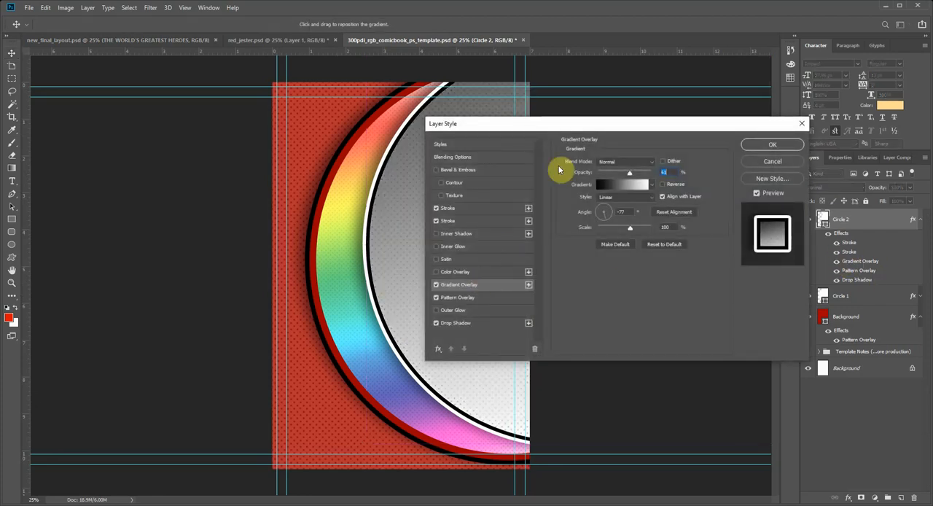
drag(583, 129, 643, 133)
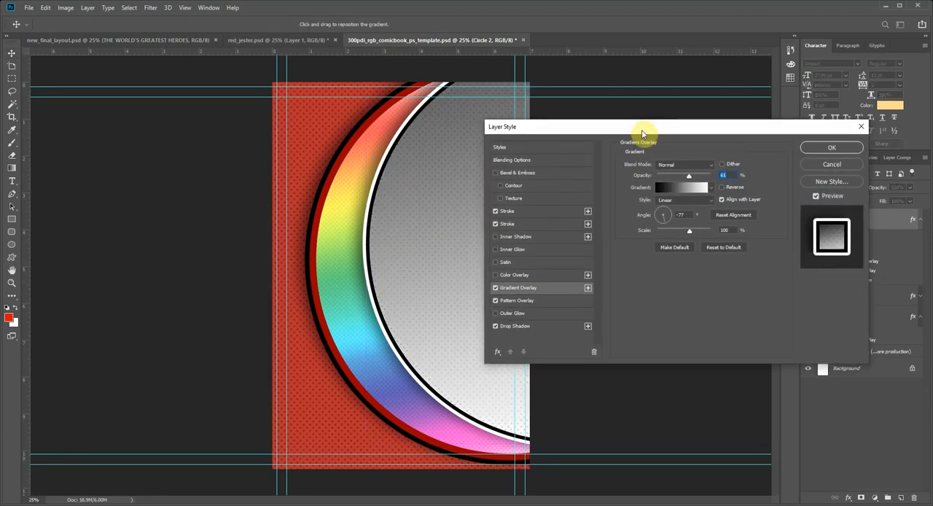
click(670, 189)
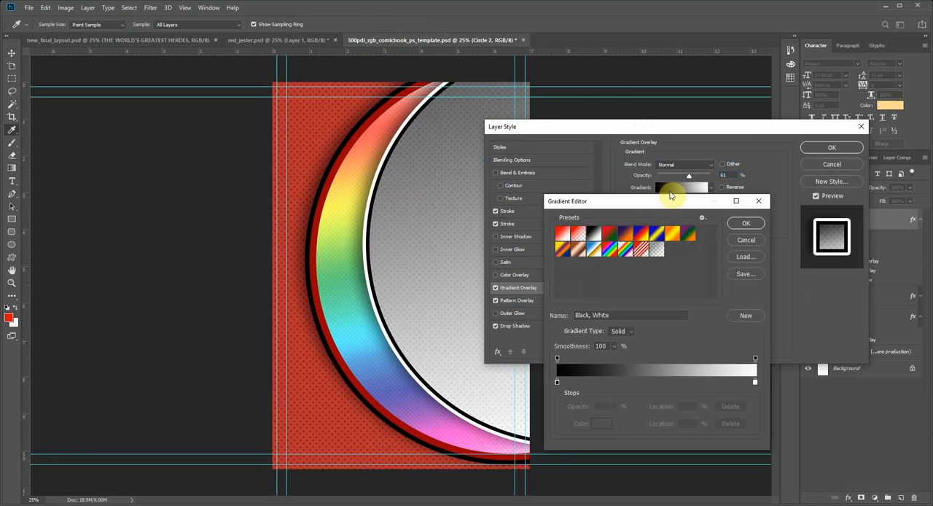
drag(667, 203, 643, 158)
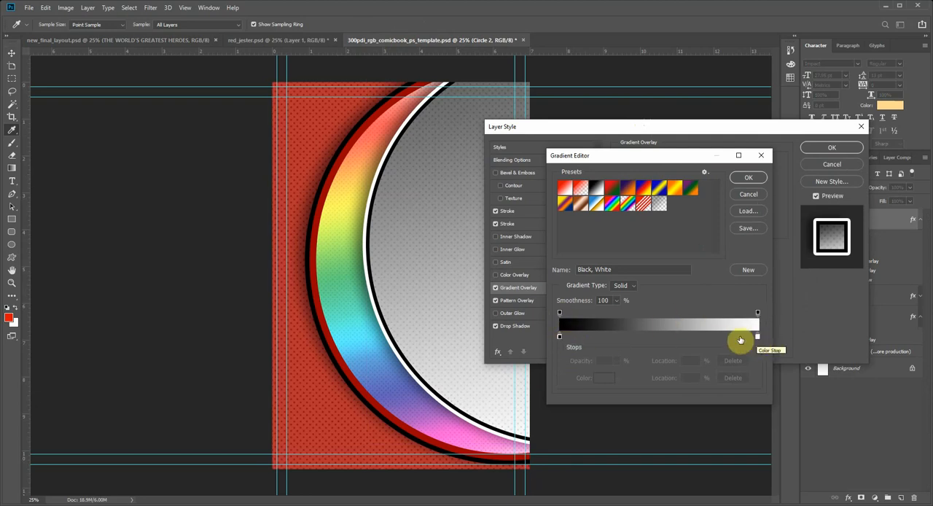
click(559, 337)
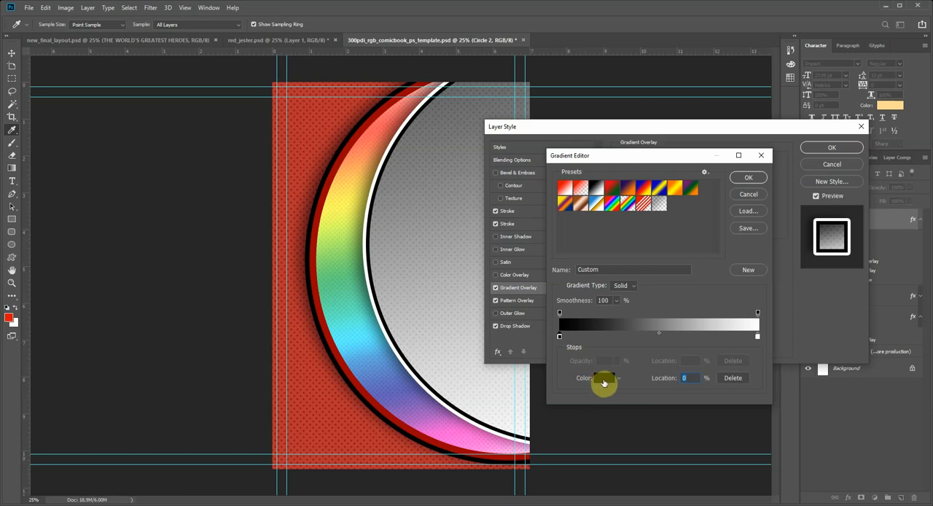
click(602, 378)
drag(642, 309, 651, 333)
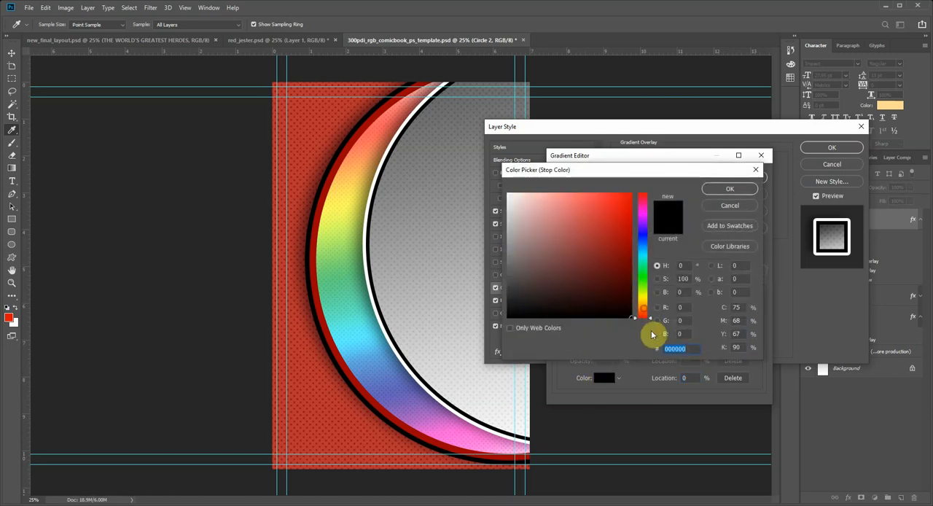
mouse_move(616, 260)
mouse_down()
mouse_move(629, 312)
mouse_move(619, 273)
mouse_up()
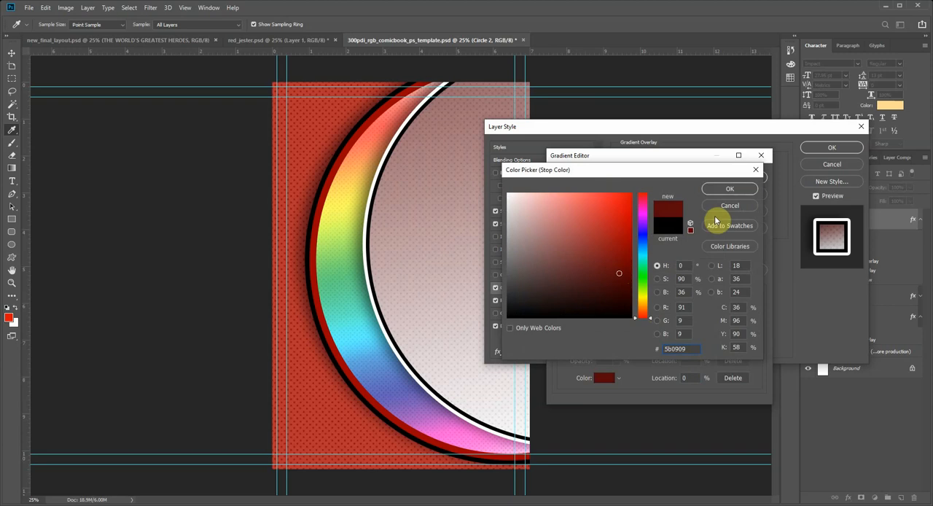
click(721, 190)
Step: Recolor the gradient's end stop at location 100% to black (000000) and accept the edited gradient
click(757, 339)
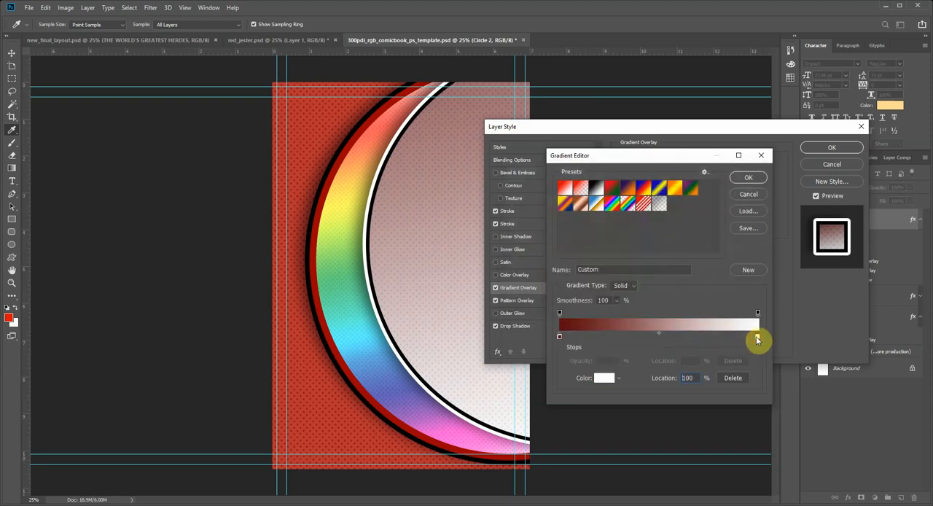
click(604, 378)
drag(573, 277, 665, 345)
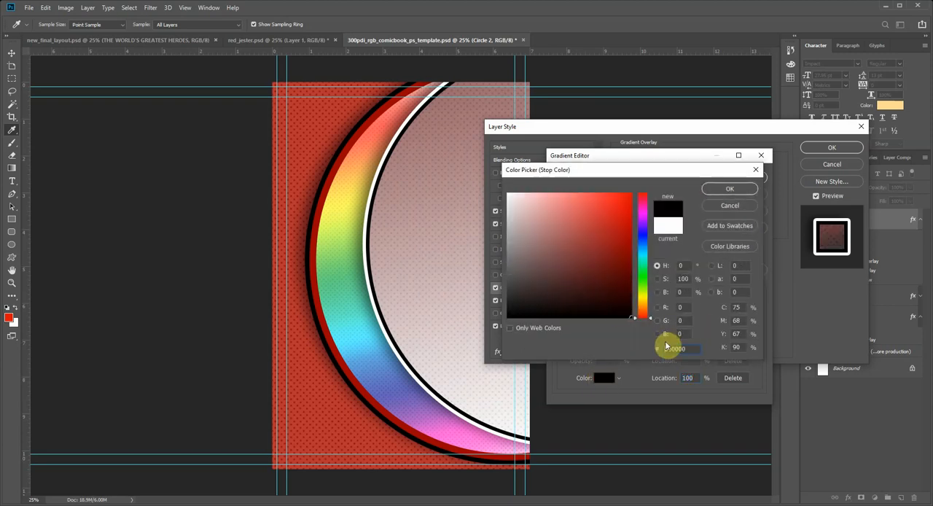
click(721, 189)
click(750, 185)
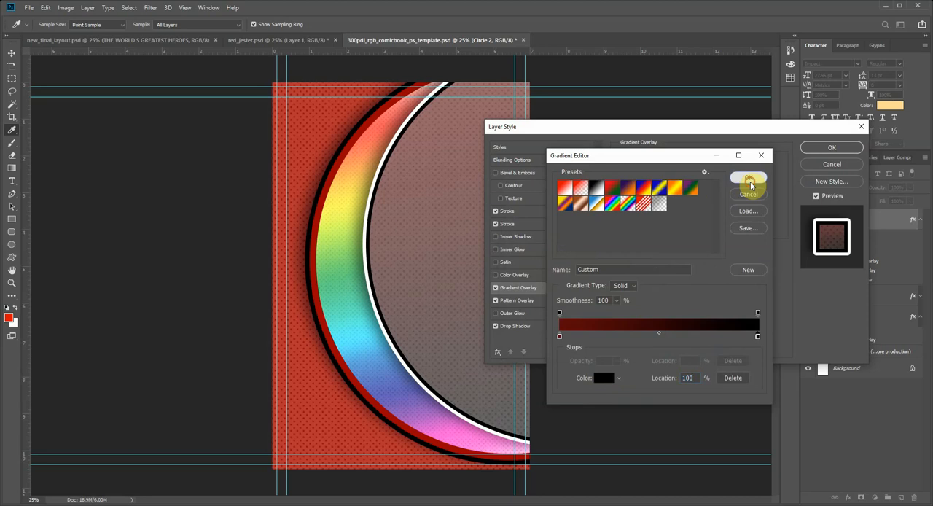
Step: Raise the gradient overlay's opacity to 87% and enable a color overlay on Circle 2
mouse_move(691, 178)
mouse_down()
mouse_move(712, 179)
mouse_move(693, 177)
mouse_move(704, 183)
mouse_up()
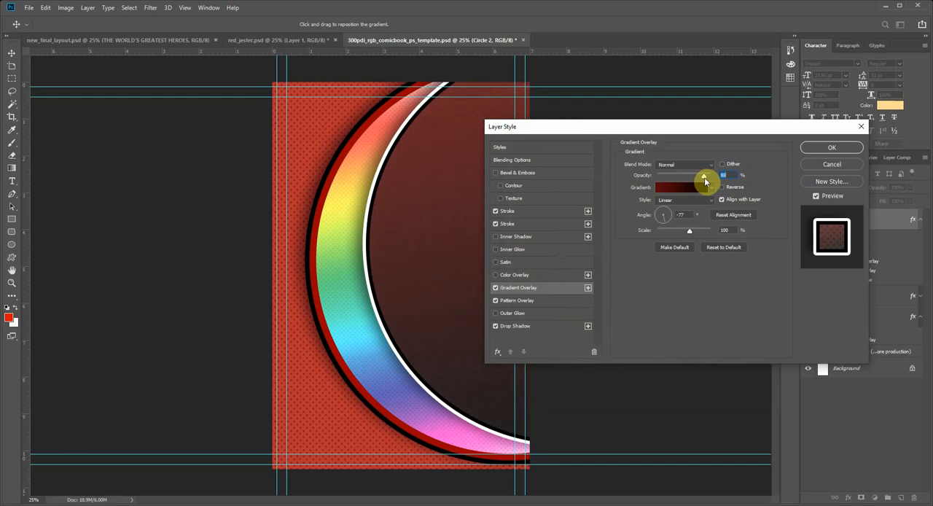
drag(706, 181, 703, 182)
click(495, 276)
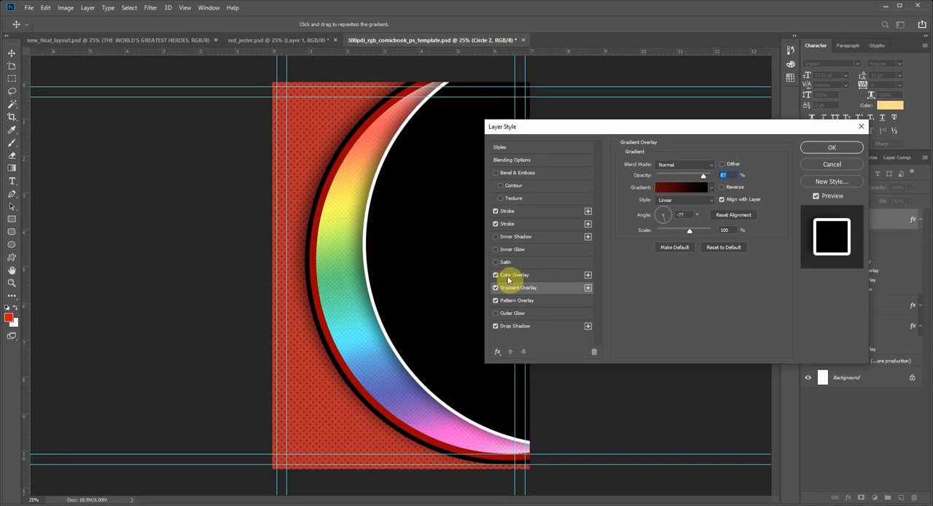
Step: Change the color of Circle 2's color overlay to dark red (6f0000)
click(514, 275)
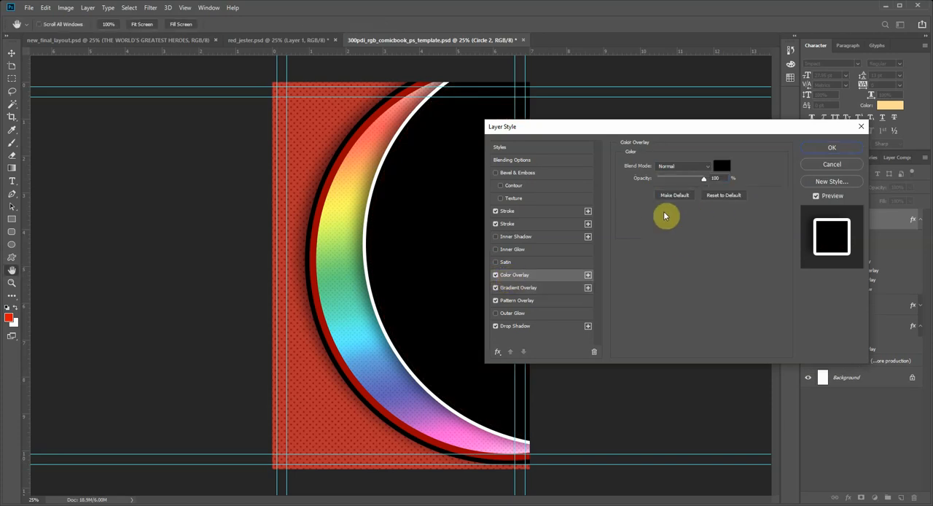
click(718, 167)
drag(622, 283, 631, 263)
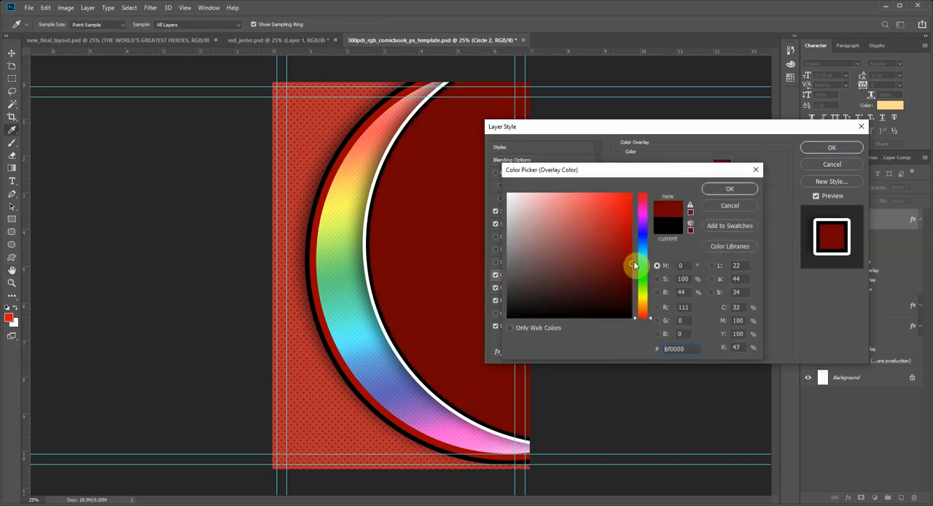
click(730, 189)
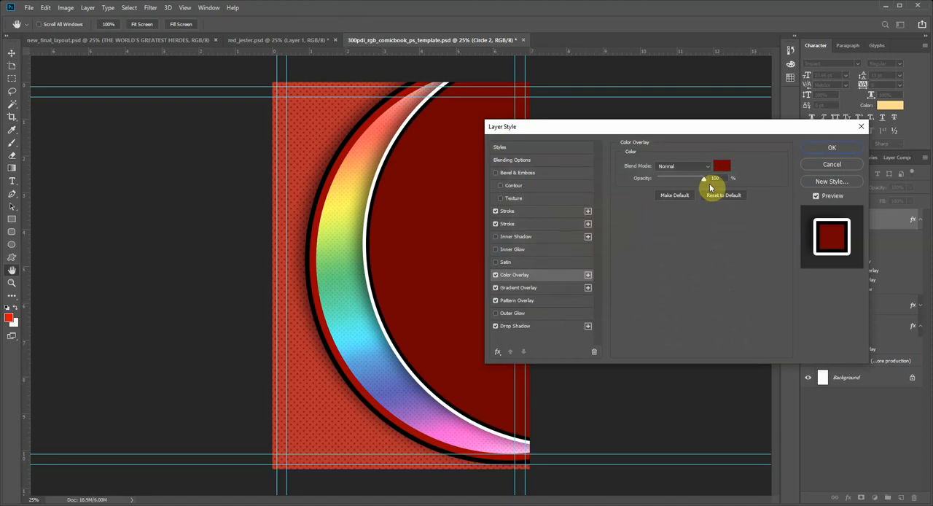
Step: Lower the opacity of Circle 2's color overlay slightly and disable its gradient overlay
drag(702, 180, 695, 182)
click(494, 288)
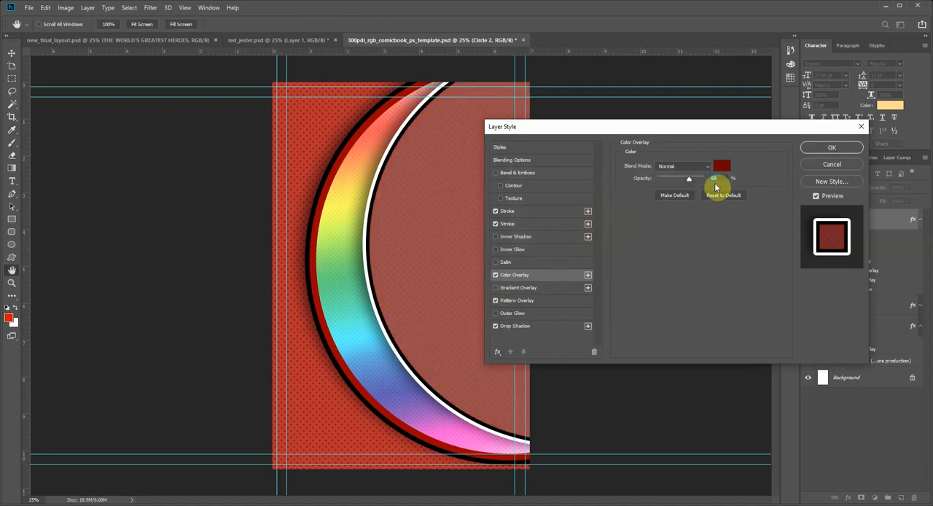
drag(696, 177, 698, 178)
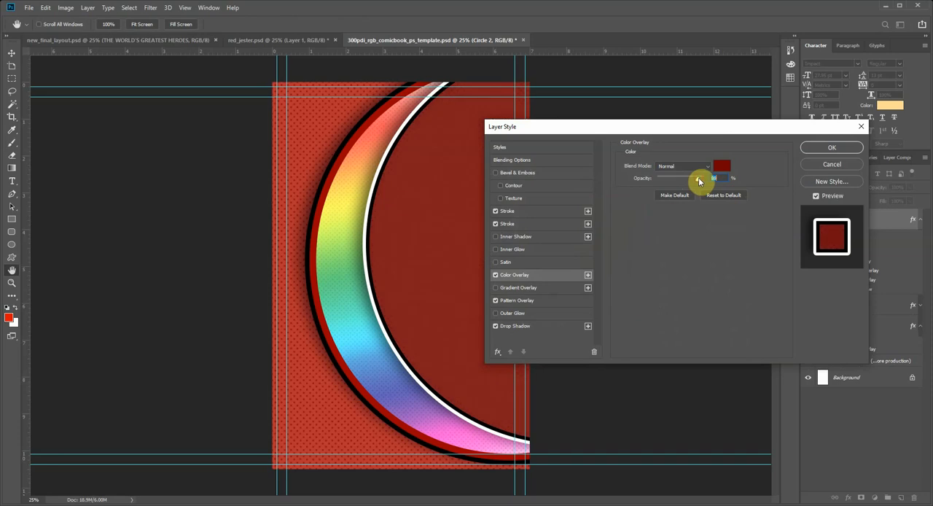
Step: Switch Circle 2 from the color overlay back to the gradient overlay, fine-tune its opacity and accept the layer style
click(496, 277)
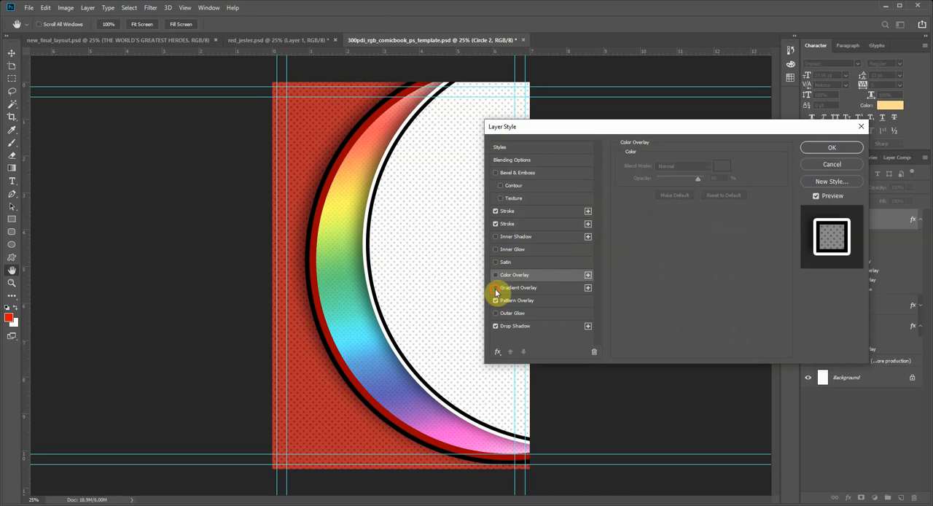
click(496, 290)
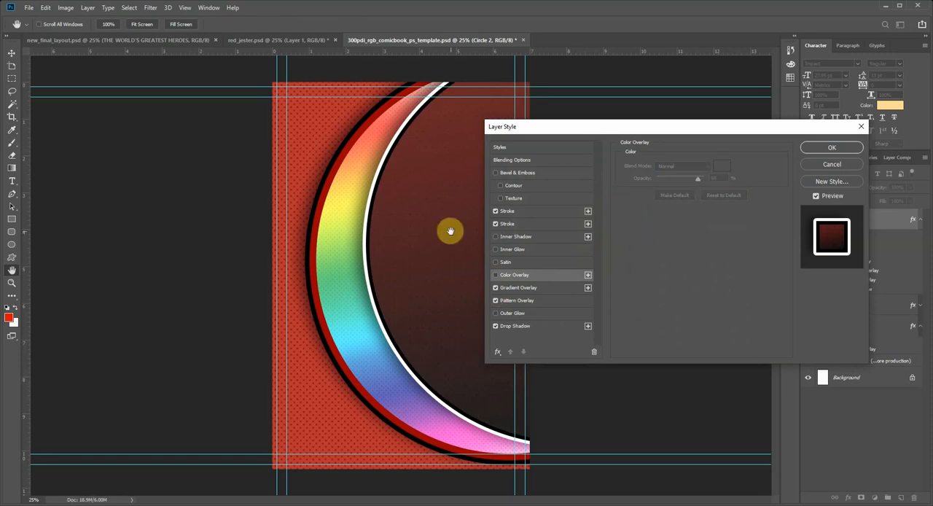
click(519, 287)
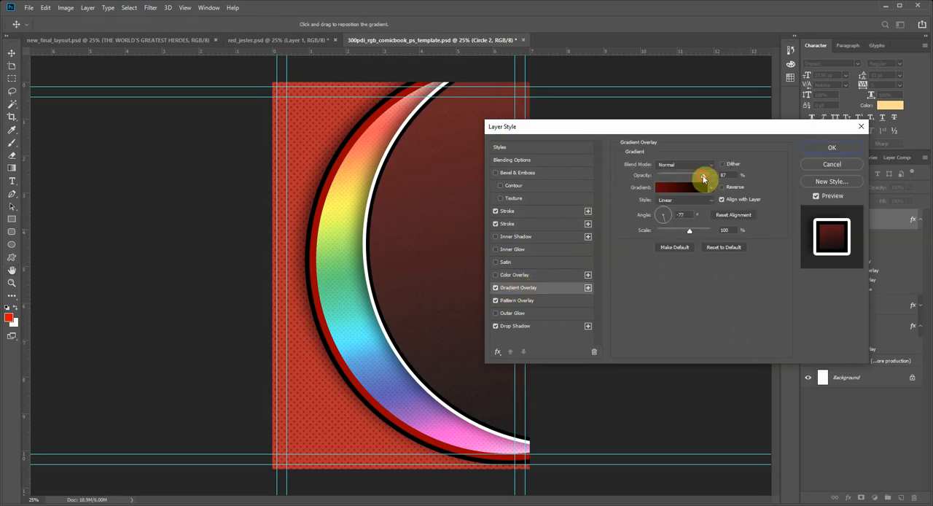
mouse_move(703, 178)
mouse_down()
mouse_move(696, 176)
mouse_move(703, 178)
mouse_up()
click(841, 146)
Step: Move Circle 2 slightly to the right and compare it with the finished layout document
drag(396, 260, 416, 264)
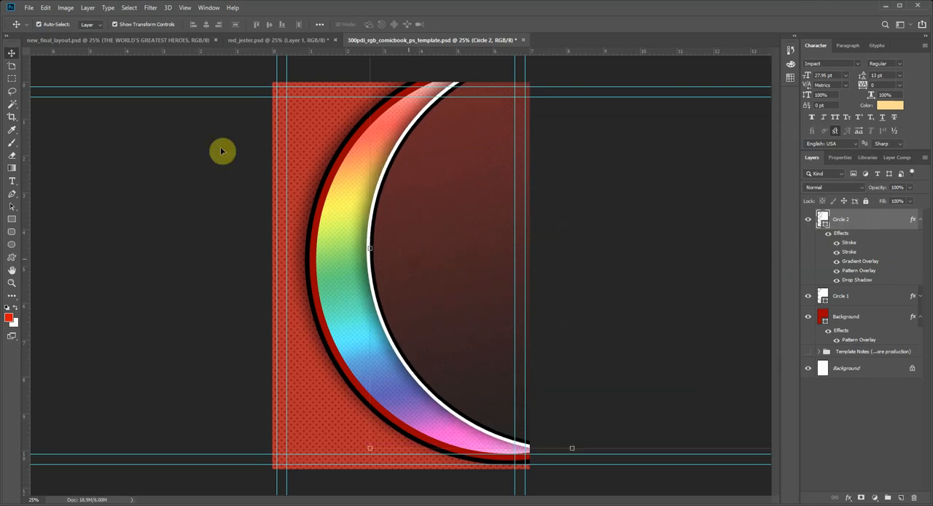
click(112, 43)
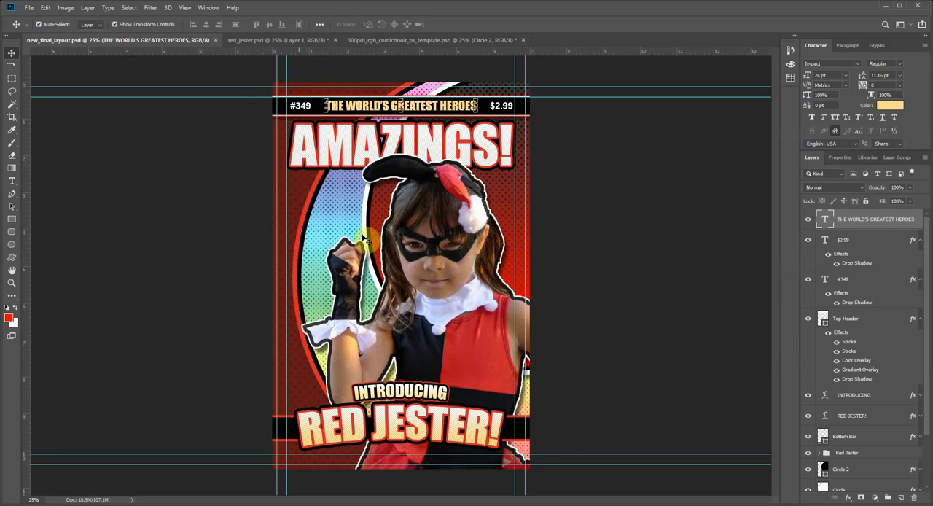
click(312, 40)
click(368, 41)
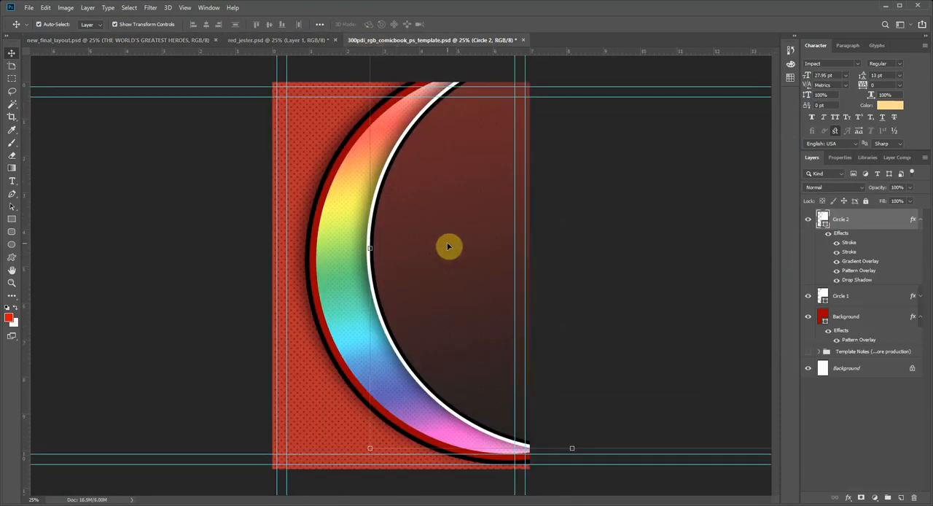
Step: Hide Circle 2's gradient overlay and re-enable its color overlay
click(836, 260)
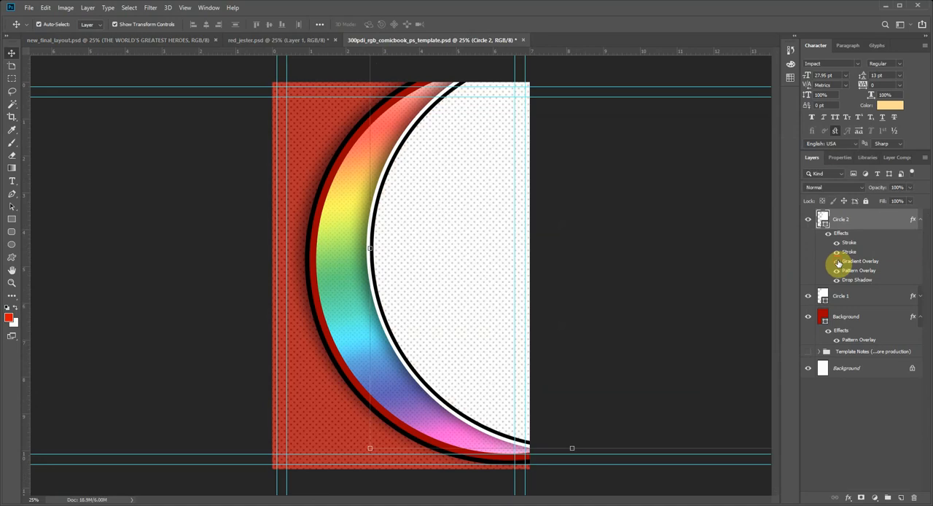
click(836, 261)
click(836, 261)
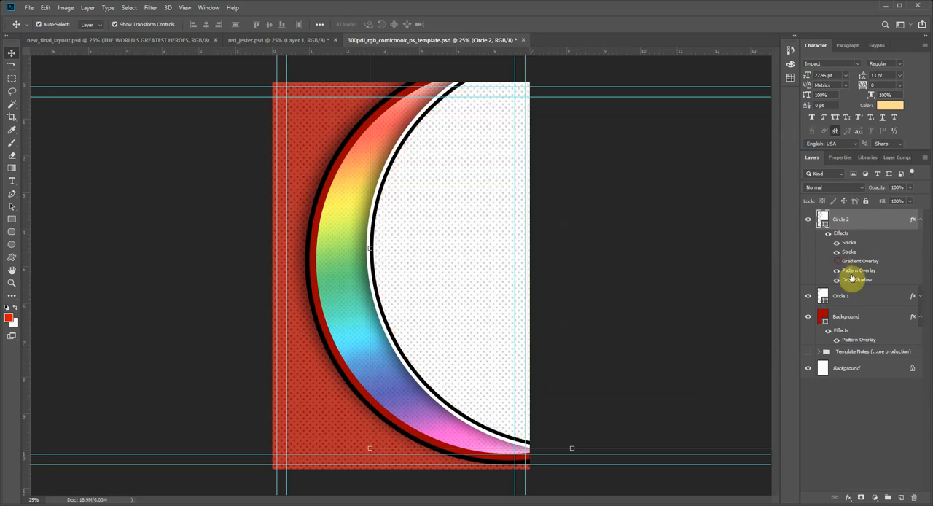
click(919, 219)
click(918, 220)
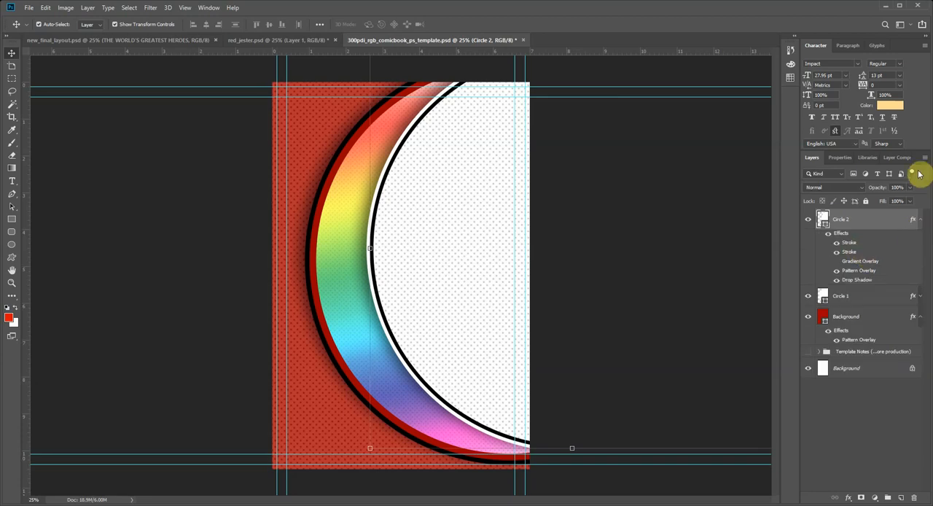
click(849, 498)
click(867, 467)
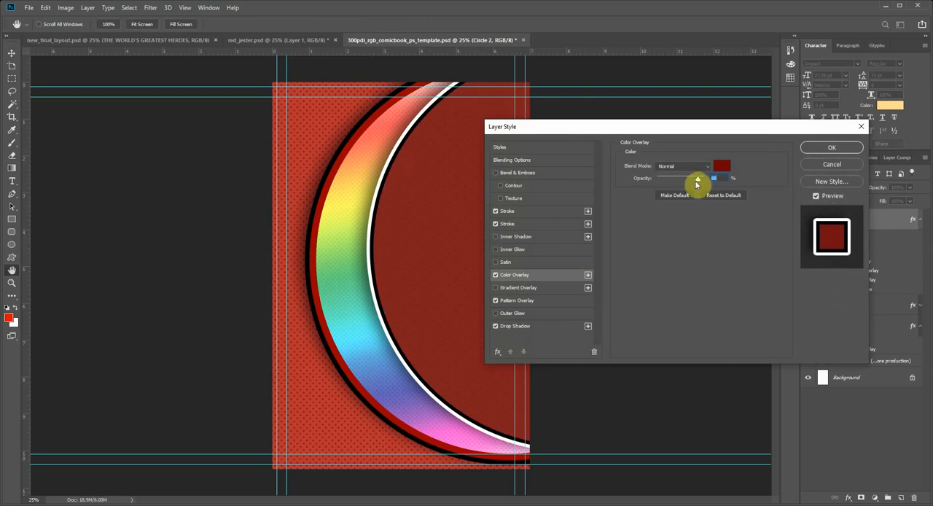
Step: Recolor Circle 2's color overlay to a darker red (4f0303) and accept the layer style
drag(698, 180, 698, 183)
click(726, 167)
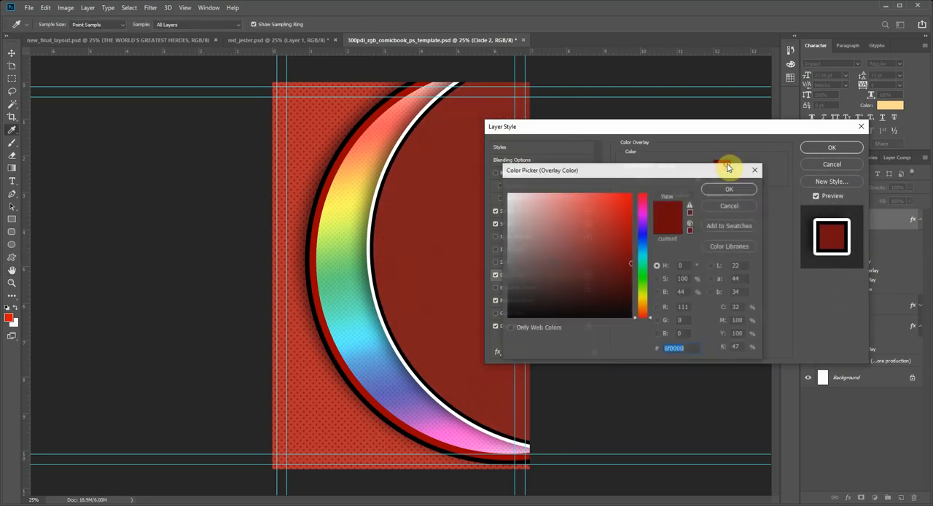
drag(610, 253, 628, 276)
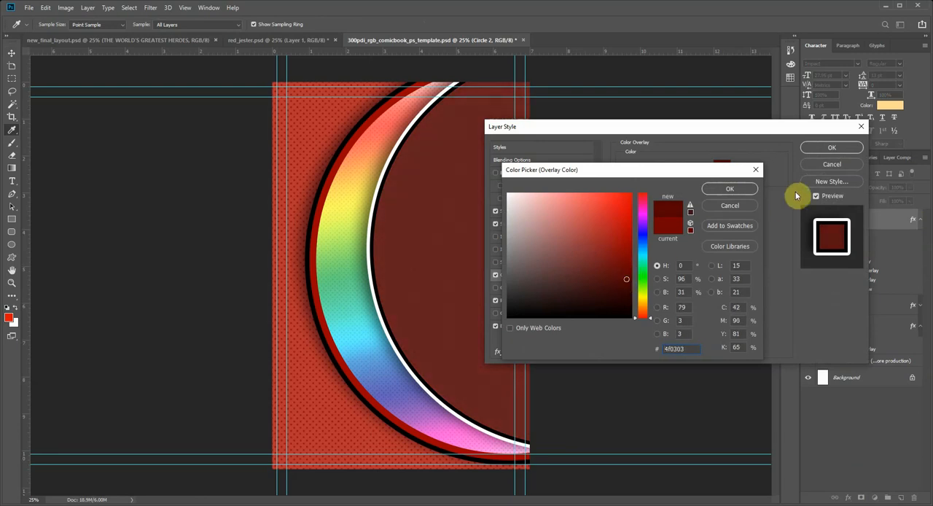
click(742, 191)
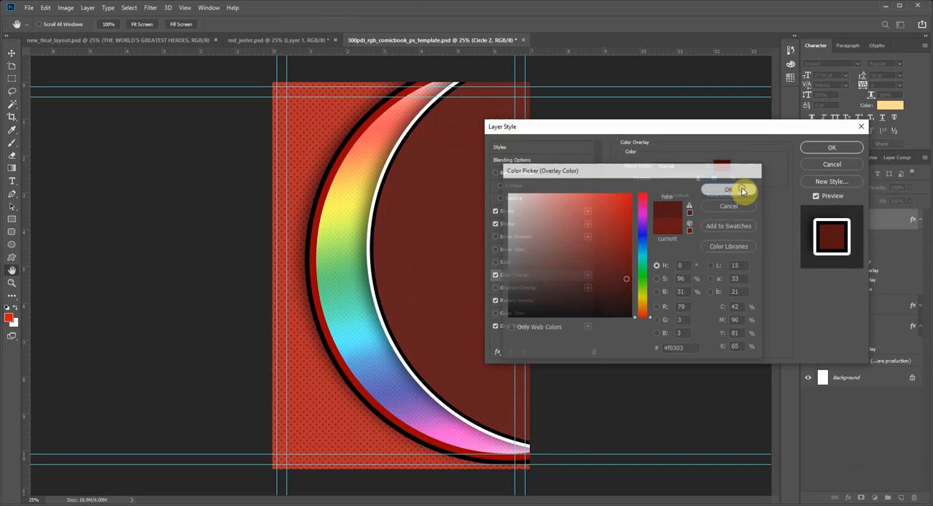
click(821, 149)
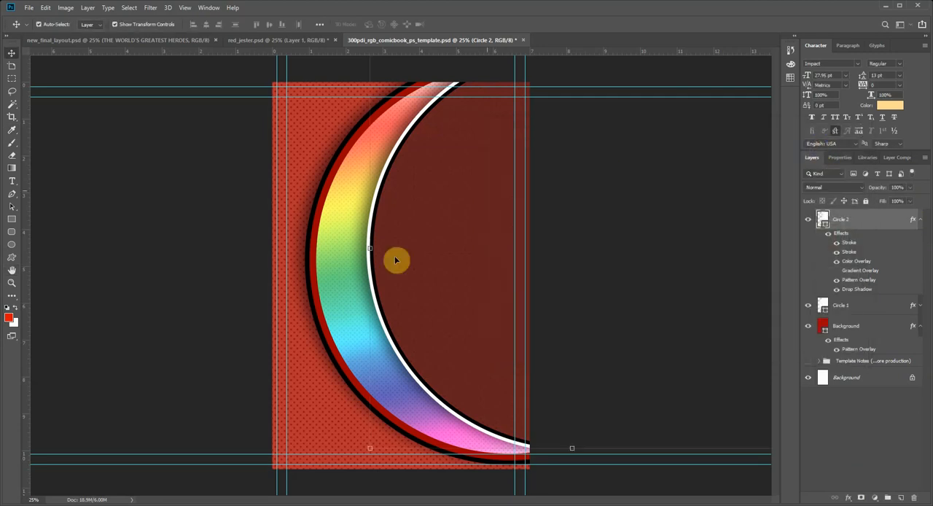
click(339, 272)
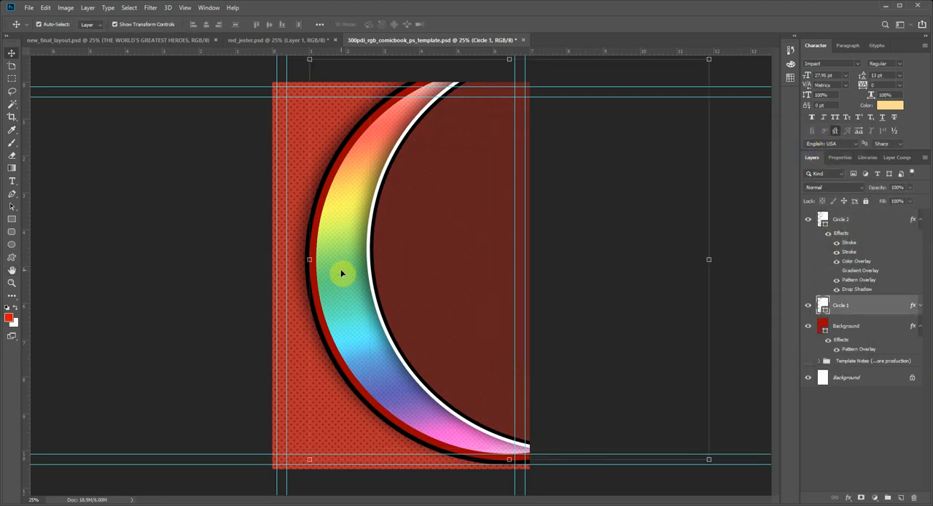
click(409, 242)
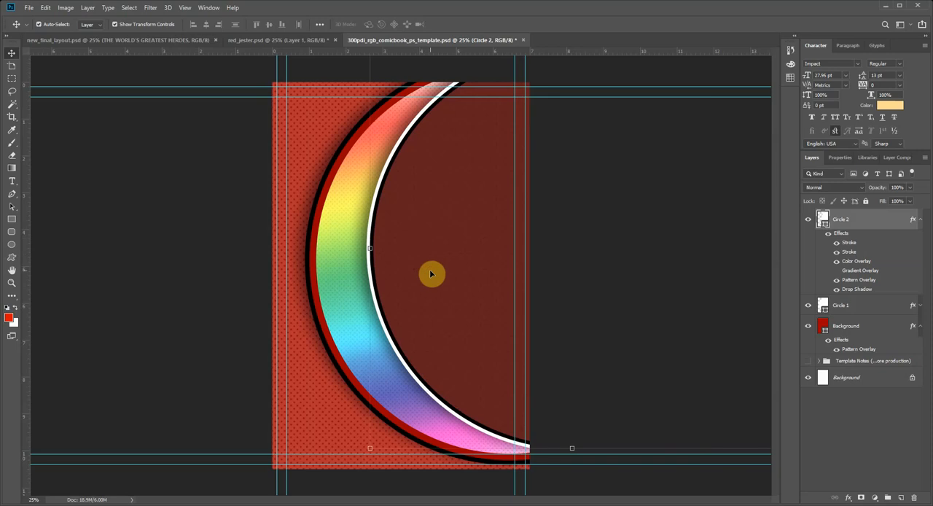
click(179, 223)
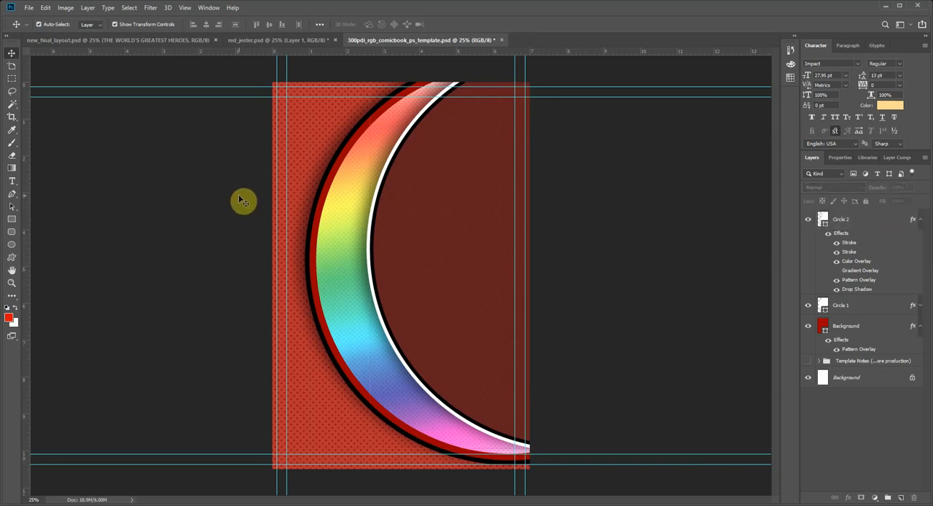
Step: Open the gradient of Circle 1's gradient overlay for editing
click(347, 267)
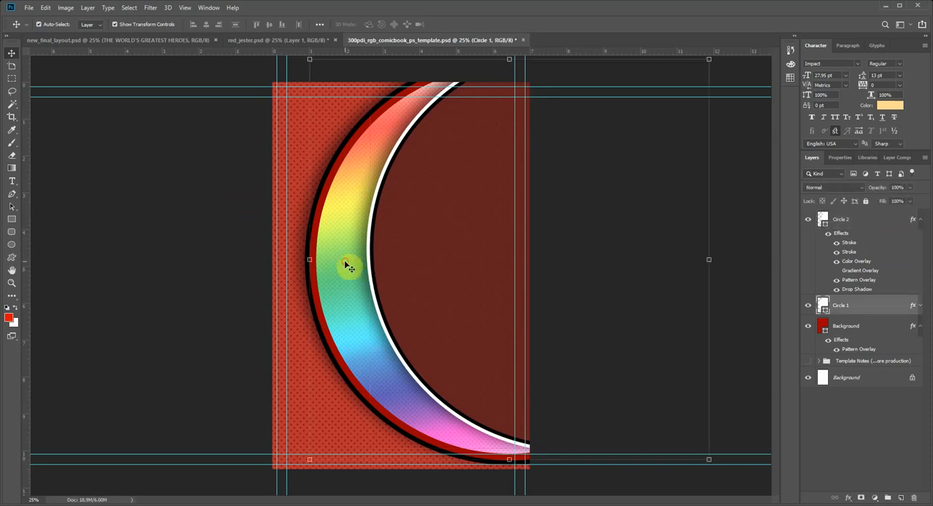
click(920, 307)
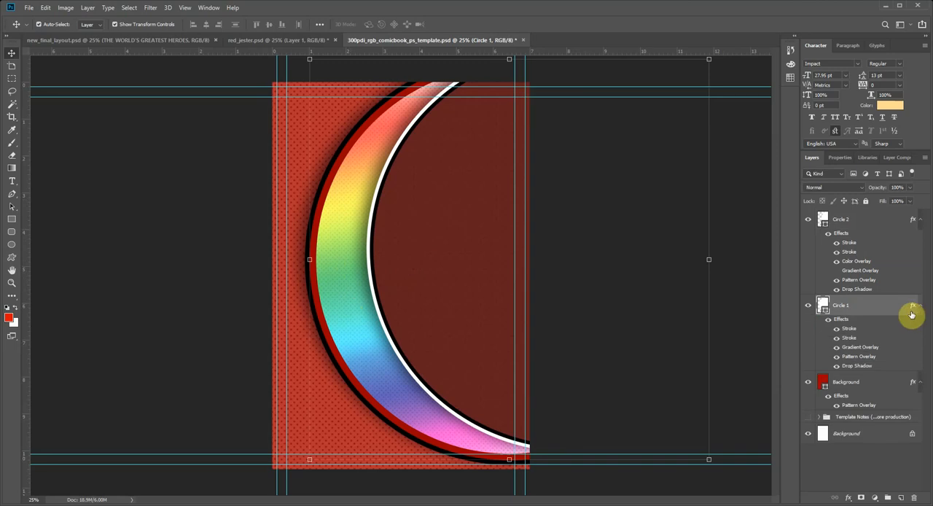
double_click(869, 349)
click(685, 190)
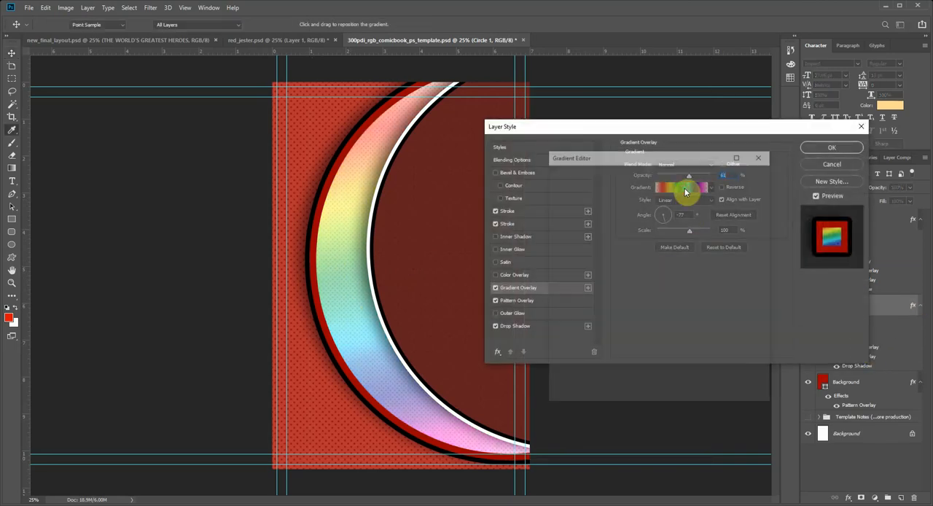
Step: Try several gradient presets on Circle 1, including Black, White, Foreground to Transparent and Copper
click(595, 189)
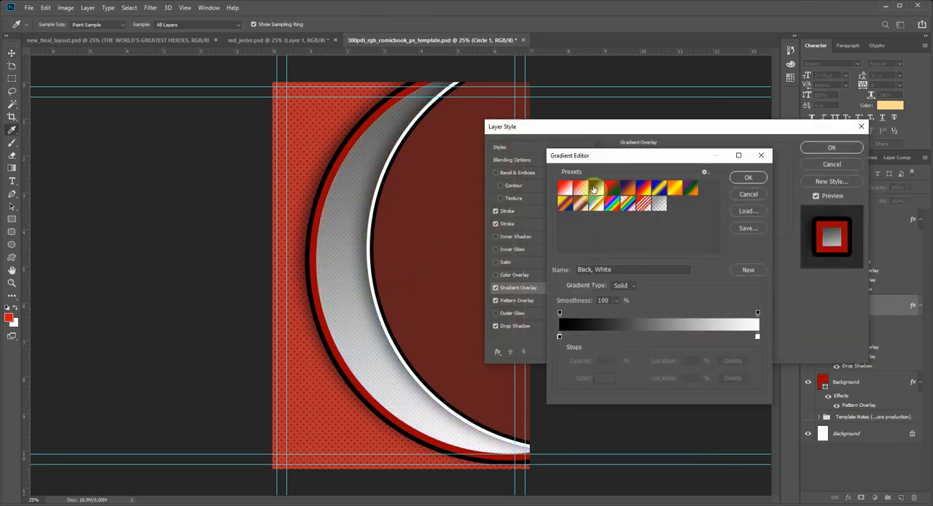
click(579, 190)
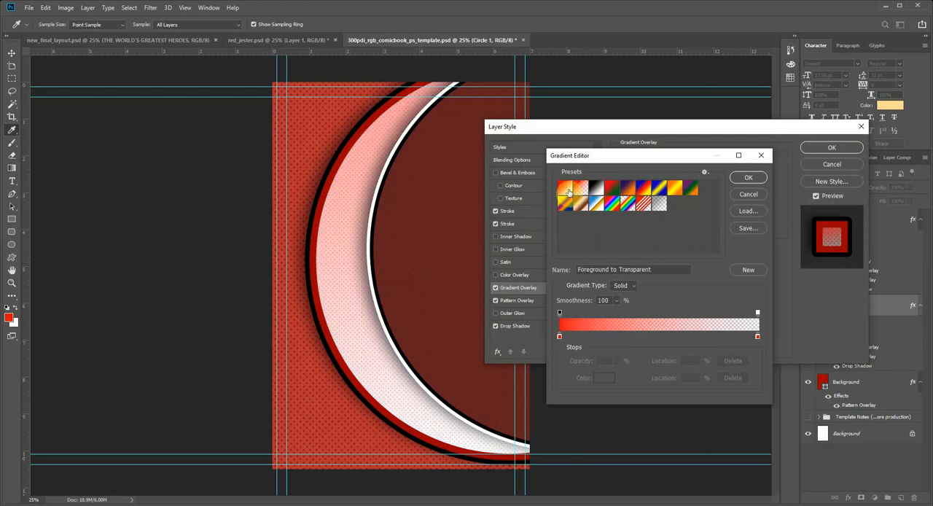
click(568, 191)
click(658, 189)
click(674, 191)
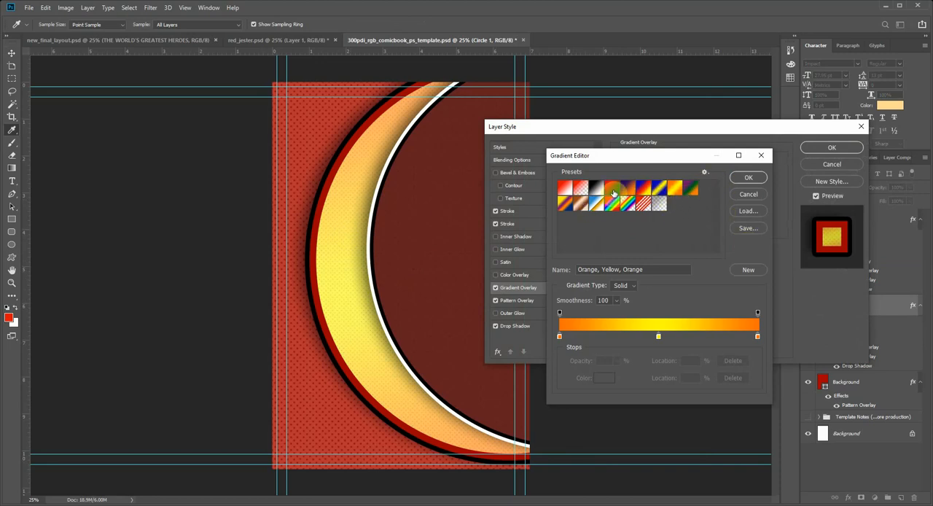
click(569, 209)
click(578, 204)
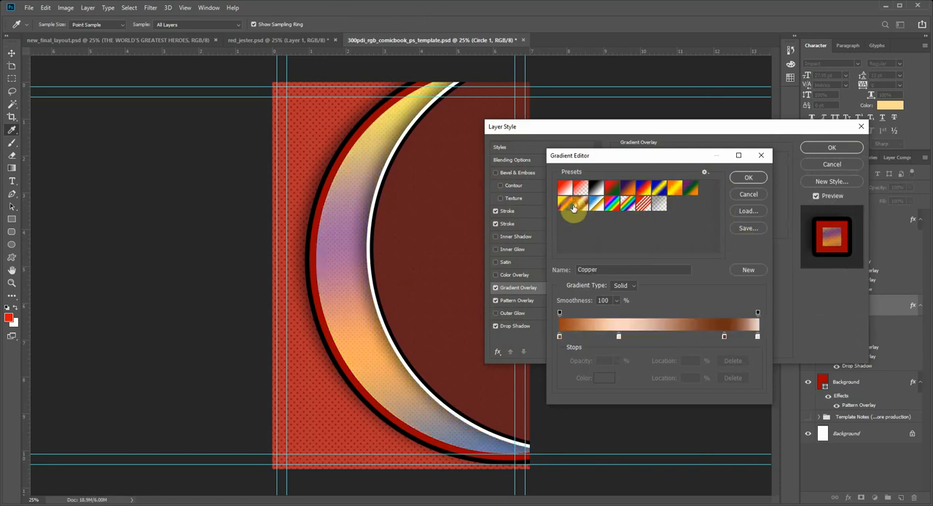
Step: Apply the Orange, Yellow, Orange preset to Circle 1's gradient overlay
click(678, 190)
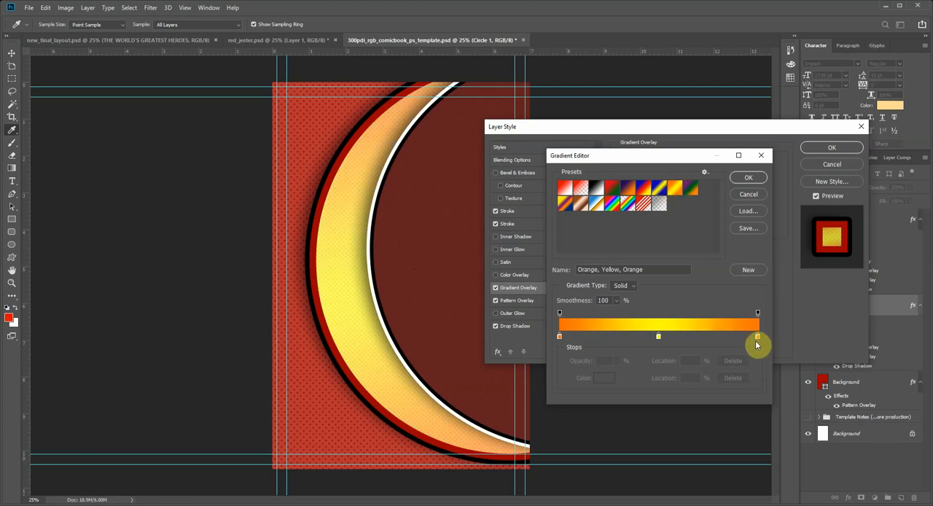
click(746, 182)
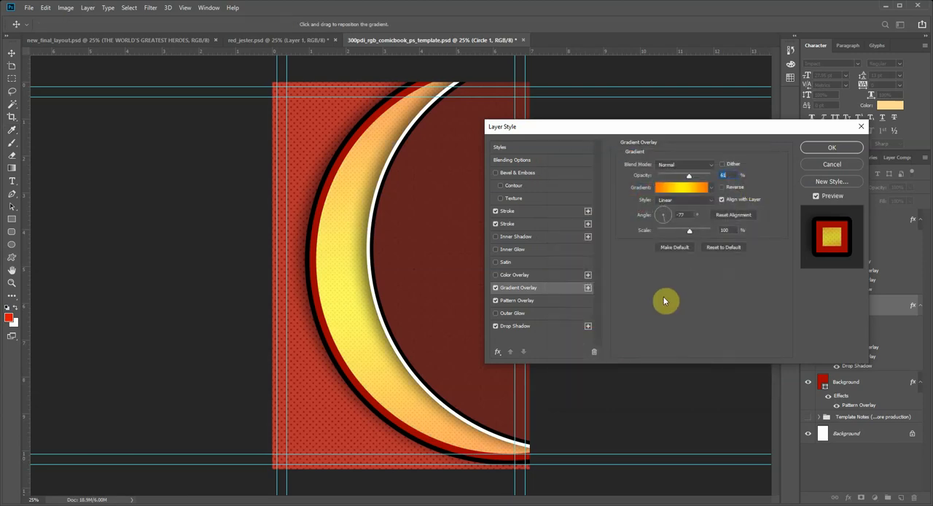
Step: Set the angle of Circle 1's gradient overlay to -9° and its scale to 97%
drag(668, 221, 681, 235)
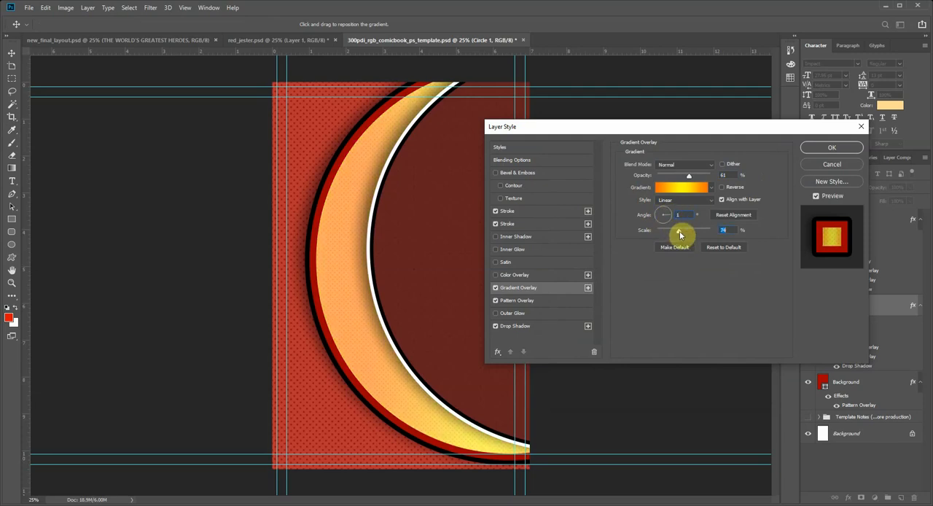
click(689, 231)
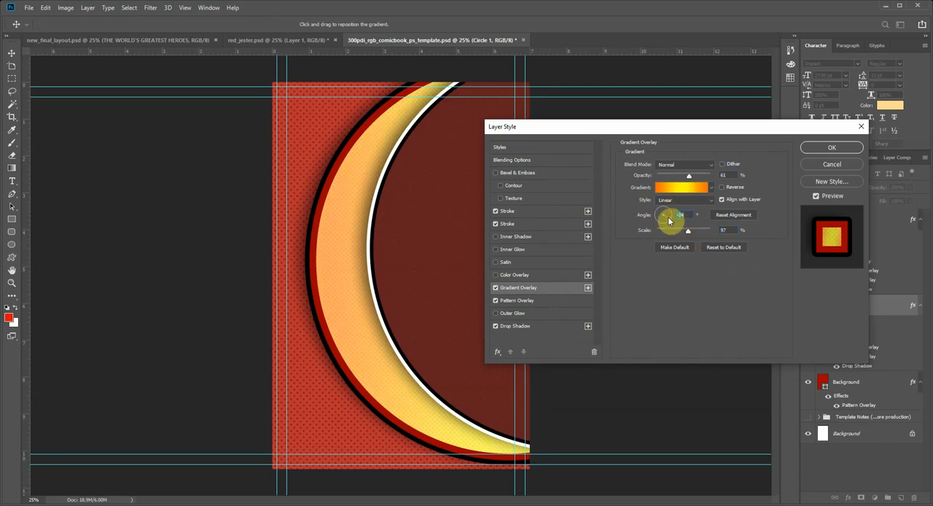
drag(669, 221, 676, 218)
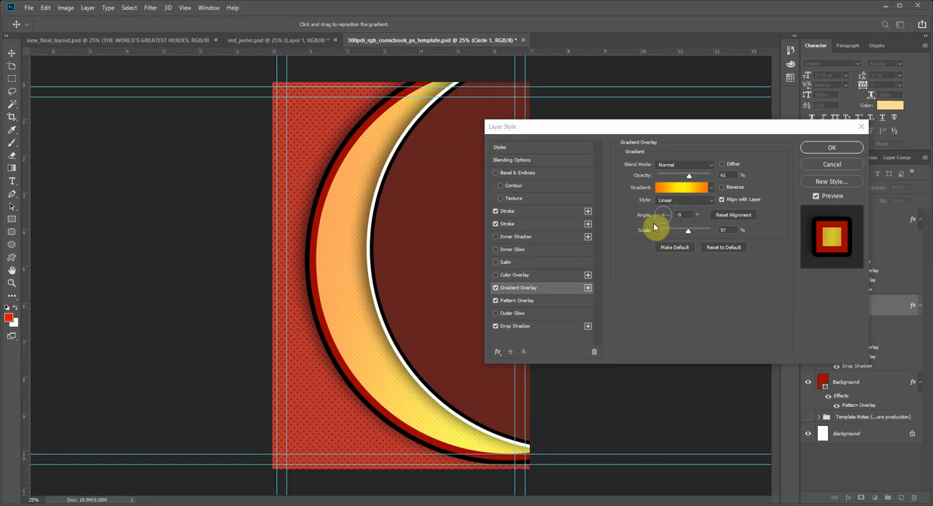
Step: Accept Circle 1's layer style, then check the finished new_final_layout.psd cover for reference and return to the template with no layer selected
click(829, 146)
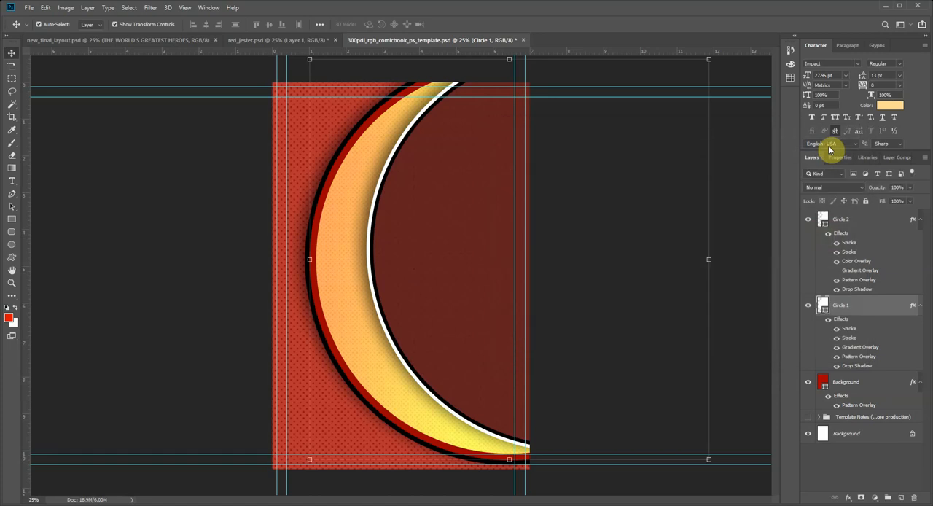
click(80, 40)
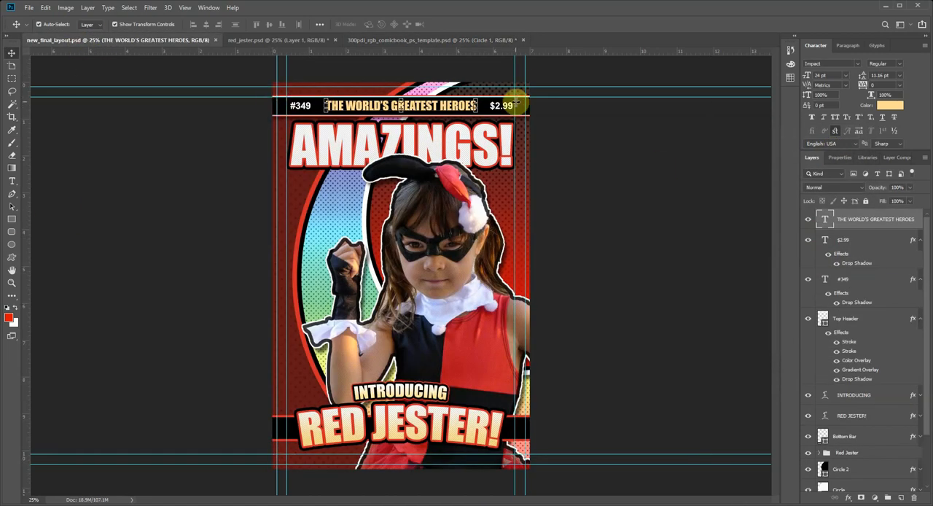
click(259, 40)
click(364, 40)
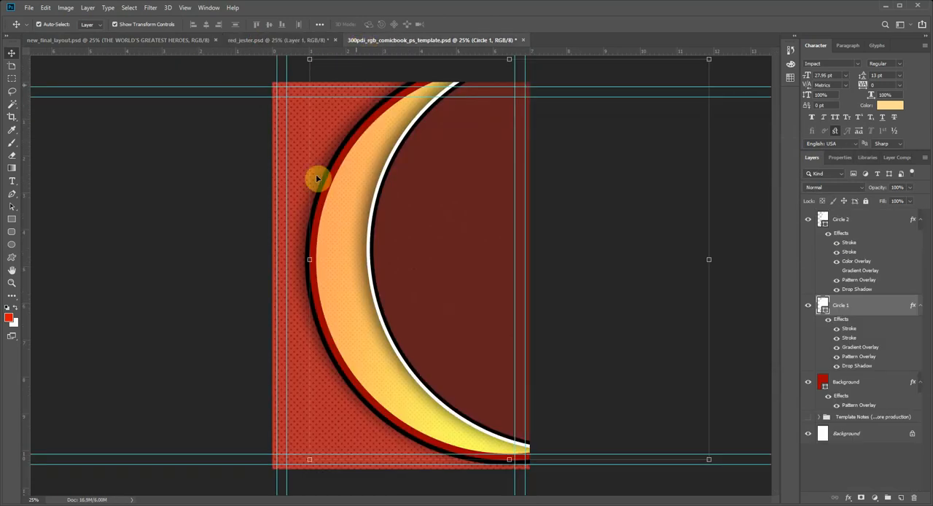
click(180, 199)
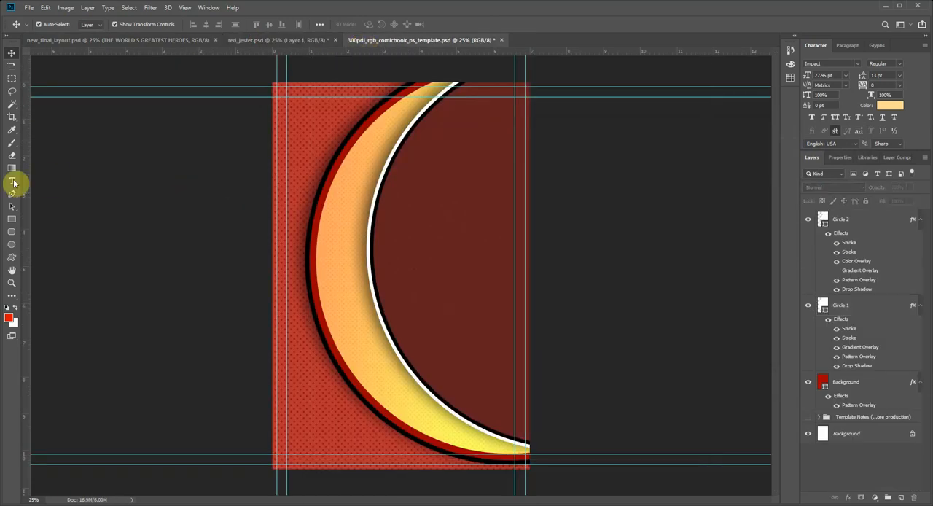
Step: Activate the Rectangle tool, select the Circle 2 layer and collapse the effects lists of Circle 2, Circle 1 and the red Background
click(12, 220)
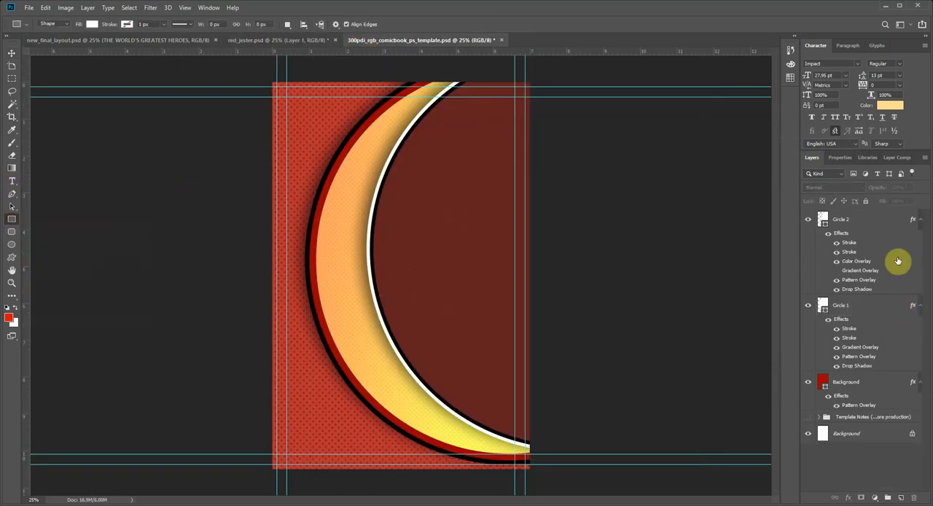
click(871, 221)
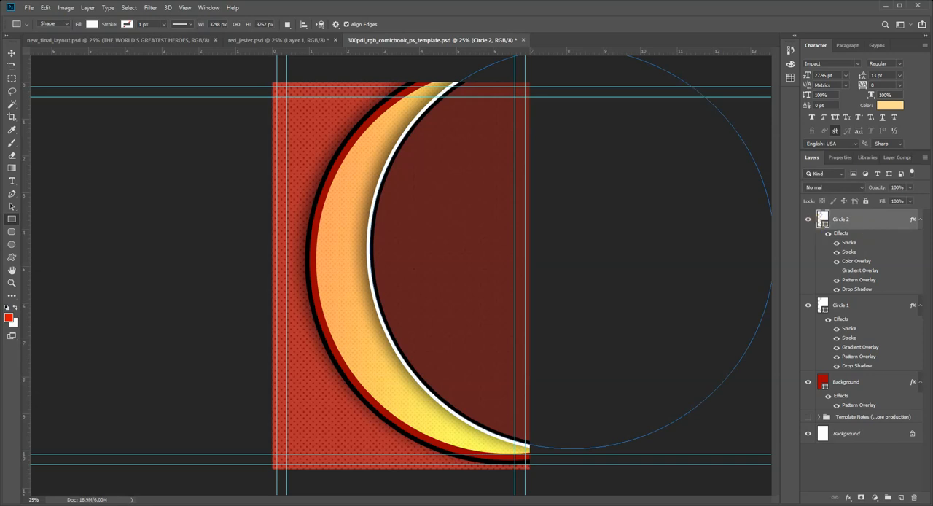
click(920, 221)
click(920, 240)
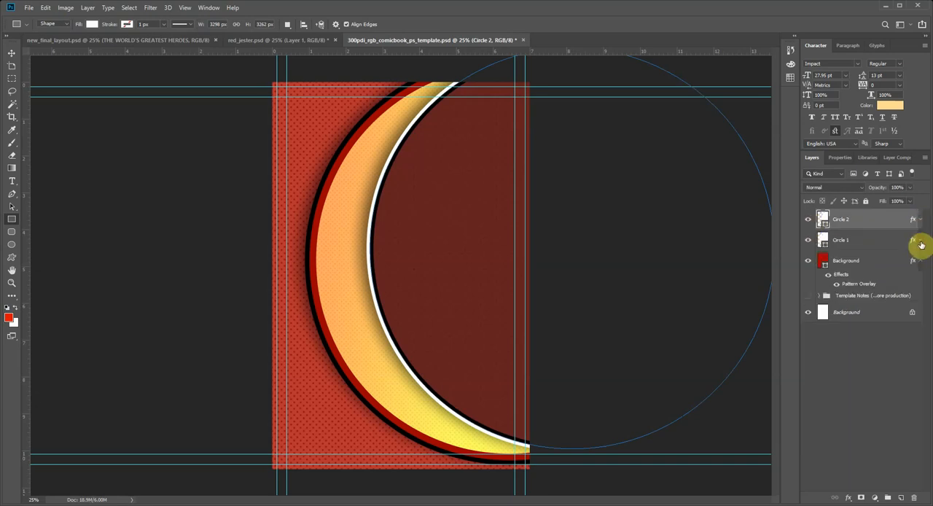
click(919, 261)
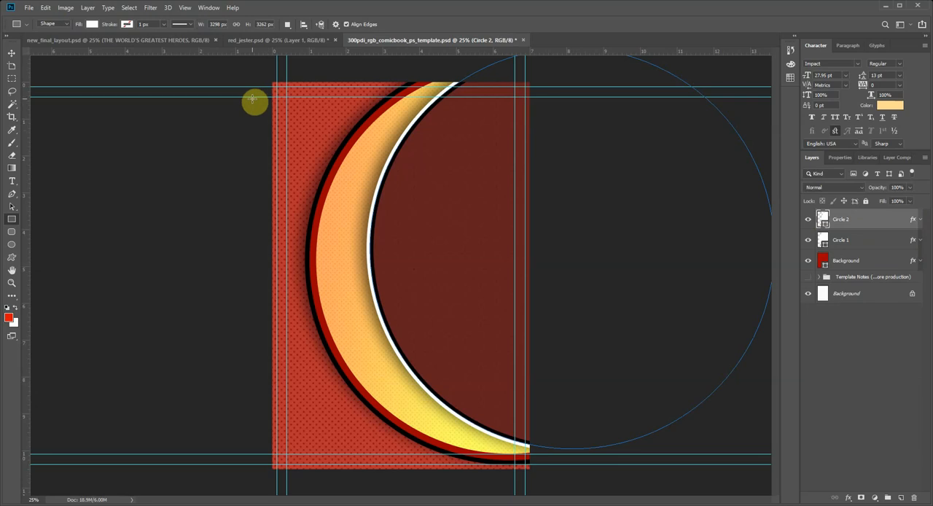
Step: Draw a white rectangle about 2436 × 172 px across the cover from the second horizontal guide downward, and name its layer Top Bar
drag(251, 97, 550, 117)
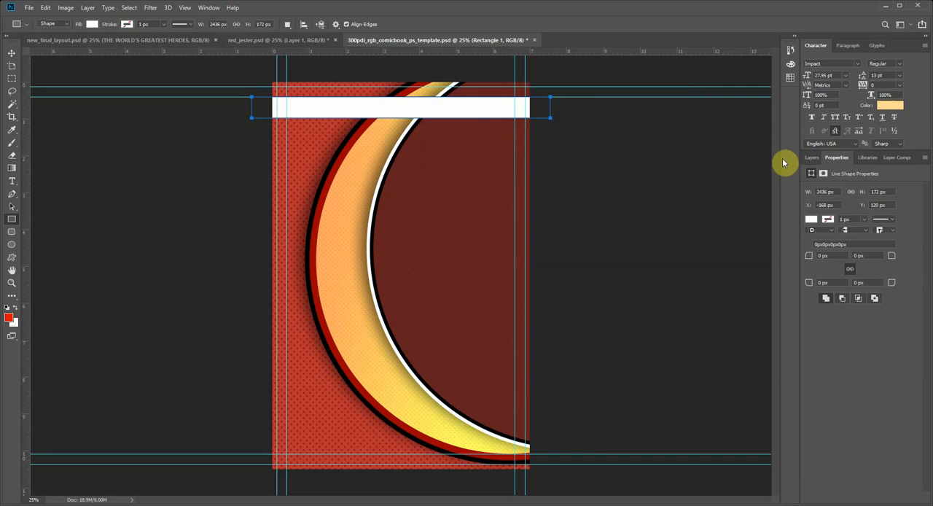
click(808, 157)
double_click(839, 219)
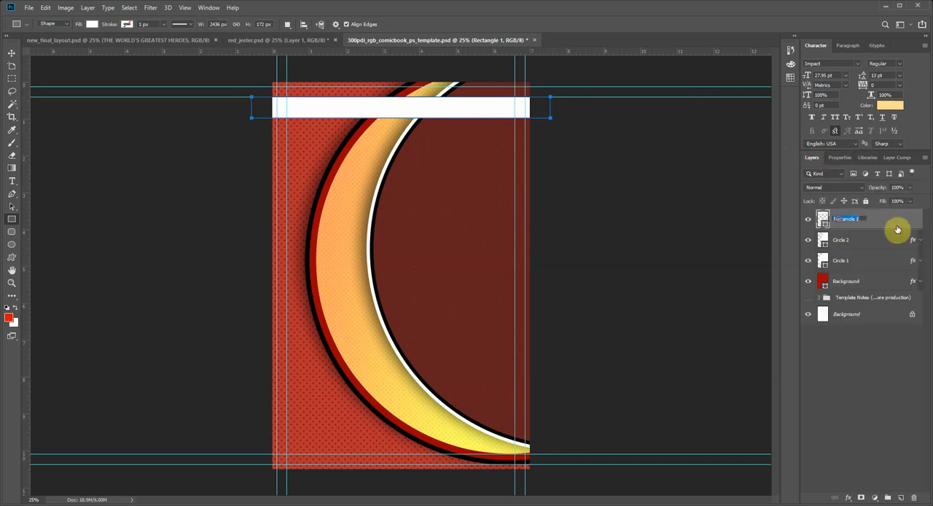
text(Top Bar)
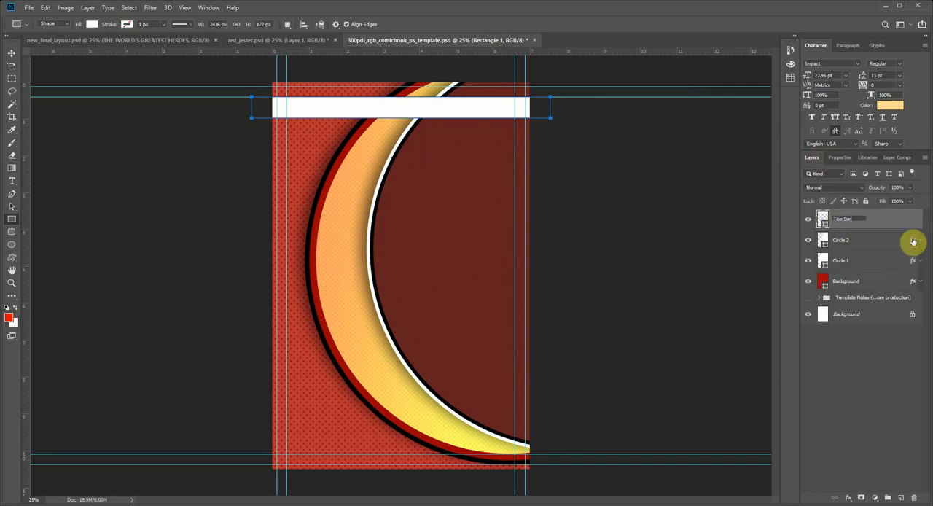
click(878, 393)
click(847, 219)
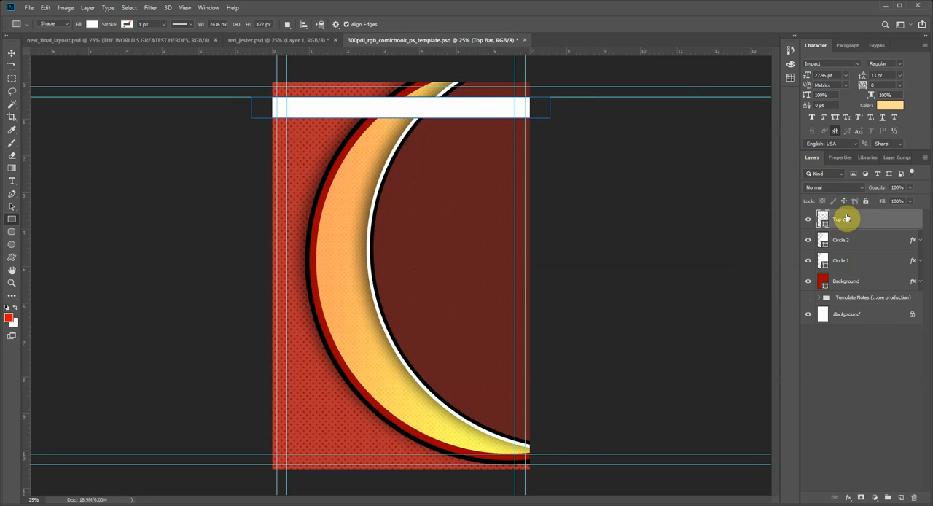
click(848, 497)
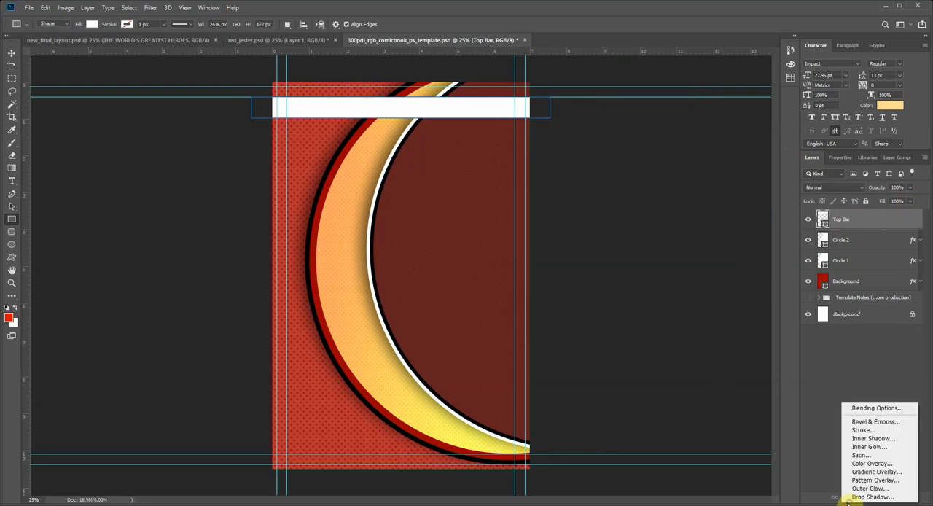
click(886, 431)
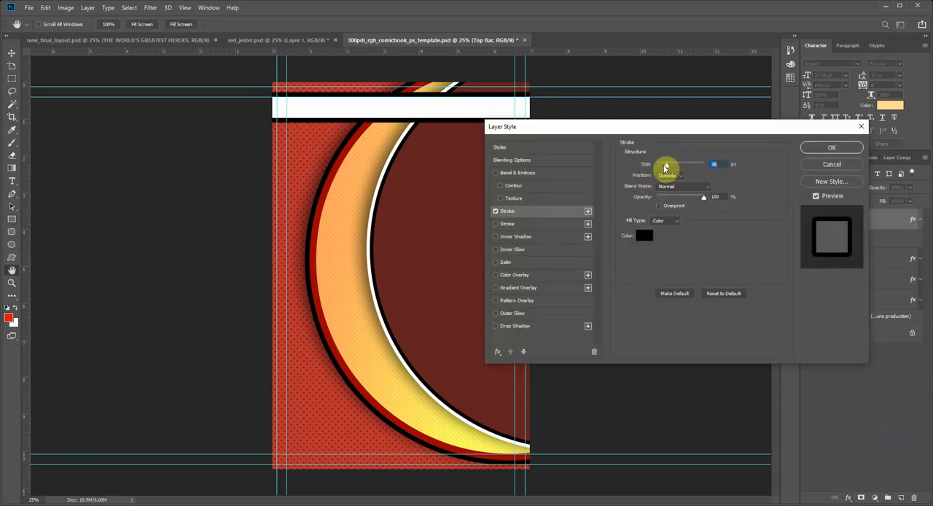
drag(665, 166, 663, 167)
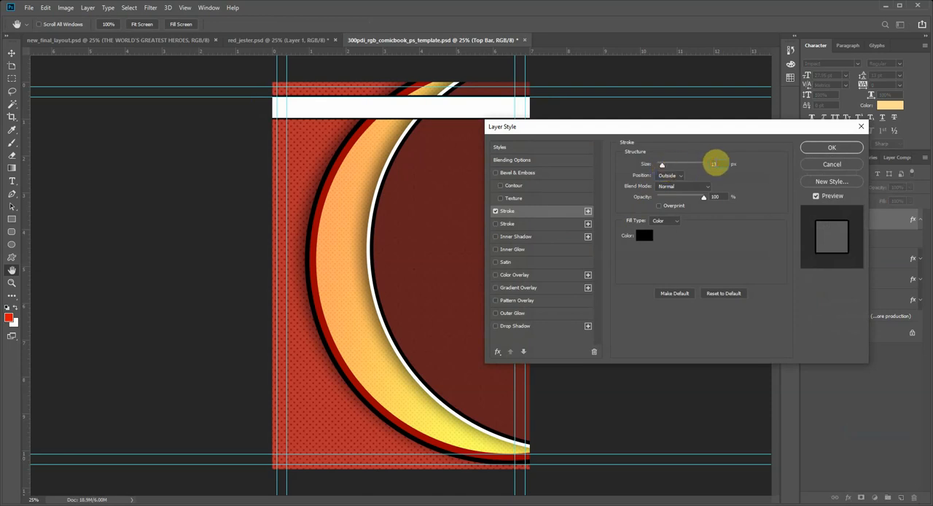
click(713, 164)
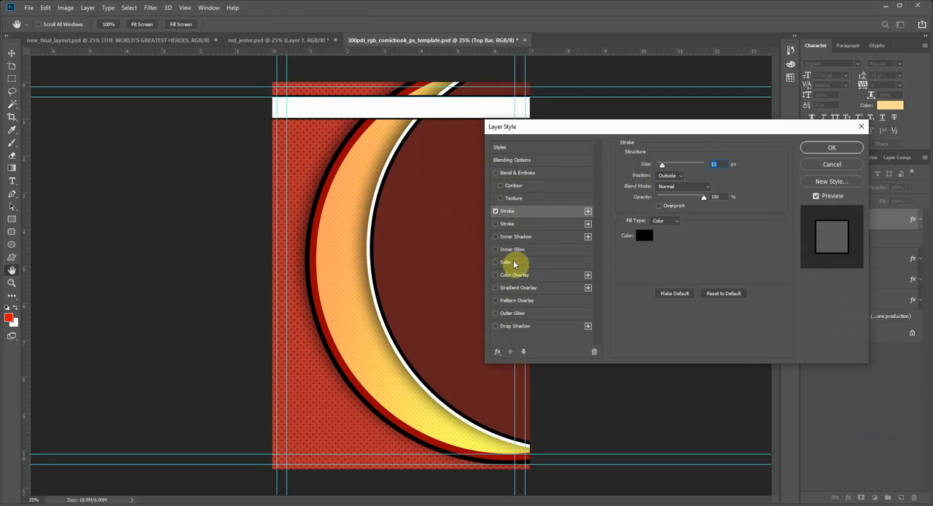
click(508, 328)
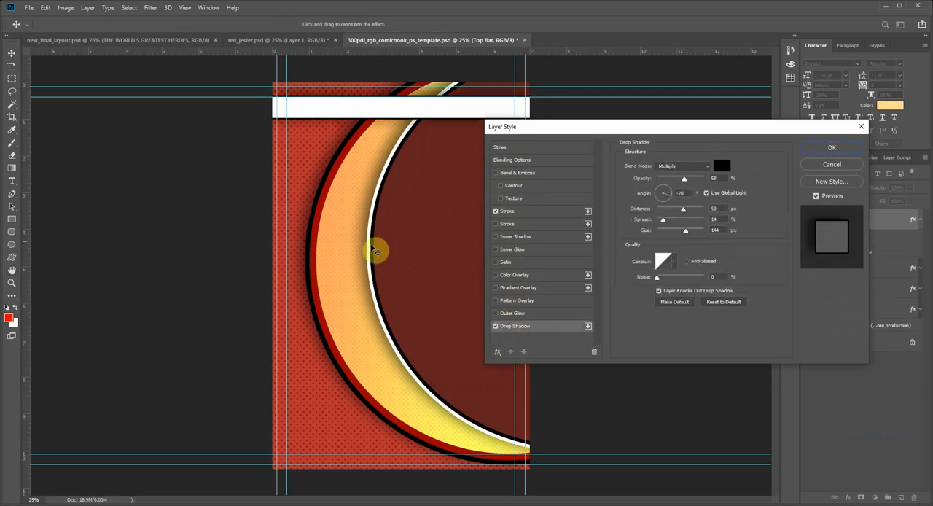
click(662, 191)
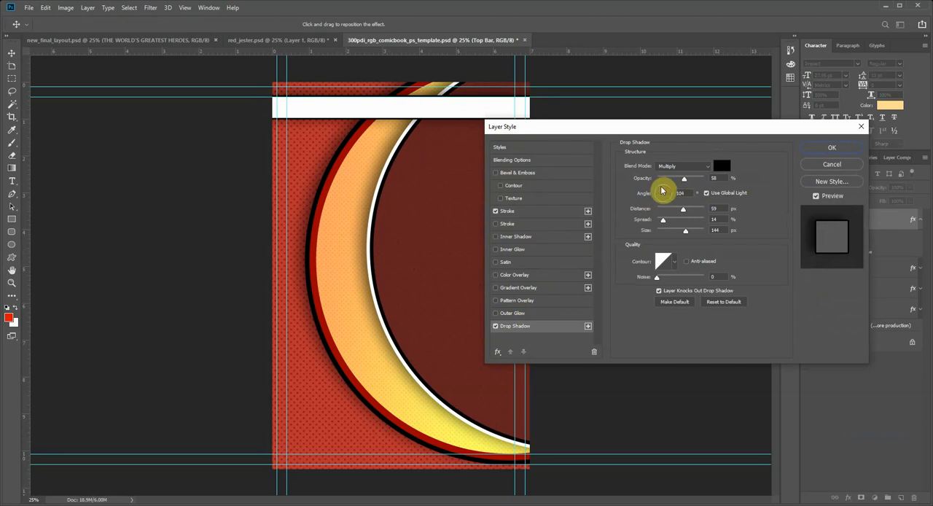
click(662, 189)
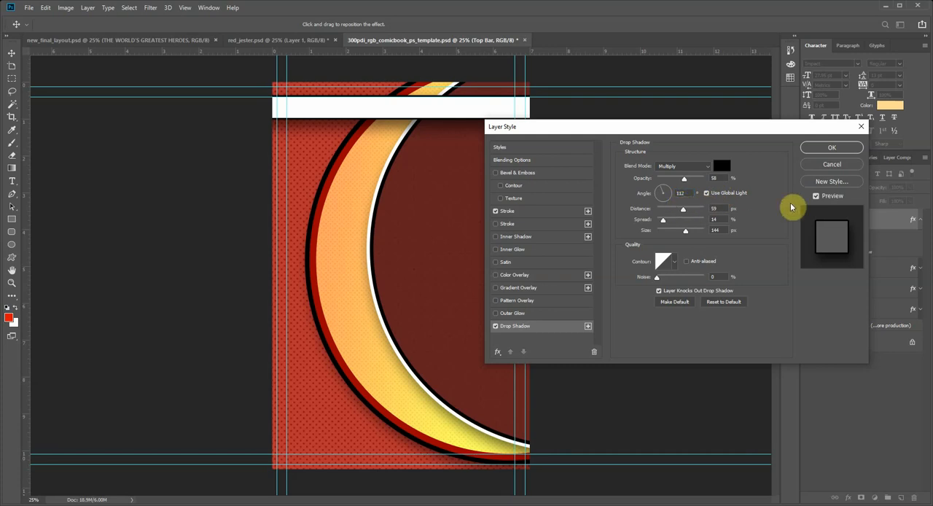
click(846, 165)
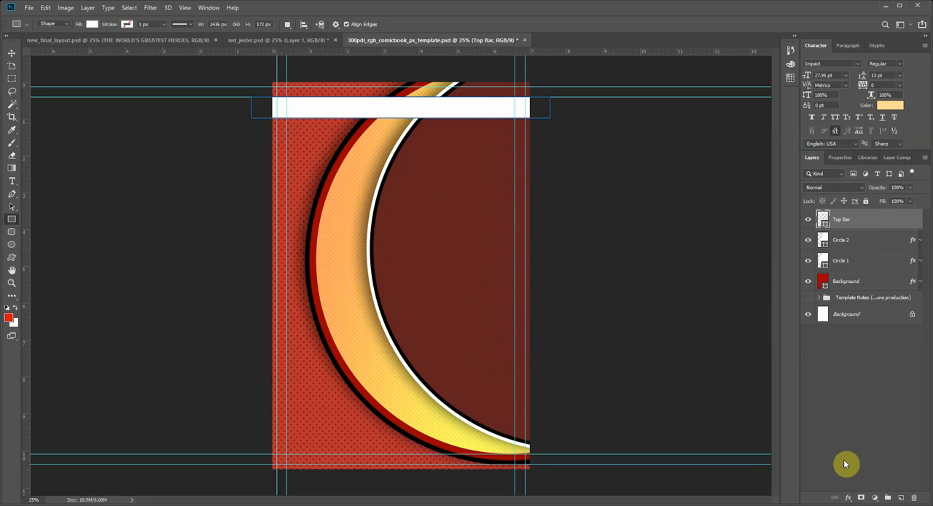
Step: Add a black outside stroke of 13 px to the Top Bar layer
click(848, 497)
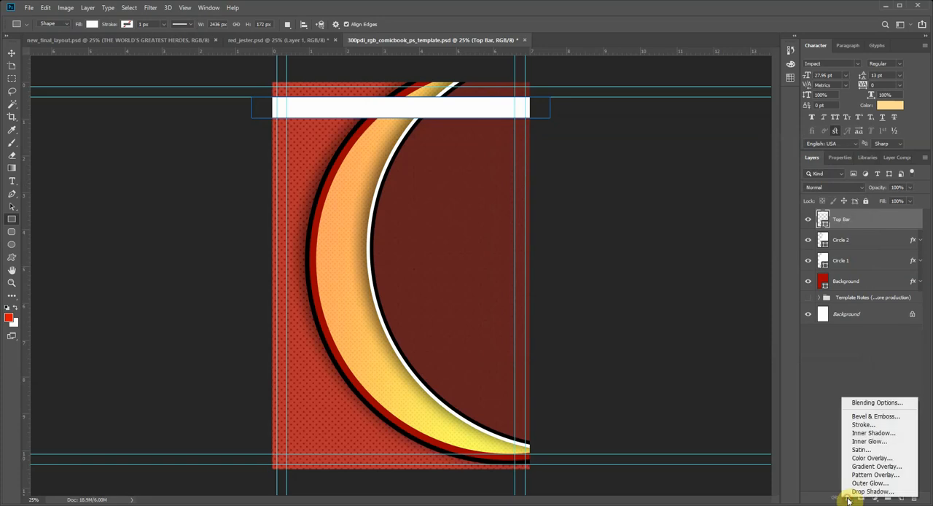
click(879, 427)
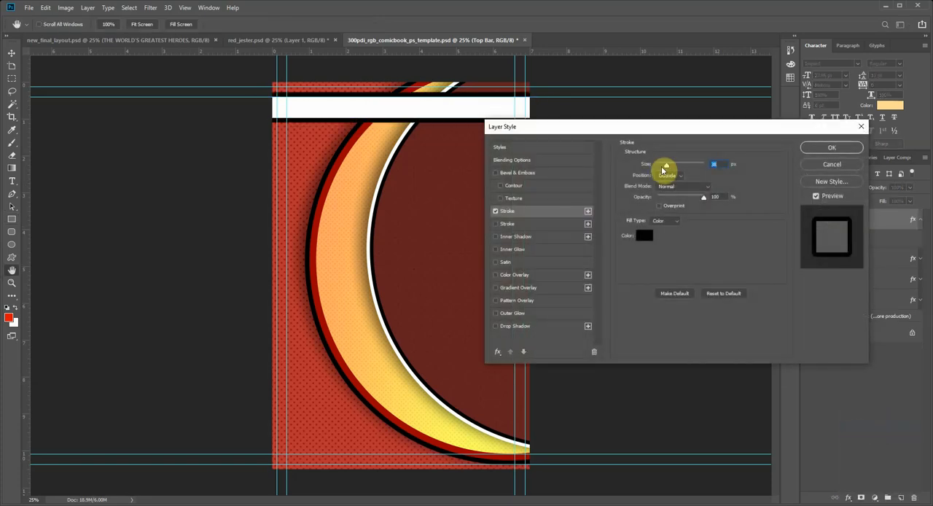
drag(661, 168, 662, 168)
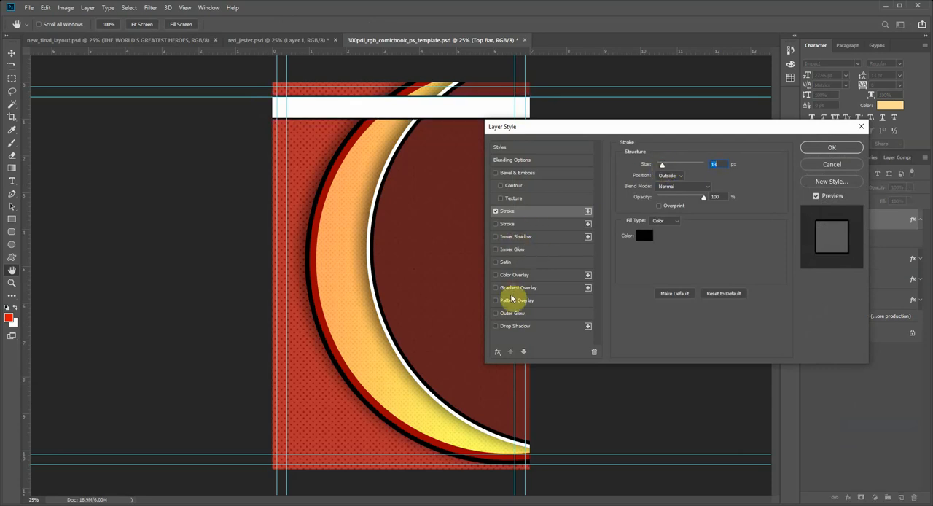
Step: Add a drop shadow to Top Bar with global light off, angle 120°, distance 19 px and size 32 px
click(505, 328)
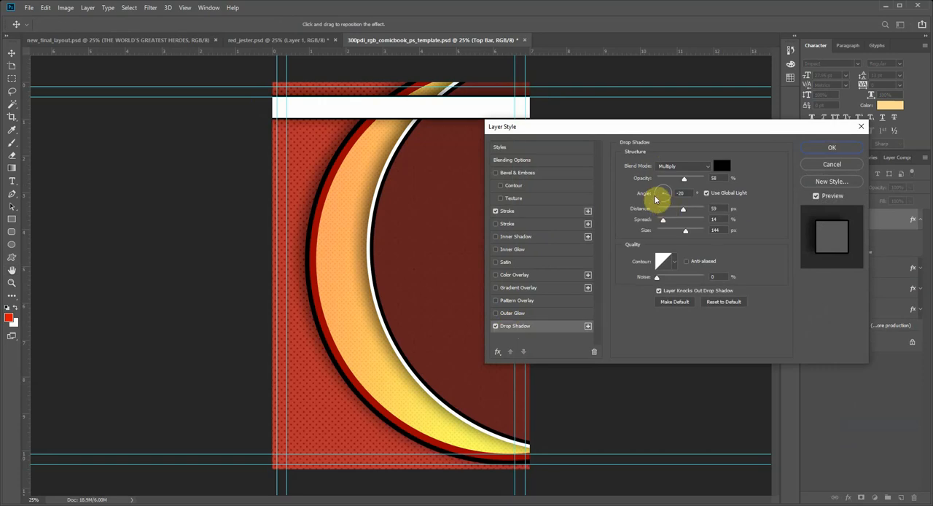
click(706, 194)
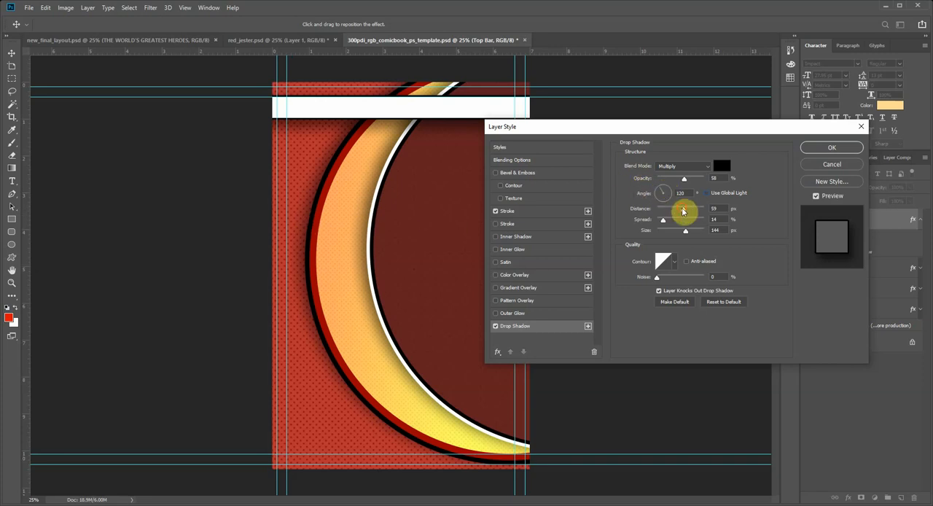
drag(683, 210, 663, 210)
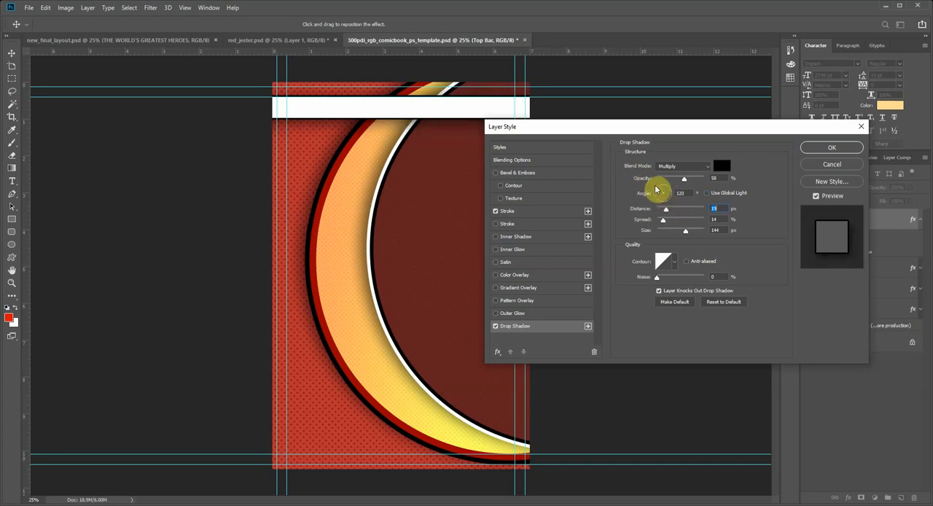
drag(685, 231, 667, 232)
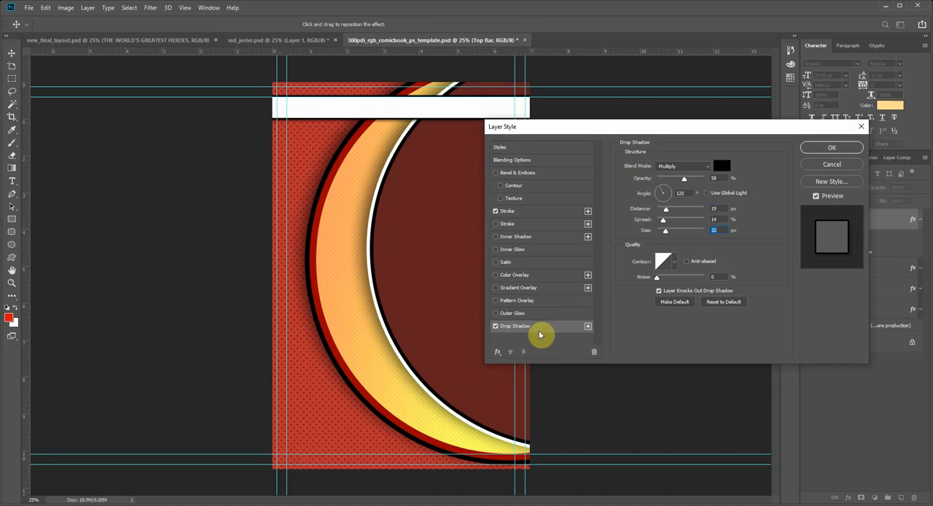
Step: Open the stroke settings of the Top Bar layer
click(508, 210)
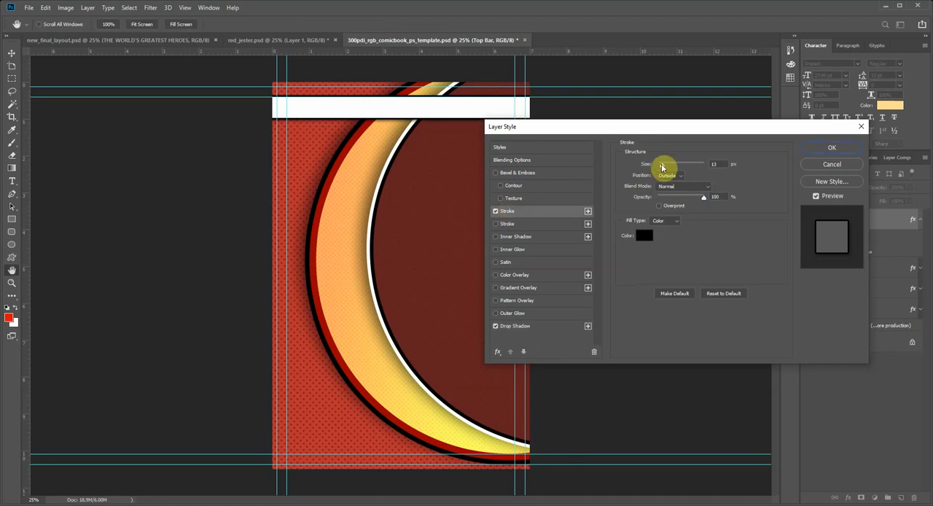
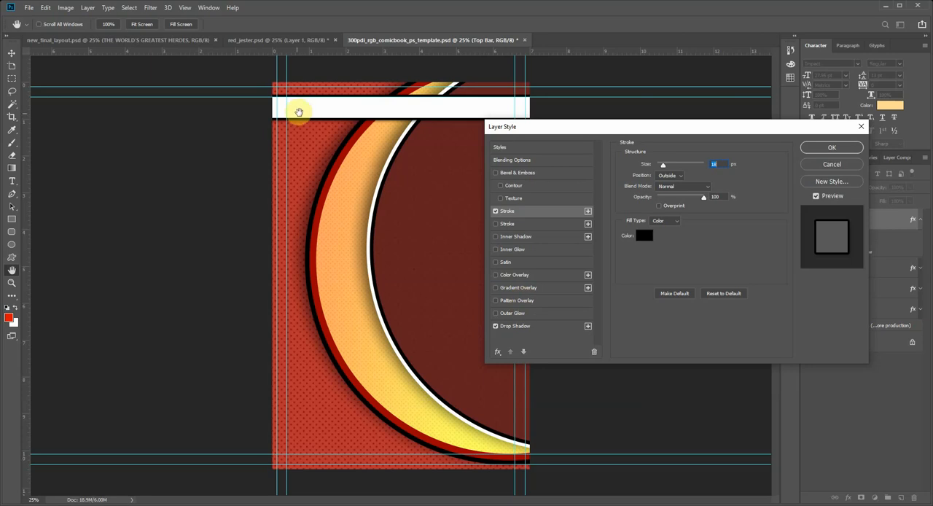
Step: Add a linear gradient overlay to the Top Bar layer using the Black, White preset
click(508, 291)
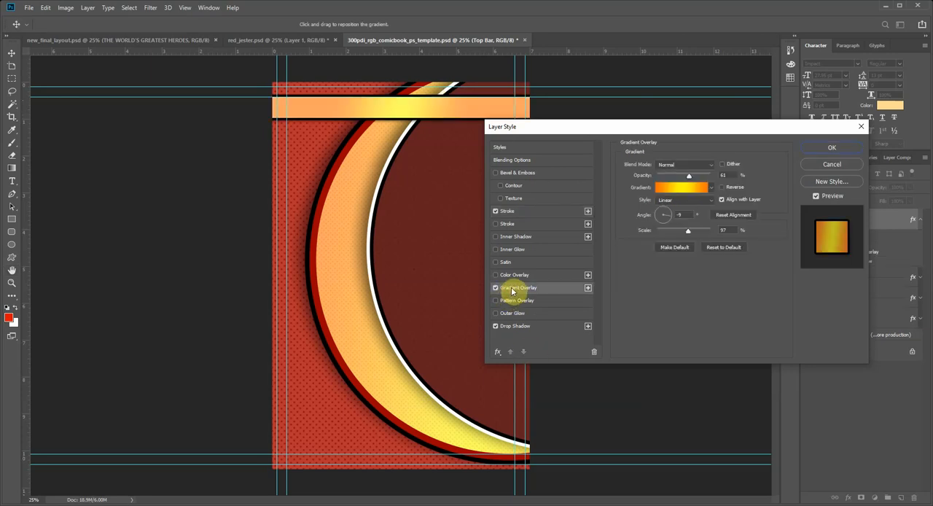
click(703, 191)
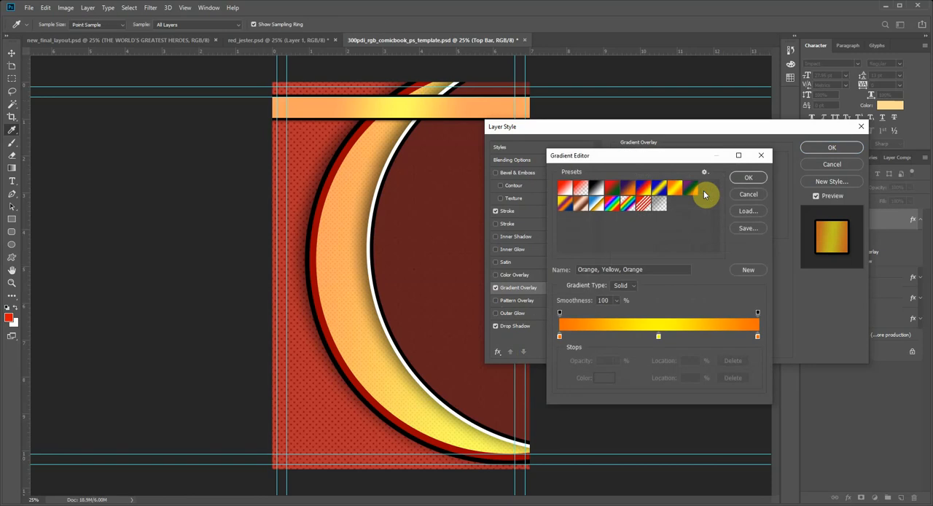
click(595, 189)
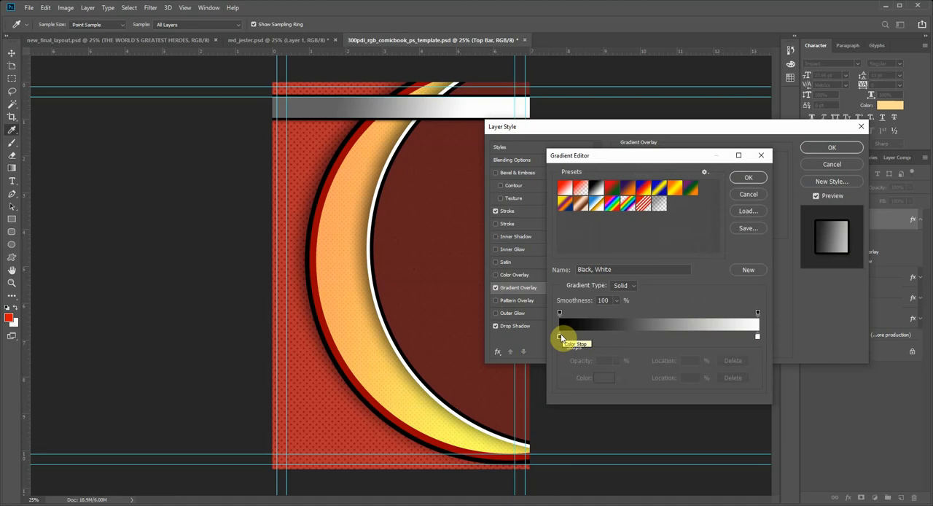
Step: Try black as the color of the gradient's white end stop
click(757, 337)
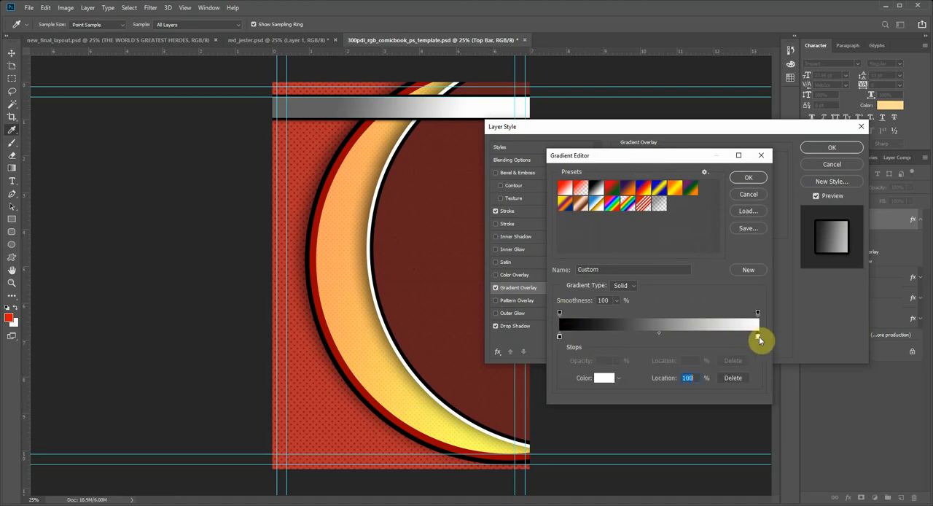
click(603, 379)
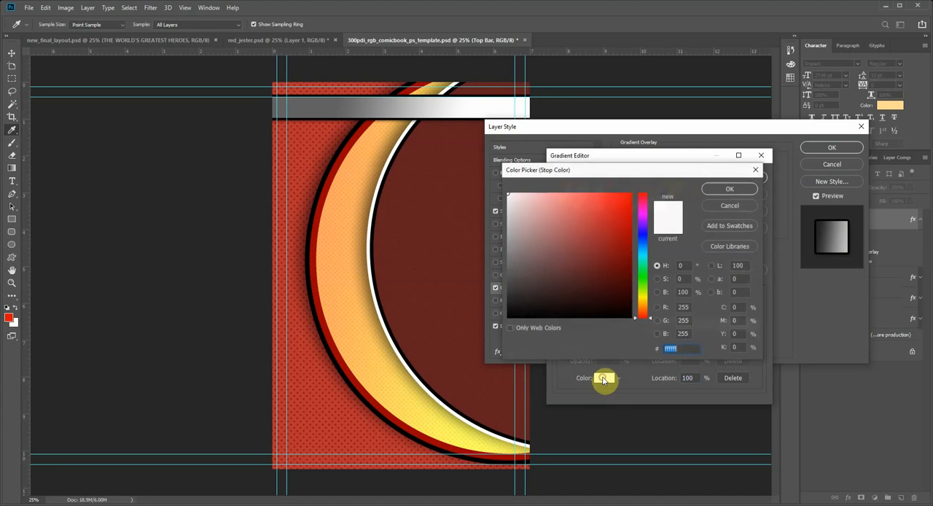
drag(599, 298, 635, 328)
click(730, 194)
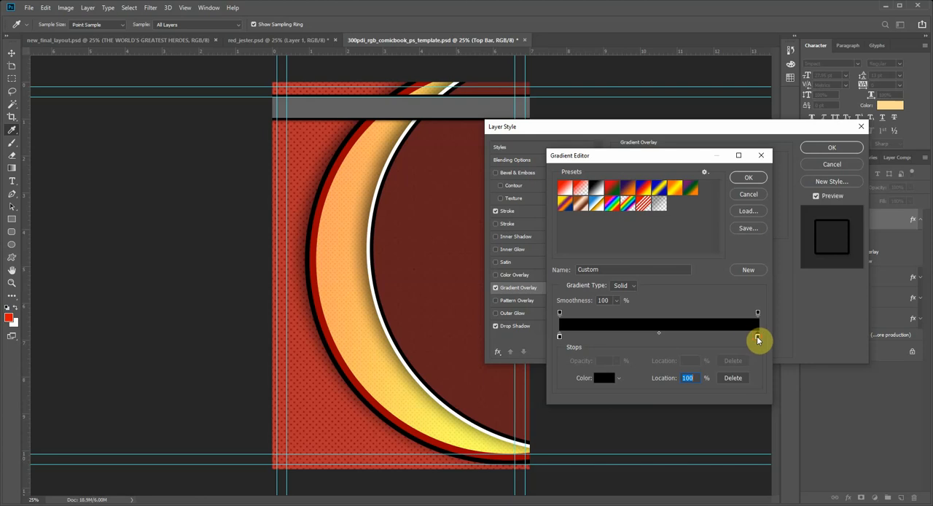
Step: Recolor the gradient's end stop to dark red 2e0404 and set the Top Bar gradient overlay's opacity to 100%
double_click(757, 339)
drag(583, 252, 622, 295)
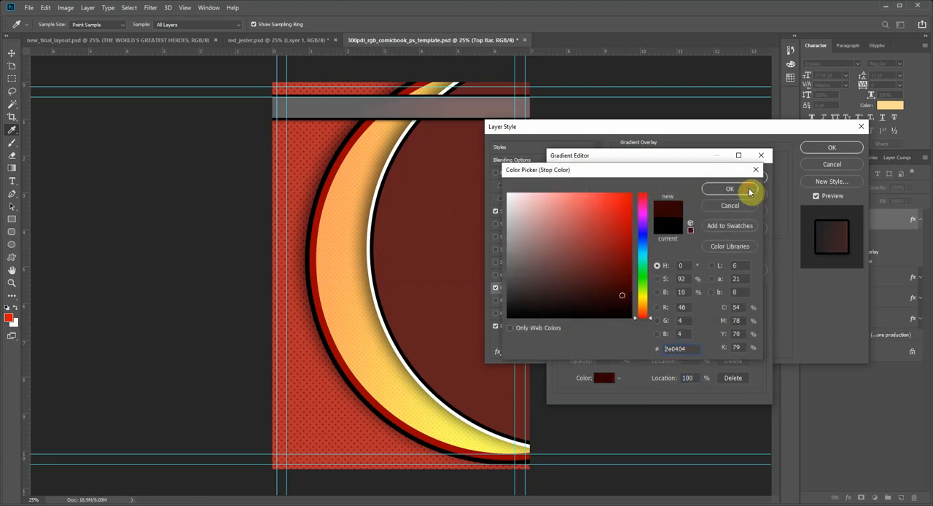
click(749, 191)
click(749, 180)
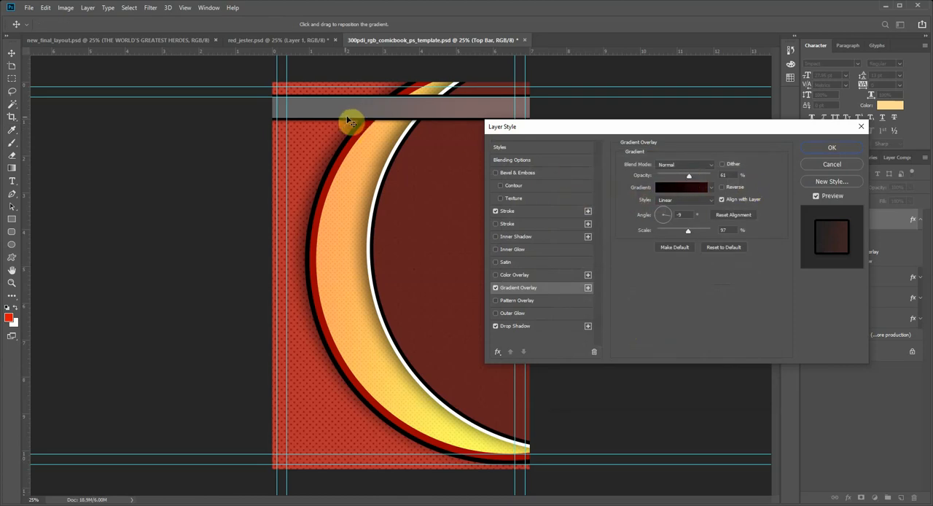
drag(690, 184, 585, 140)
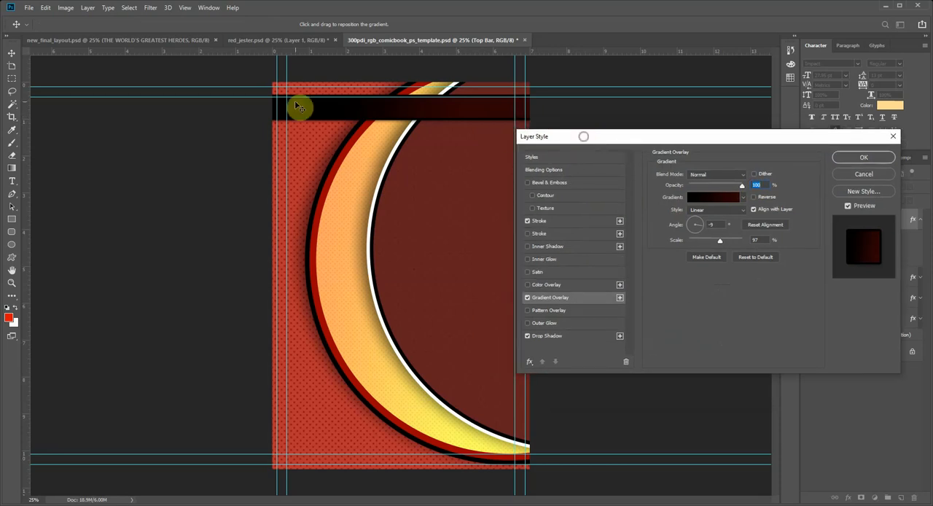
click(873, 161)
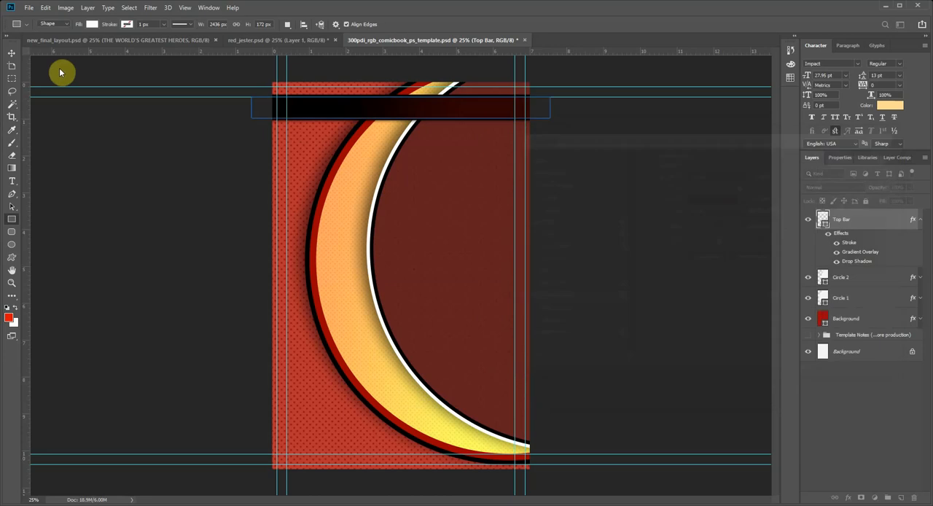
Step: Examine the finished header bar in new_final_layout.psd for reference and return to the comic book template document
click(47, 41)
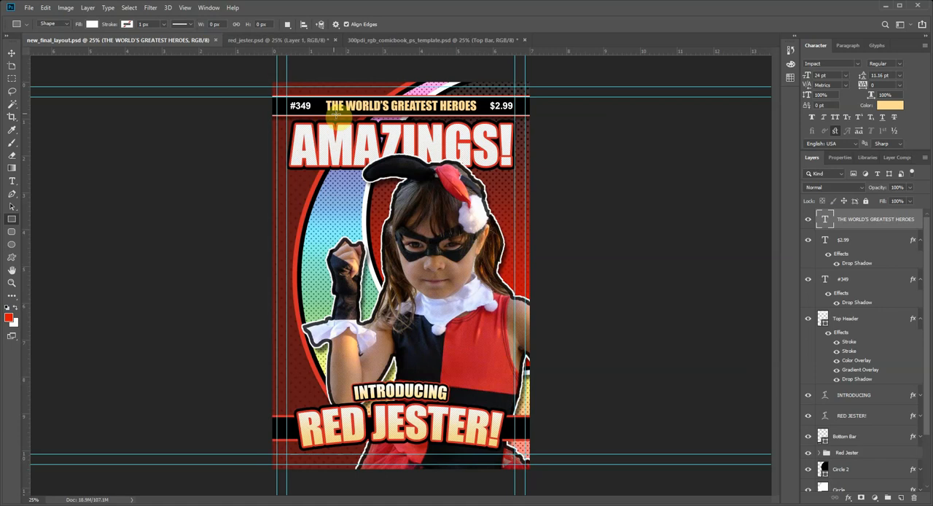
click(254, 40)
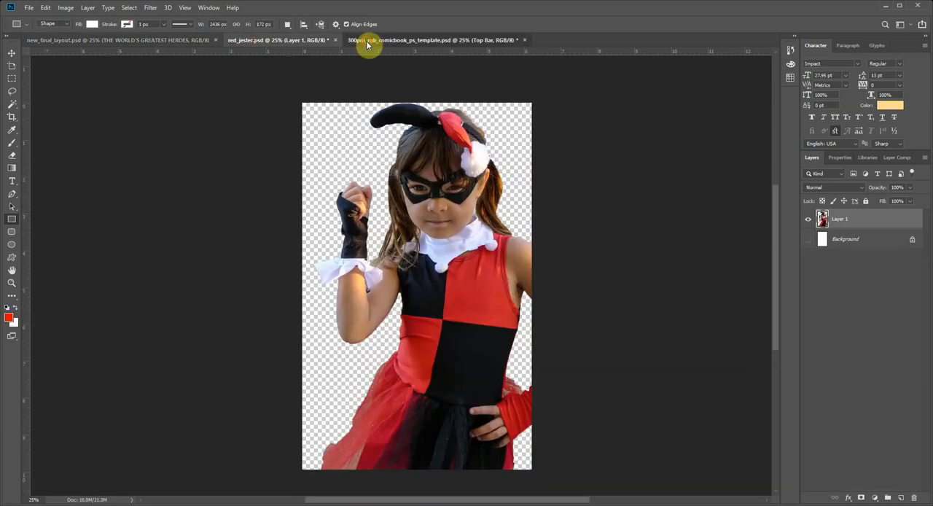
click(371, 42)
click(175, 40)
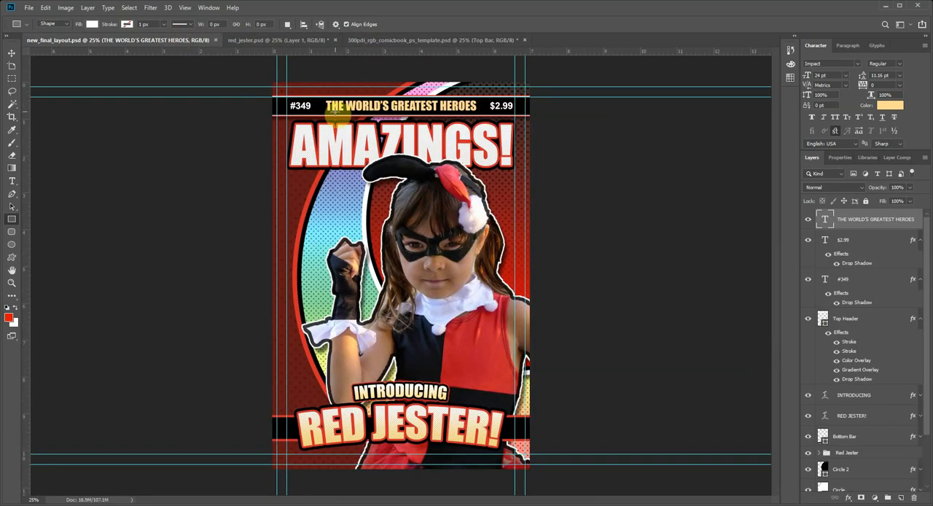
click(411, 40)
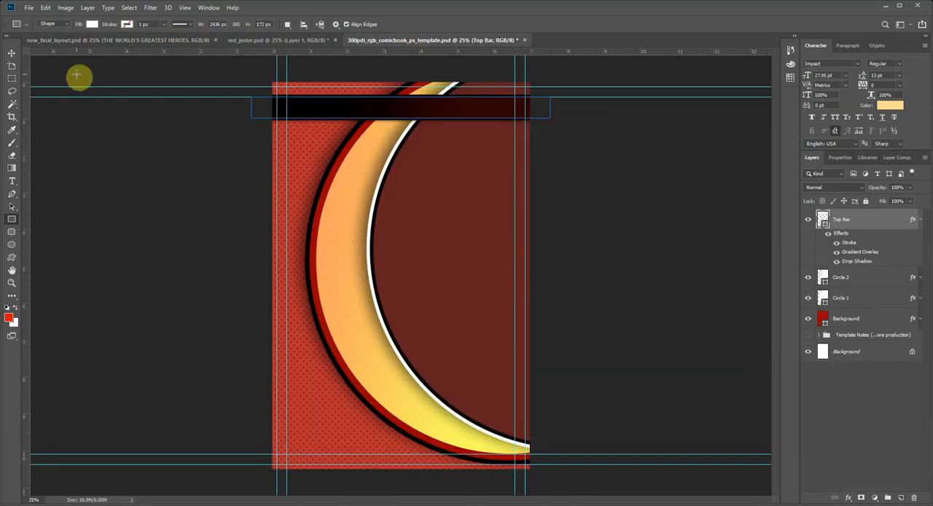
Step: Recolor the Top Bar layer's stroke to white (ffffff) and reduce its size to 4 px
click(11, 54)
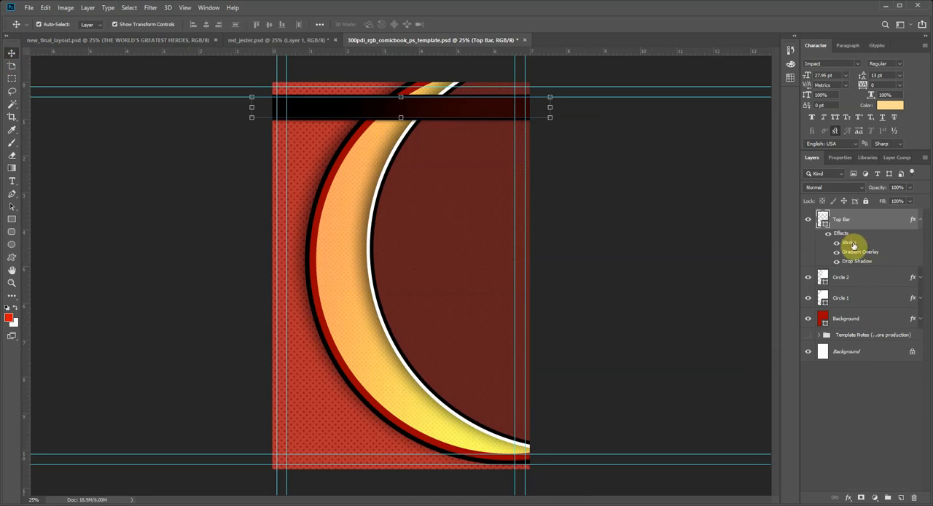
double_click(848, 245)
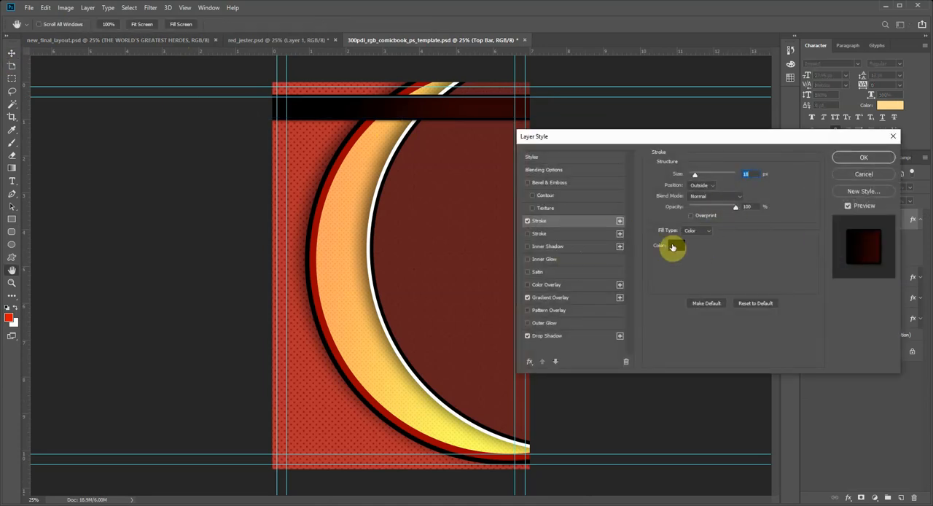
click(672, 247)
drag(558, 202, 502, 176)
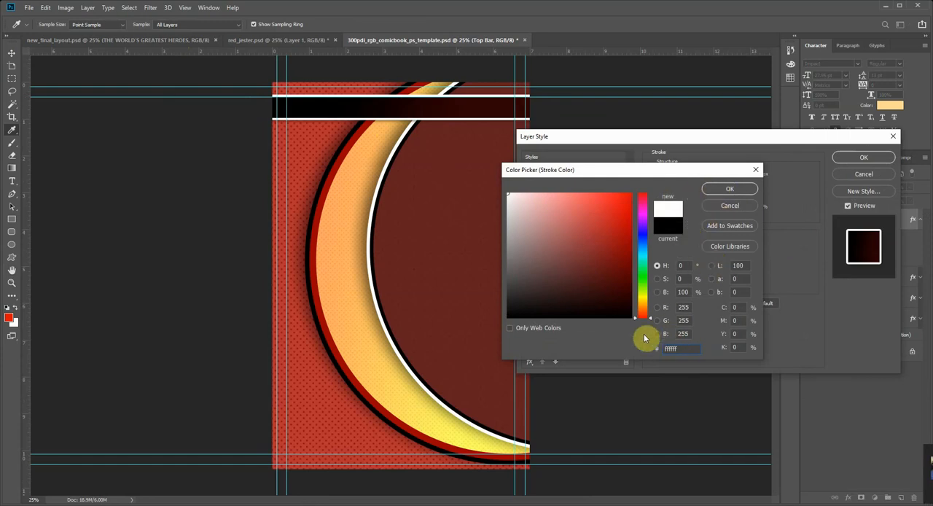
click(726, 193)
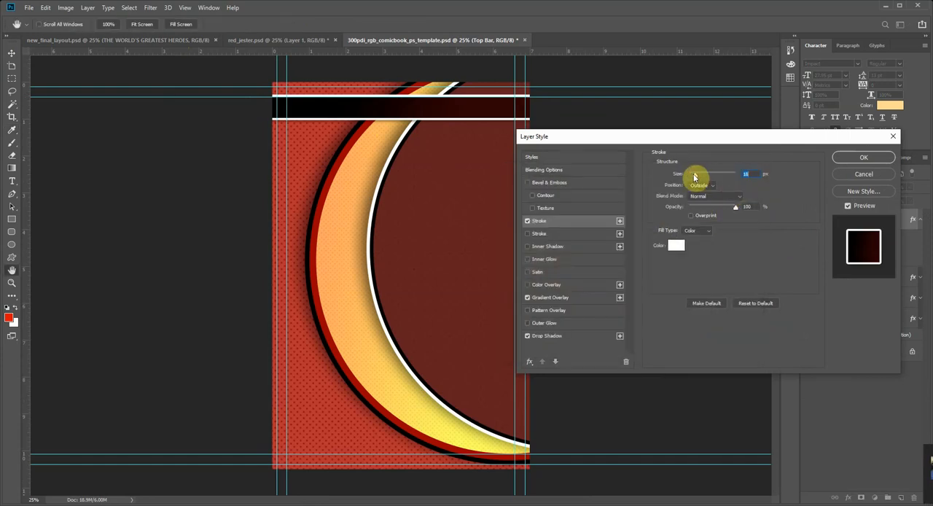
drag(695, 176, 691, 178)
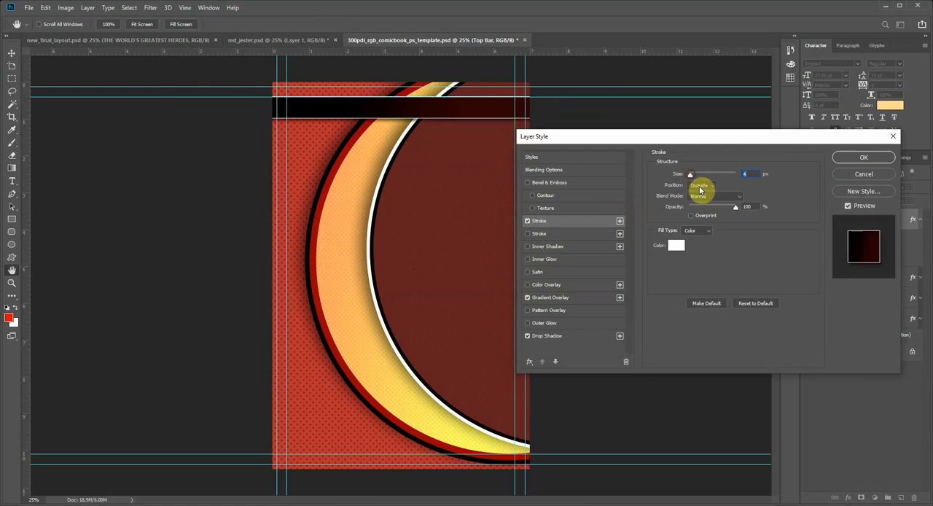
Step: Enable a second, red inside stroke on Top Bar, narrow it to a thin band, and set the white stroke to 5 px inside
click(528, 234)
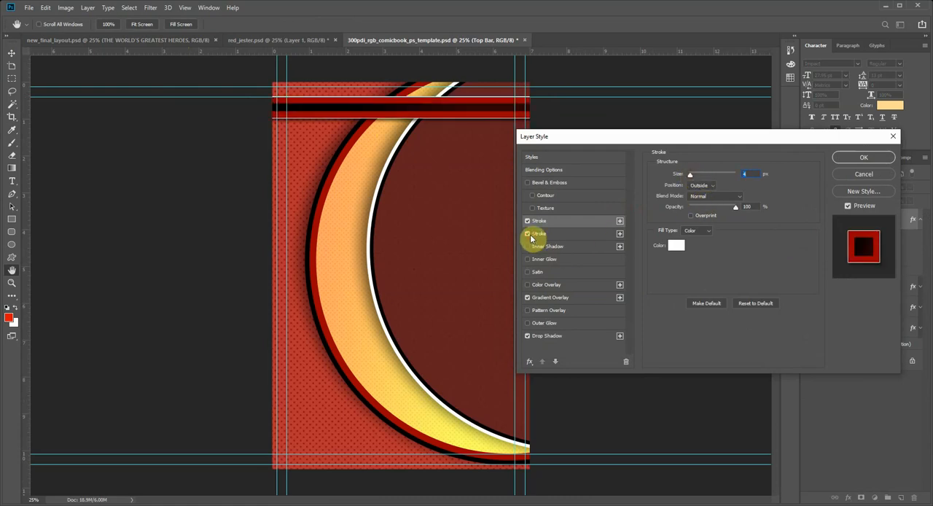
click(701, 185)
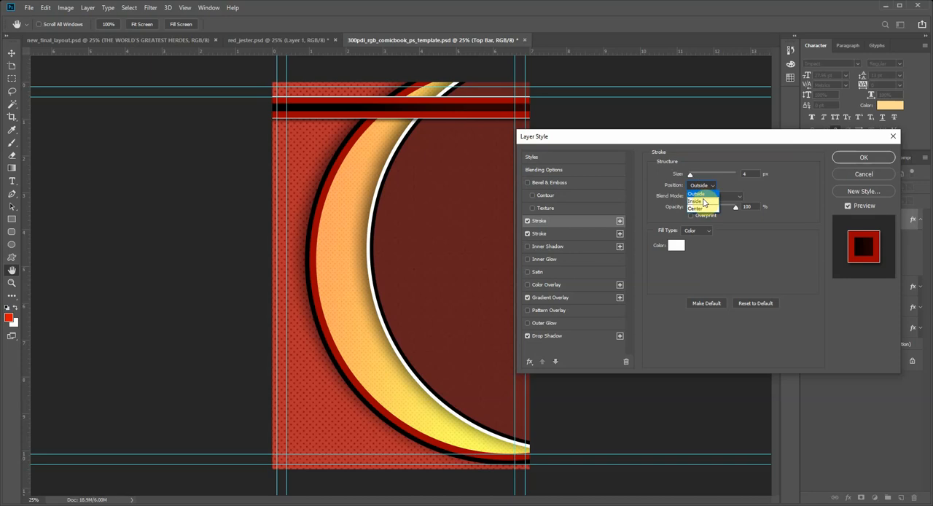
click(704, 202)
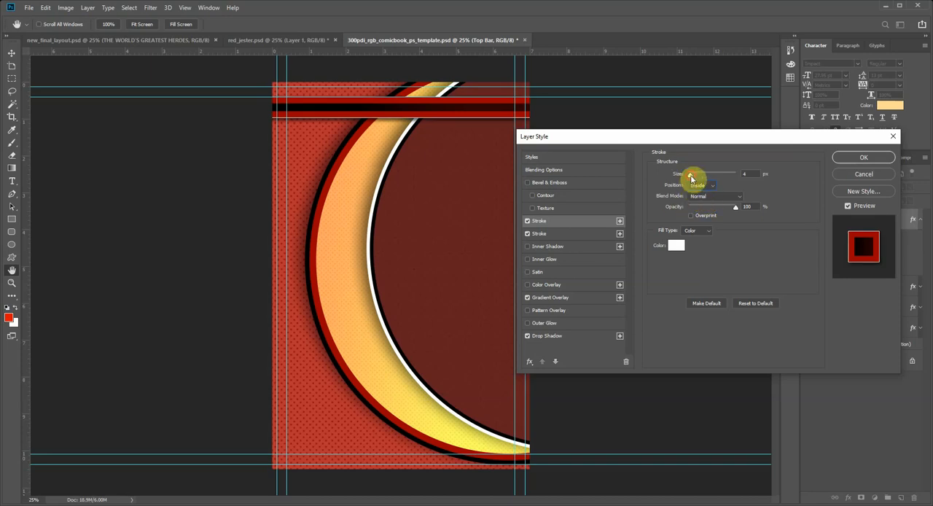
mouse_move(688, 176)
mouse_down()
mouse_move(702, 179)
mouse_move(695, 177)
mouse_up()
click(572, 234)
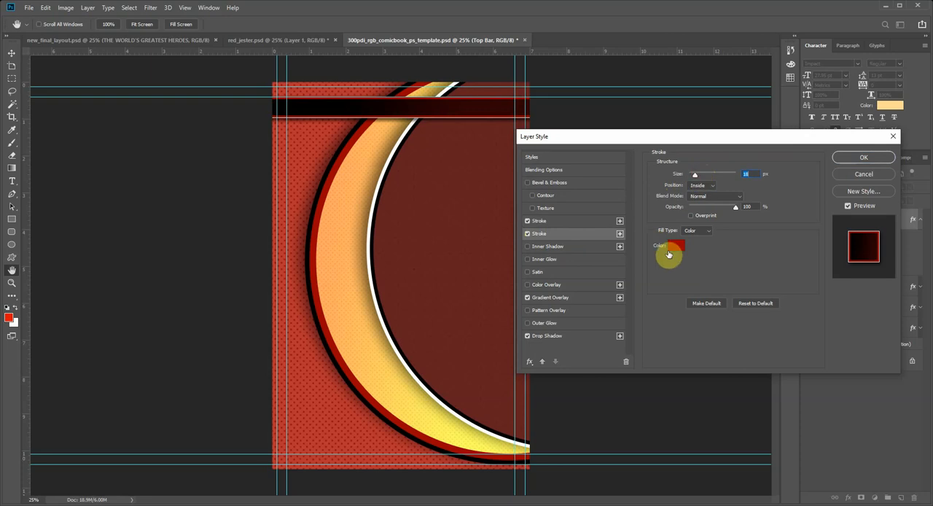
click(552, 225)
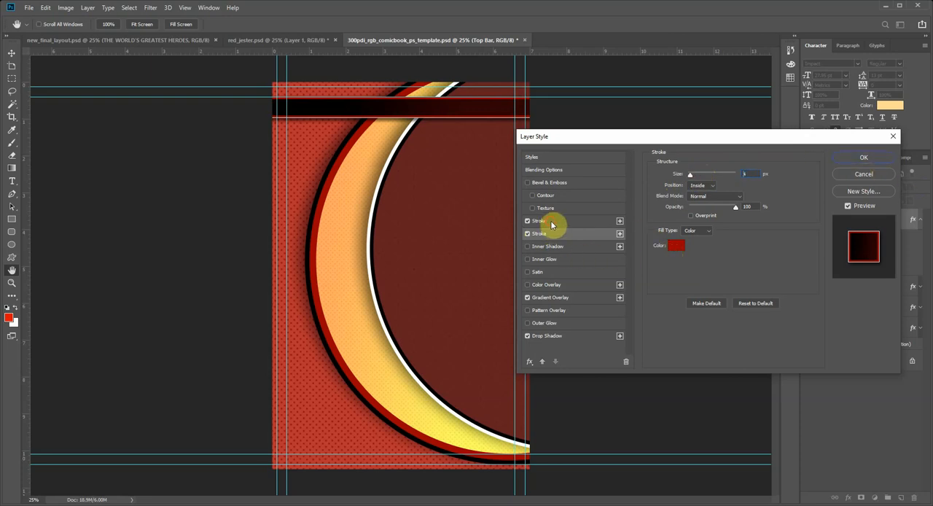
drag(691, 176, 691, 179)
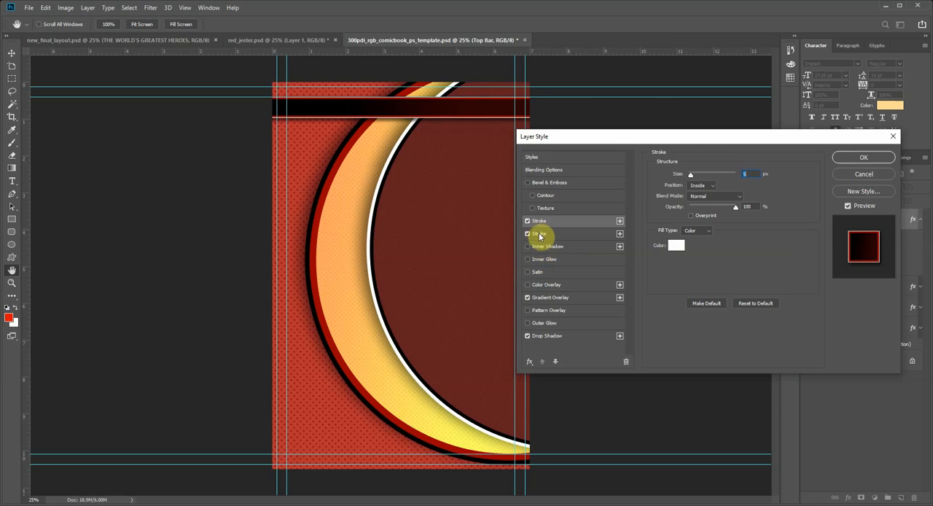
click(862, 157)
Step: Set the angle of the Top Bar gradient overlay to -90° so the gradient runs vertically
click(11, 282)
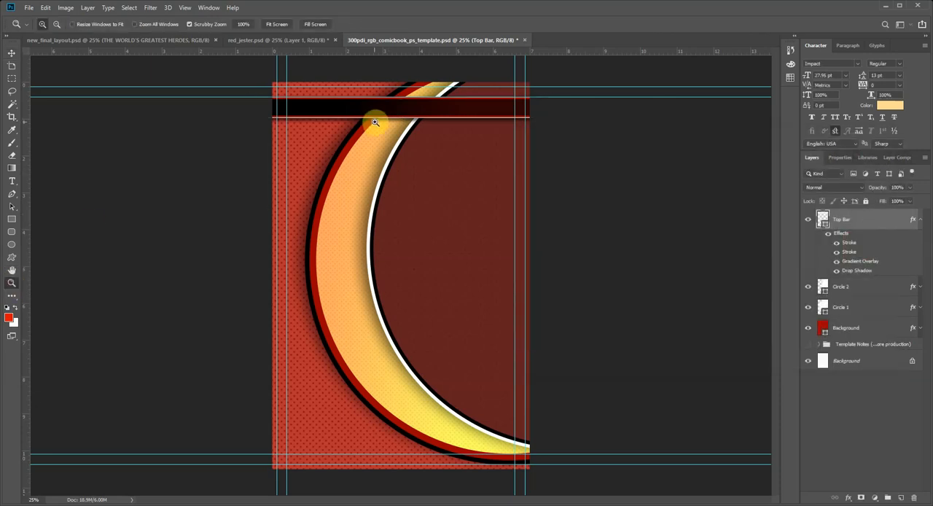
click(399, 118)
click(410, 99)
click(395, 100)
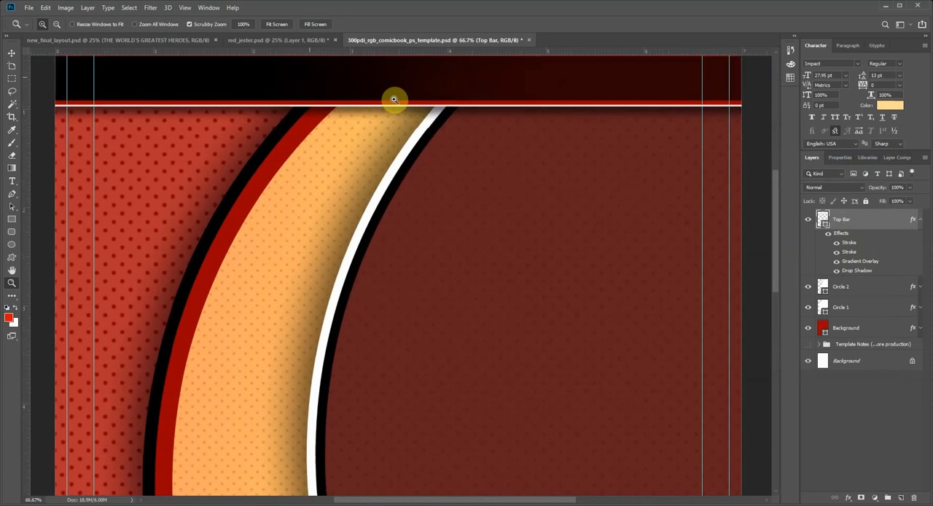
scroll(363, 167, up, 1)
scroll(363, 167, up, 2)
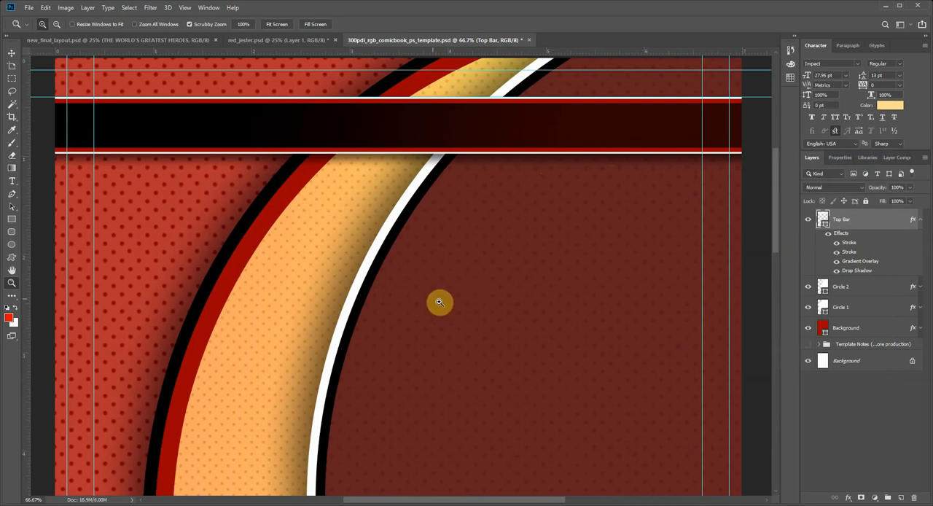
click(12, 54)
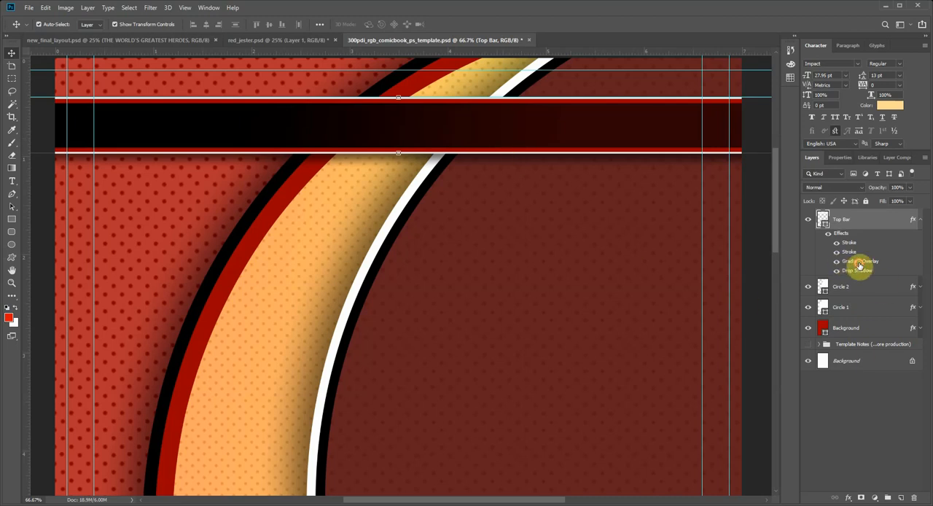
double_click(859, 262)
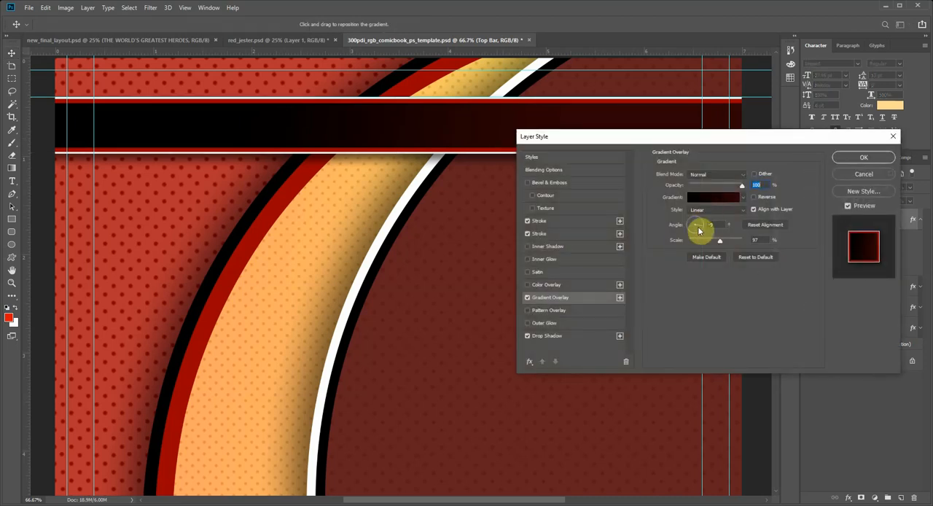
click(695, 233)
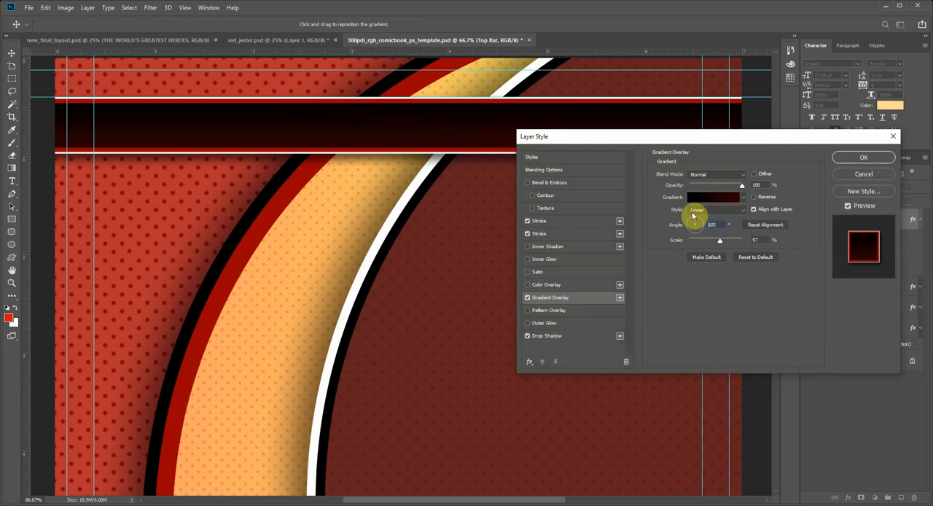
click(695, 212)
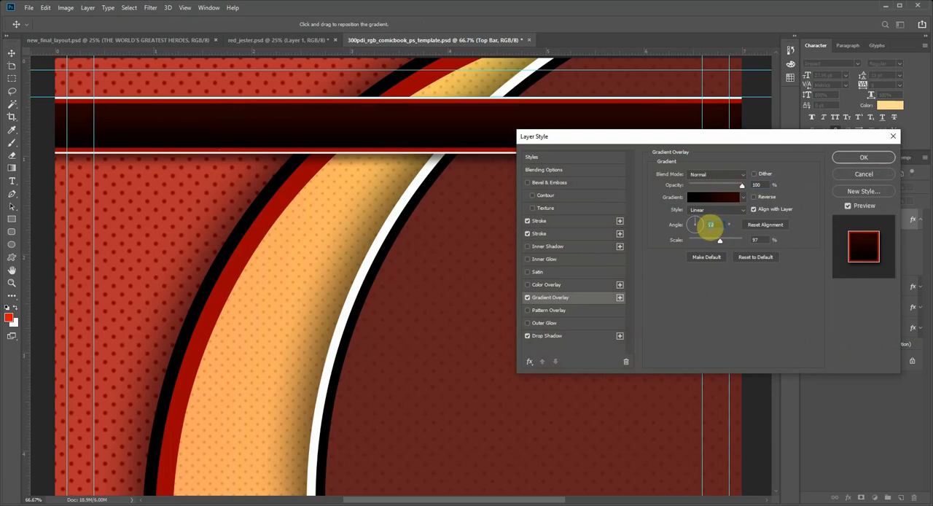
click(697, 227)
drag(697, 228, 695, 241)
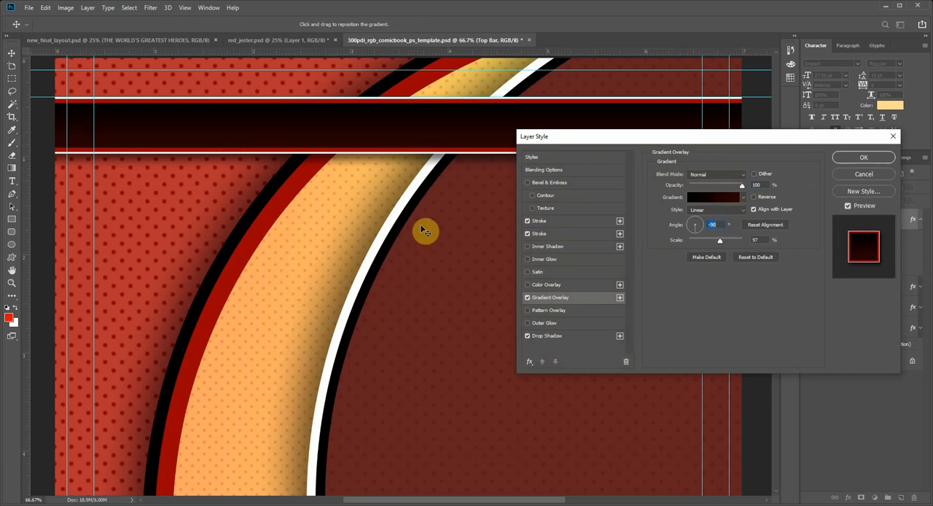
Step: Widen the white stroke on Top Bar to 7 px, keep its position inside, and apply the layer style
click(562, 233)
click(557, 220)
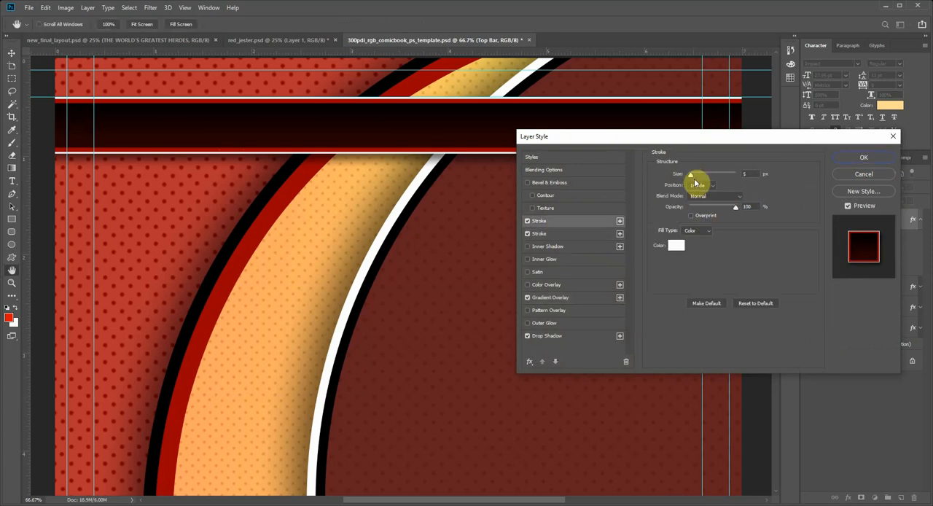
drag(693, 178, 693, 177)
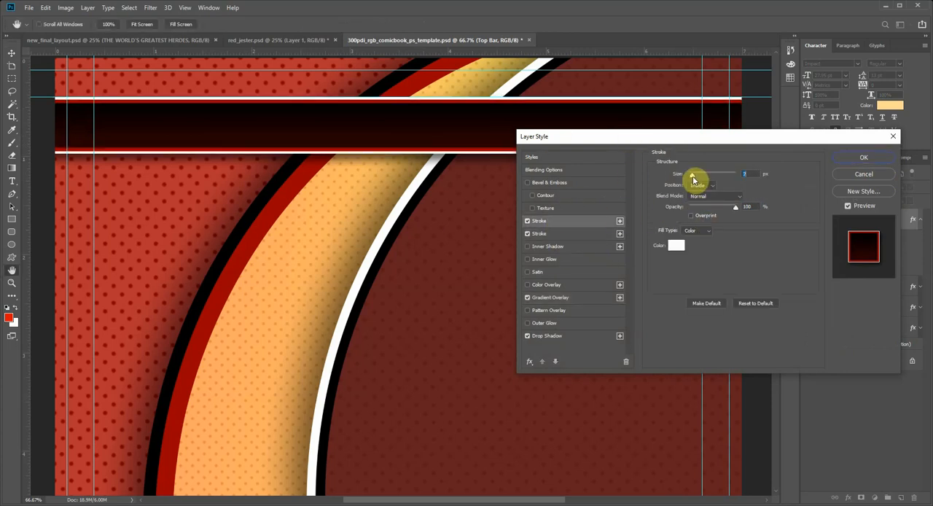
click(699, 185)
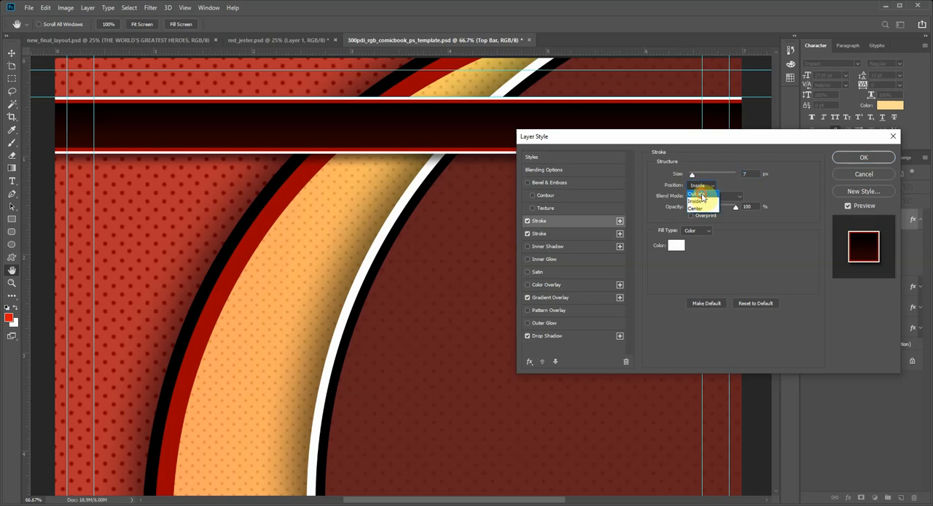
click(701, 194)
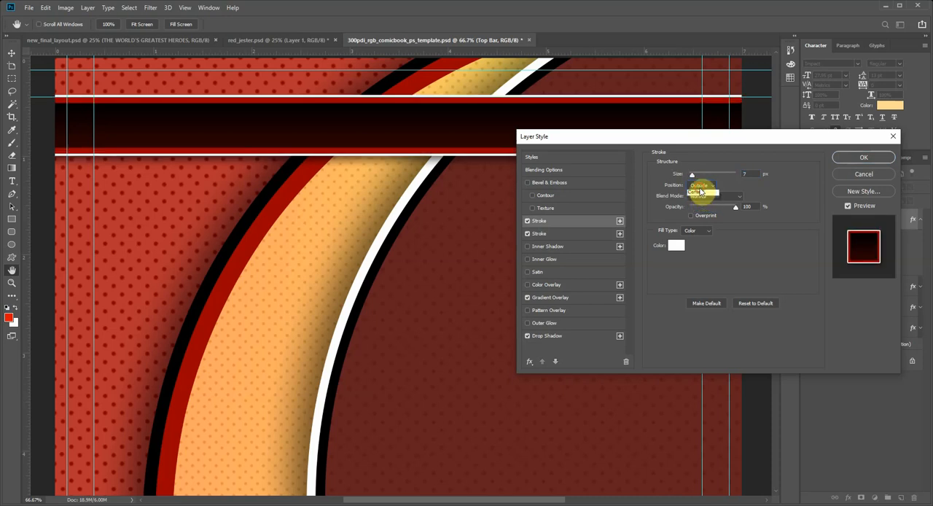
click(700, 195)
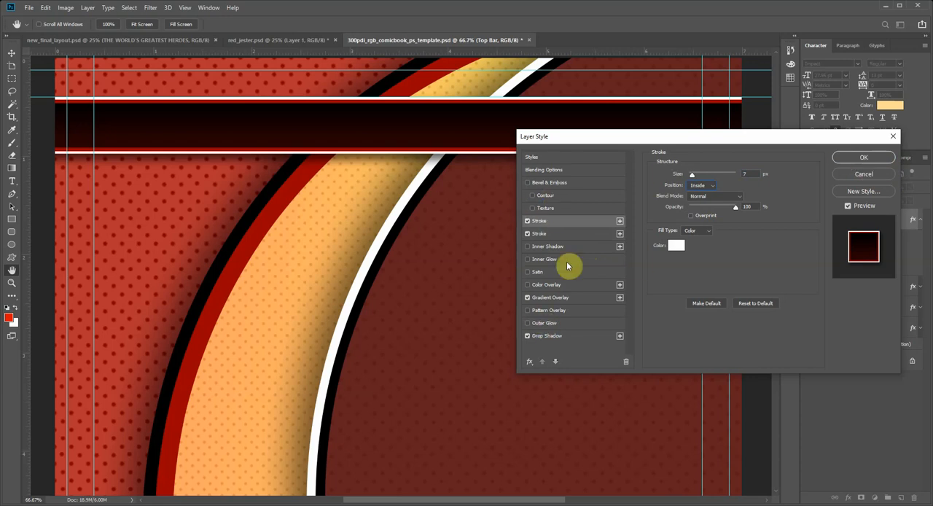
click(863, 158)
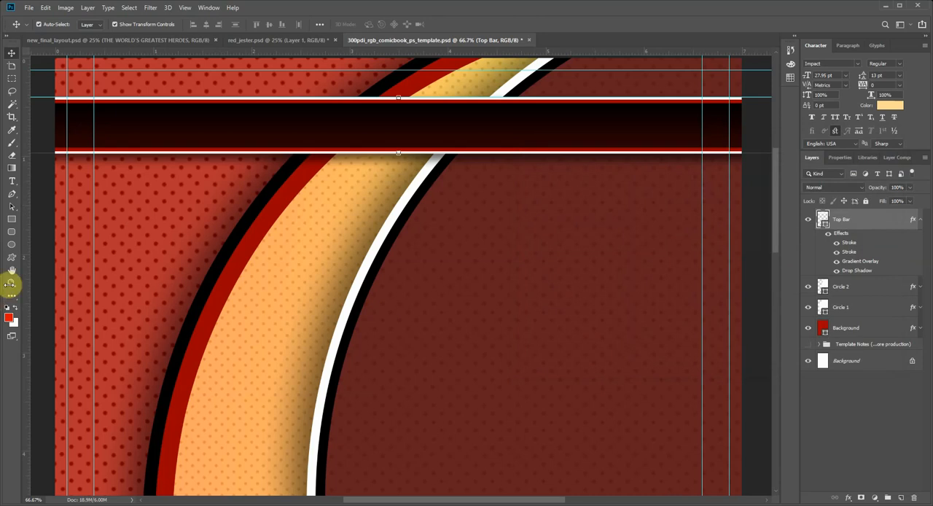
Step: Place a duplicate of the Top Bar layer along the page's lower margin guide and name it Bottom Bar
click(11, 282)
alt+click(305, 259)
alt+click(305, 259)
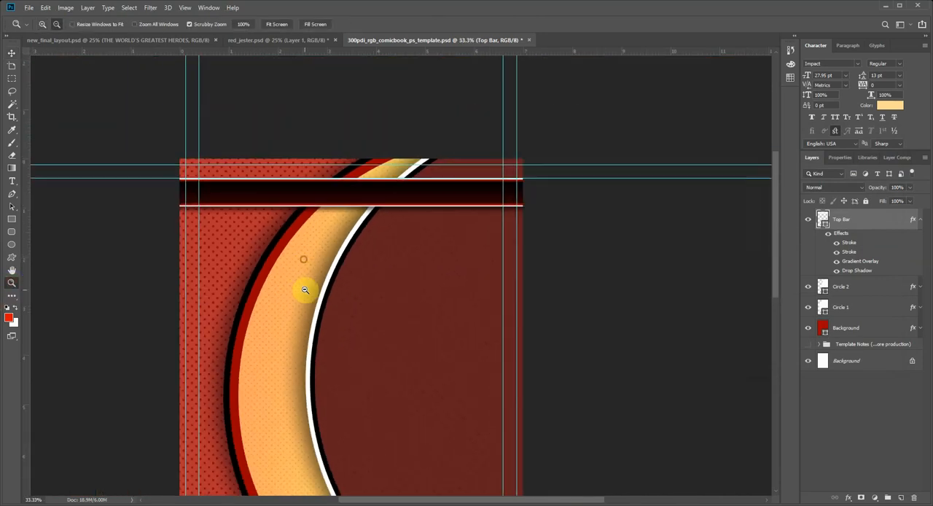
scroll(288, 291, down, 1)
alt+click(286, 286)
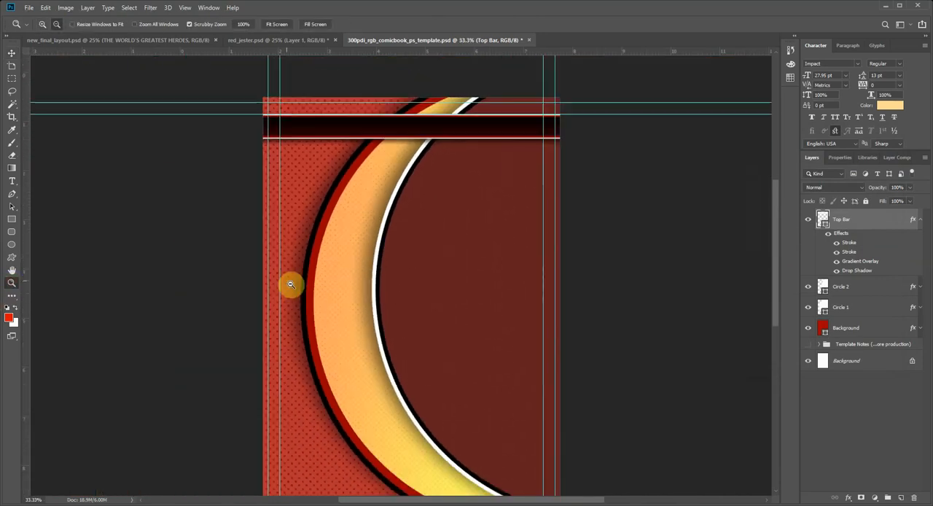
scroll(526, 341, up, 2)
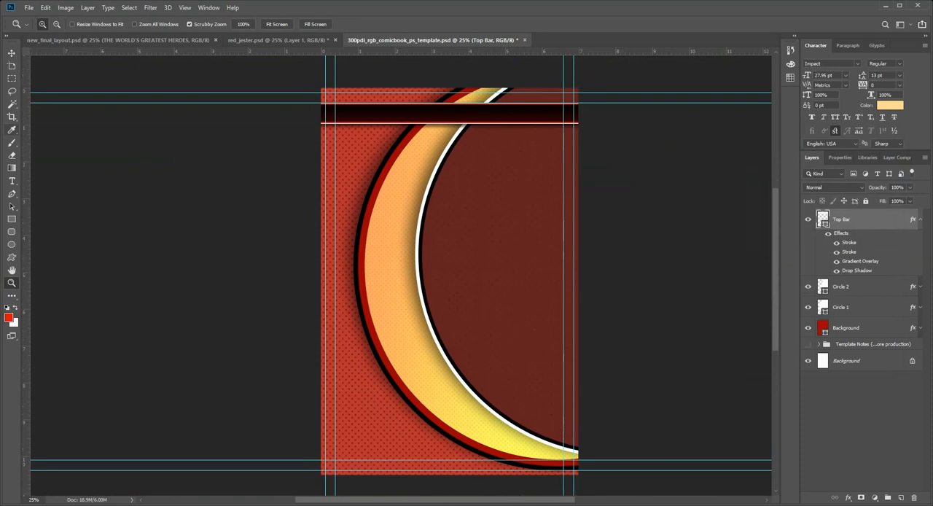
click(11, 52)
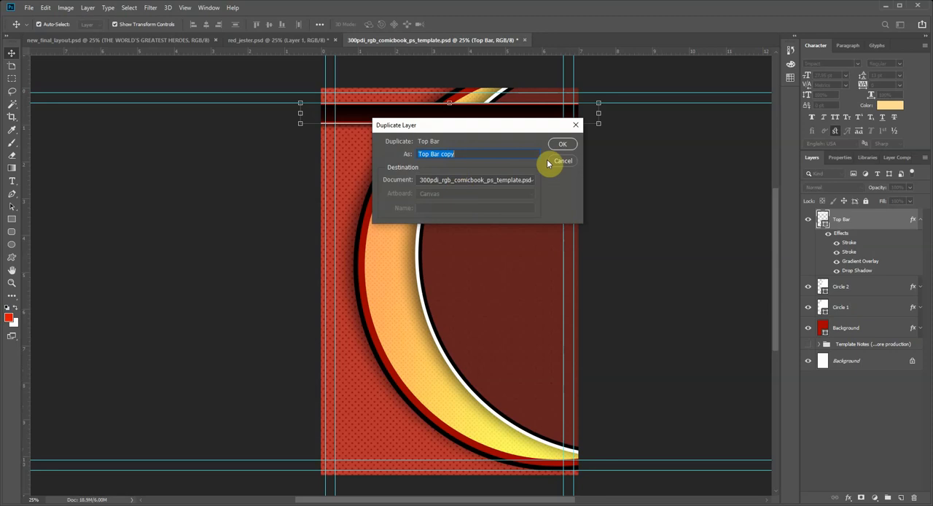
click(570, 143)
drag(485, 112, 499, 451)
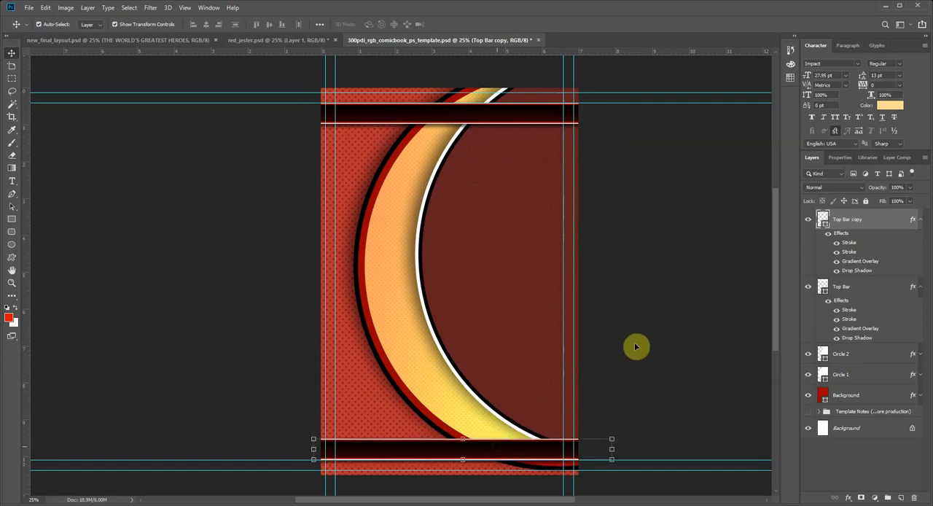
double_click(853, 219)
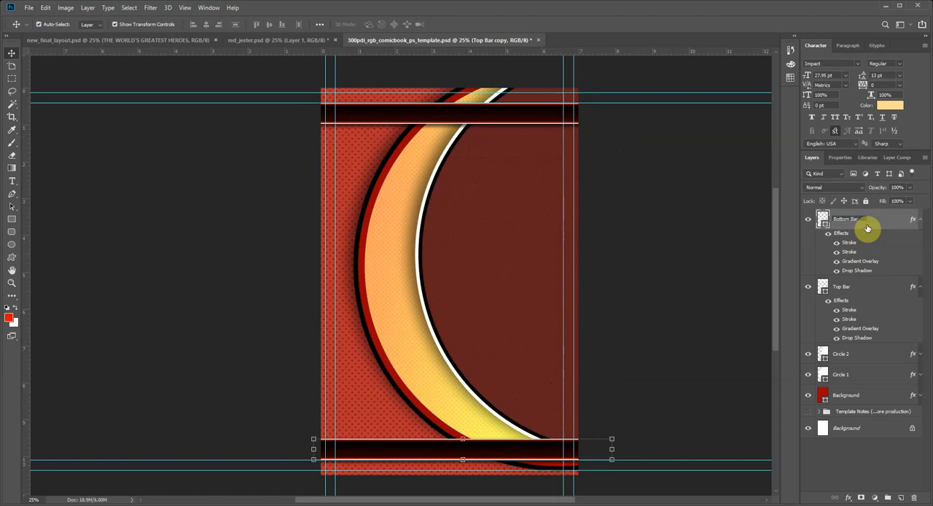
key(Return)
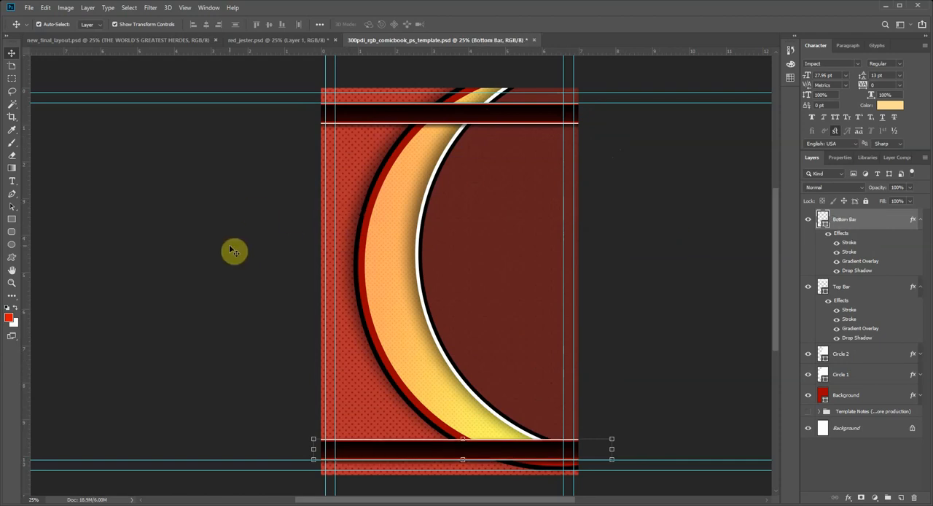
Step: Bring the cut-out figure from red_jester.psd into the comic book template and align it with the page's right edge
click(125, 40)
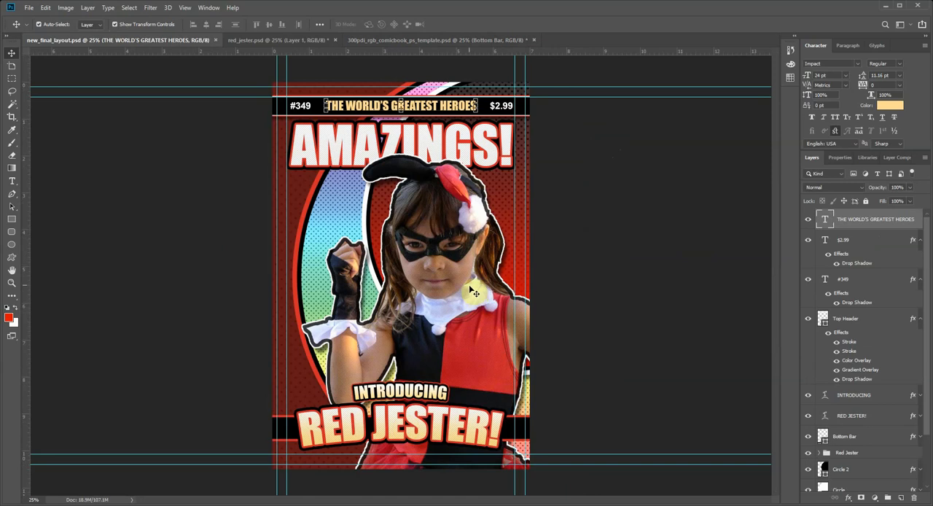
click(273, 40)
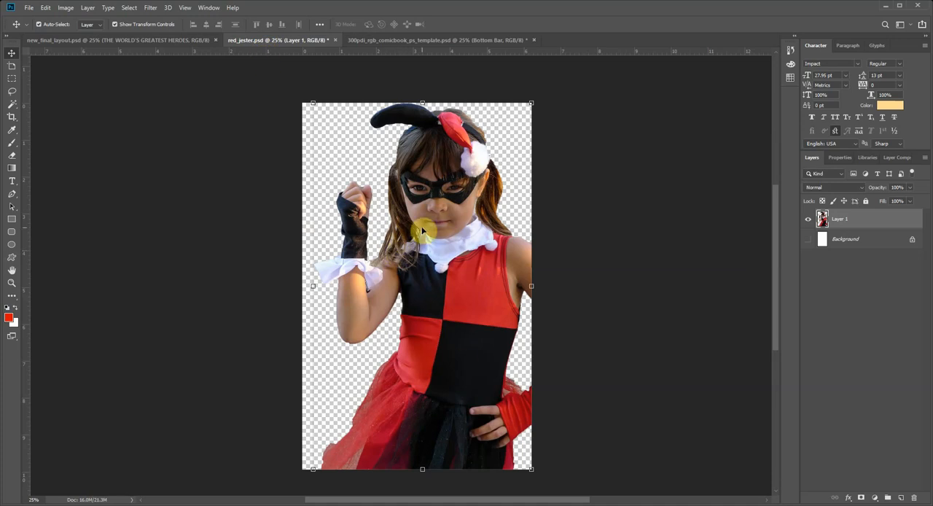
click(808, 239)
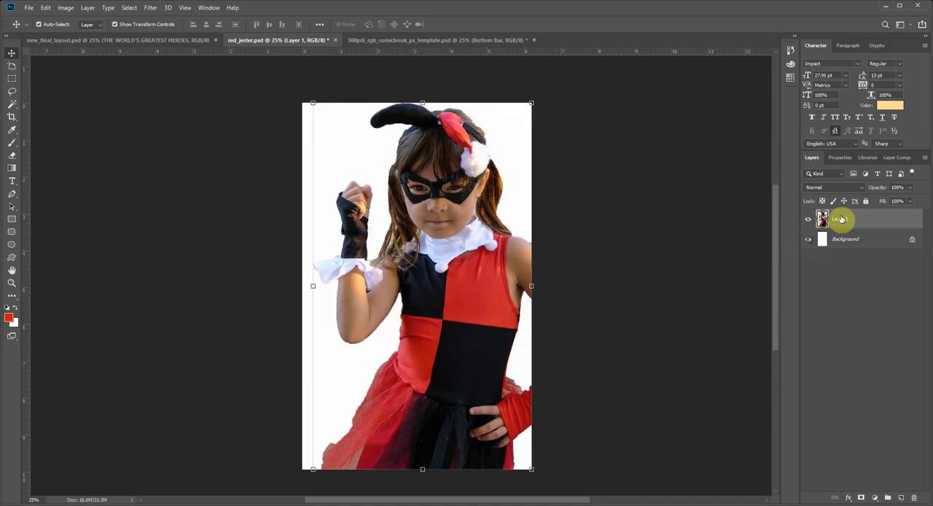
click(809, 240)
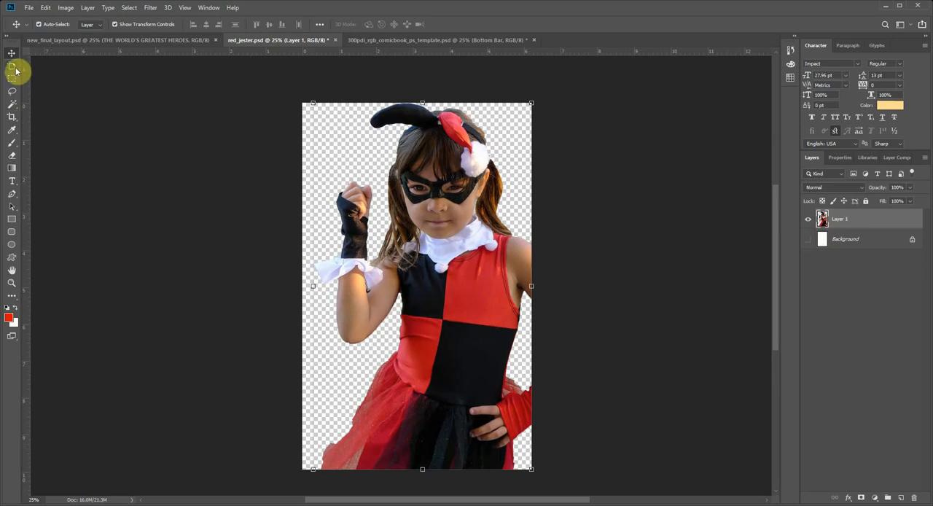
drag(467, 193, 446, 264)
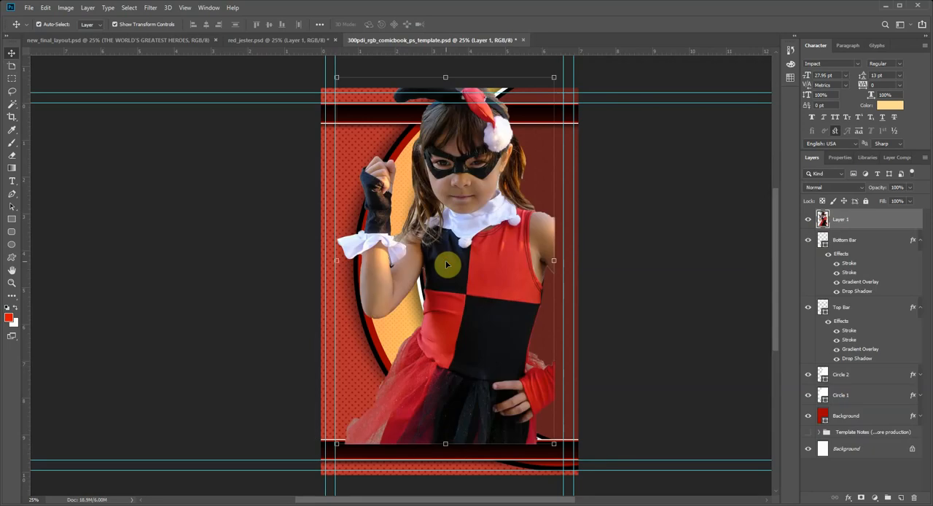
drag(449, 243, 475, 299)
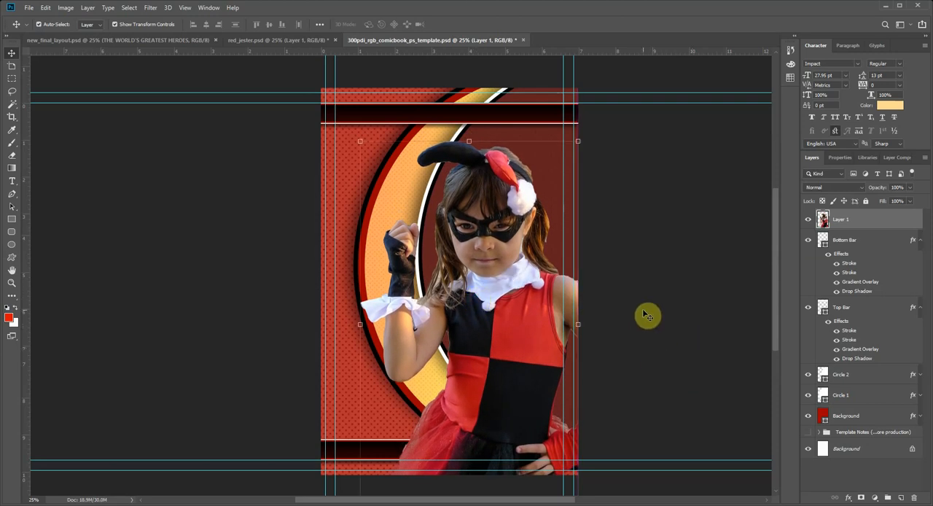
Step: Rename the imported figure's layer as Red Jester
double_click(862, 222)
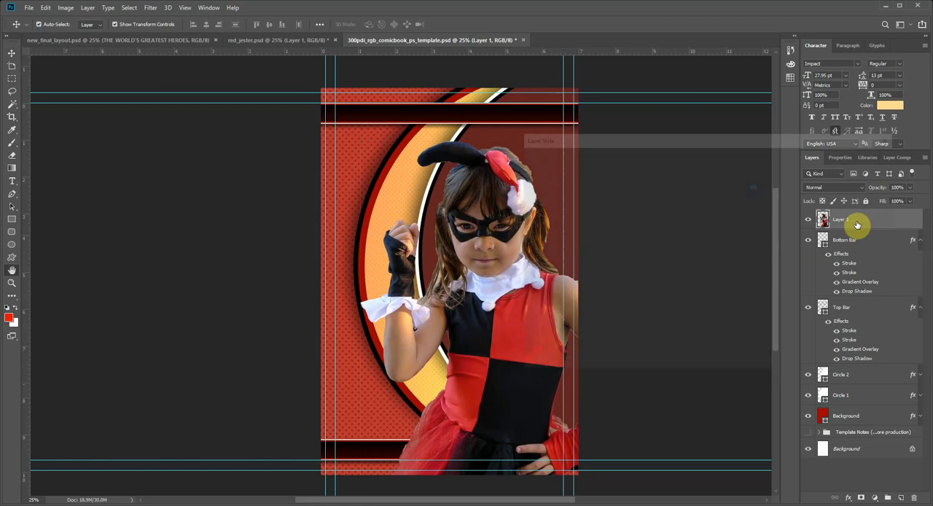
click(854, 167)
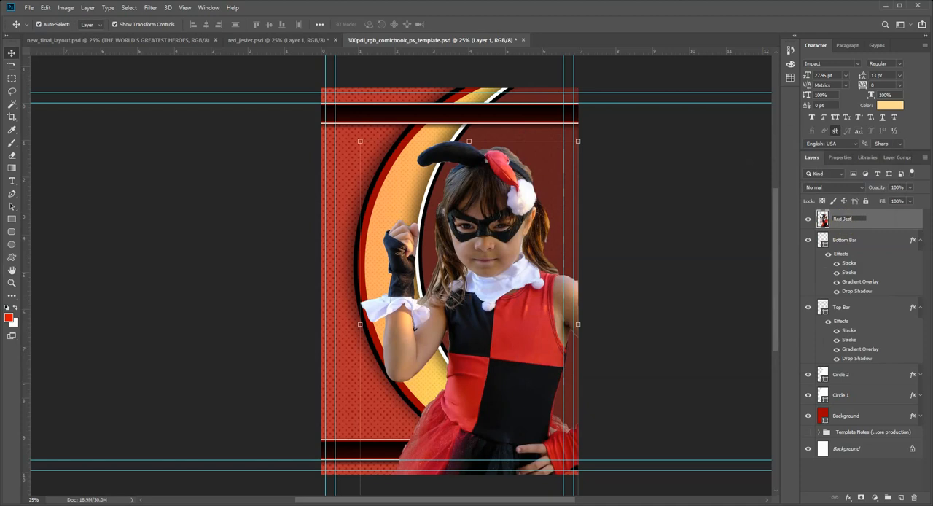
click(886, 226)
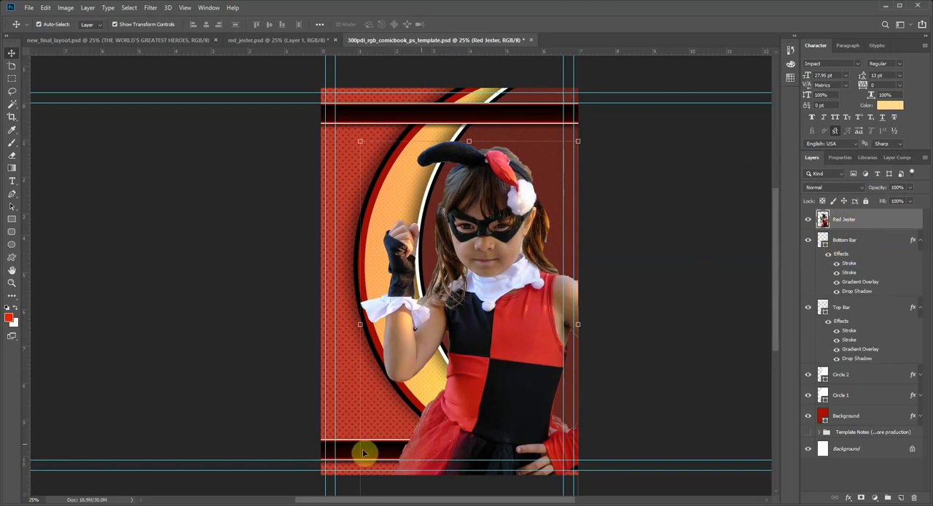
Step: Move the Bottom Bar layer above Red Jester in the layer stack and collapse the effects lists of both bars
click(135, 38)
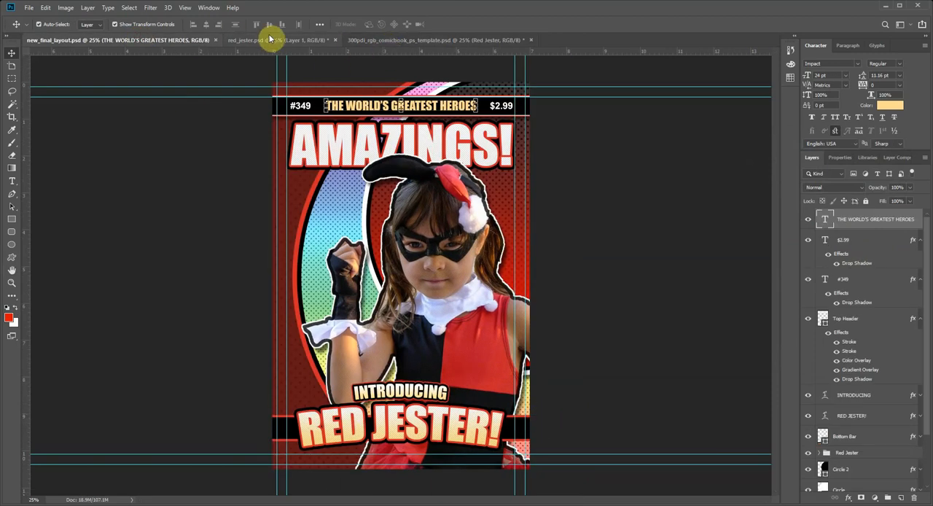
click(363, 39)
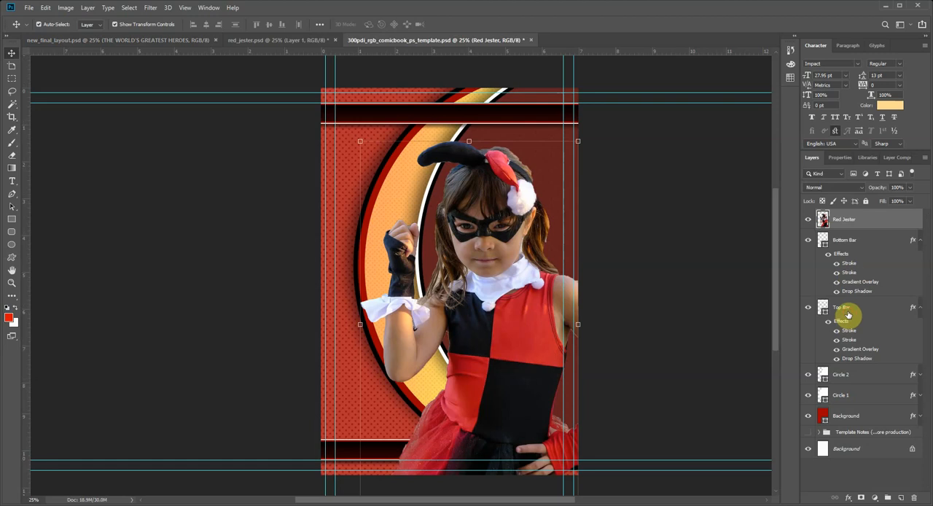
drag(848, 314, 859, 216)
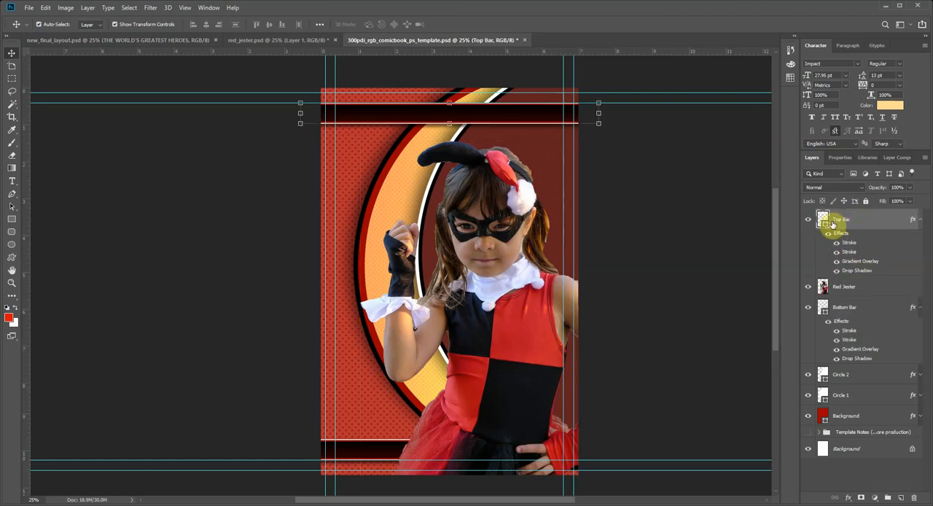
key(ctrl+z)
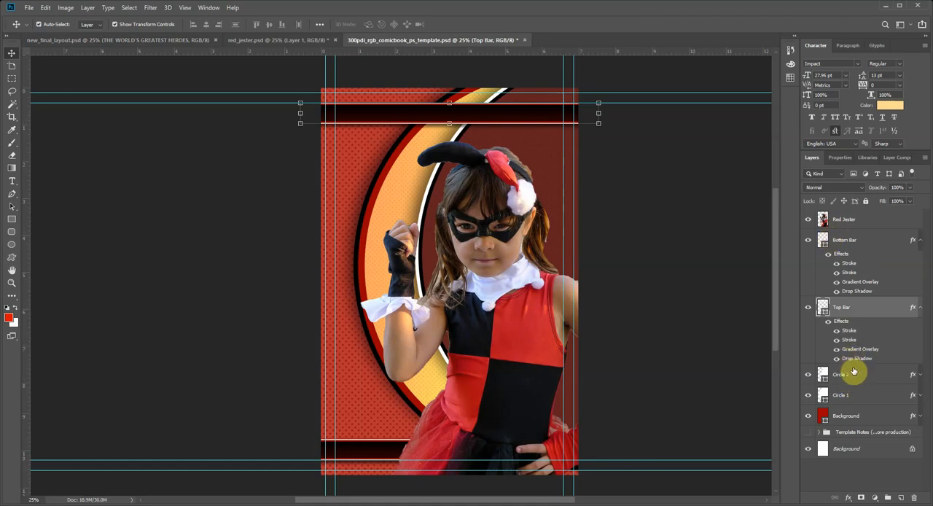
drag(842, 321, 843, 213)
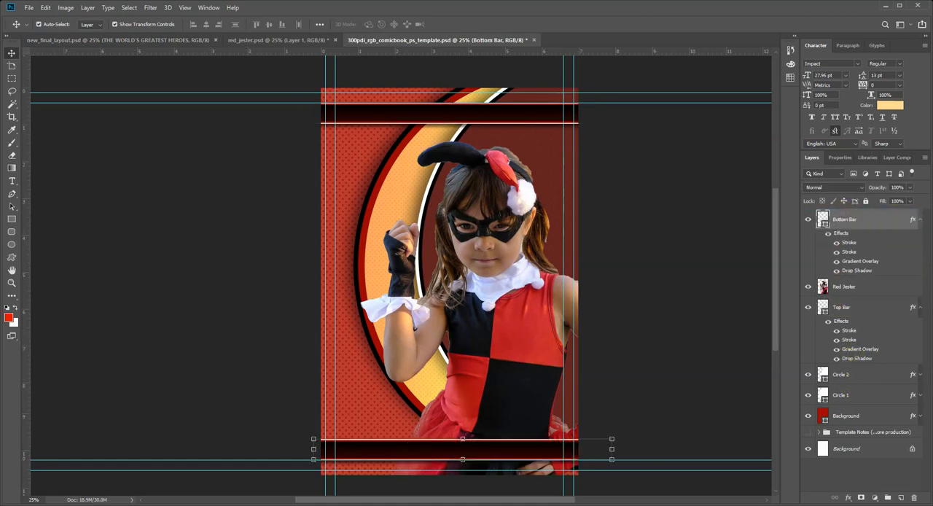
click(662, 378)
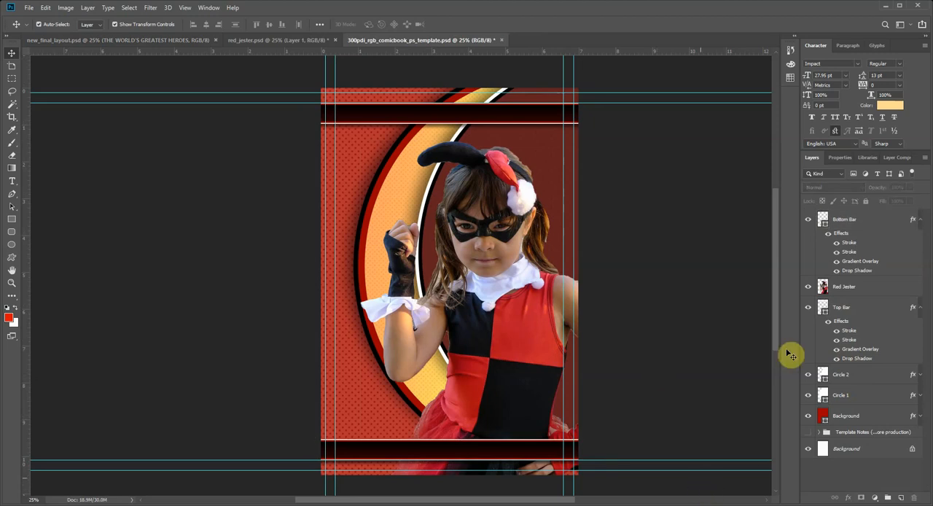
click(921, 306)
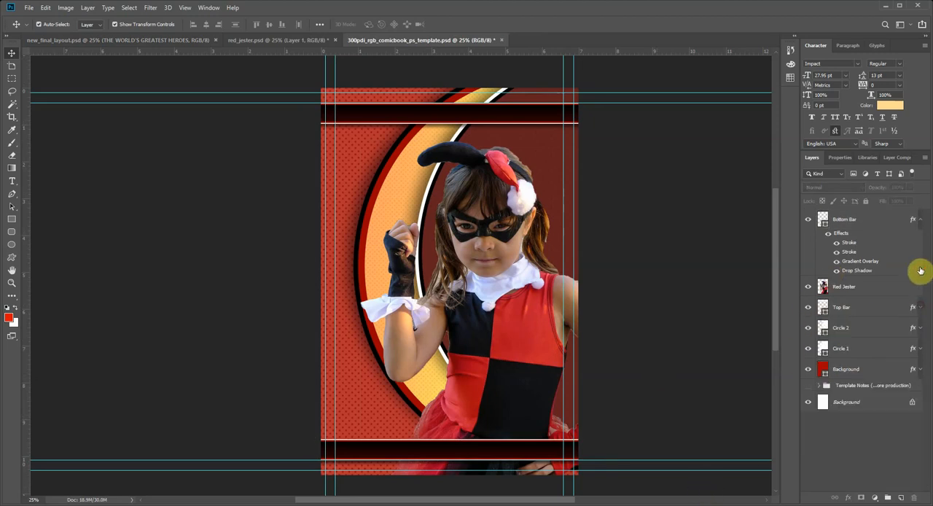
click(919, 223)
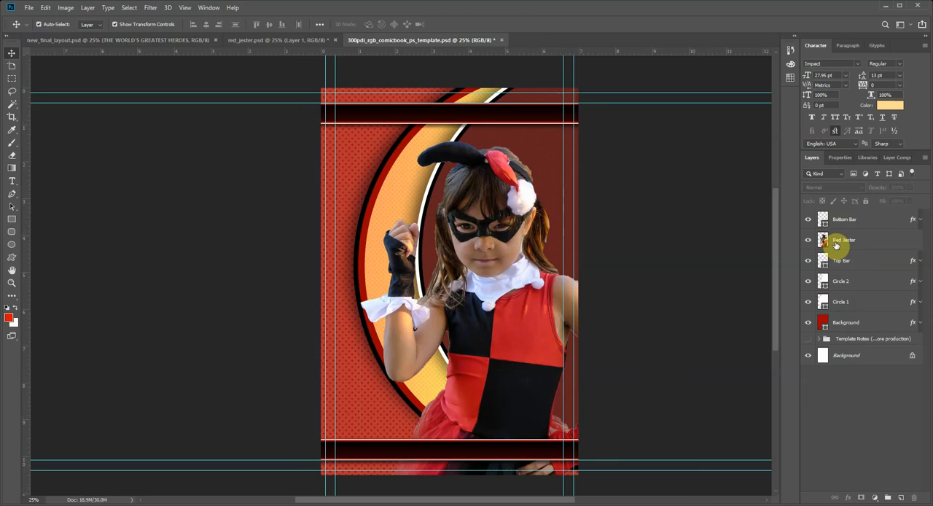
Step: Duplicate the Red Jester layer under the name Red Jester 2
click(843, 242)
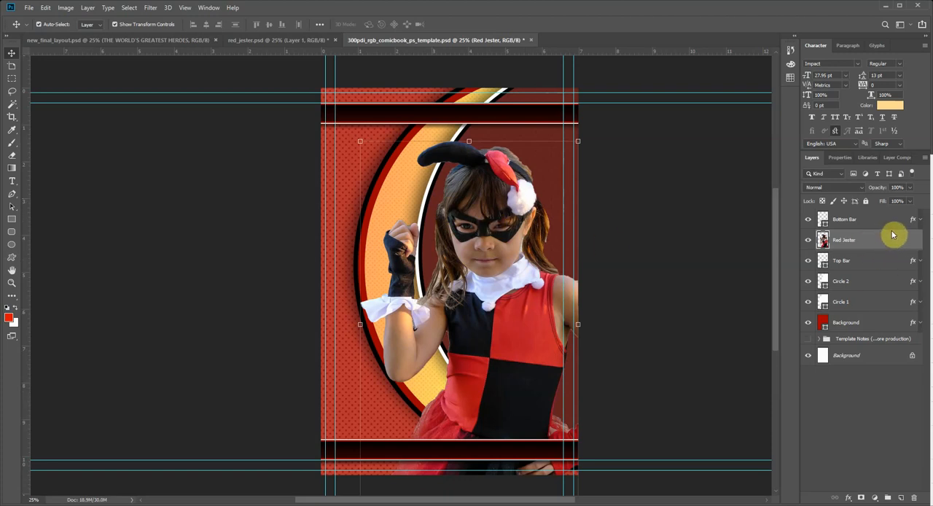
click(931, 188)
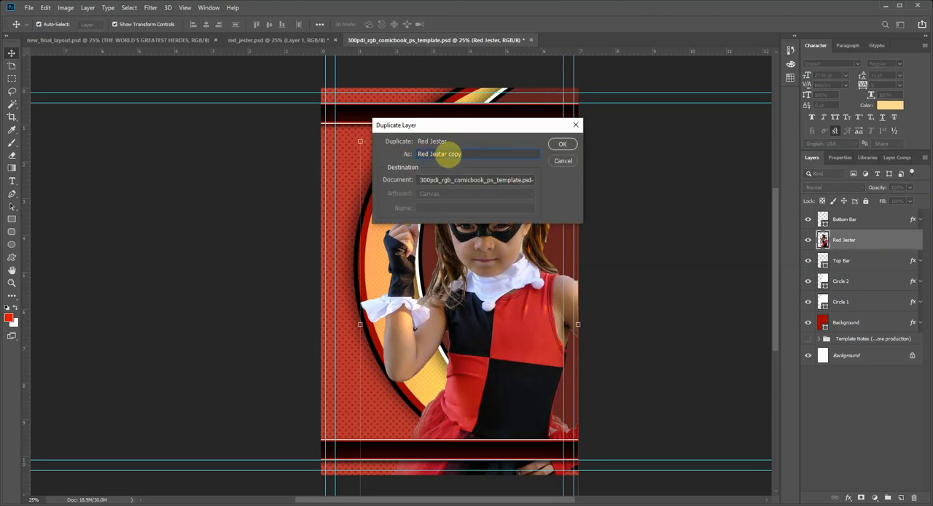
drag(450, 153, 503, 156)
text(2)
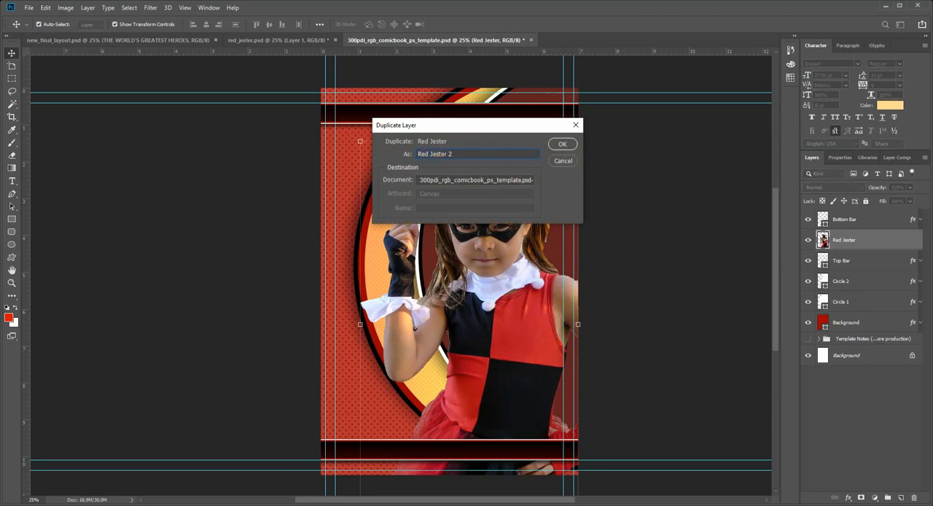
click(562, 143)
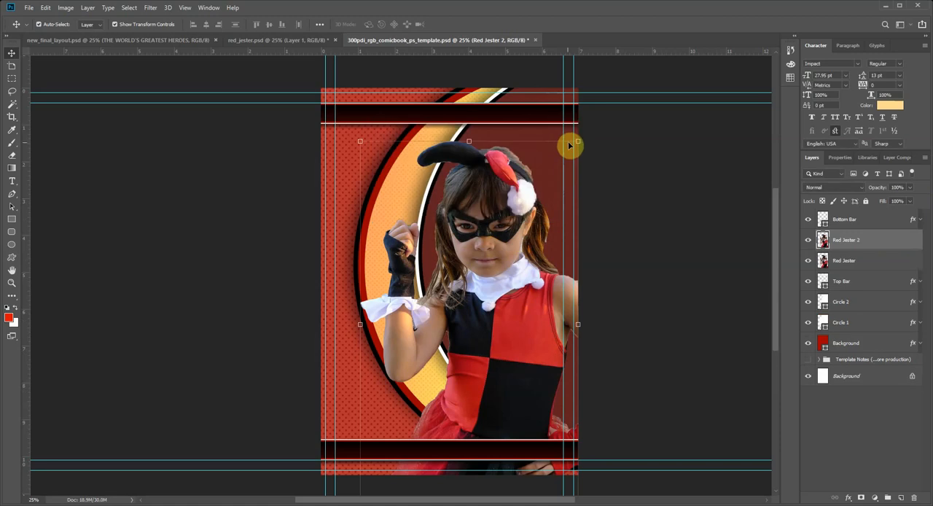
Step: Open the Filter Gallery for the Red Jester 2 layer, collapse the Texture filters and expand the Stylize and Sketch filters
click(150, 8)
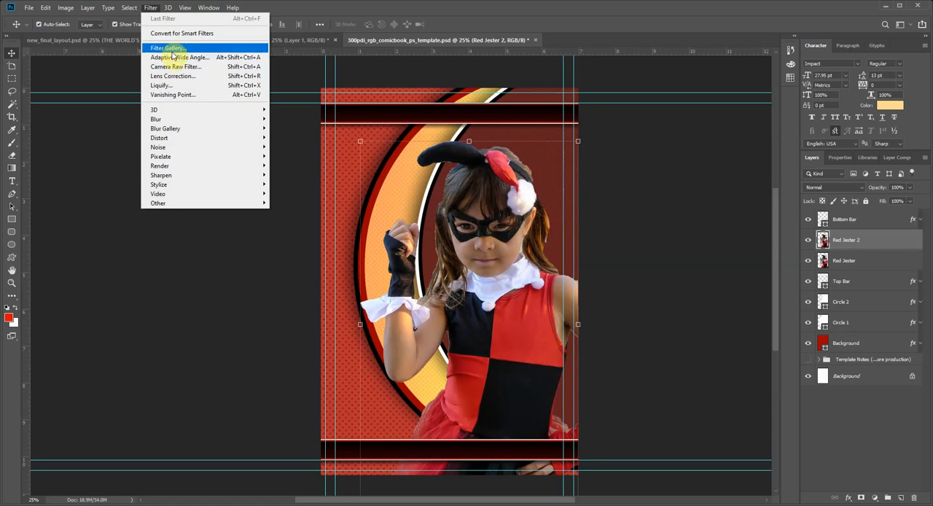
mouse_move(182, 156)
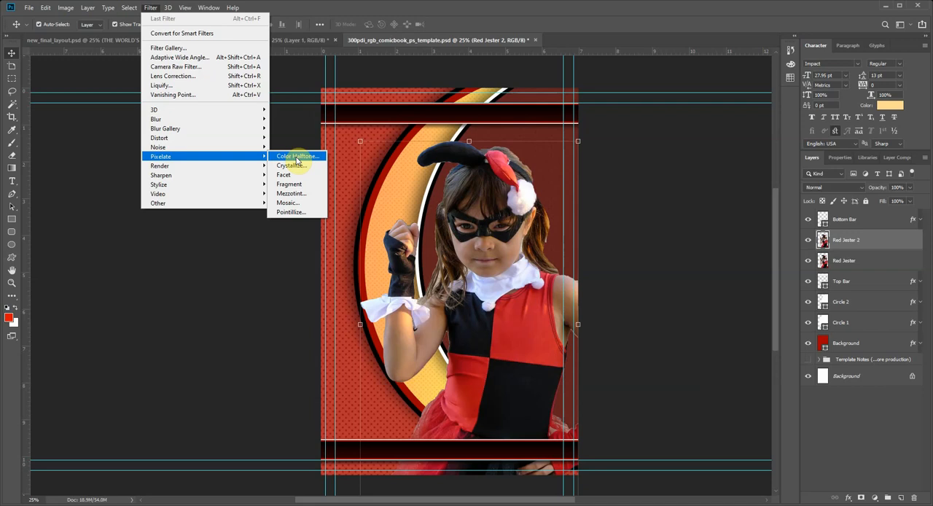
click(182, 48)
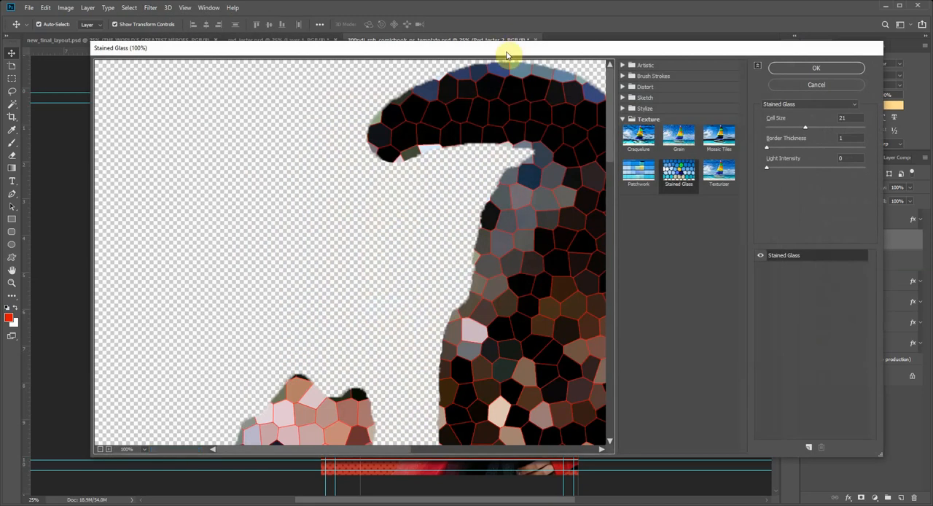
drag(510, 51, 455, 46)
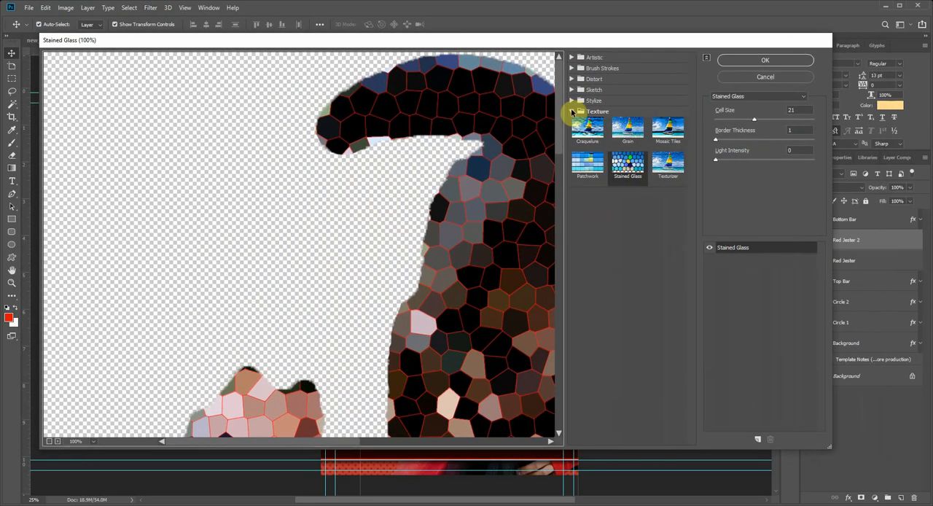
click(573, 109)
click(572, 100)
click(572, 90)
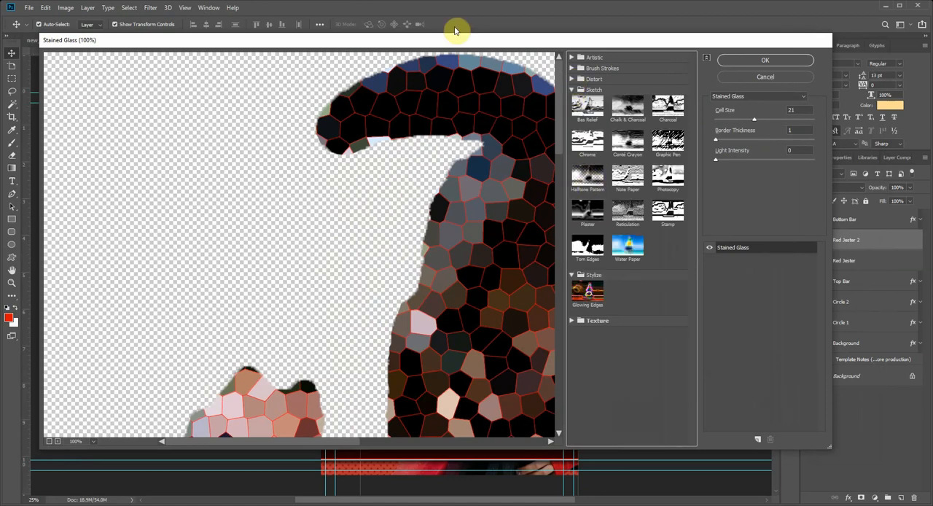
mouse_move(457, 44)
mouse_down()
mouse_move(558, 52)
mouse_move(392, 158)
mouse_move(450, 204)
mouse_move(450, 237)
mouse_move(459, 43)
mouse_up()
Step: Compare Sketch filters such as Conté Crayon, Bas Relief and Chalk & Charcoal on the figure, and choose Halftone Pattern
click(596, 180)
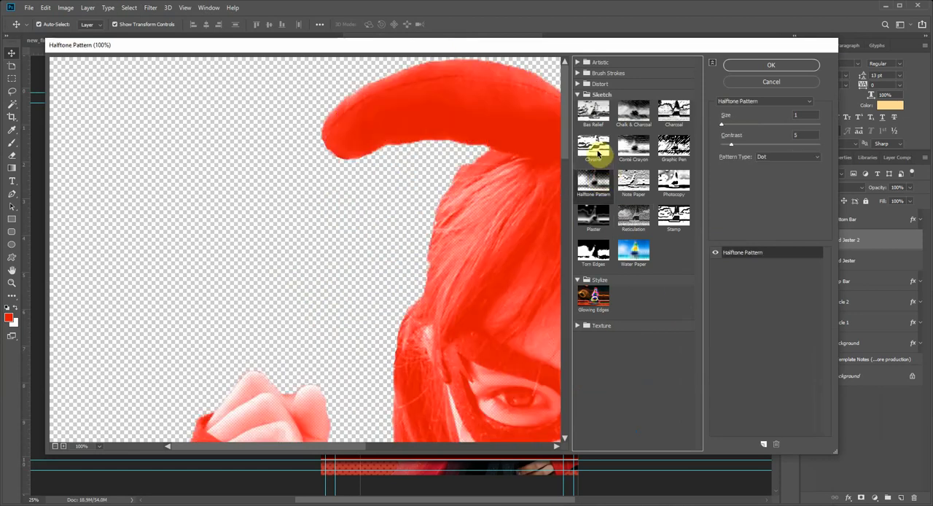
click(645, 184)
click(633, 150)
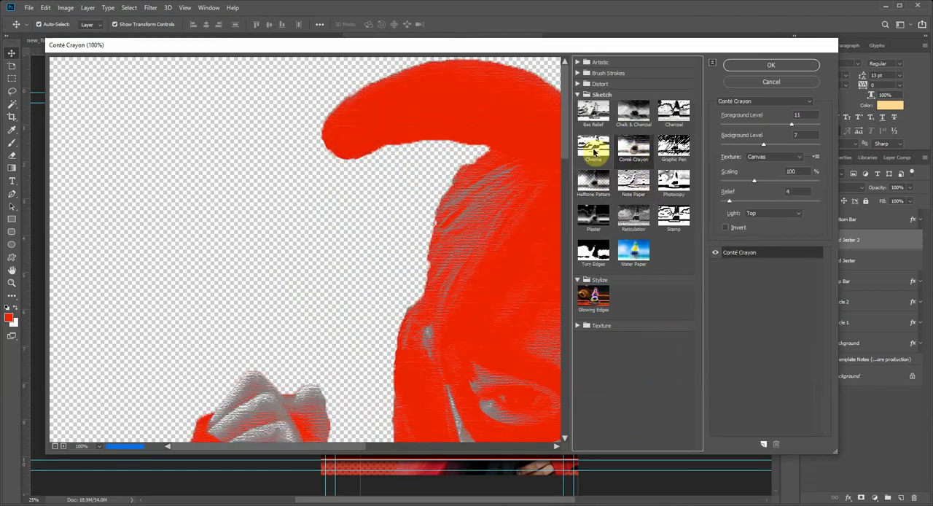
click(594, 148)
click(592, 196)
click(593, 148)
click(594, 111)
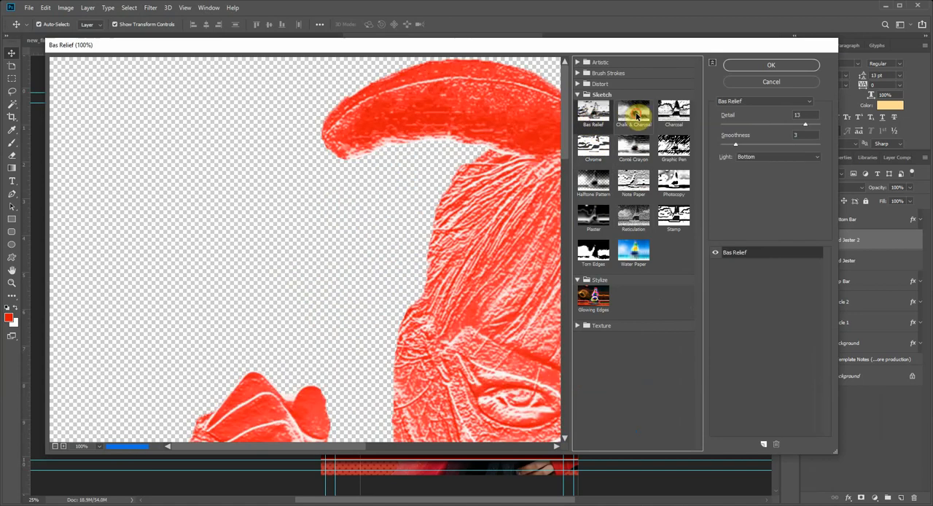
click(633, 111)
click(593, 181)
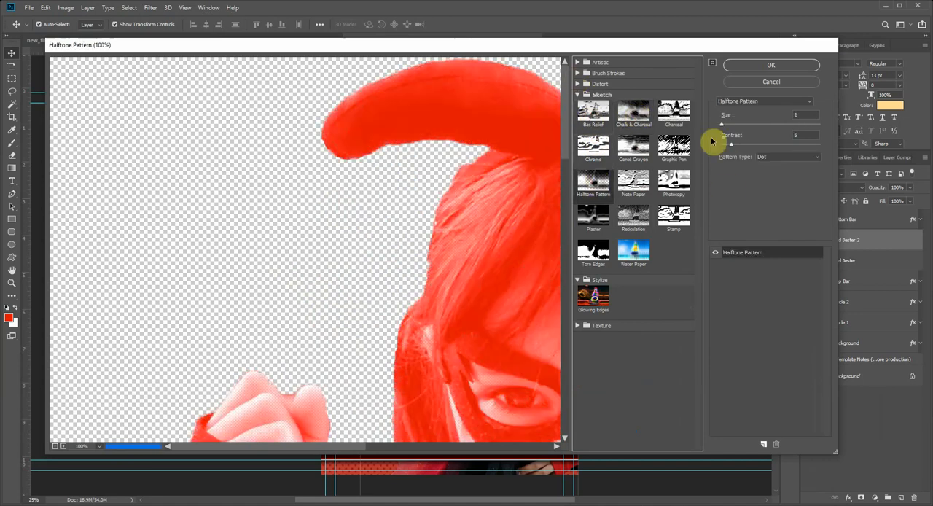
Step: Set the Halftone Pattern's Size to 2 and its Contrast to 10
click(731, 125)
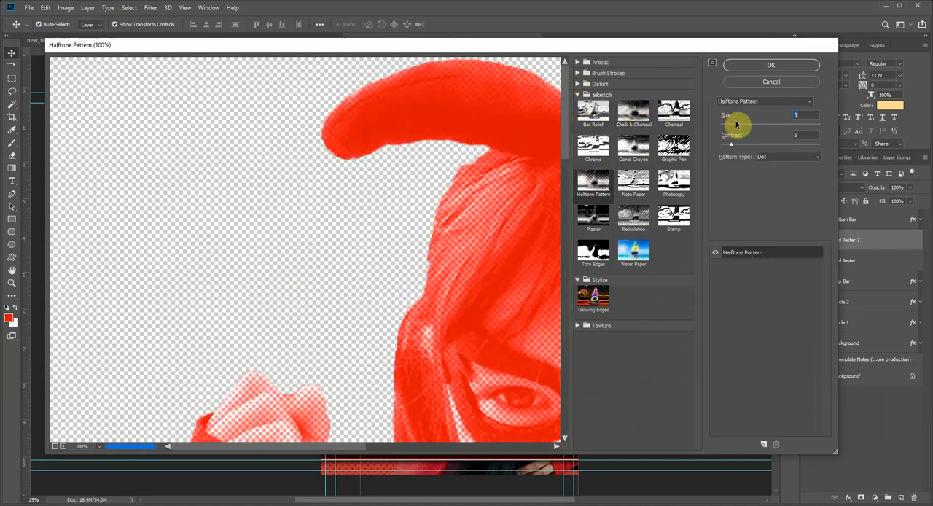
drag(461, 198, 364, 301)
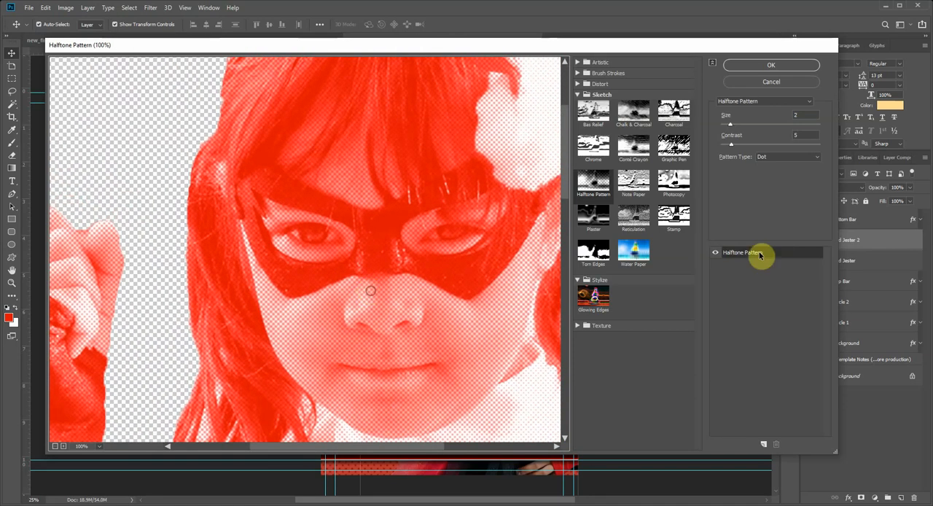
click(736, 102)
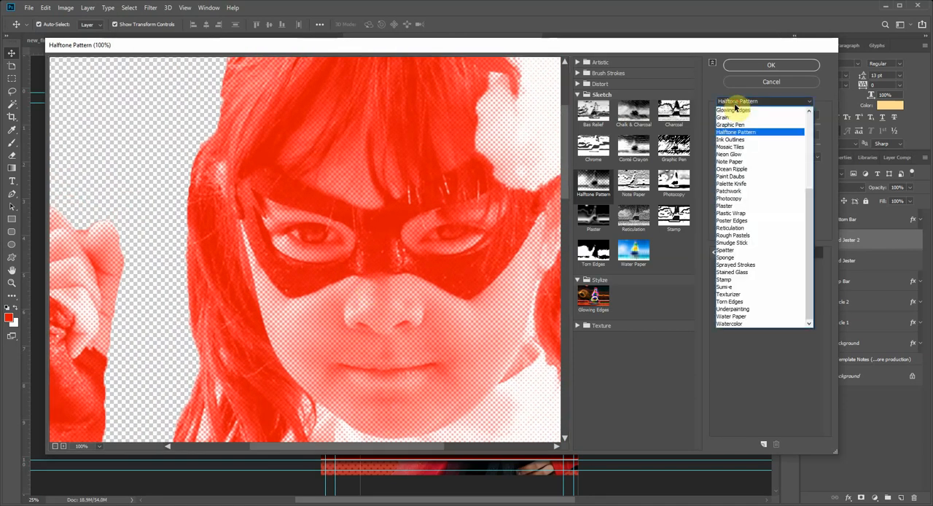
click(738, 104)
click(737, 104)
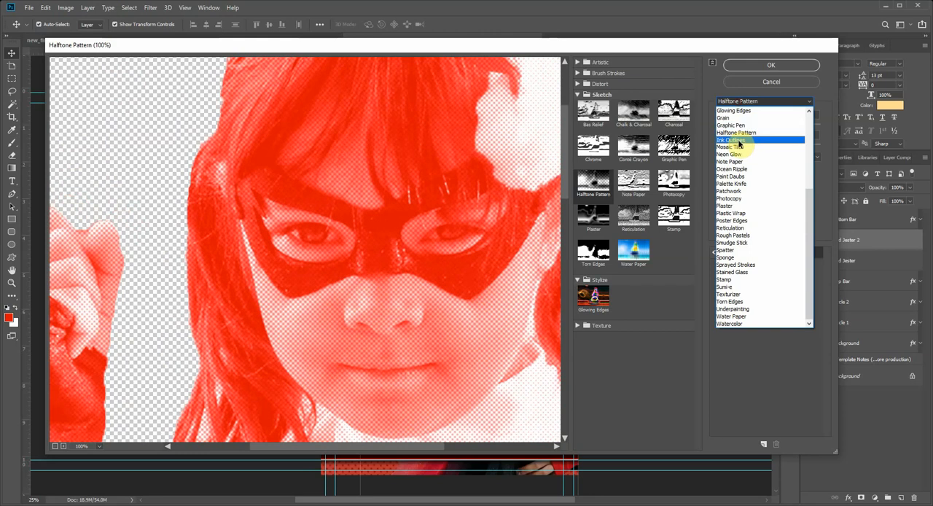
click(739, 140)
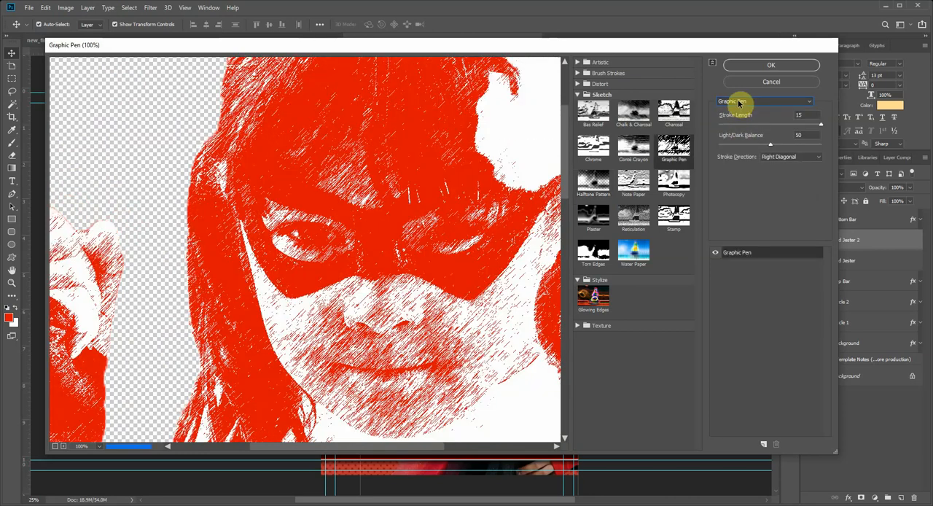
click(738, 103)
click(738, 130)
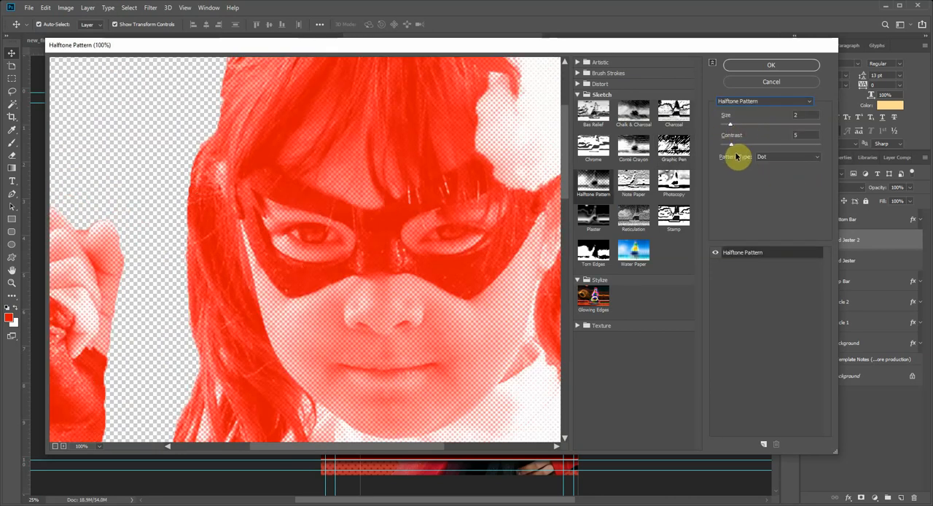
mouse_move(731, 145)
mouse_down()
mouse_move(755, 148)
mouse_move(731, 147)
mouse_up()
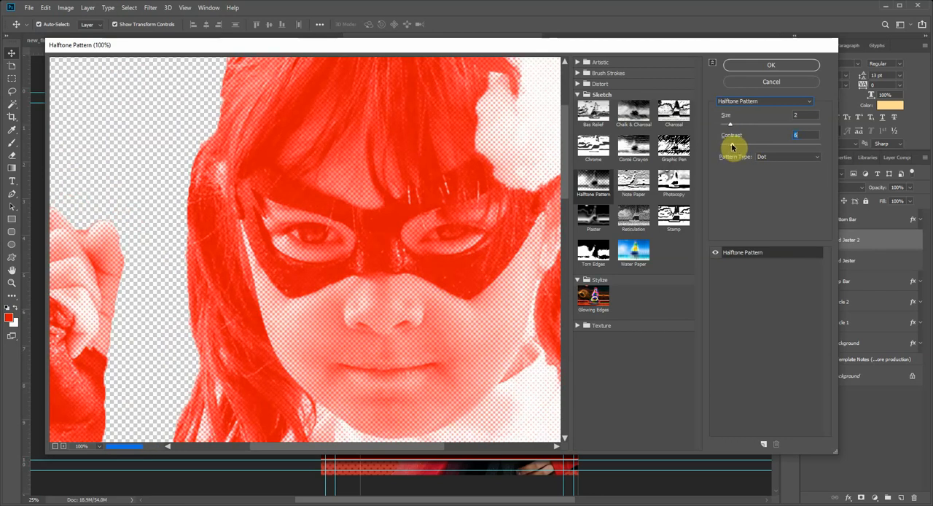
mouse_move(733, 127)
mouse_down()
mouse_move(743, 131)
mouse_move(731, 130)
mouse_up()
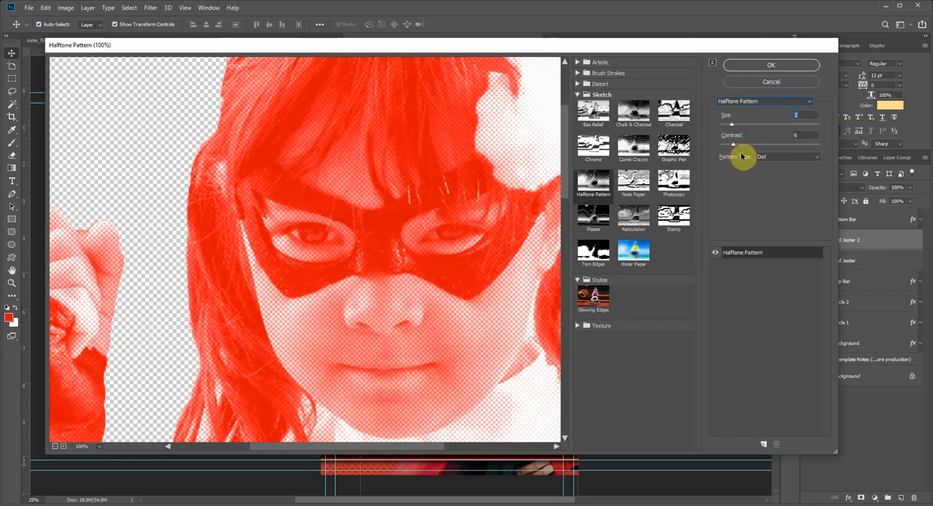
click(734, 145)
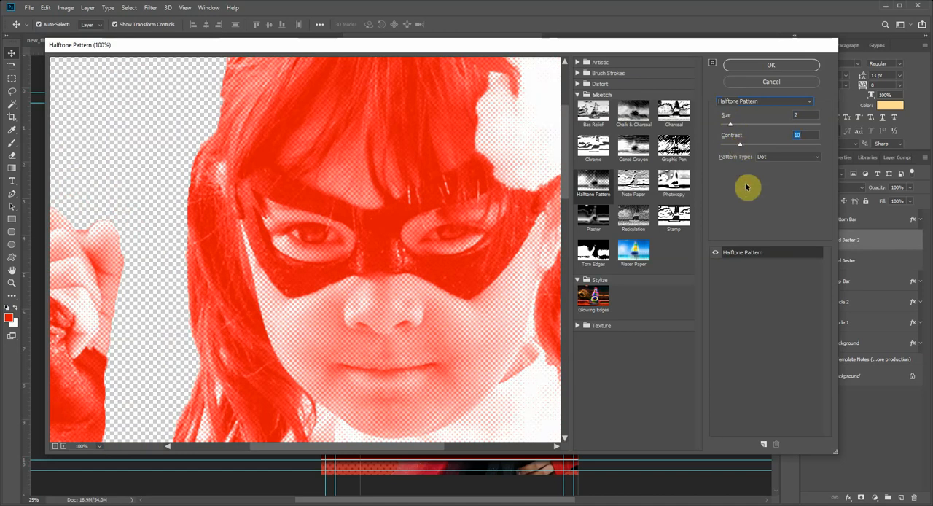
Step: Examine the halftone dots across the figure's face, hair, collar and costume in the filter preview
drag(336, 262, 472, 112)
drag(456, 306, 219, 180)
drag(346, 356, 262, 183)
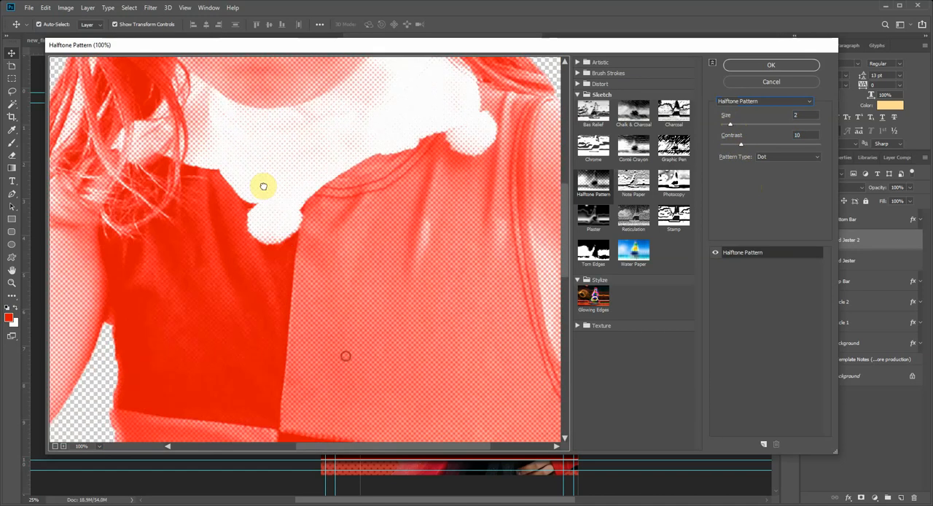
drag(385, 252, 252, 270)
drag(289, 241, 369, 401)
drag(307, 228, 477, 383)
drag(377, 217, 493, 134)
drag(384, 347, 513, 94)
drag(433, 299, 437, 266)
drag(441, 225, 280, 354)
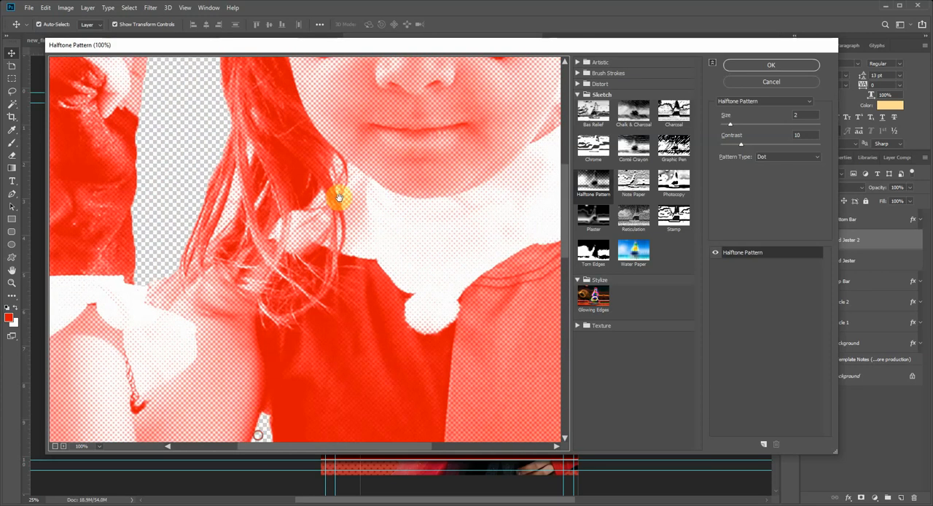
drag(360, 121, 302, 417)
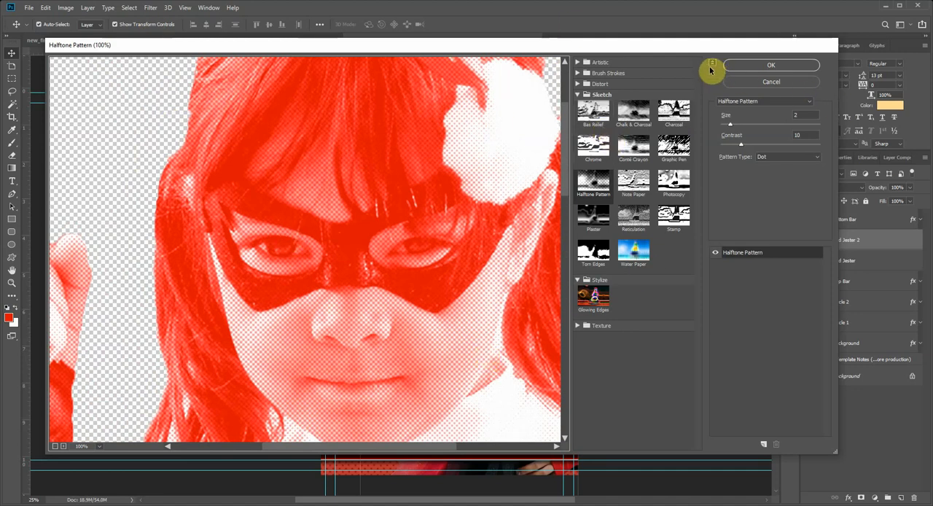
Step: Try the red Halftone Pattern on the Red Jester 2 layer and undo it
click(772, 68)
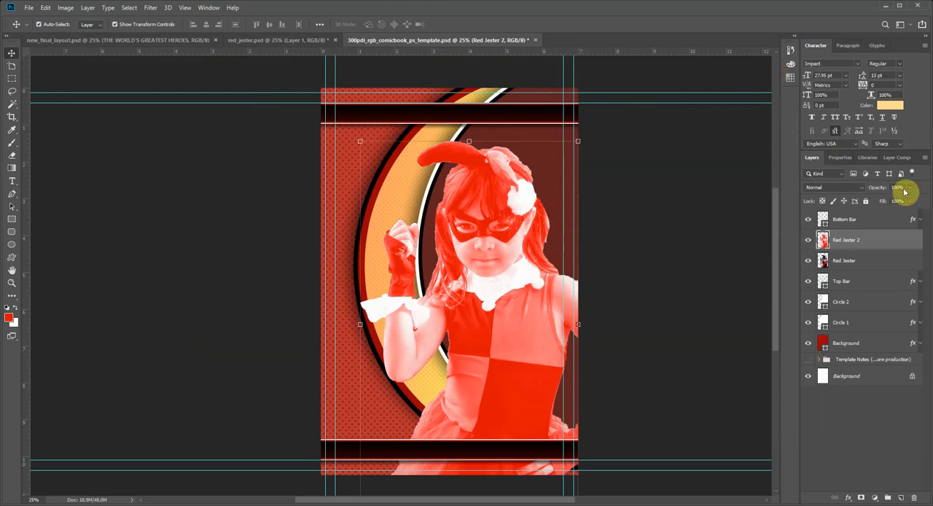
drag(909, 191, 916, 210)
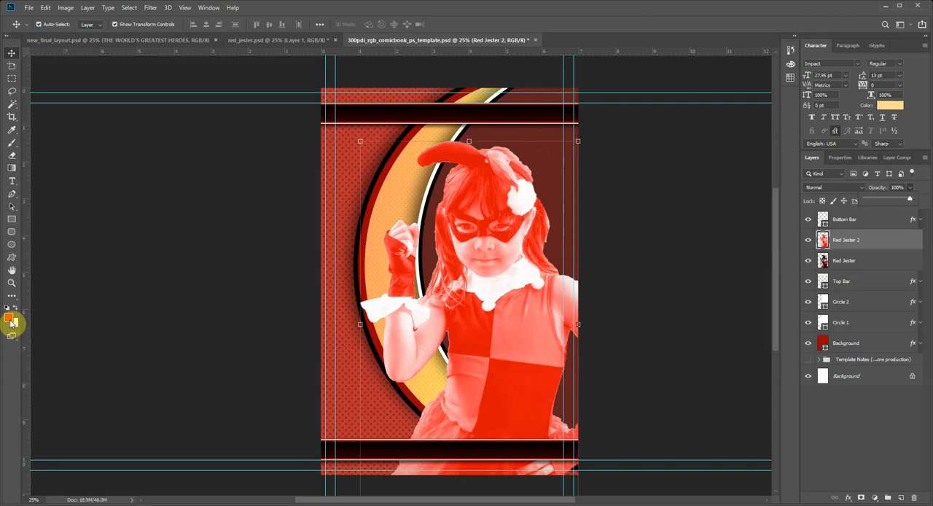
ctrl+click(454, 340)
key(ctrl+z)
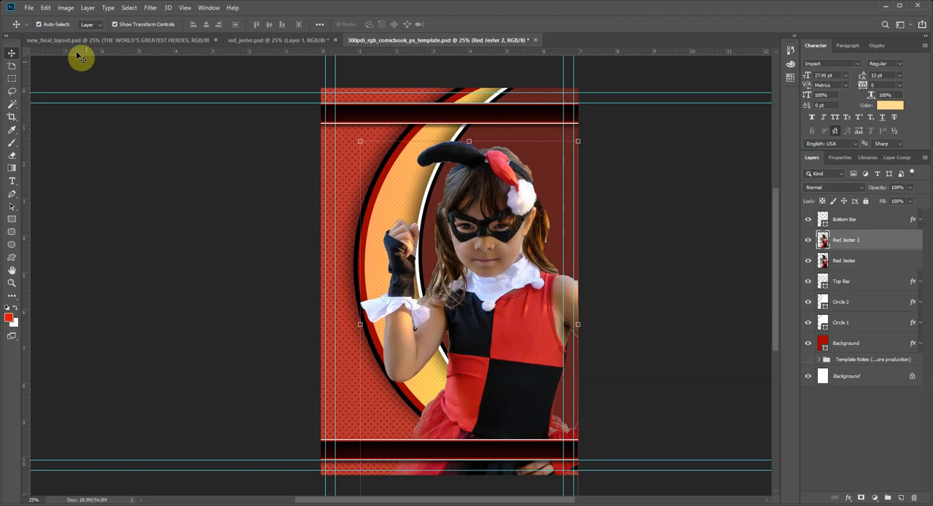
click(46, 8)
key(Escape)
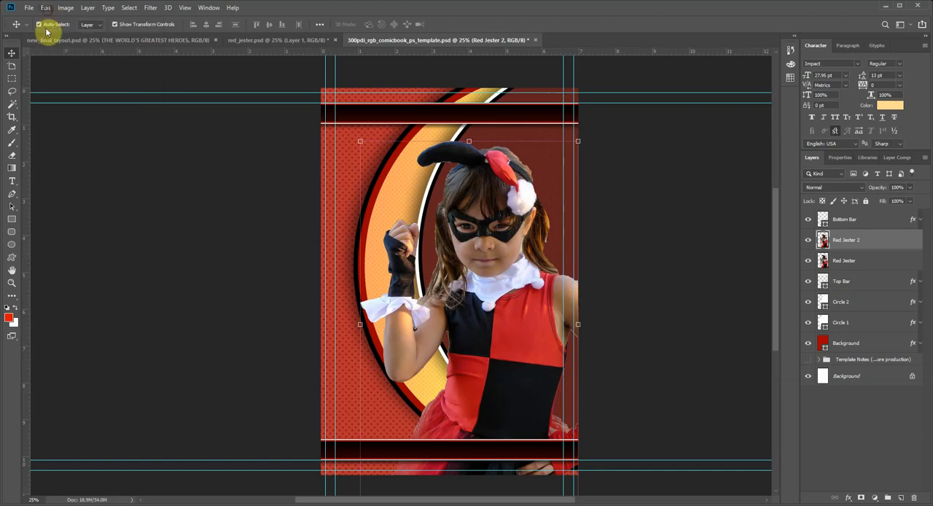
Step: Set the foreground color to black (000000)
click(8, 317)
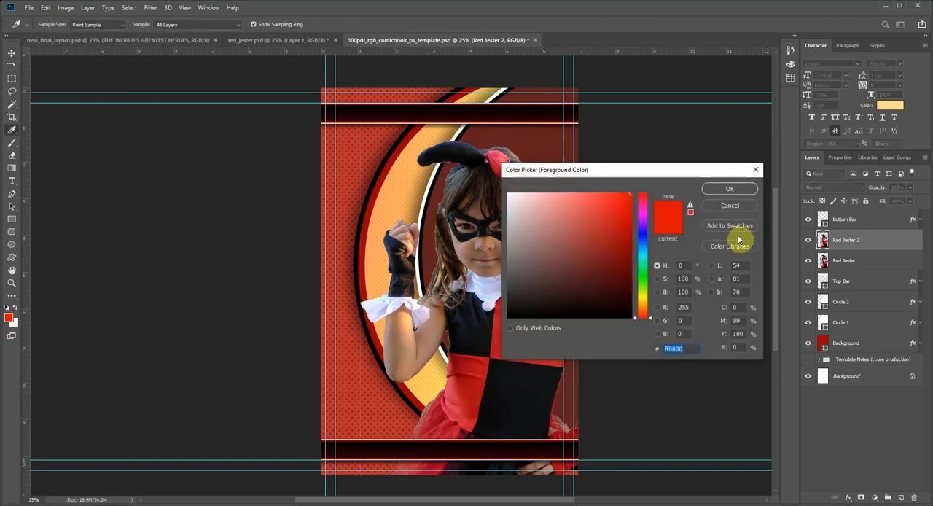
click(730, 207)
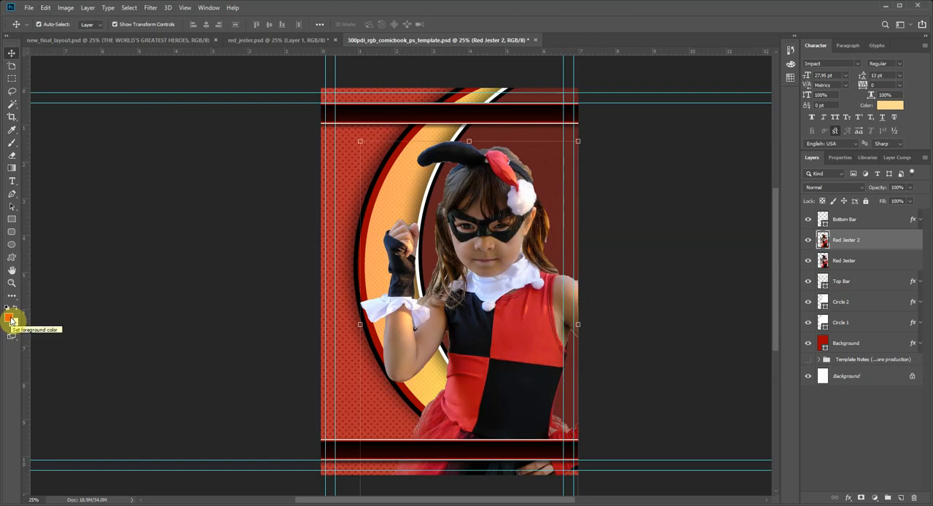
click(10, 319)
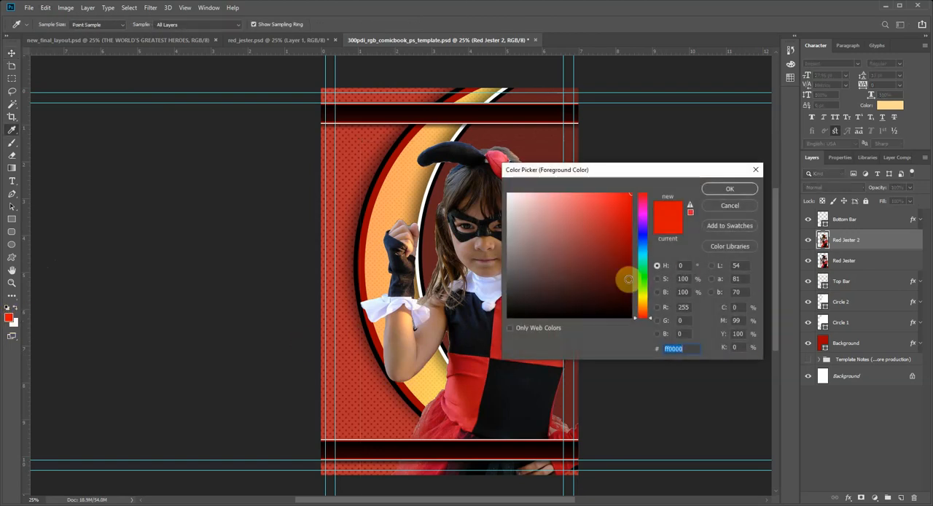
drag(624, 278, 646, 338)
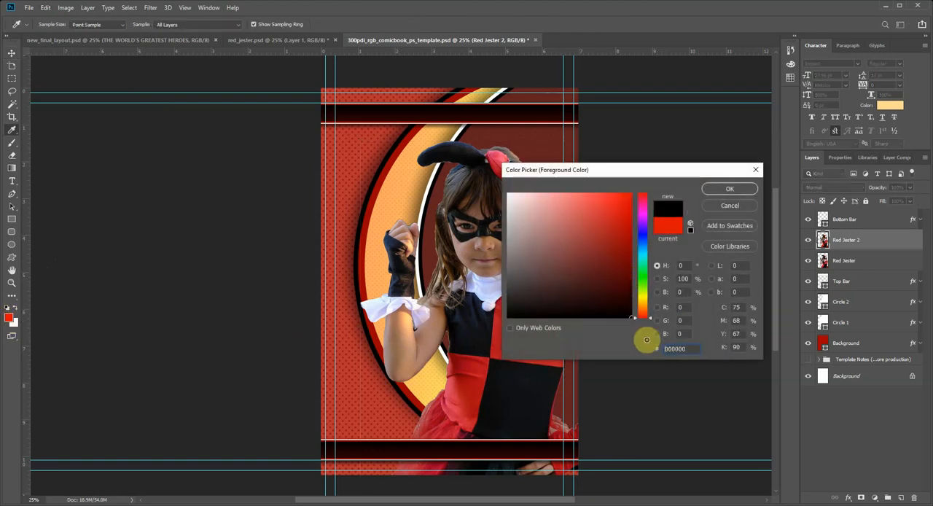
click(743, 190)
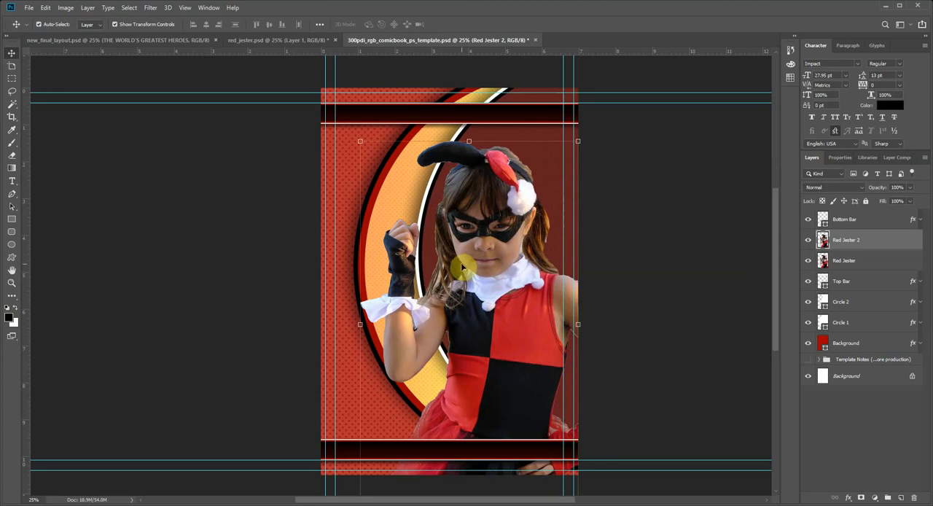
Step: Try the last Filter Gallery effect on the Red Jester 2 layer with the black foreground color, and undo it
click(150, 8)
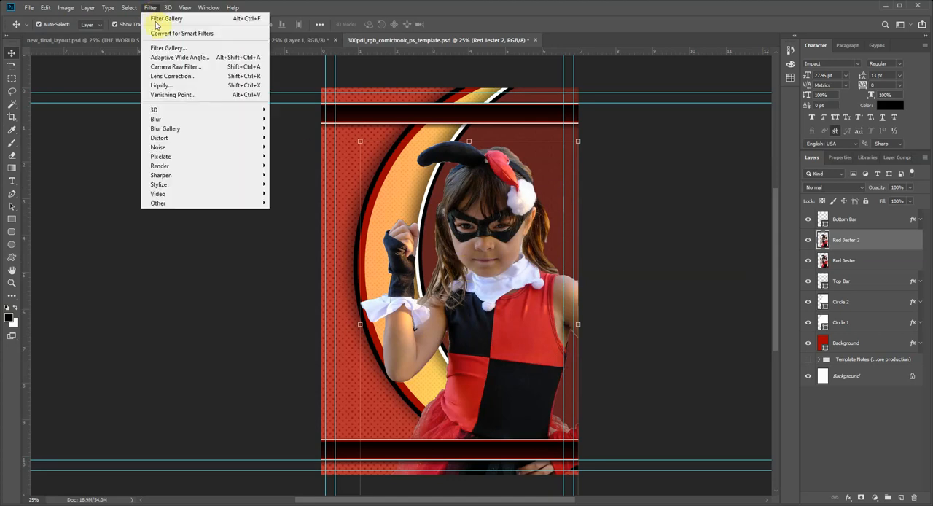
mouse_move(185, 155)
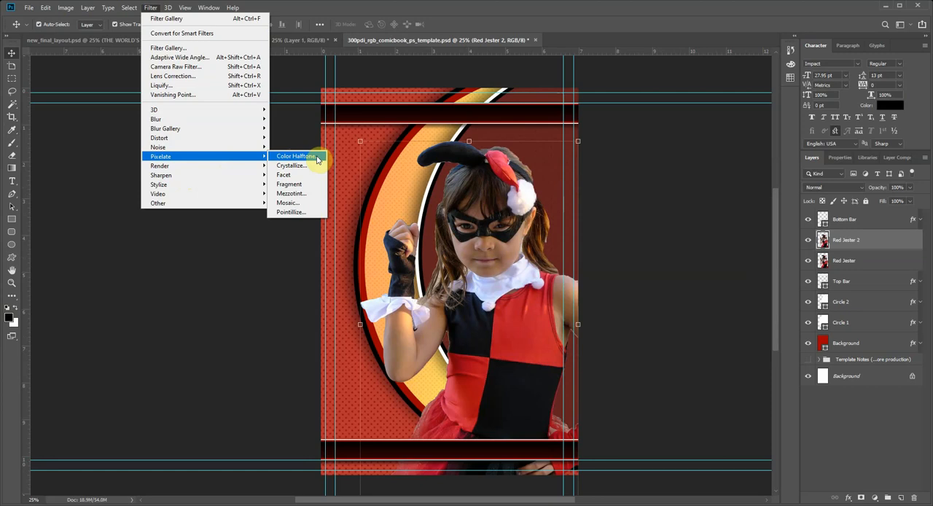
click(155, 20)
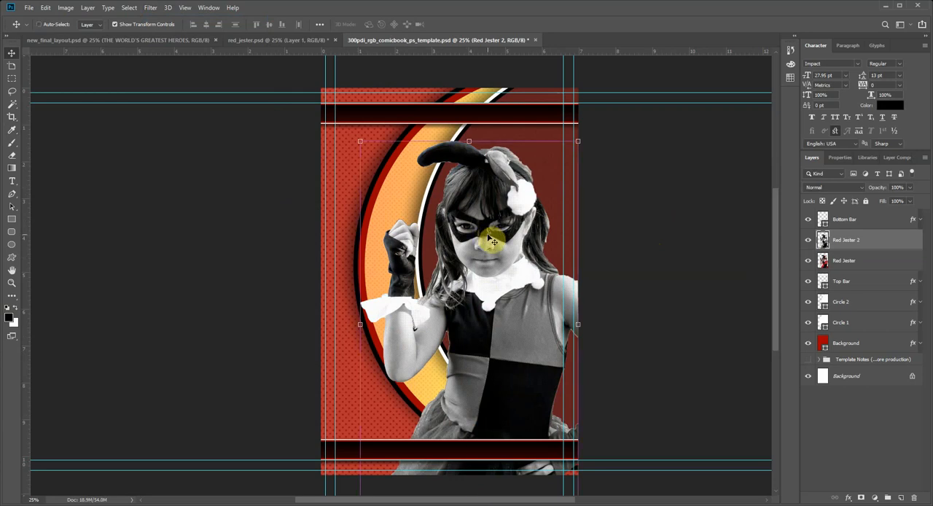
key(ctrl+z)
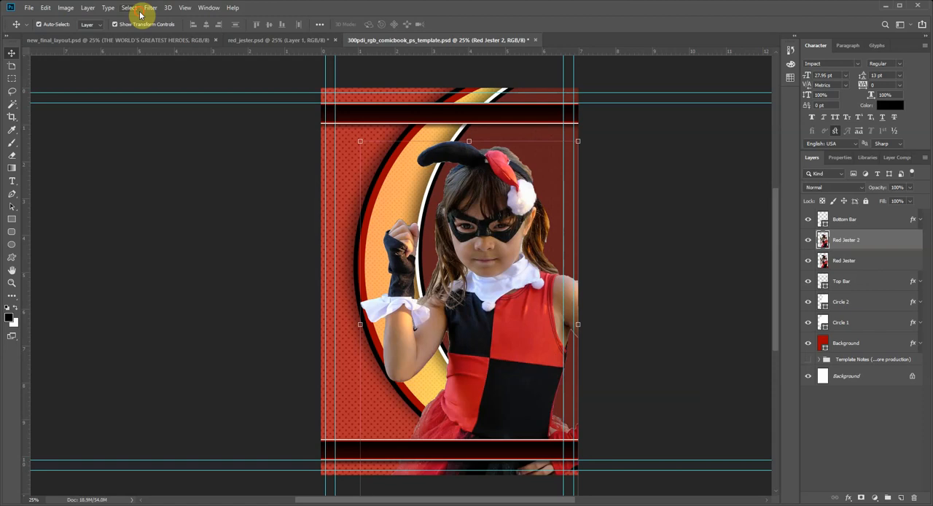
Step: Apply the Color Halftone filter to the Red Jester 2 layer with screen angles 108, 162, 90 and 45
click(150, 8)
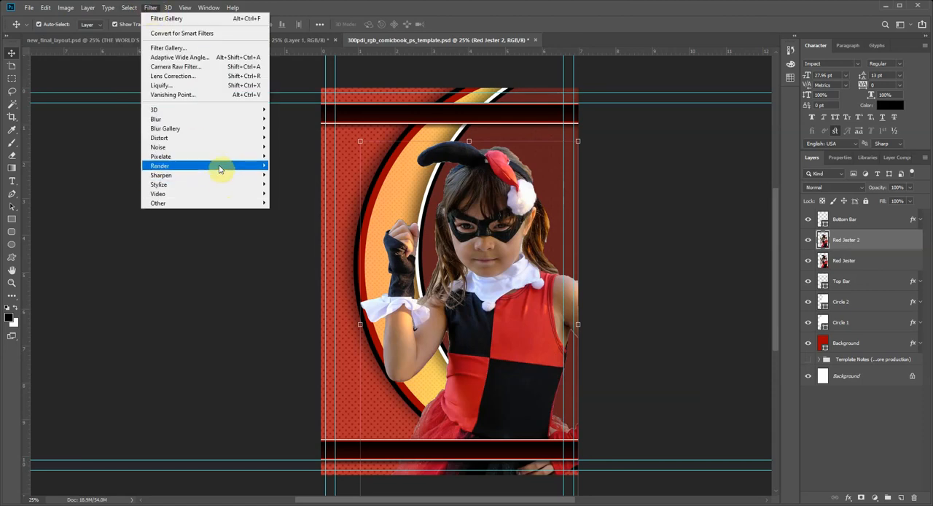
mouse_move(217, 159)
click(292, 156)
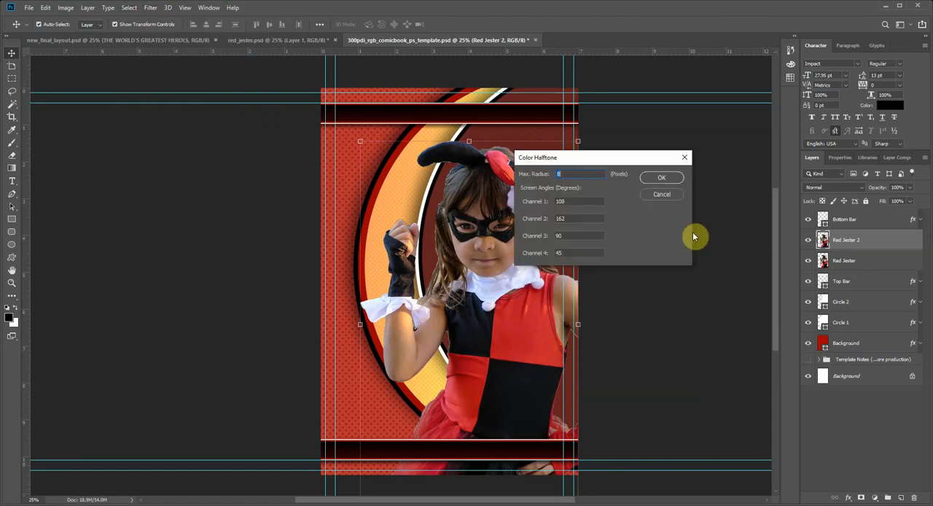
drag(599, 158, 596, 179)
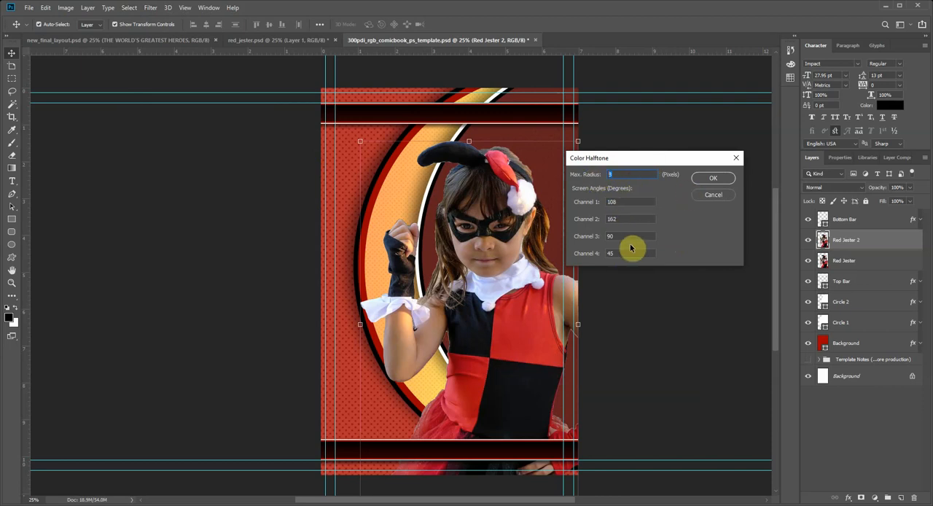
click(711, 180)
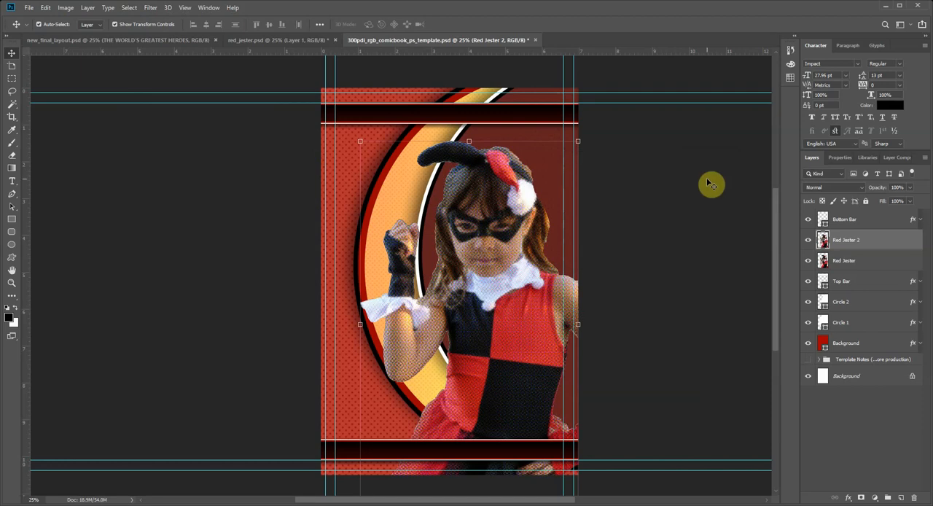
Step: Examine the colored halftone dots on the figure's glove, cuff and hair up close, and return to the whole-cover view
click(11, 283)
click(512, 271)
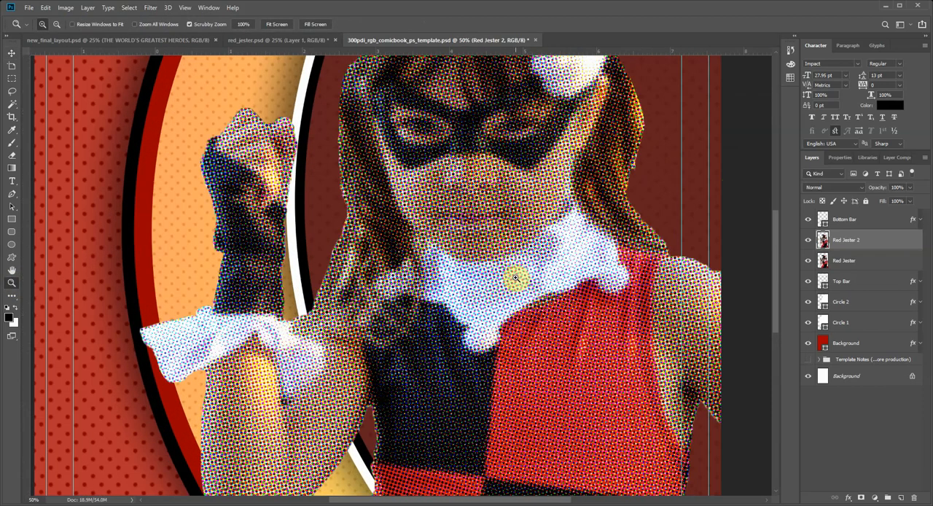
click(240, 283)
click(264, 309)
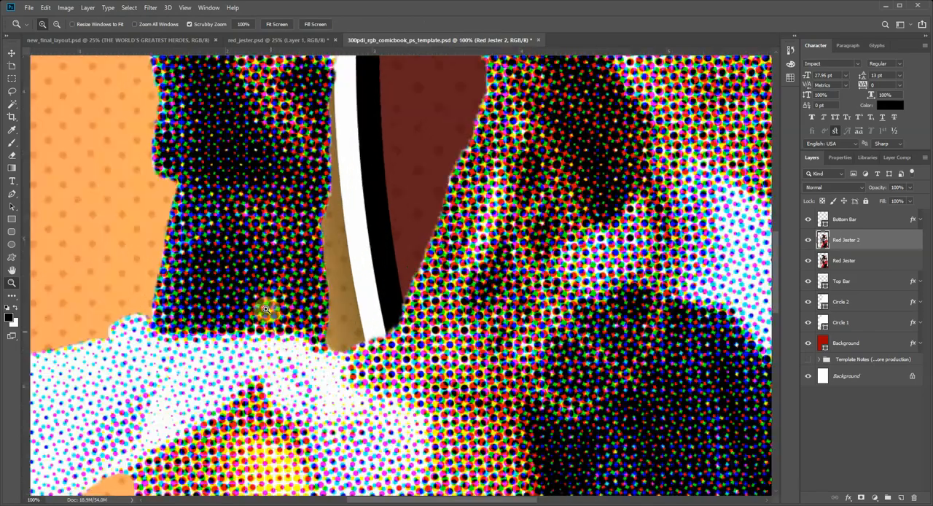
click(250, 225)
click(251, 224)
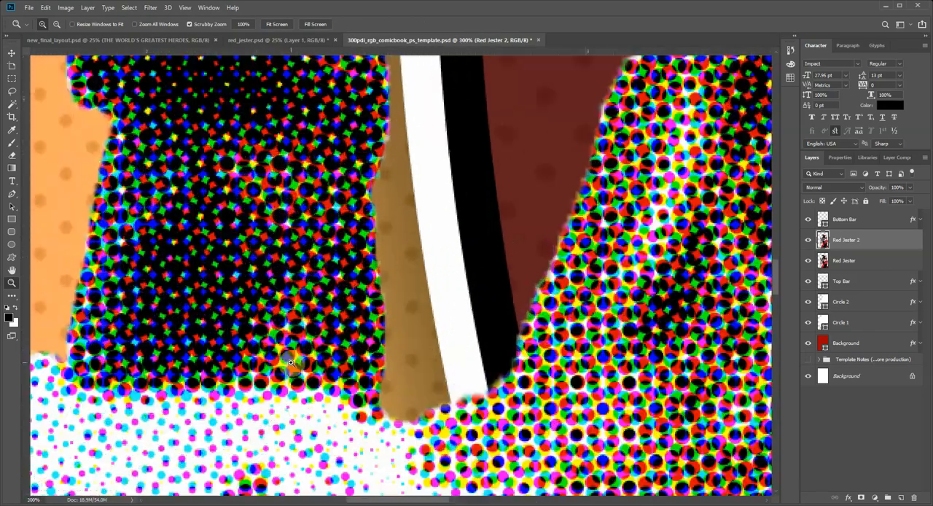
click(348, 335)
alt+click(481, 358)
alt+click(485, 362)
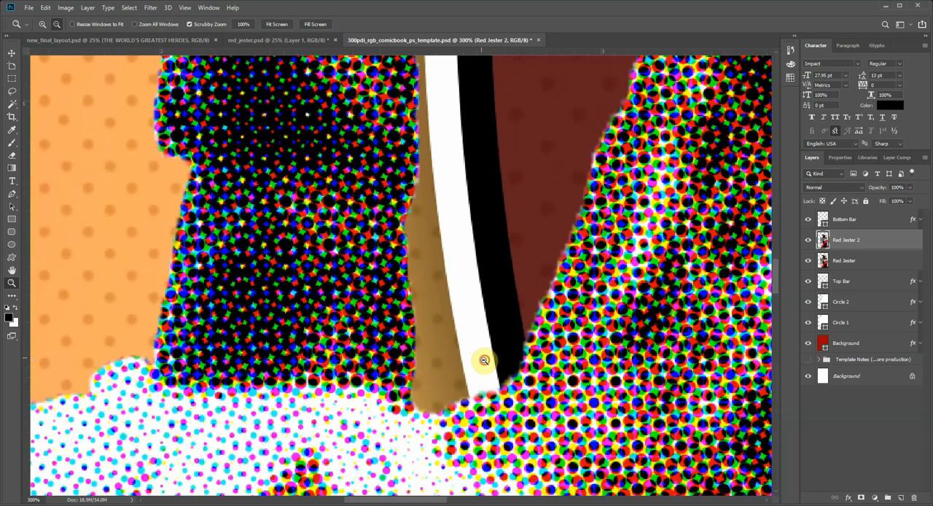
alt+click(545, 365)
alt+click(602, 372)
alt+click(670, 390)
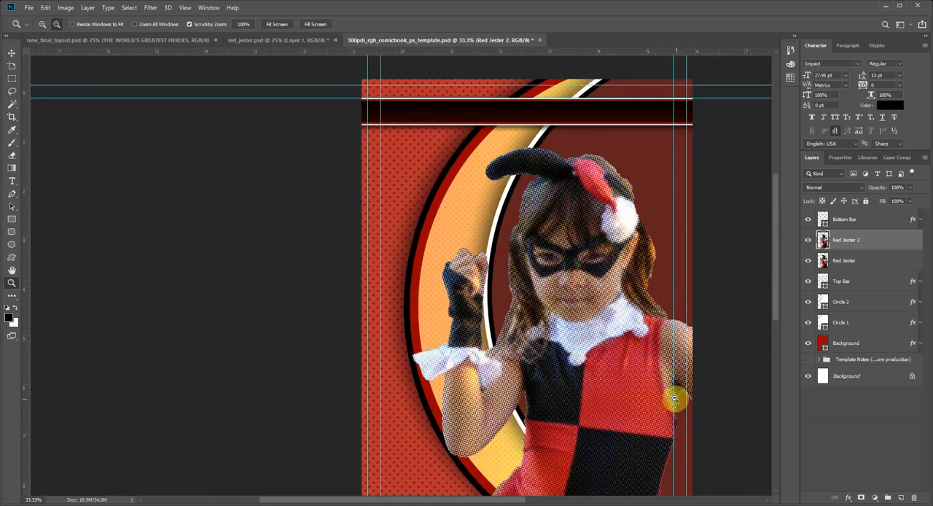
alt+click(677, 396)
click(153, 8)
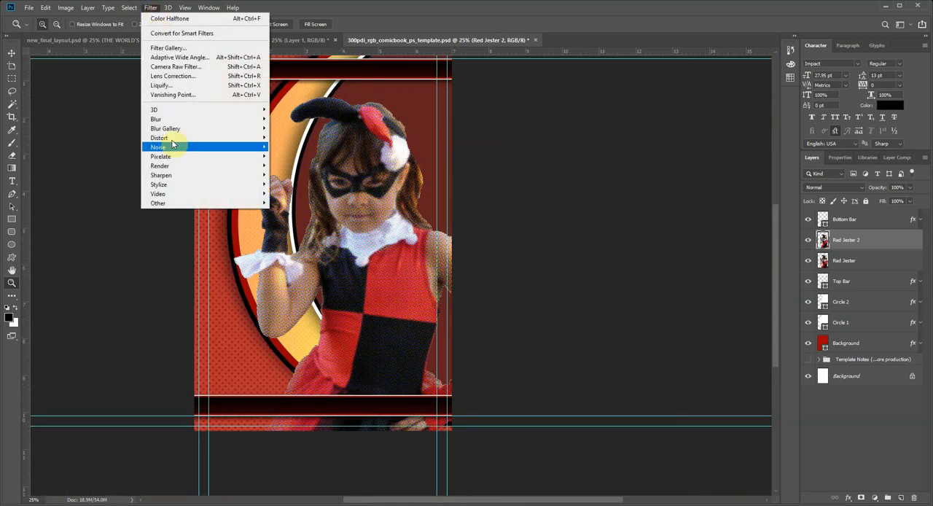
mouse_move(182, 178)
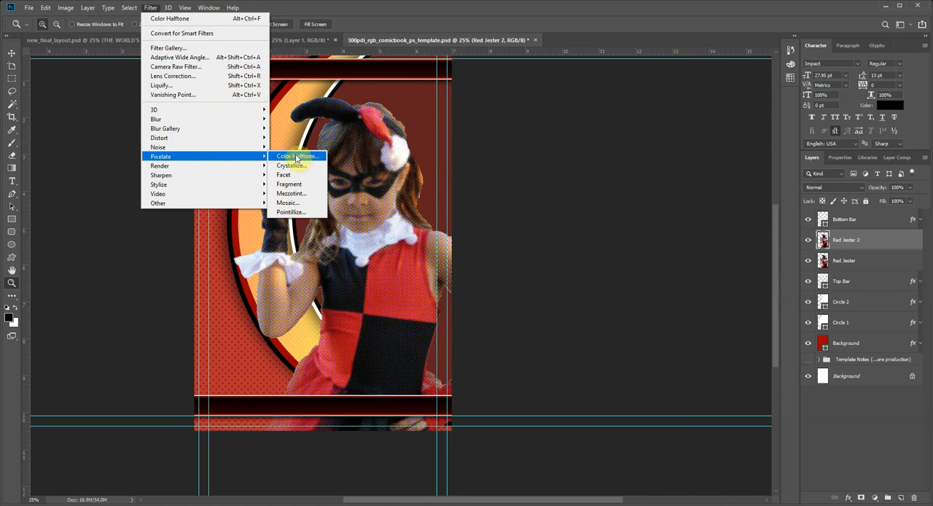
click(565, 28)
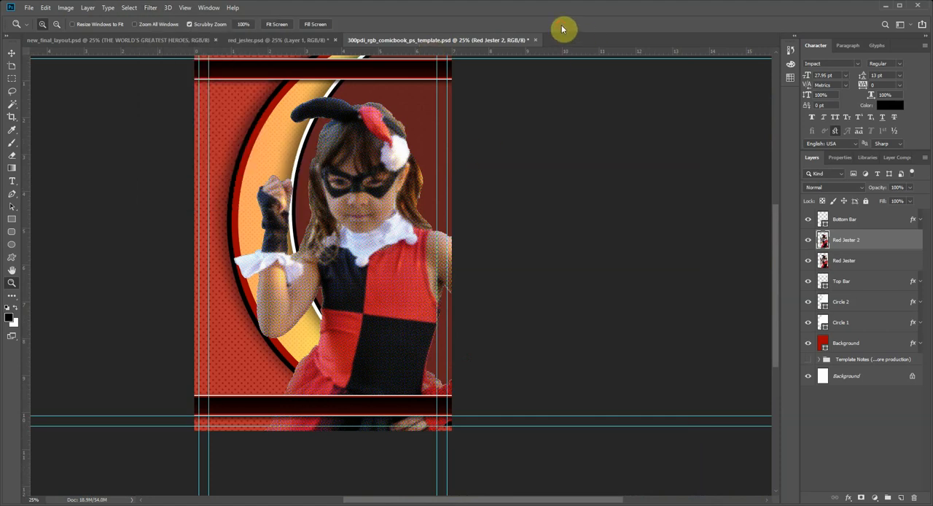
Step: Compare the figure with and without the color halftone by toggling the visibility of the Red Jester 2 layer
click(808, 244)
click(808, 244)
click(807, 244)
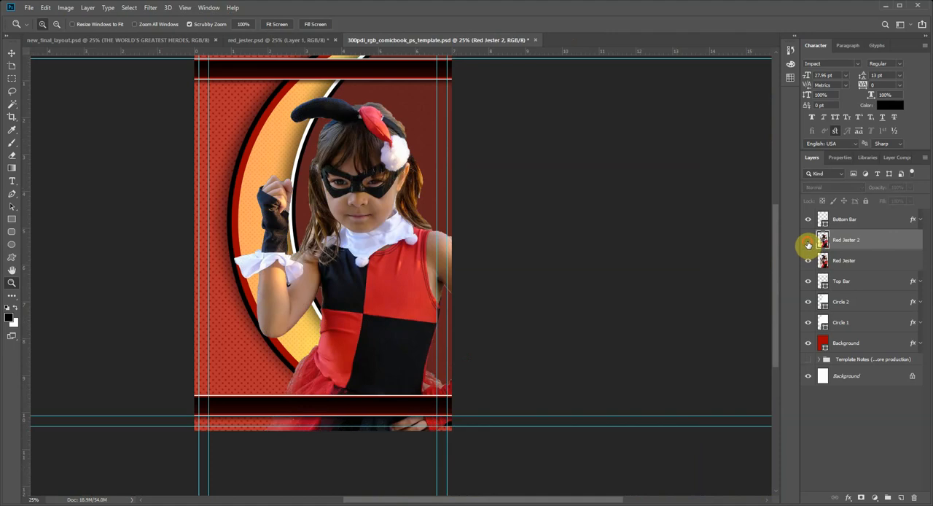
click(808, 244)
click(808, 244)
click(807, 245)
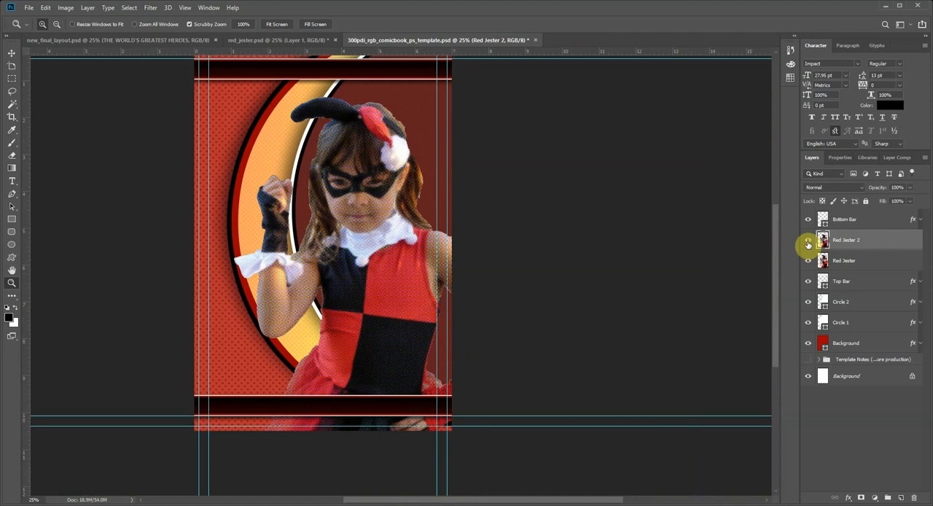
scroll(268, 277, up, 2)
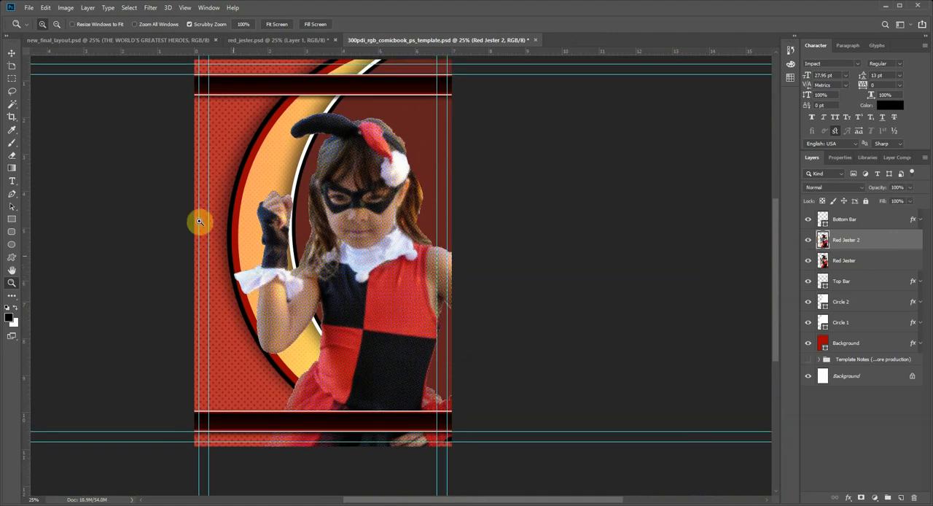
Step: Lower the Red Jester 2 layer's opacity to 15%
click(12, 54)
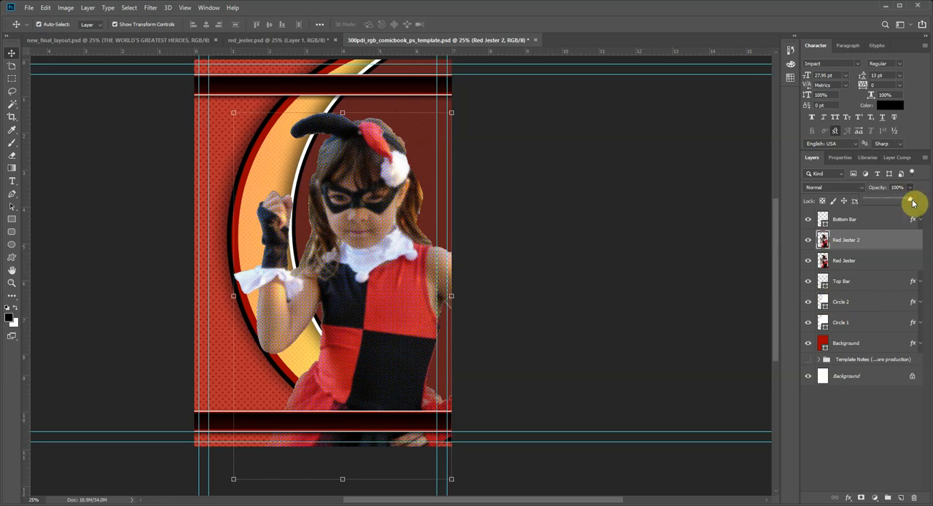
drag(912, 203, 884, 202)
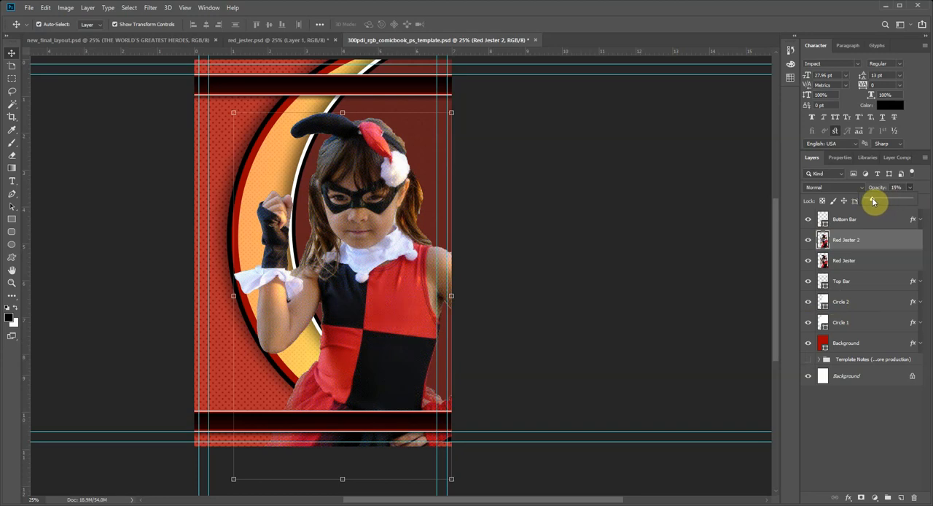
drag(874, 201, 871, 201)
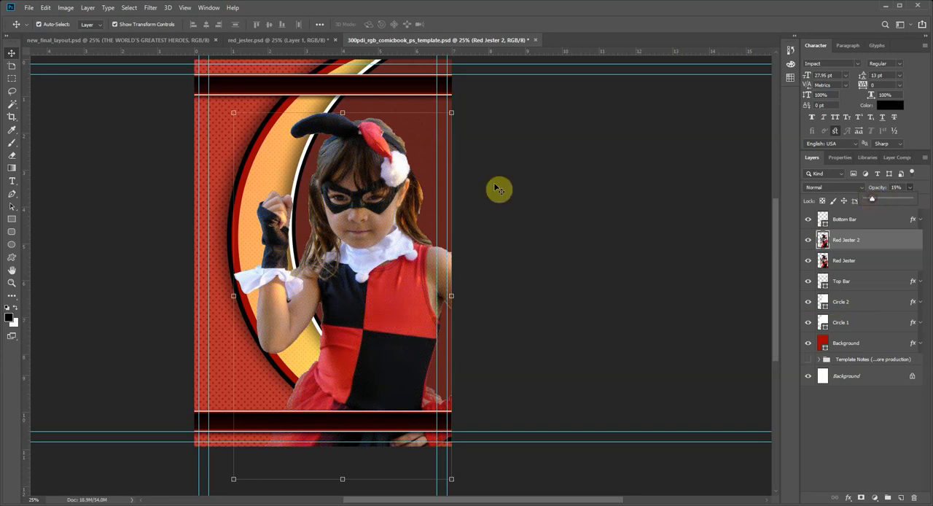
Step: Inspect the subtle halftone on the figure's face up close, toggling the Red Jester 2 layer's visibility to compare
click(10, 282)
mouse_move(343, 214)
mouse_down()
mouse_move(356, 238)
mouse_move(343, 197)
mouse_up()
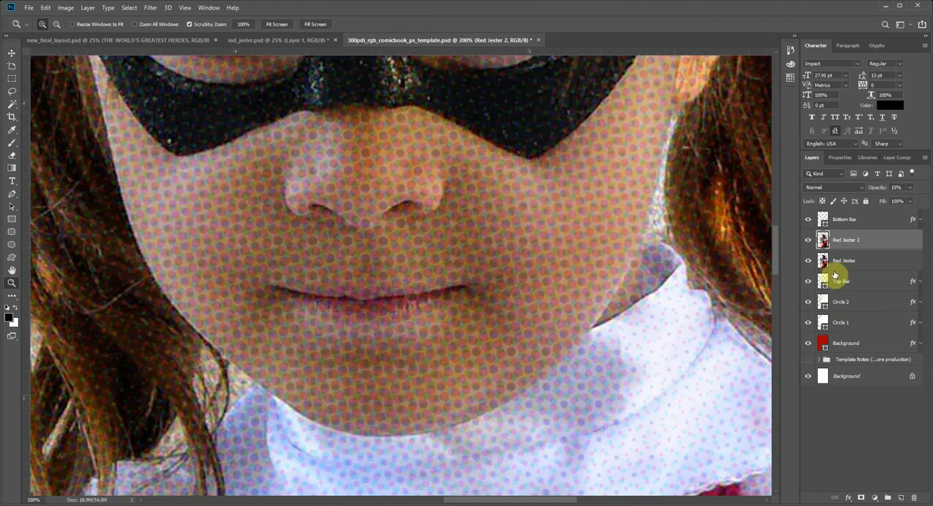
click(808, 240)
click(808, 240)
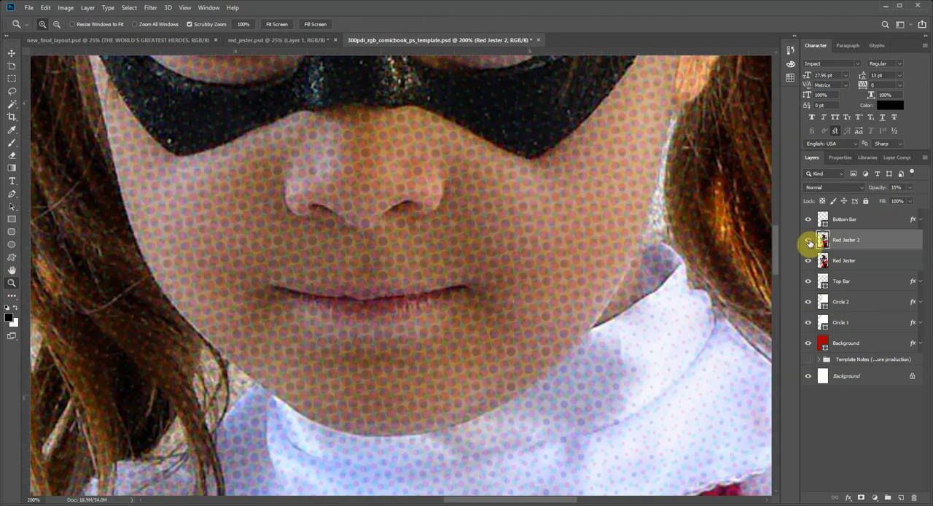
click(808, 243)
click(808, 243)
click(808, 243)
alt+click(315, 310)
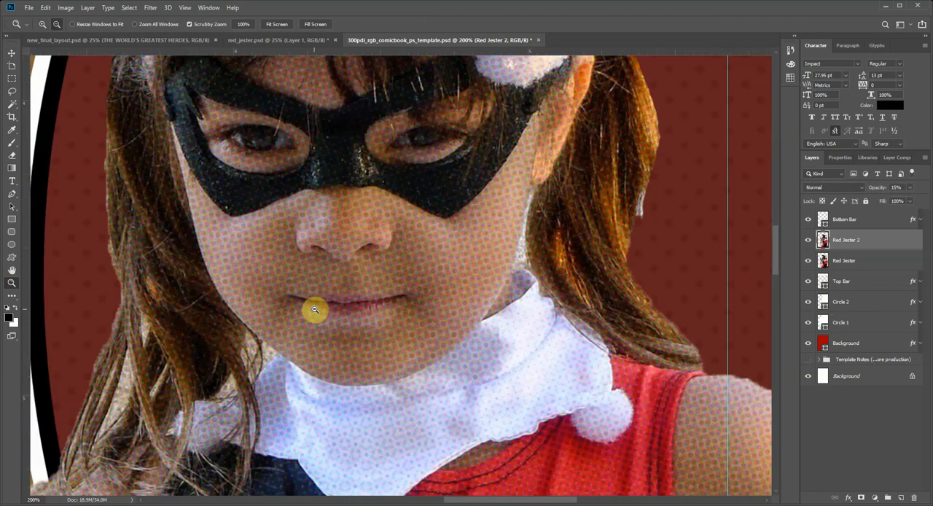
alt+click(315, 310)
alt+click(315, 310)
alt+click(315, 310)
alt+click(315, 343)
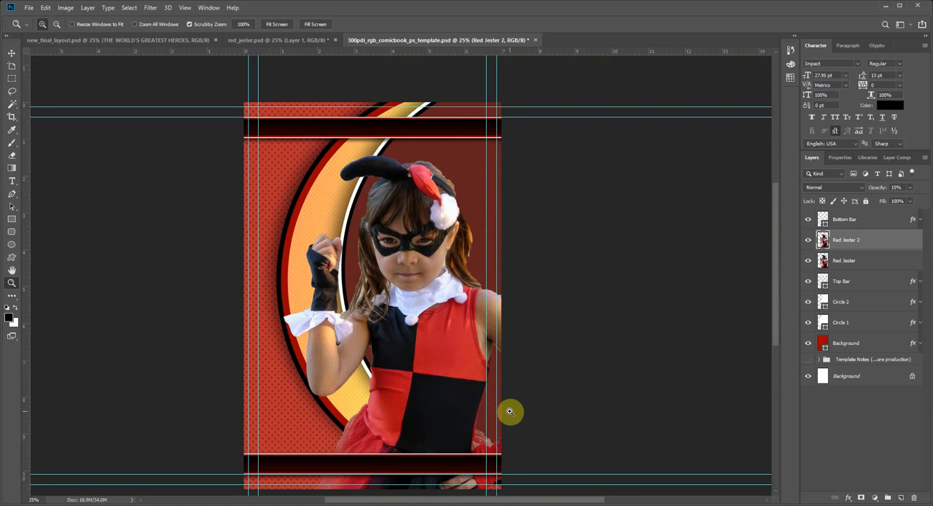
Step: Fine-tune the Red Jester 2 layer's opacity around 15% while viewing the figure's face and costume up close
click(455, 351)
click(479, 332)
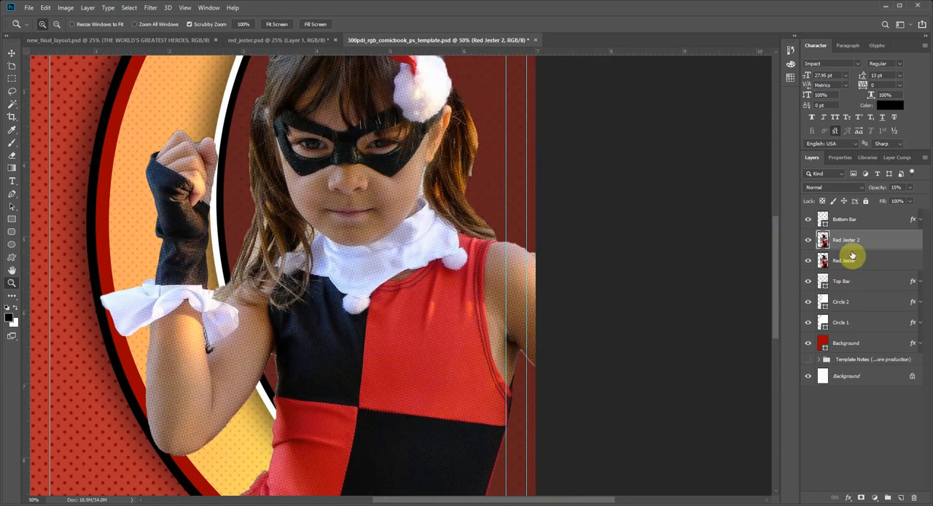
click(909, 189)
mouse_move(886, 201)
mouse_down()
mouse_move(916, 202)
mouse_move(885, 204)
mouse_up()
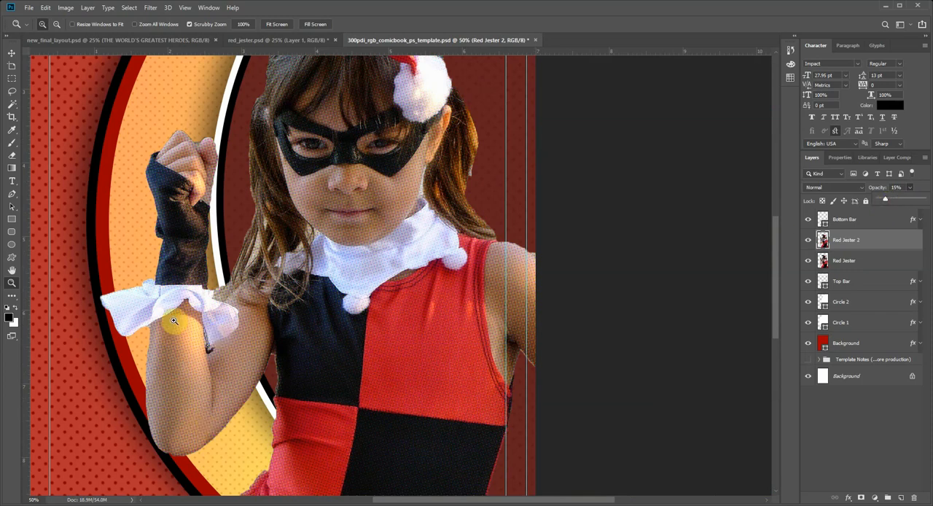
alt+click(297, 384)
alt+click(369, 367)
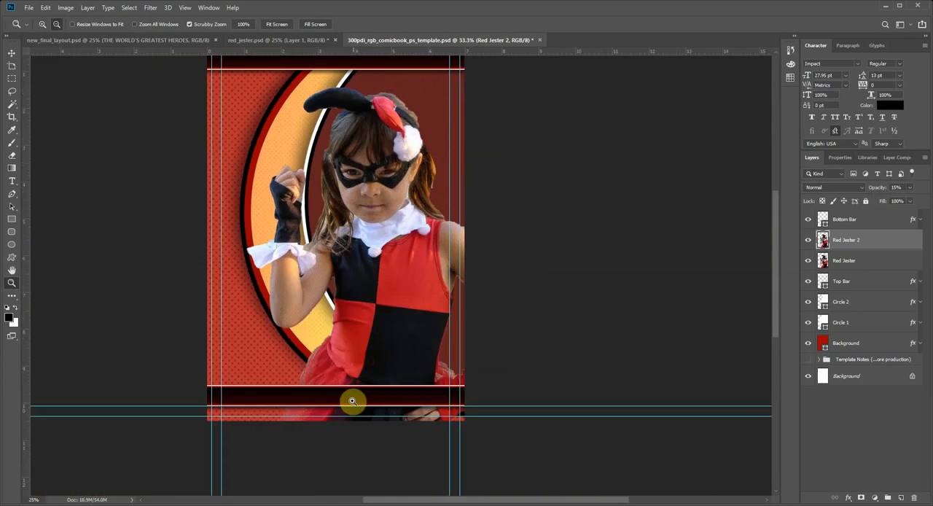
scroll(462, 276, up, 3)
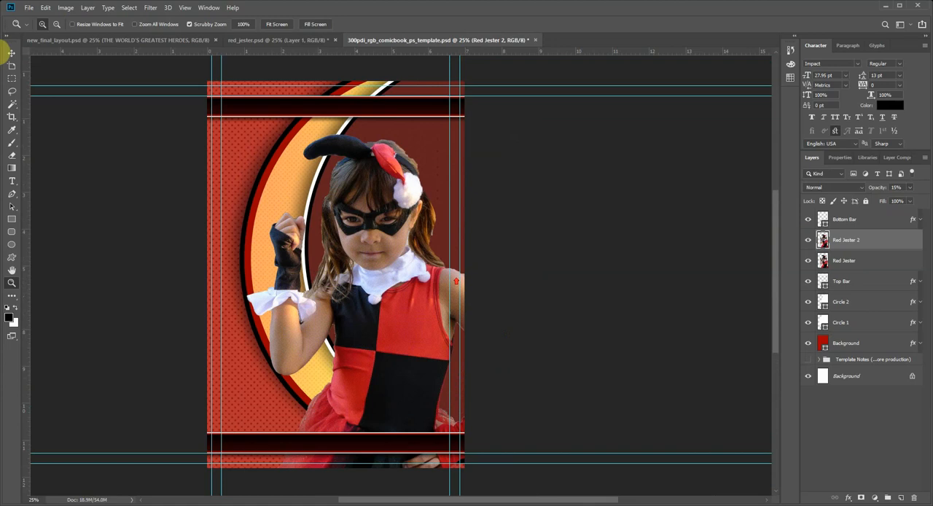
Step: Check how the figure is outlined in the finished reference layout new_final_layout.psd, and return to the comic book template
click(16, 56)
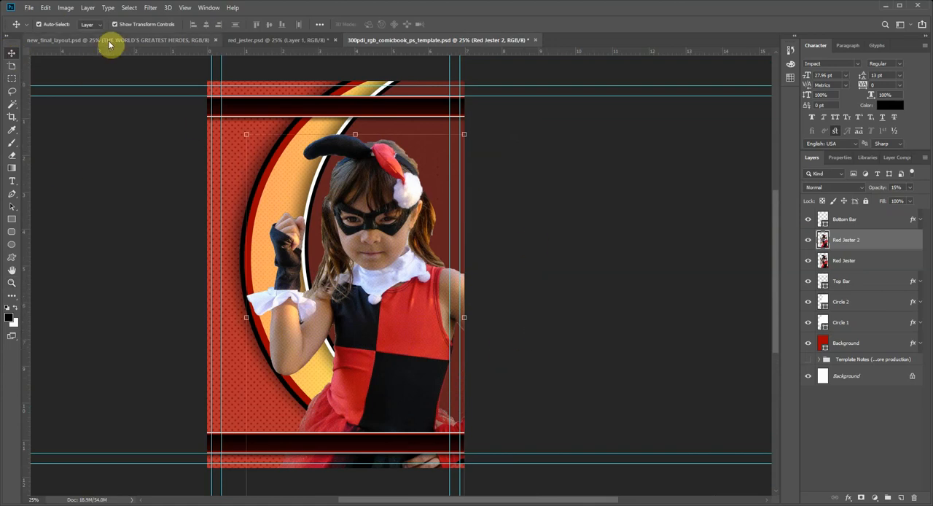
click(167, 41)
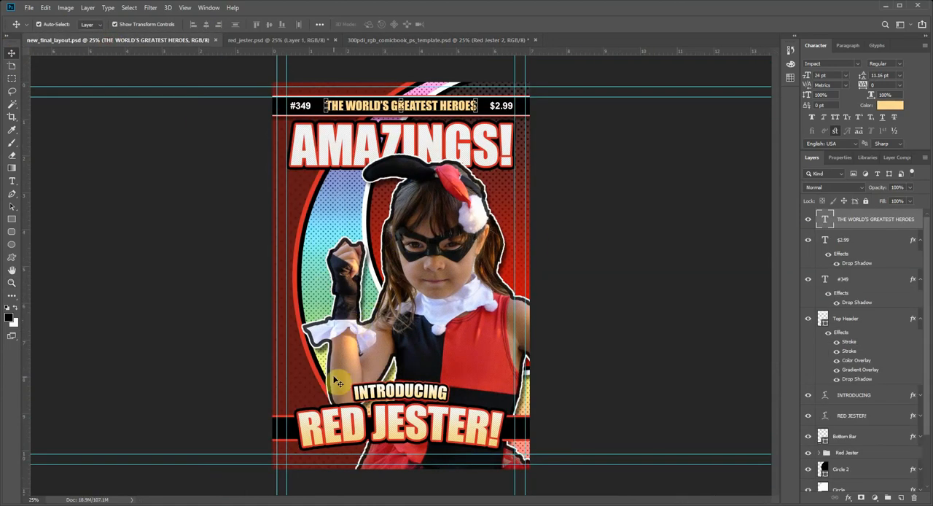
click(402, 40)
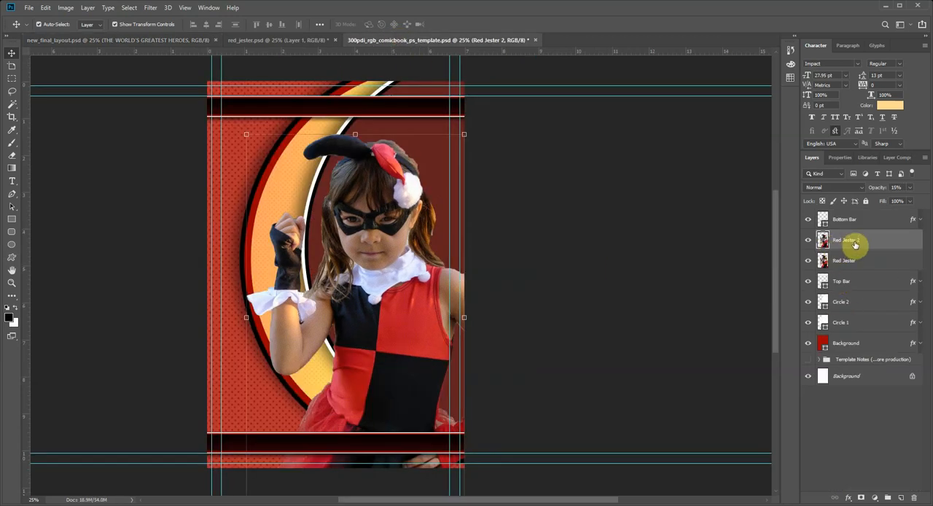
Step: Add a white 13 px stroke positioned outside the figure to the Red Jester layer
click(834, 261)
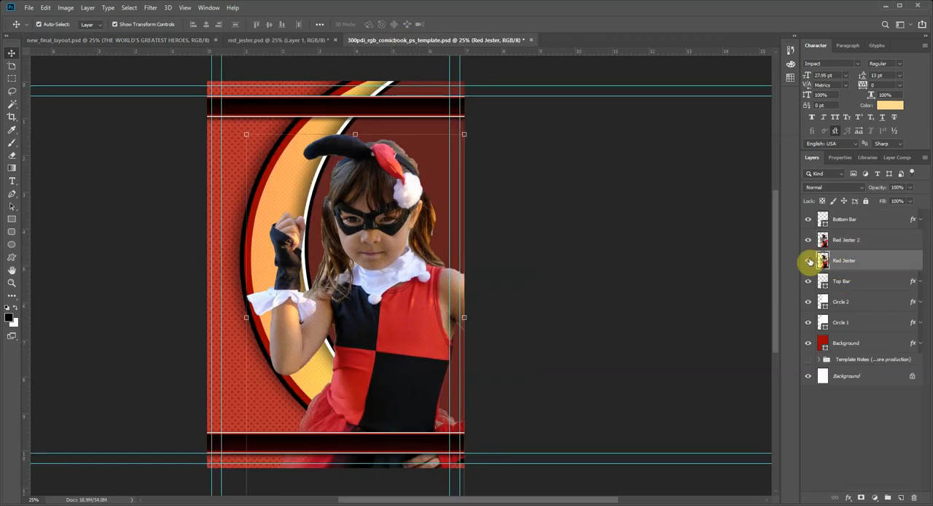
click(808, 261)
click(808, 261)
click(848, 499)
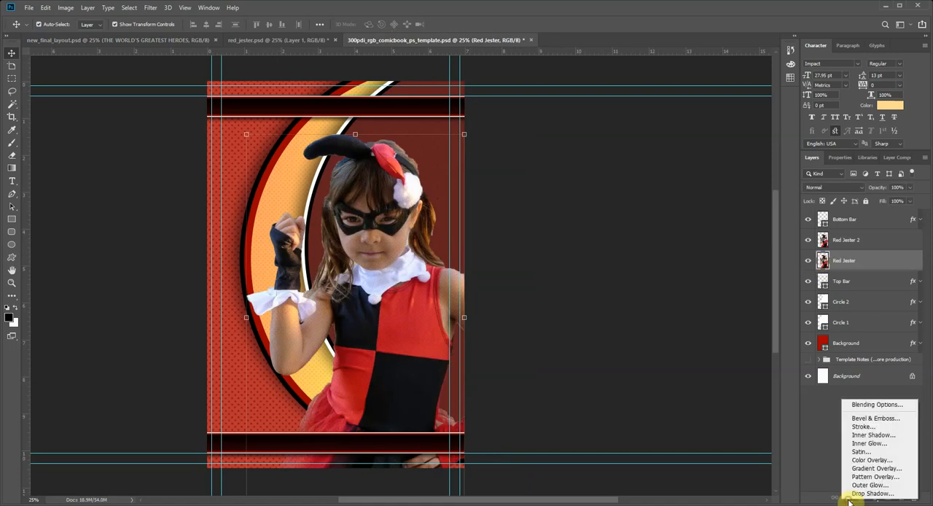
click(876, 427)
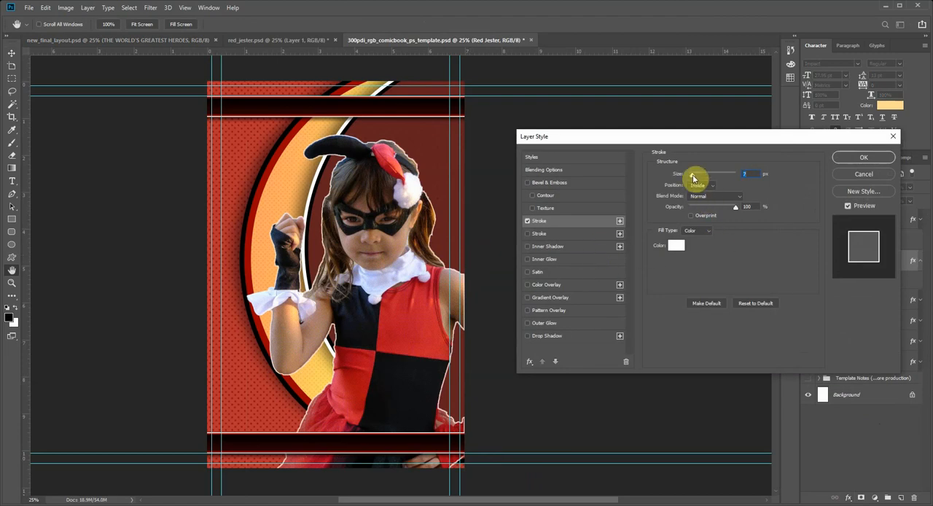
drag(692, 177, 696, 176)
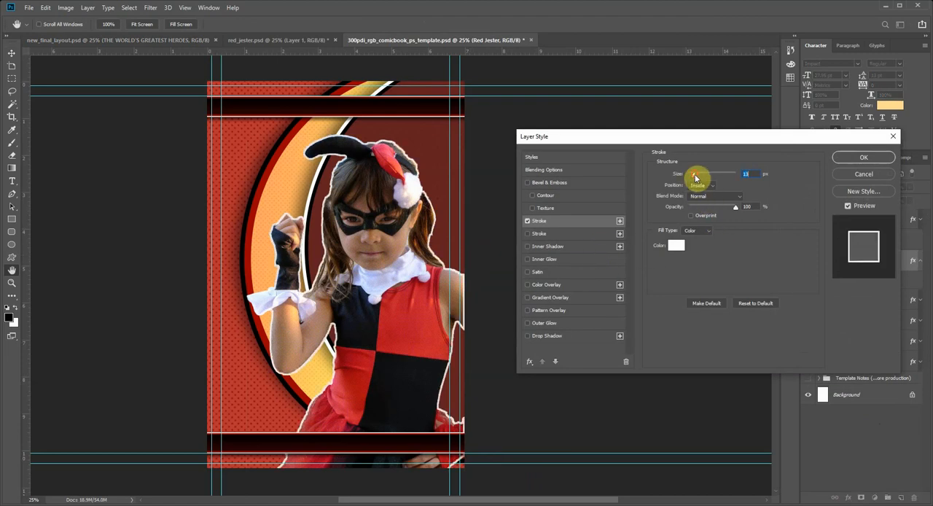
click(702, 197)
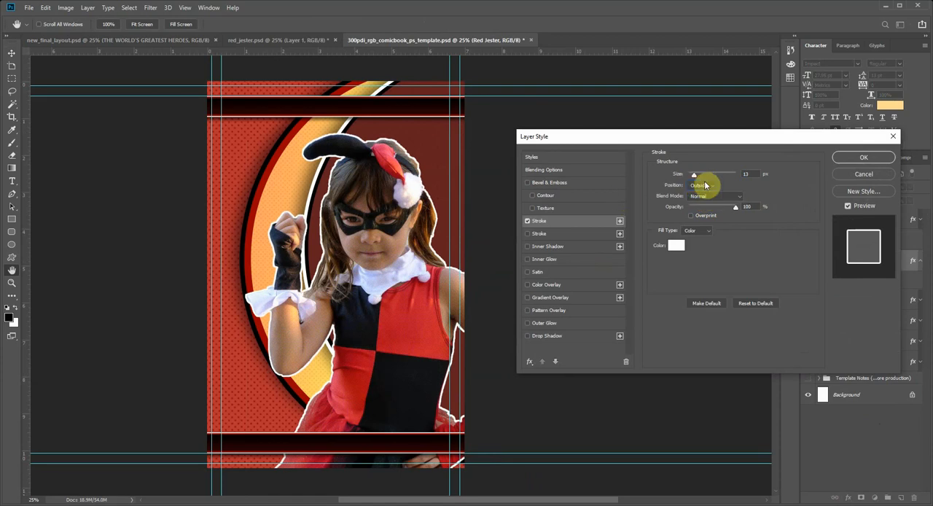
drag(696, 178, 695, 178)
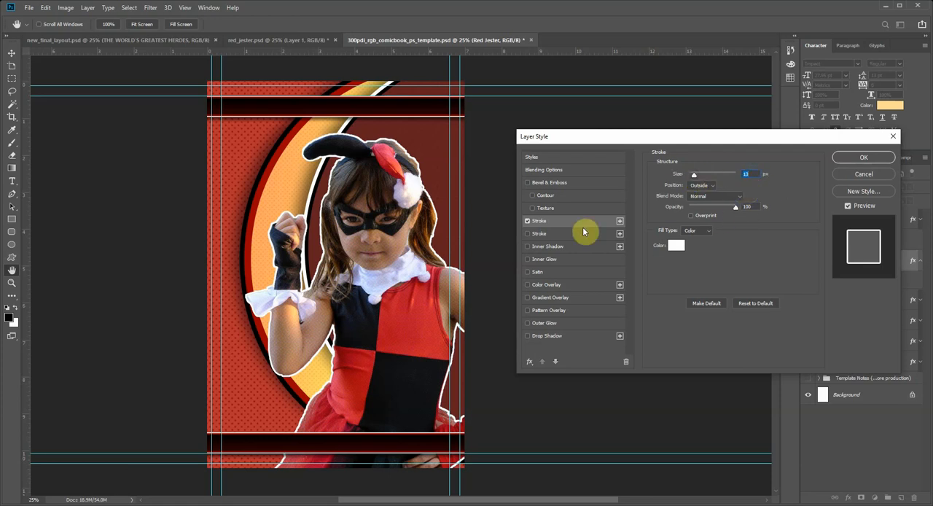
Step: Add a second stroke to the Red Jester layer, positioned outside, in black (000000) and 32 px in size
click(537, 233)
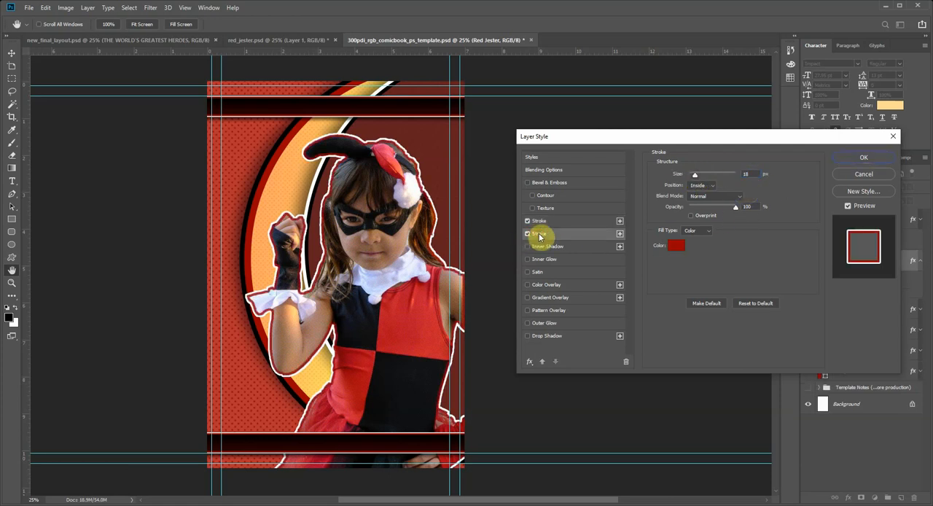
click(699, 185)
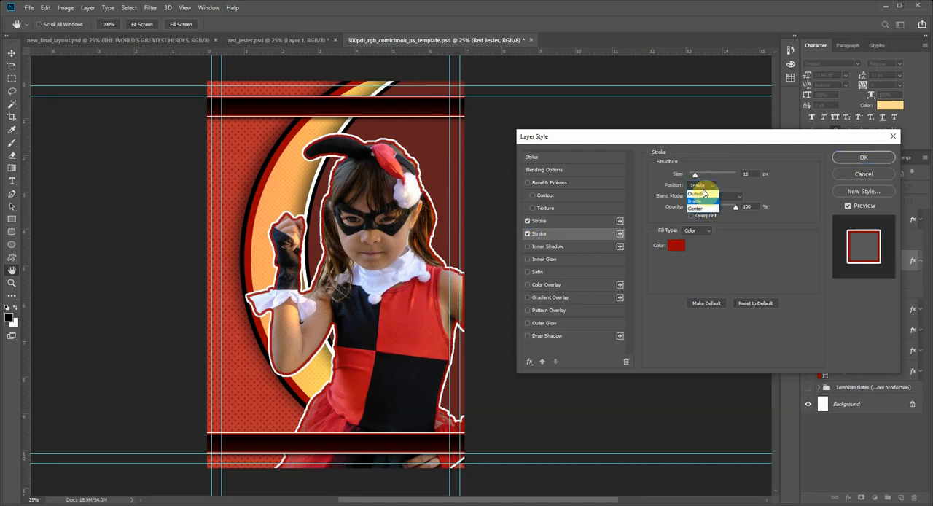
click(701, 194)
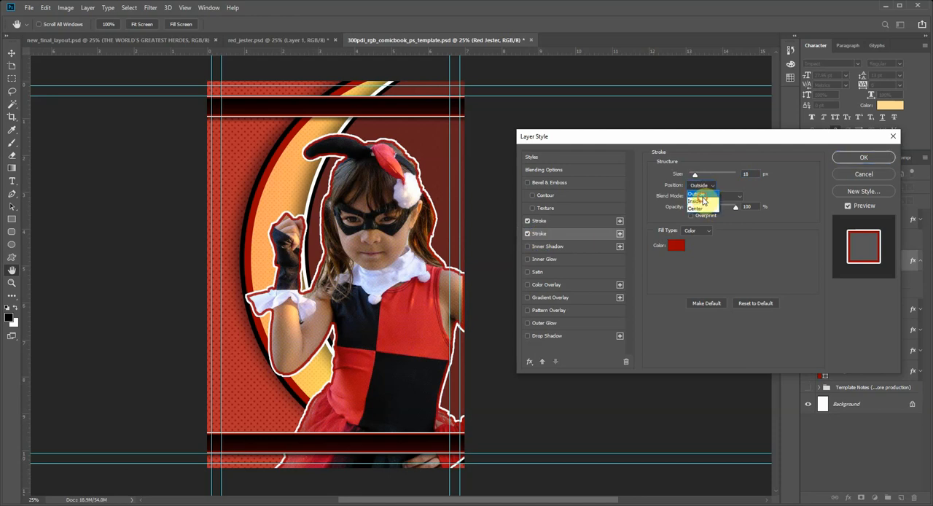
click(677, 245)
drag(618, 255, 637, 326)
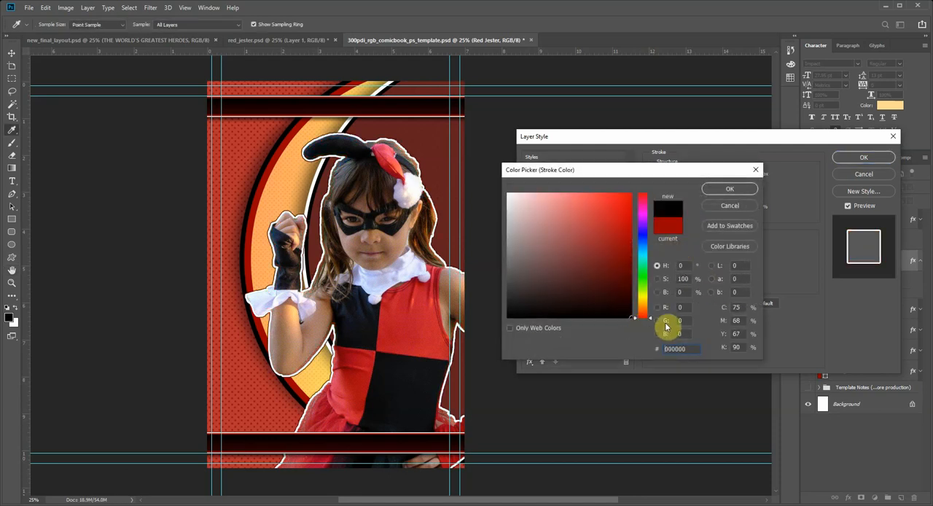
click(730, 189)
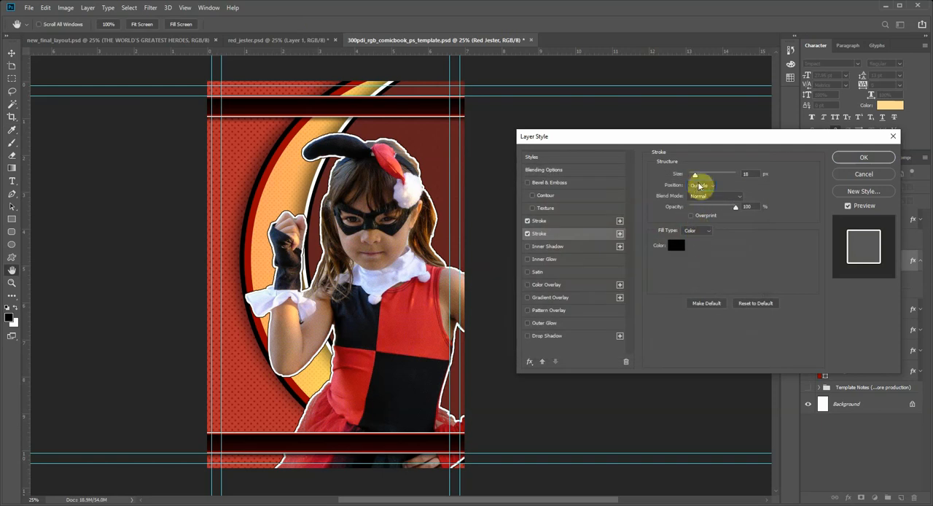
drag(697, 177, 699, 178)
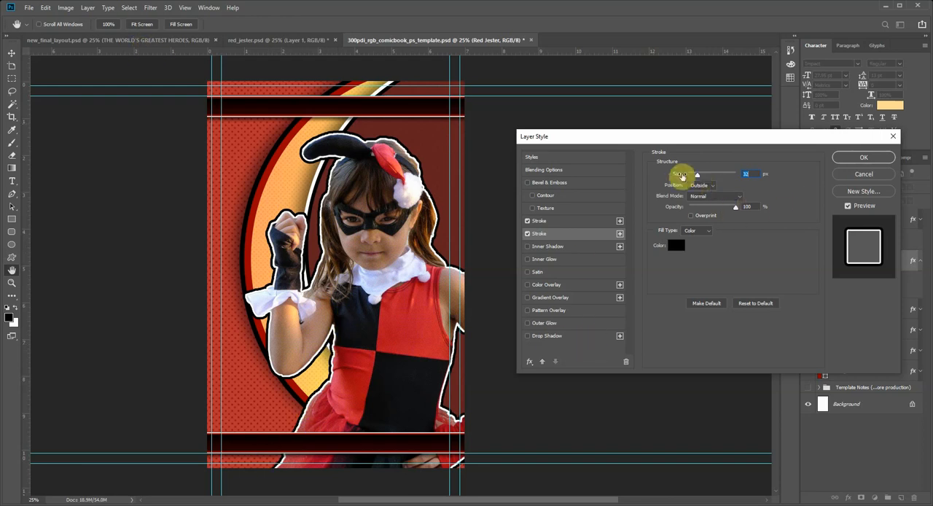
drag(696, 177, 698, 176)
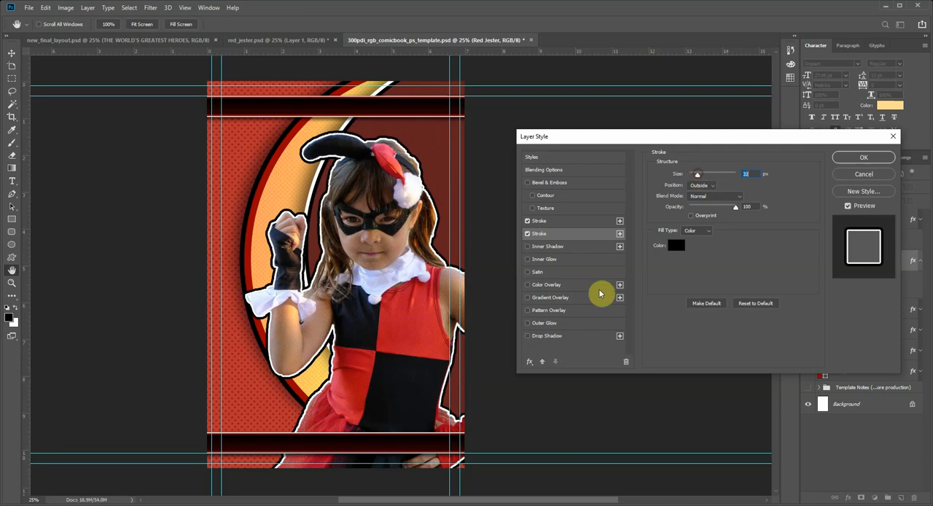
Step: Add a drop shadow to the Red Jester layer using global light at -20°, distance 49 px, spread 7% and size 70 px
click(528, 336)
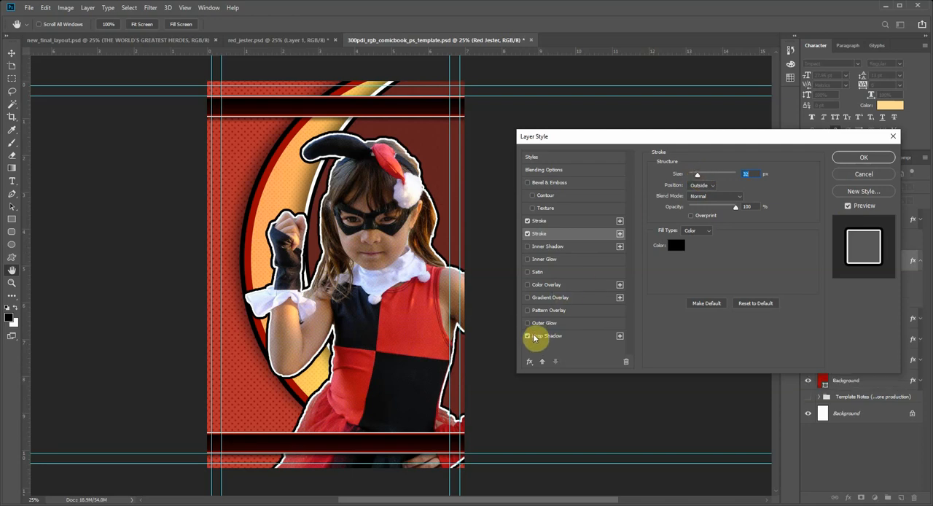
click(537, 336)
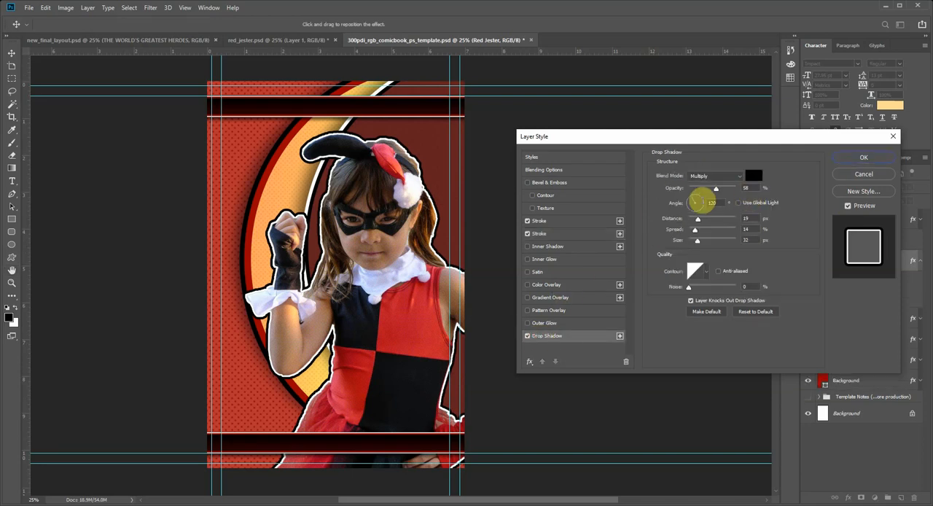
drag(703, 210, 739, 210)
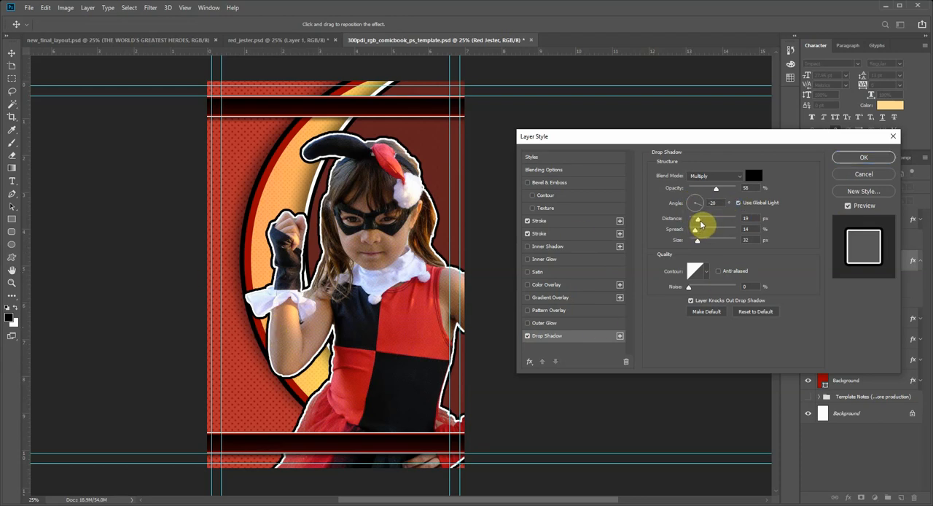
drag(697, 219, 709, 242)
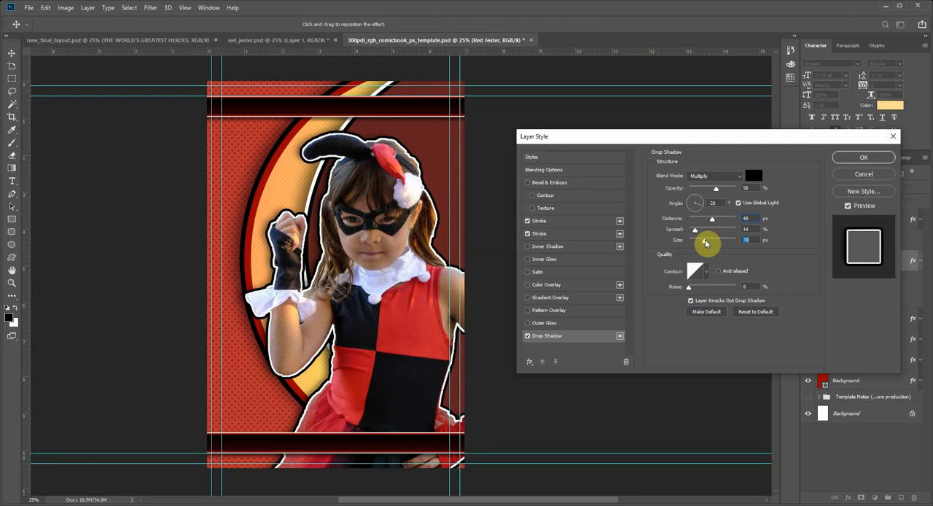
mouse_move(706, 243)
mouse_down()
mouse_move(694, 242)
mouse_move(707, 241)
mouse_up()
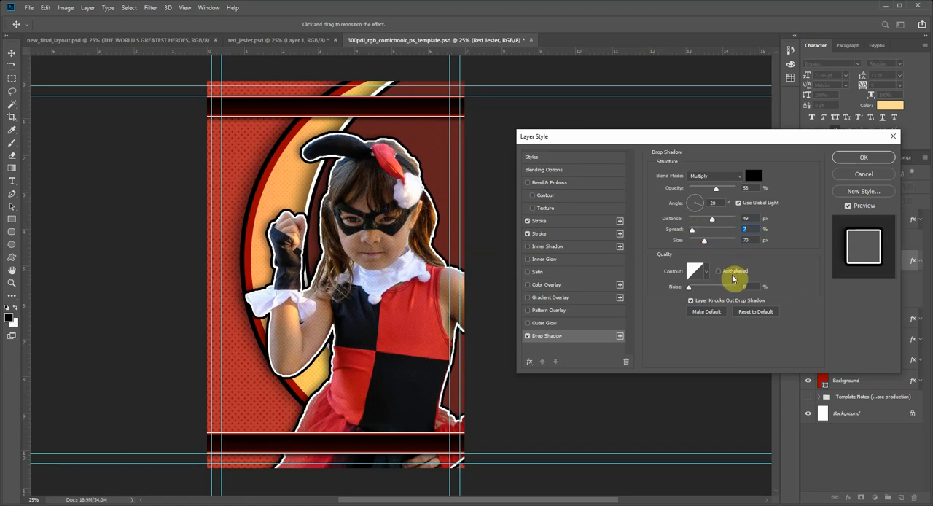
click(864, 158)
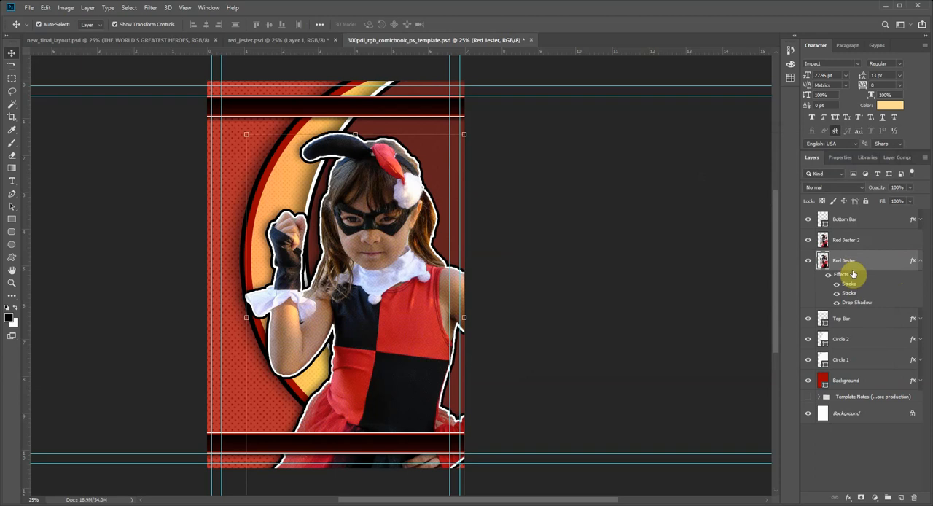
click(919, 263)
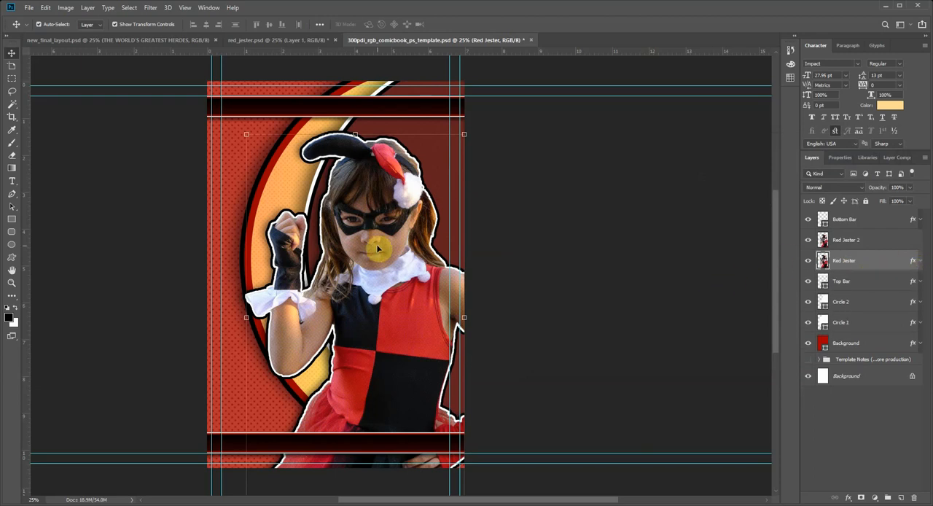
Step: Undo the stray move of the Red Jester 2 layer and link it with the Red Jester layer
drag(378, 249, 308, 232)
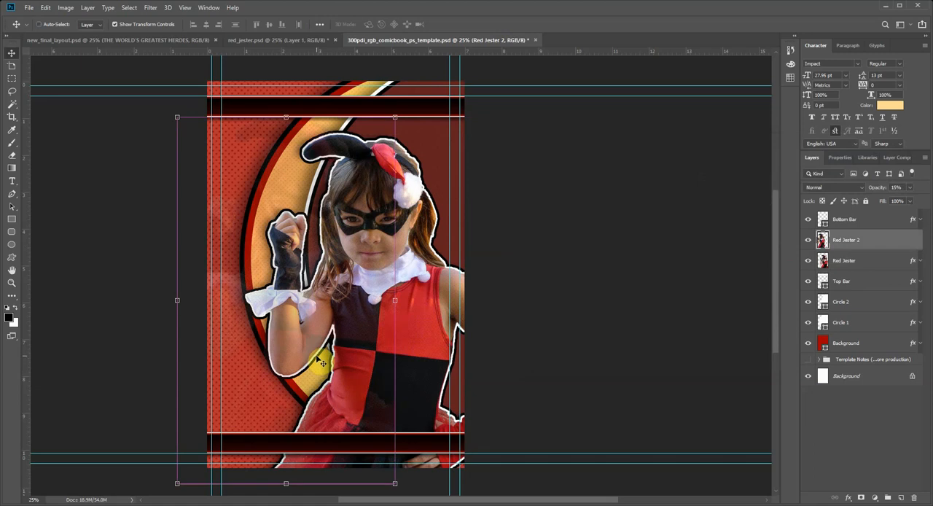
key(ctrl+z)
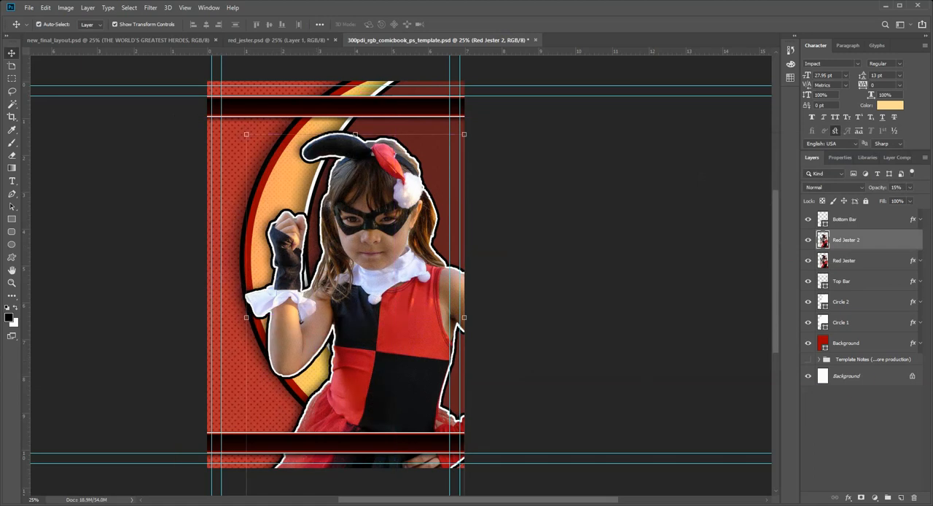
shift+click(858, 261)
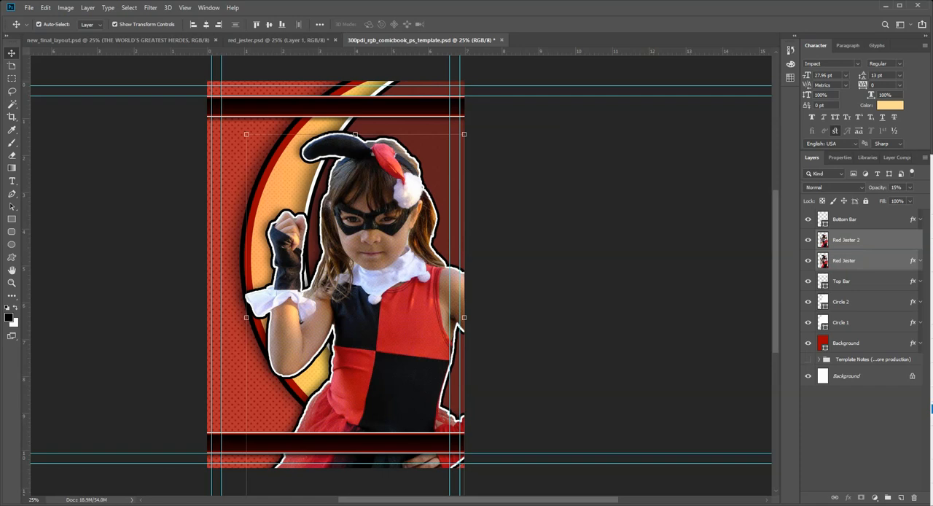
click(931, 408)
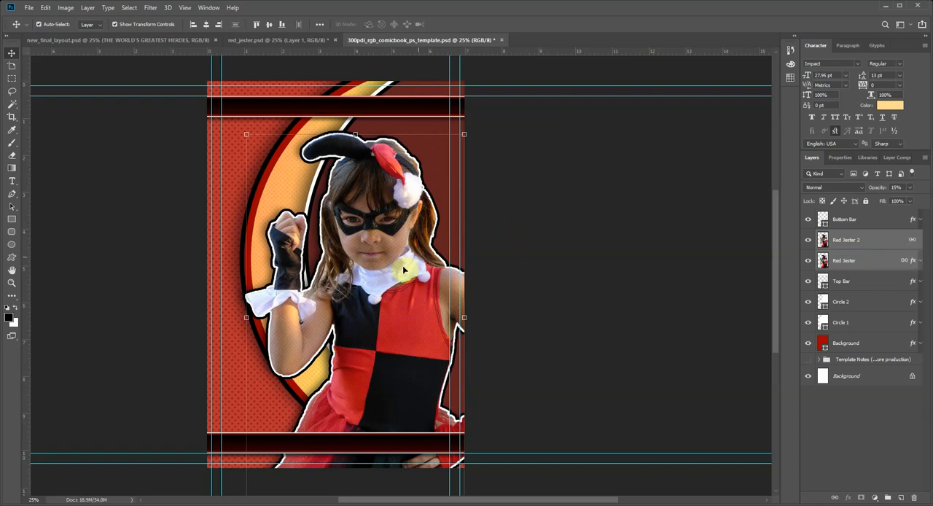
Step: Move the linked Red Jester figure slightly down on the cover
drag(398, 279, 403, 316)
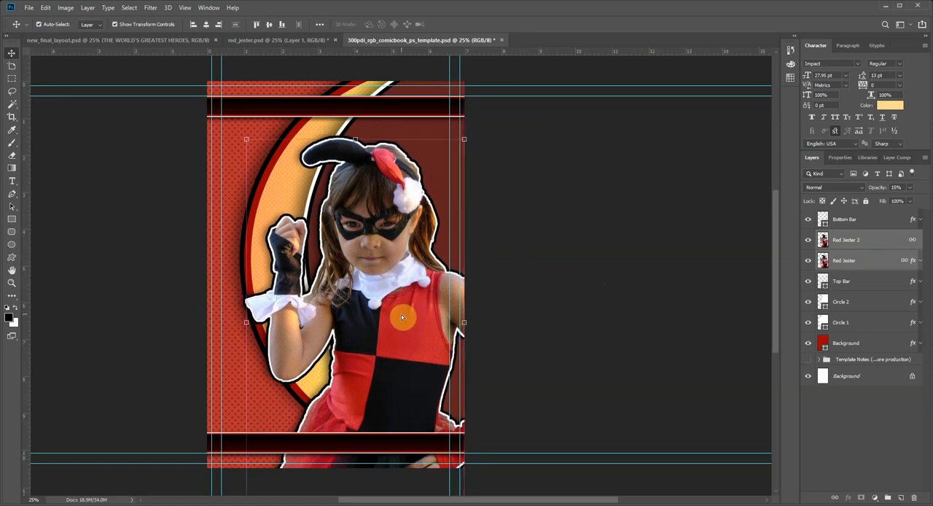
click(524, 326)
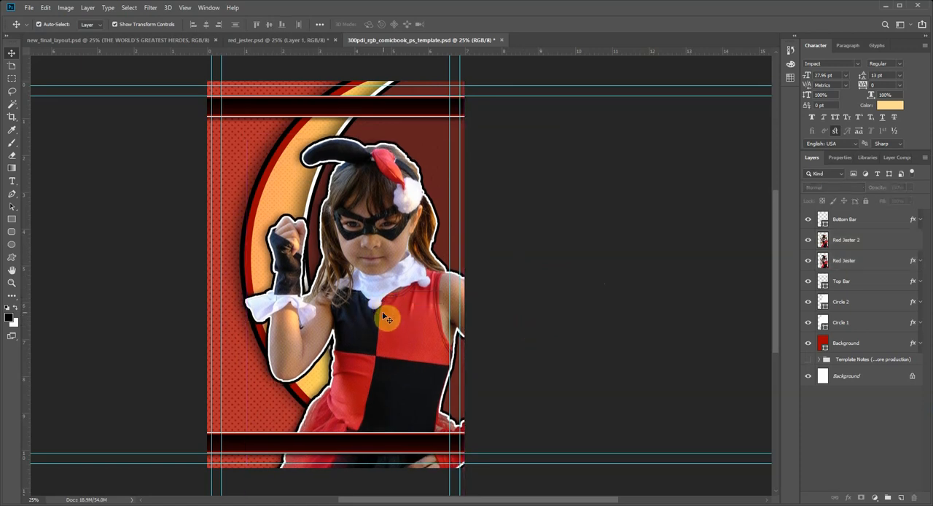
click(383, 309)
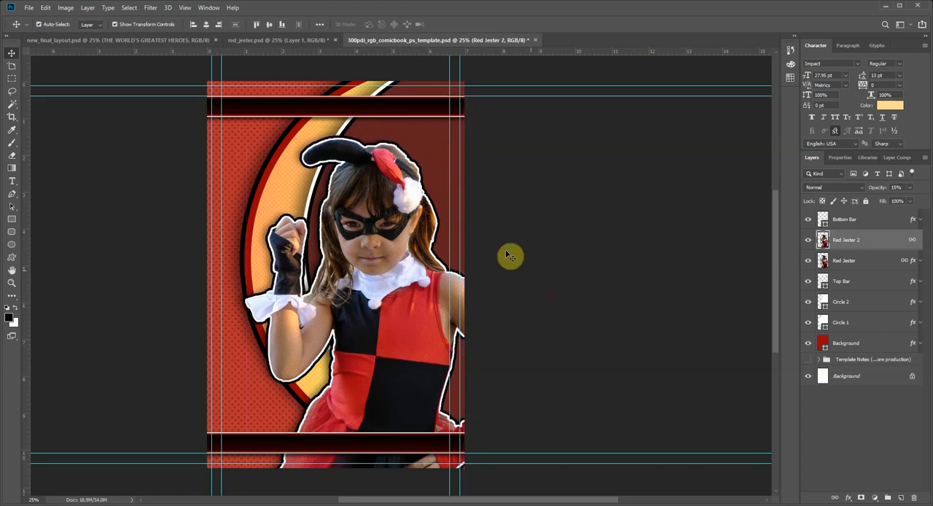
Step: Compare the figure and its halftone layer in new_final_layout.psd with the comic book template, ending on the template
click(117, 42)
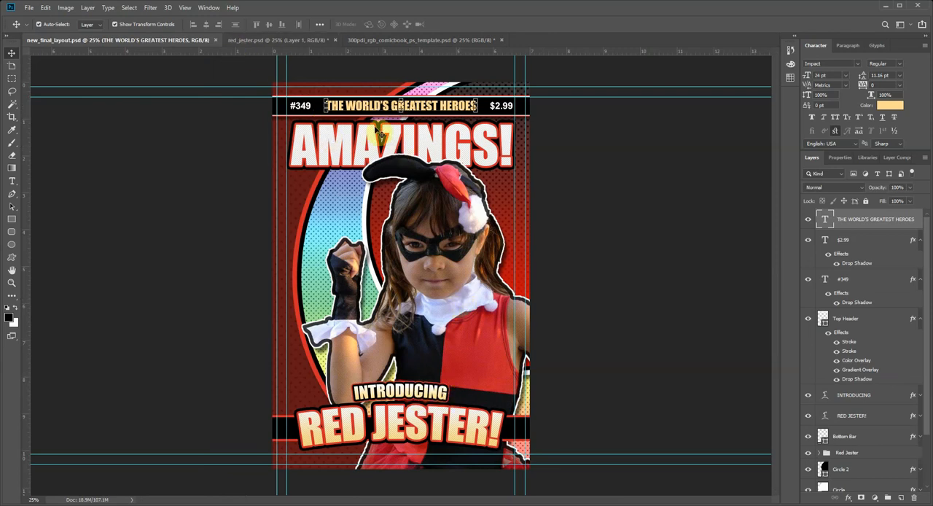
click(421, 231)
click(376, 40)
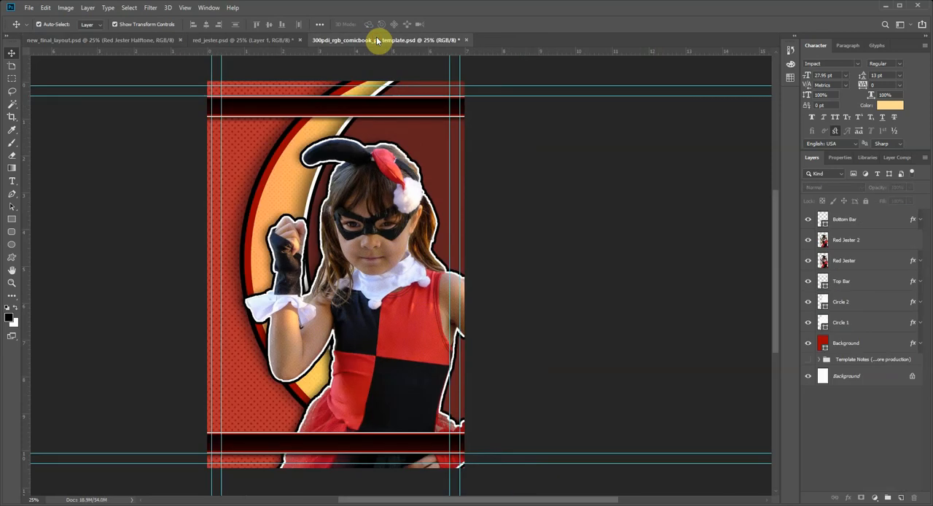
click(144, 40)
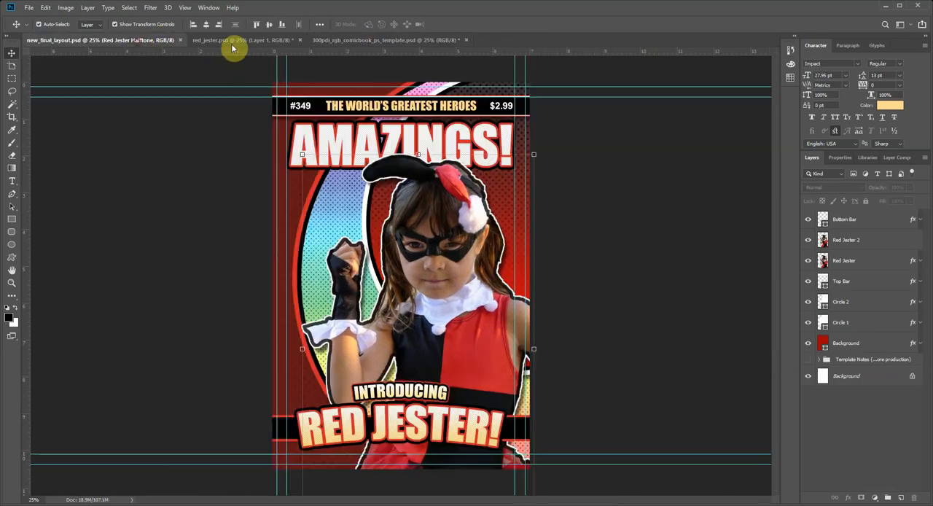
click(345, 41)
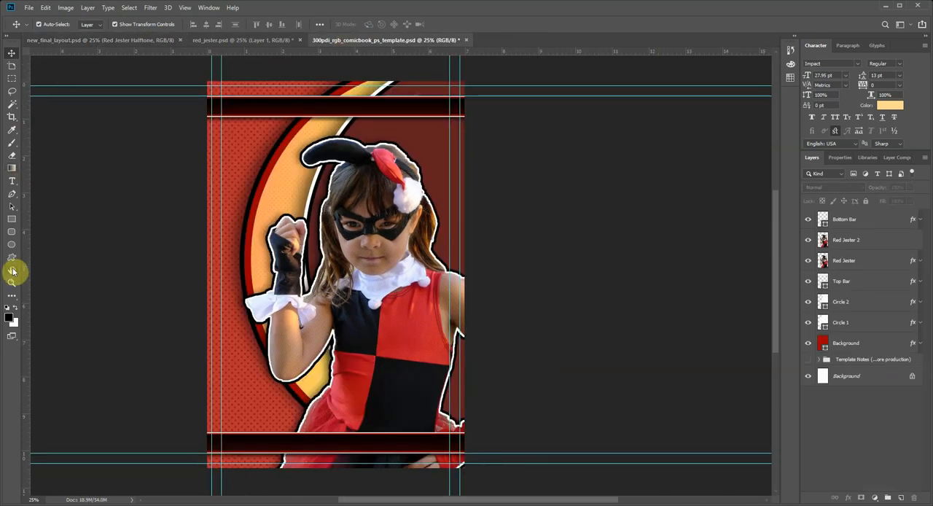
Step: Add the text "THE WORLD'S GREATEST HEROES" in pale yellow Impact at 27.95 pt on a layer above Bottom Bar
click(12, 180)
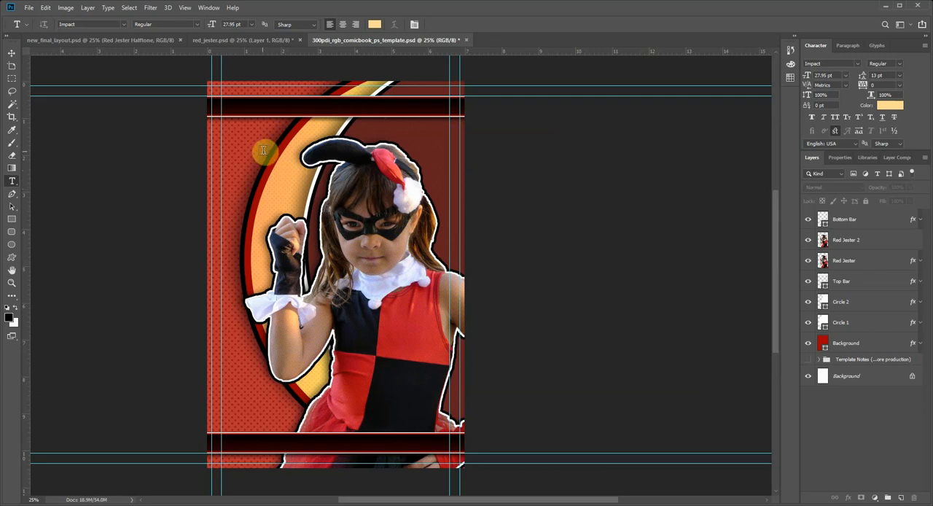
click(241, 40)
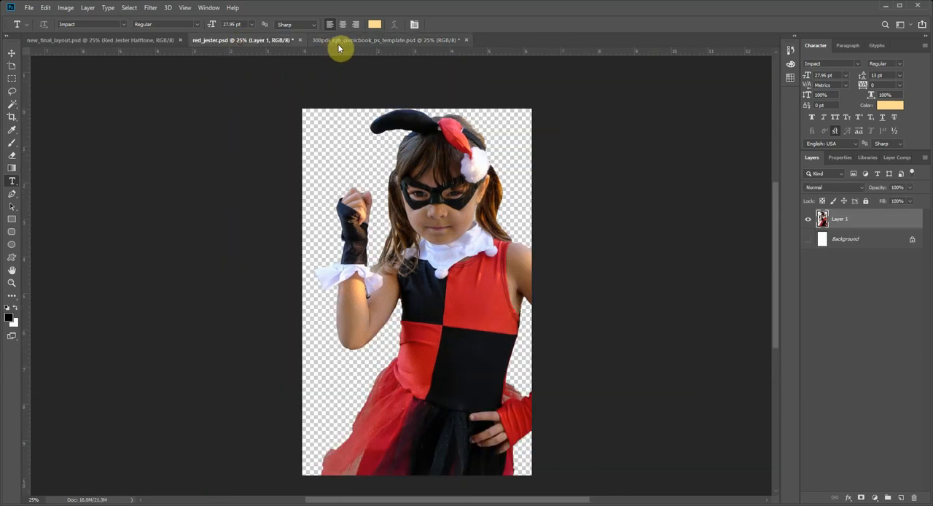
click(339, 45)
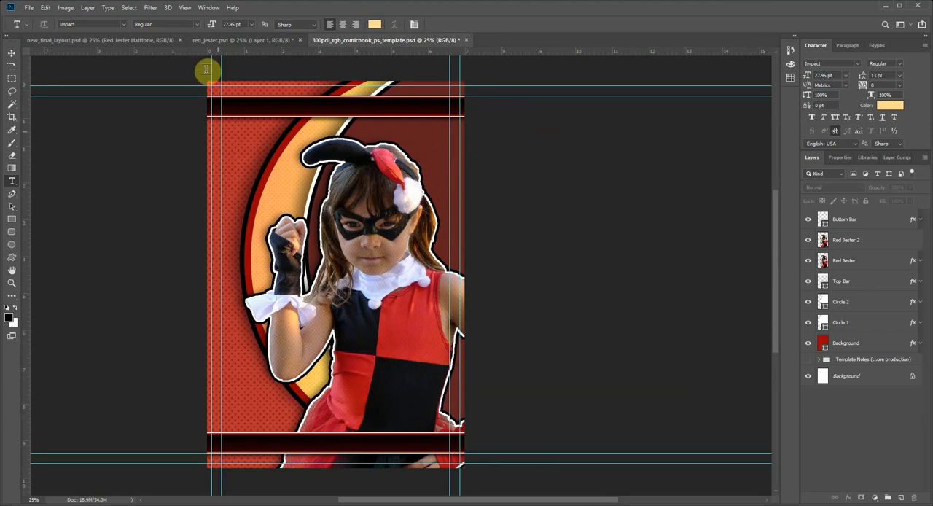
click(137, 42)
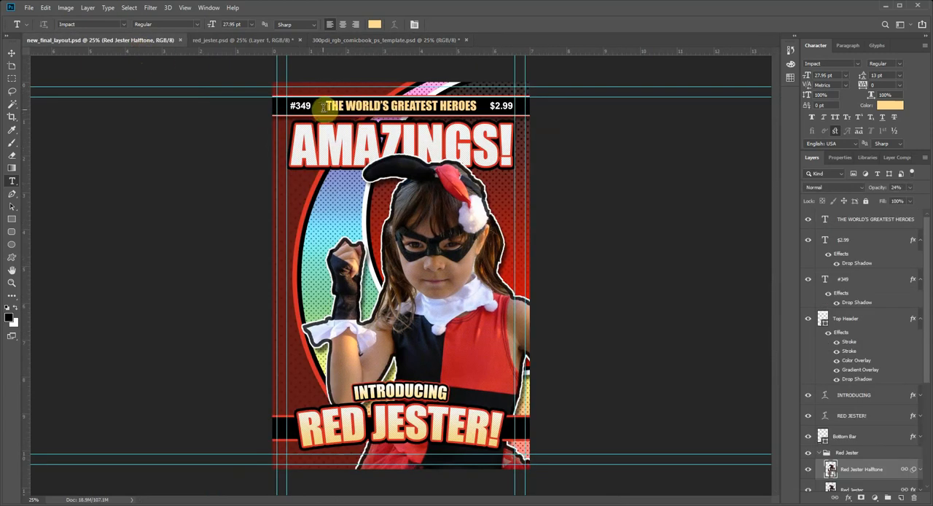
click(374, 41)
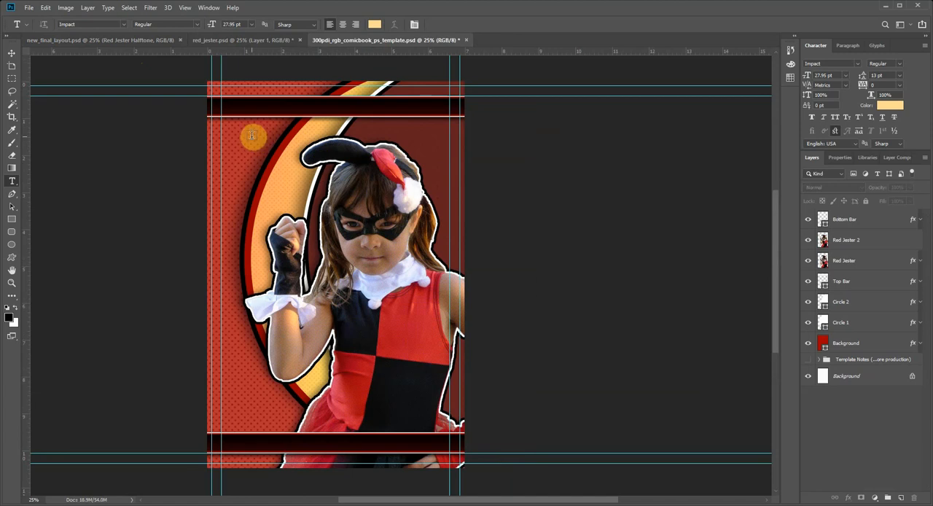
click(858, 221)
scroll(857, 230, up, 2)
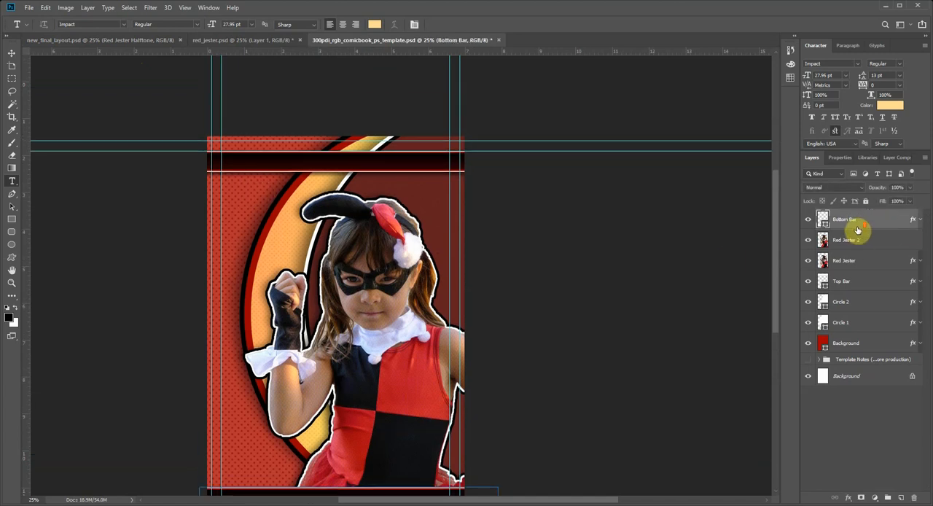
scroll(856, 235, down, 2)
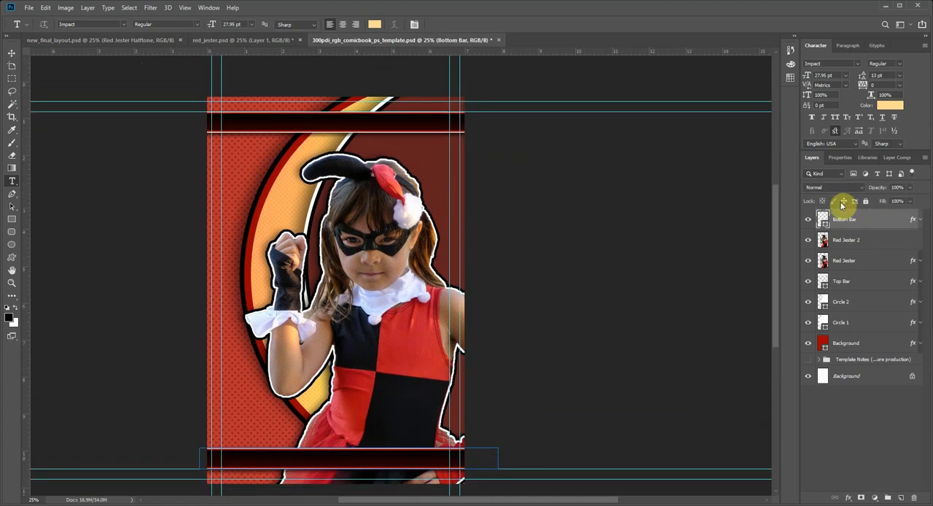
click(245, 161)
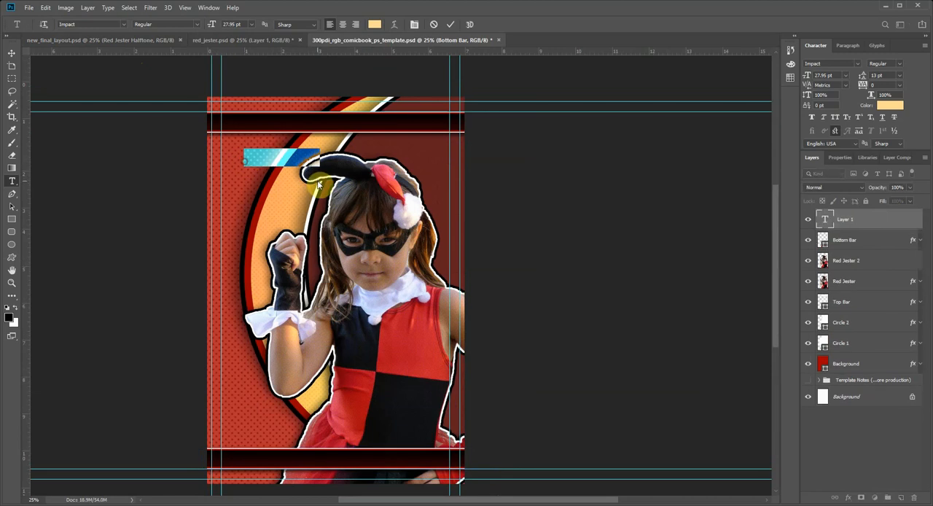
text(Th)
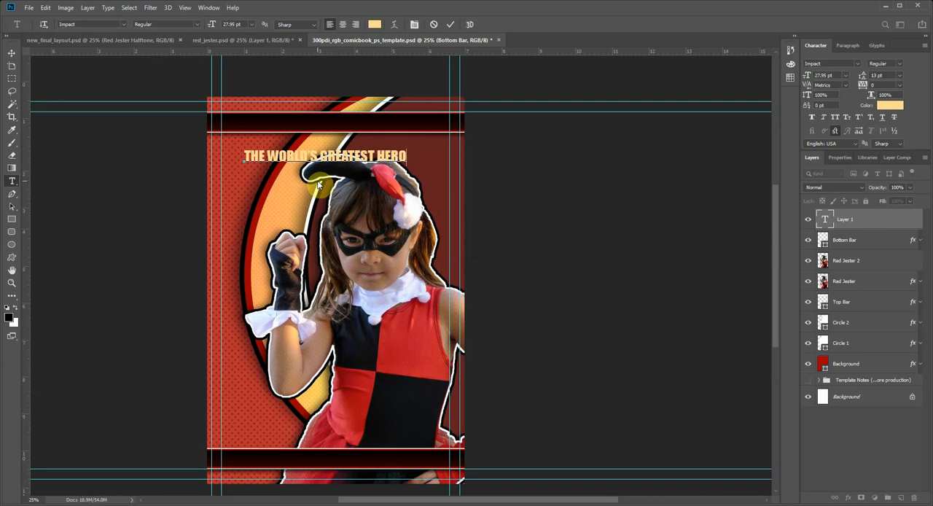
click(14, 55)
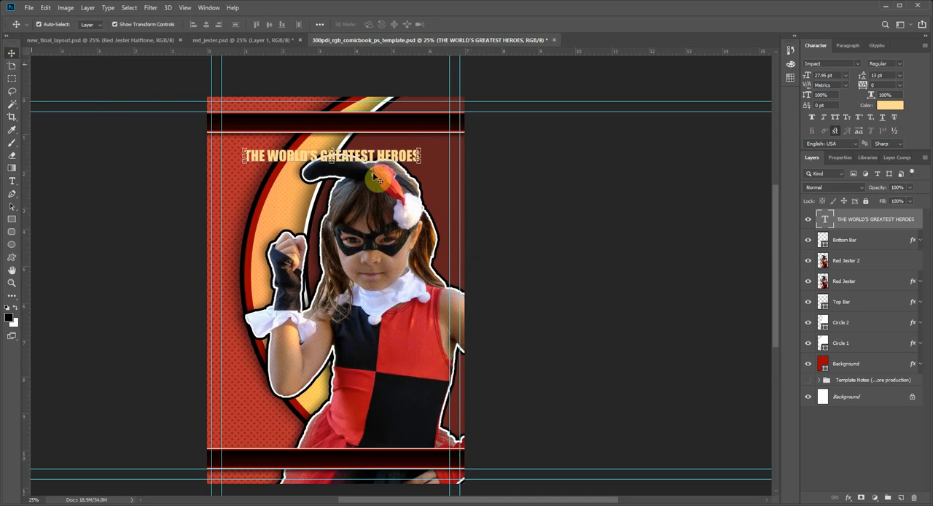
Step: Move the heading text onto the top bar, scale it to 25.58 pt and centre it there
drag(393, 153, 399, 121)
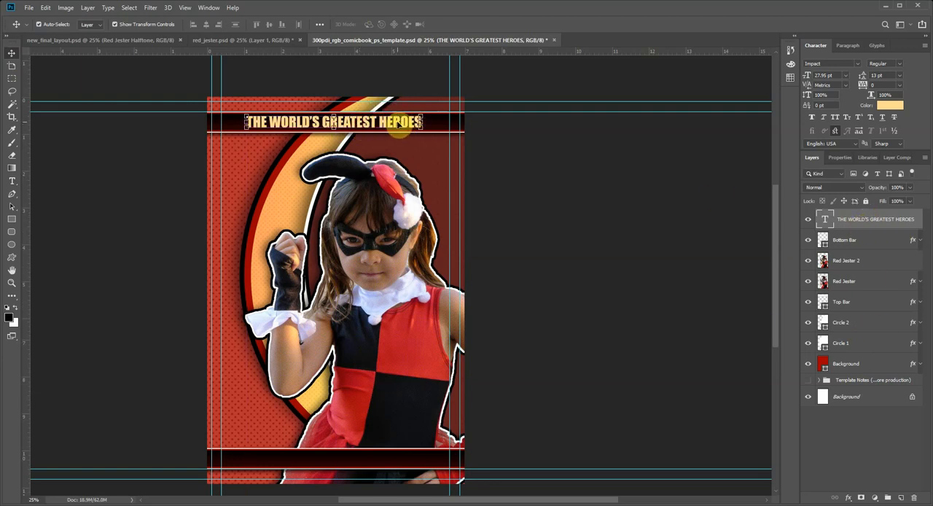
drag(405, 120, 380, 125)
key(Return)
key(ctrl+t)
key(Return)
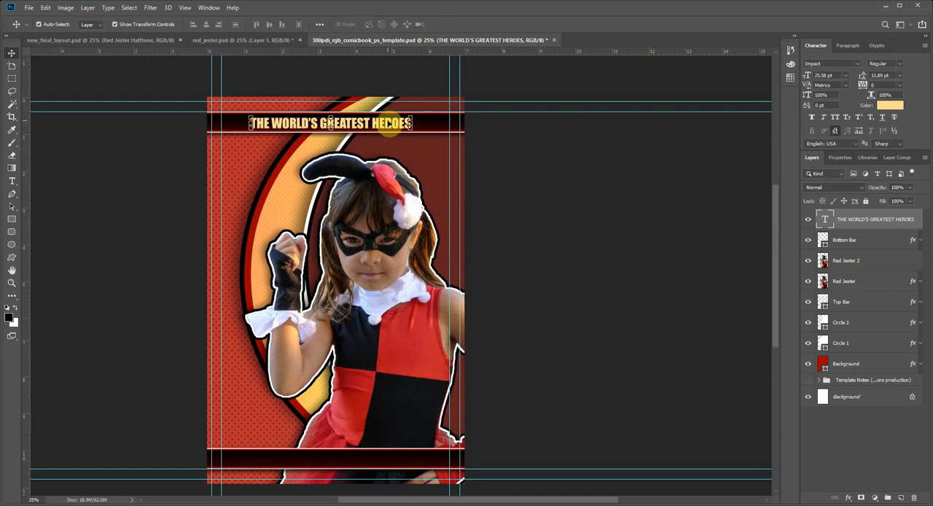
drag(372, 123, 378, 122)
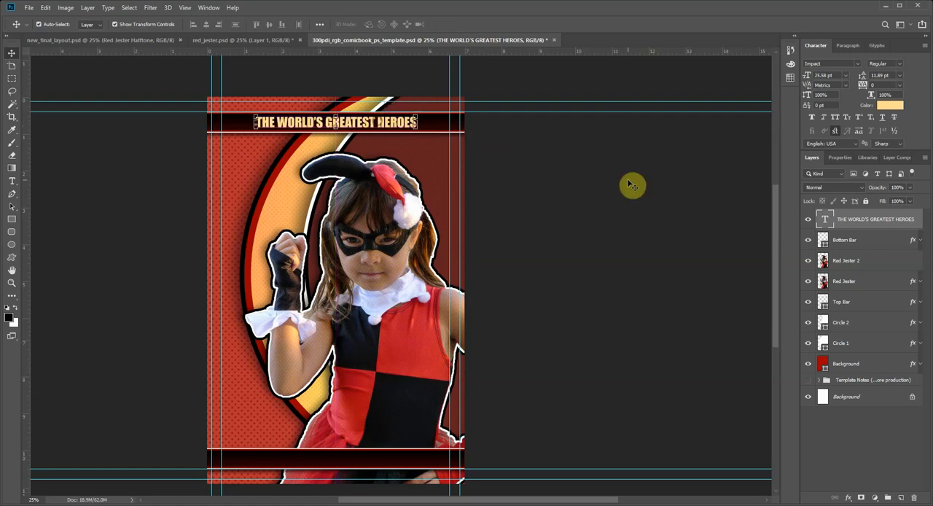
click(489, 308)
Step: Using new_final_layout.psd as reference, make the top bar slightly taller and enlarge its heading text to 26.69 pt
click(172, 42)
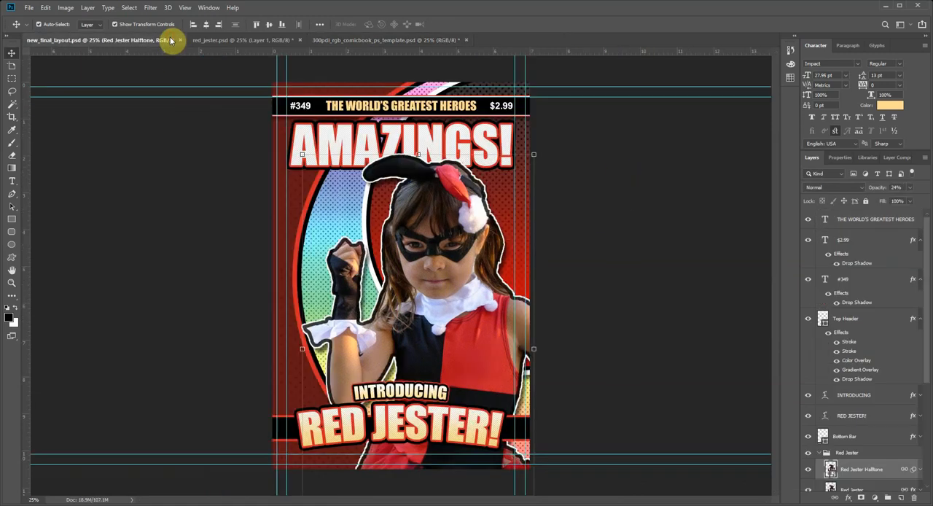
click(336, 41)
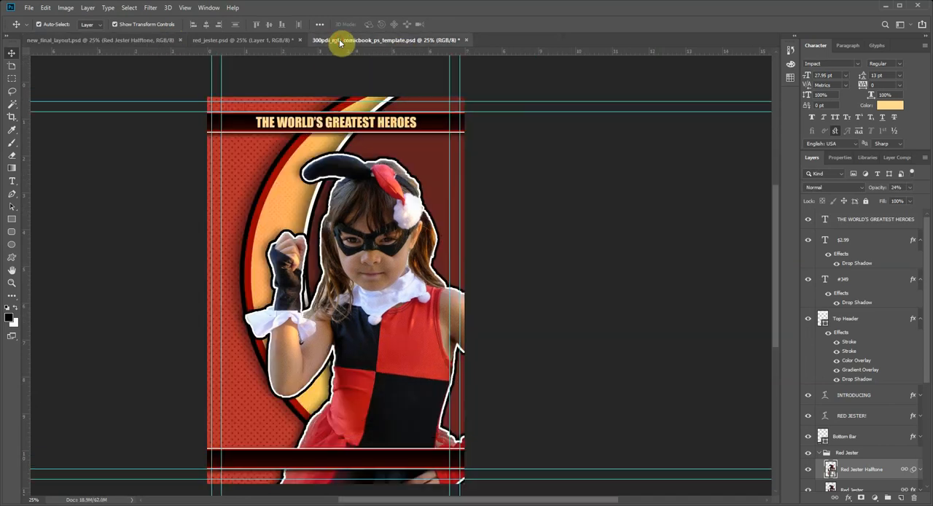
click(82, 40)
click(399, 44)
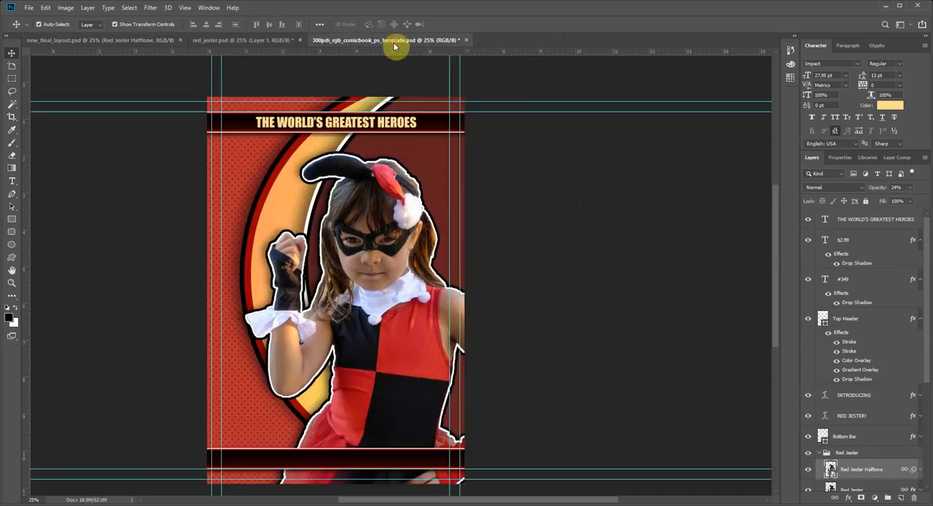
click(236, 125)
key(ctrl+t)
drag(336, 132, 404, 126)
double_click(430, 128)
double_click(395, 124)
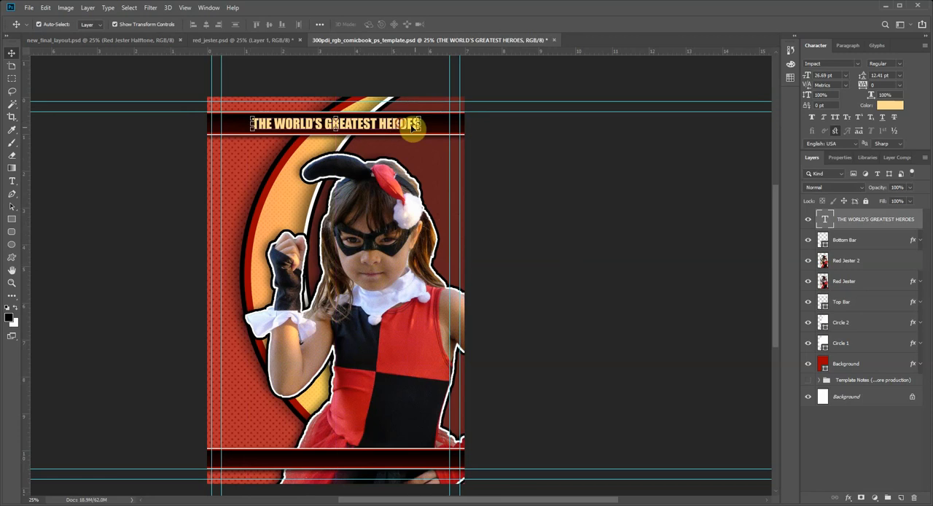
click(541, 222)
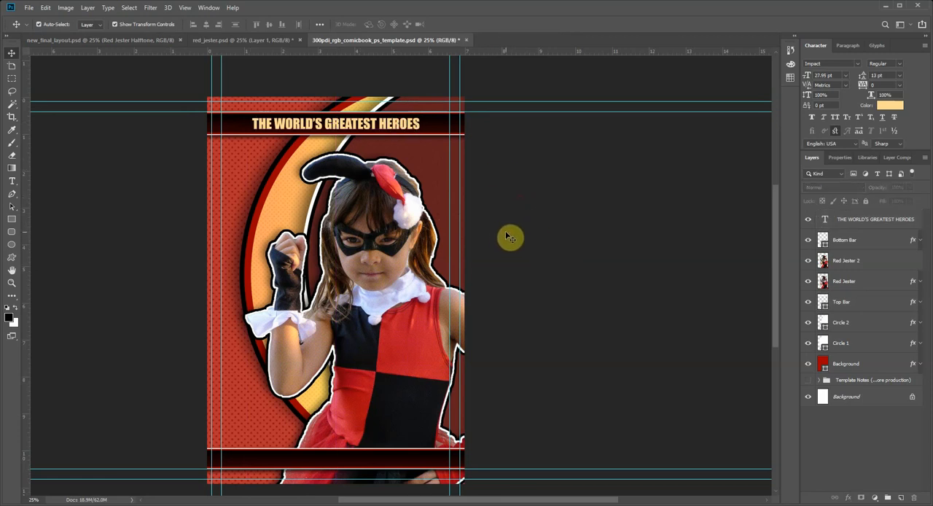
Step: Set the font for the next cover text to Arial Bold and its colour to white
click(119, 41)
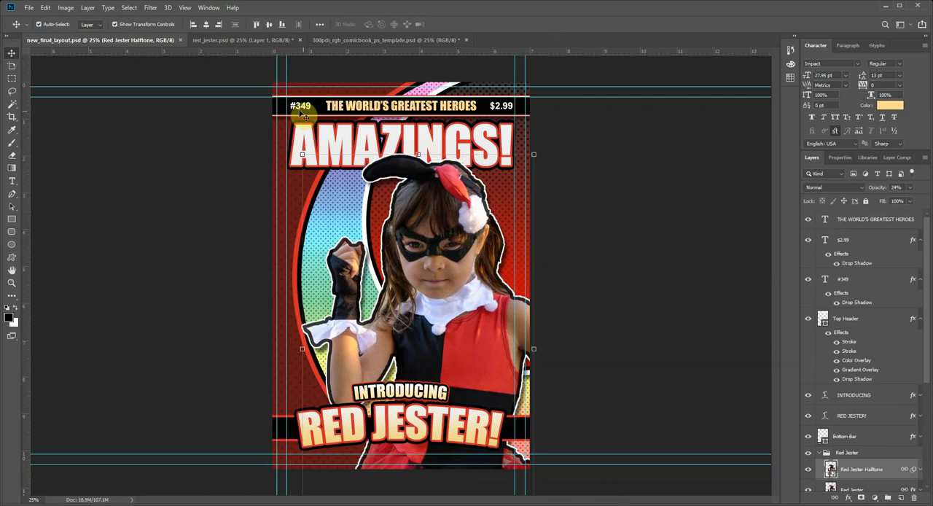
click(333, 40)
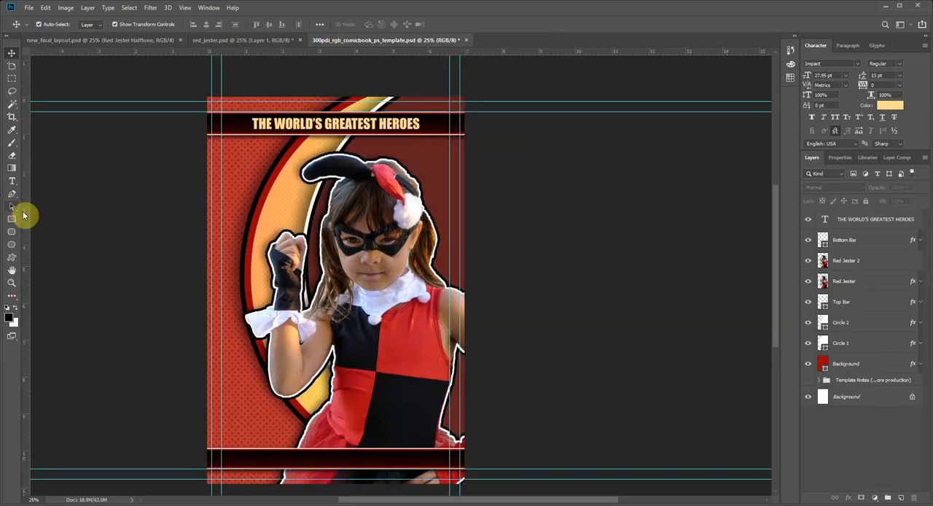
click(12, 181)
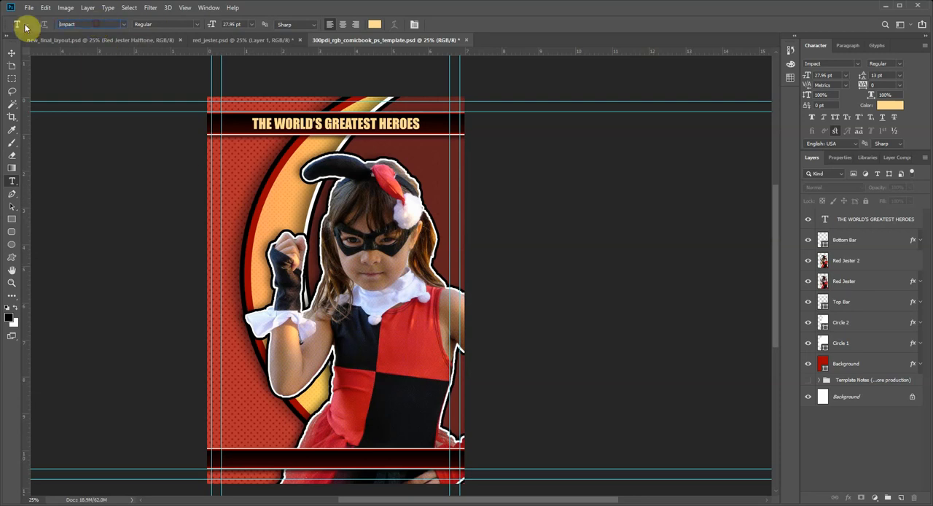
click(67, 24)
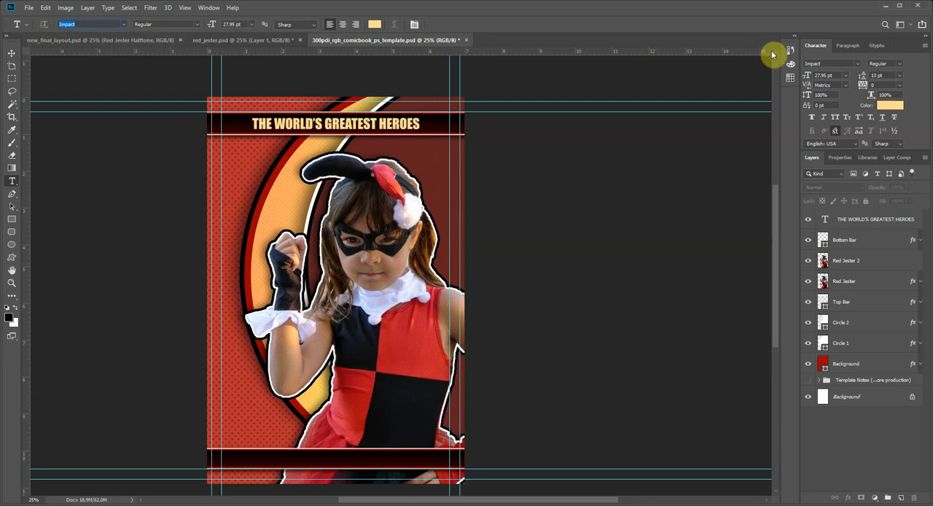
drag(822, 64, 794, 63)
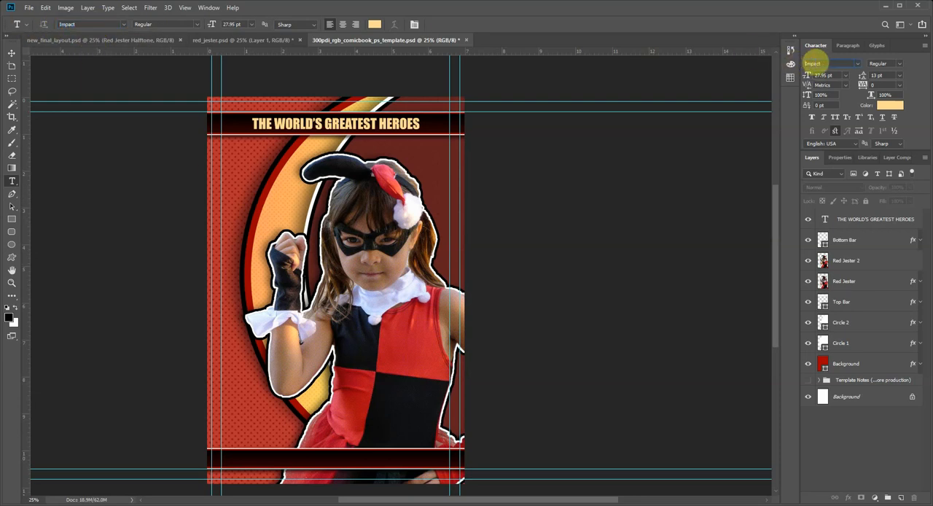
drag(83, 25, 59, 24)
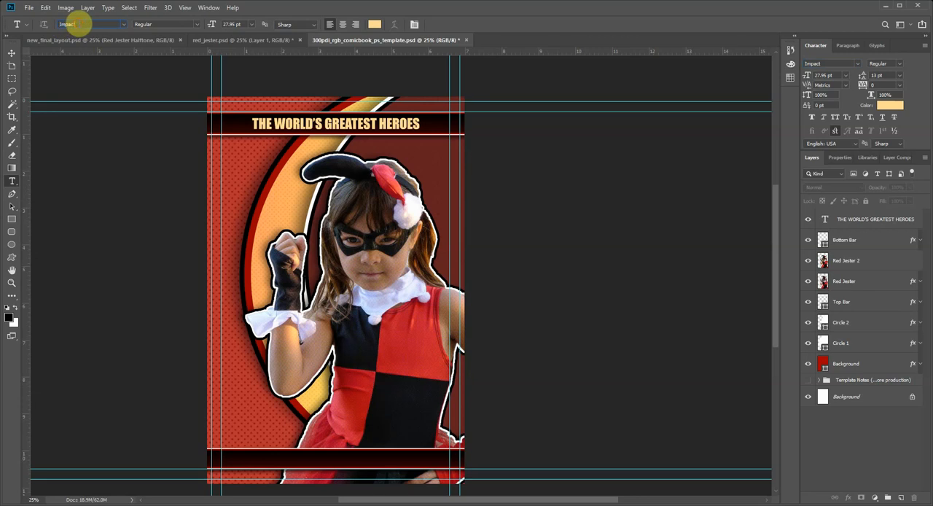
click(78, 24)
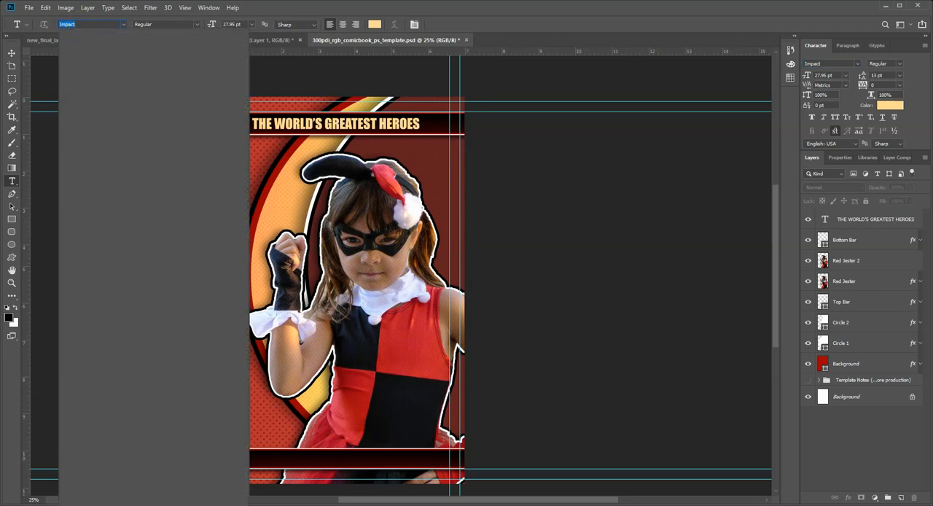
text(ari)
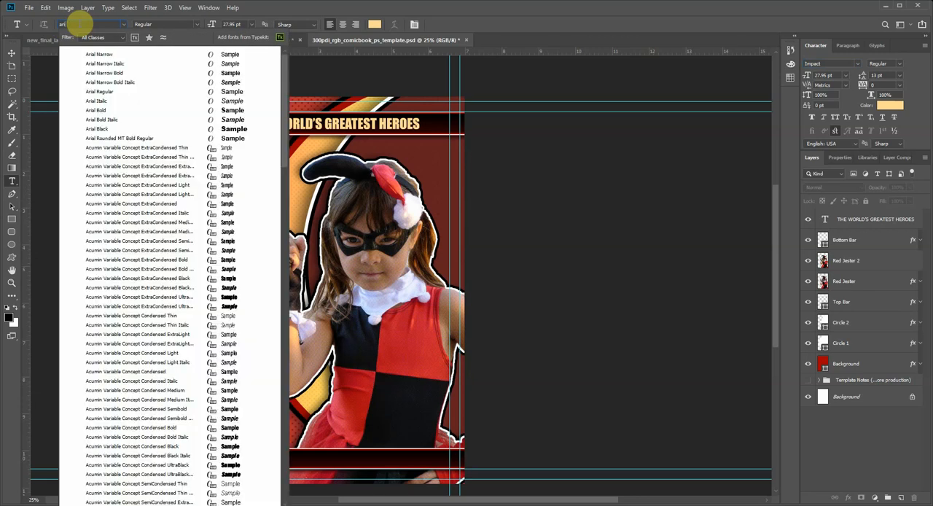
click(100, 110)
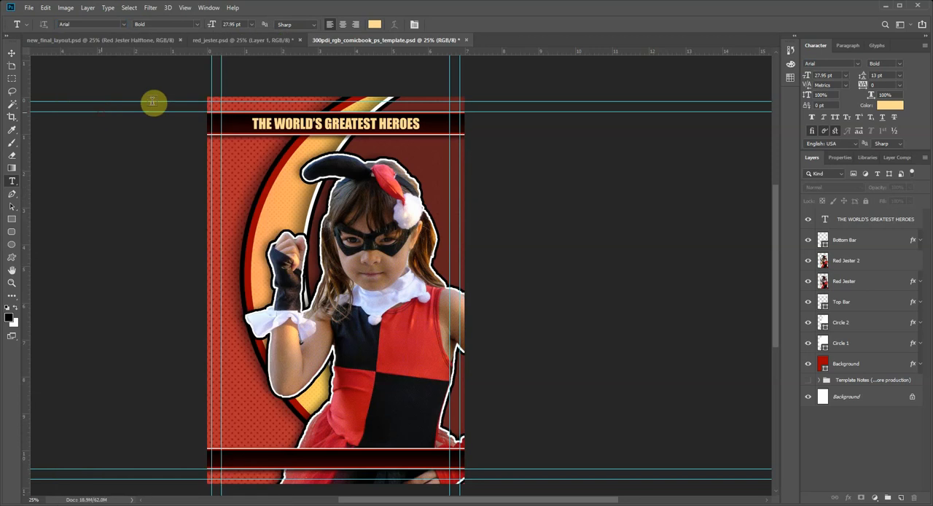
click(372, 25)
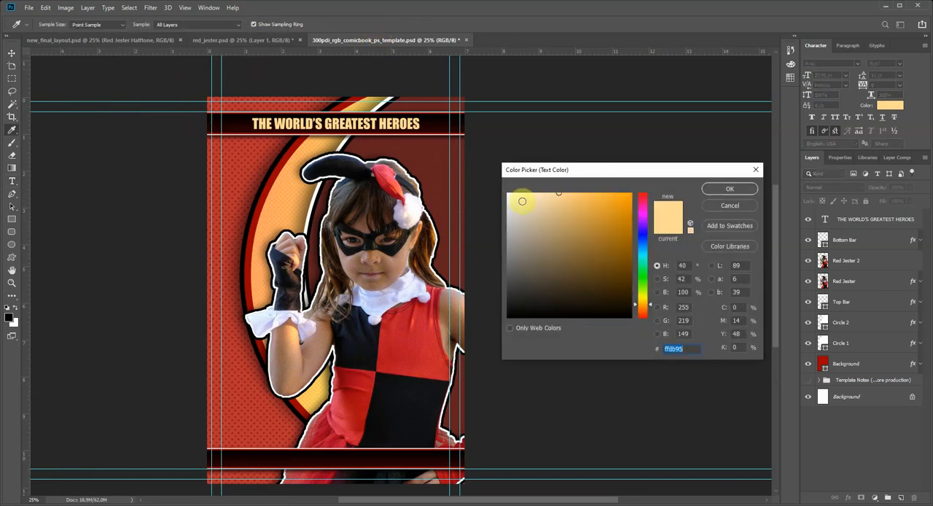
drag(520, 197, 474, 175)
click(754, 187)
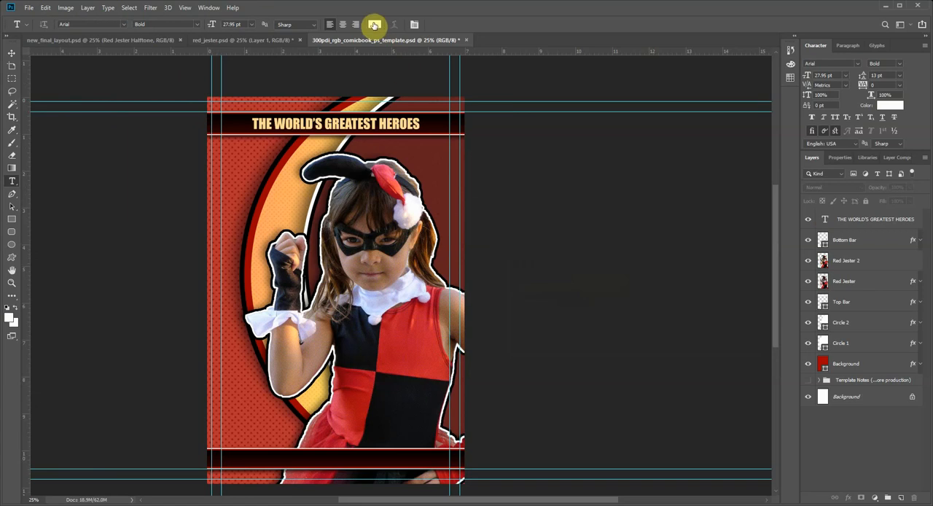
Step: Add the issue number "#355" just below the top bar, near the cover's left safe-area guide
click(234, 162)
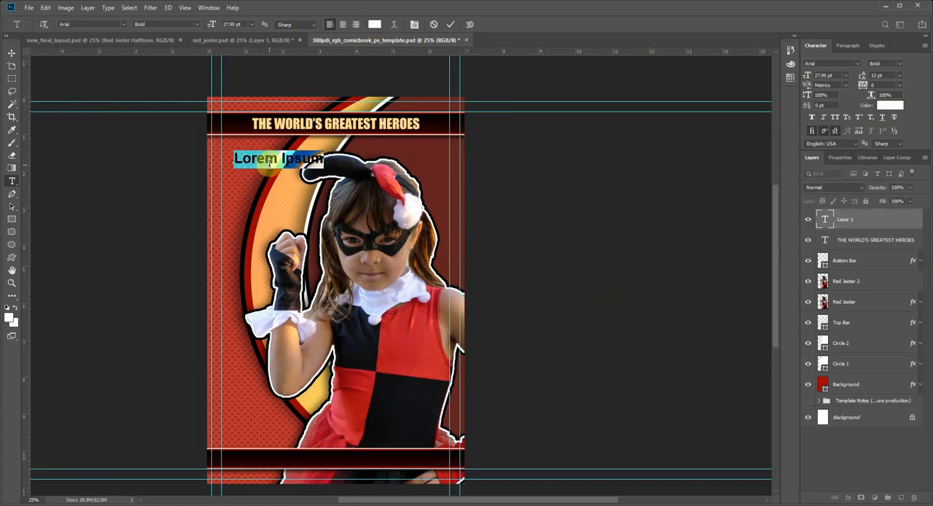
text(#355)
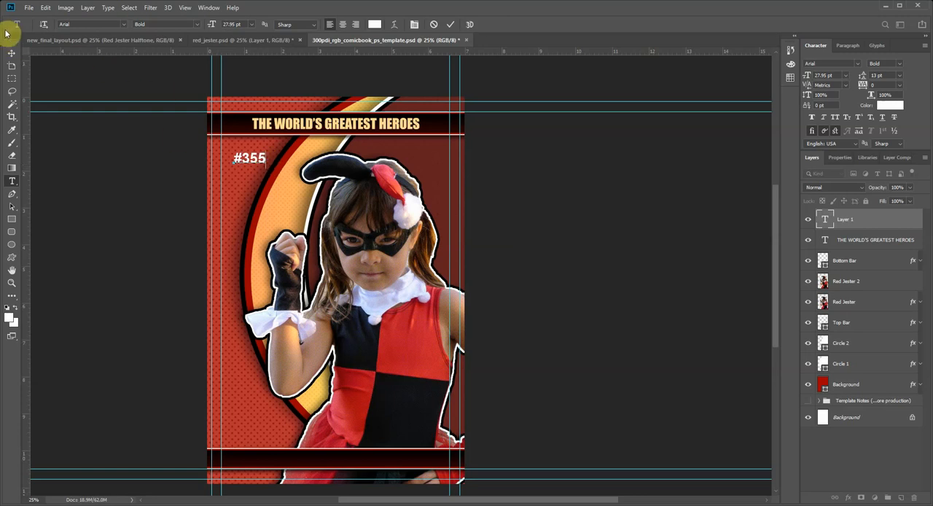
click(10, 52)
mouse_move(256, 157)
mouse_down()
mouse_move(244, 128)
mouse_move(244, 155)
mouse_up()
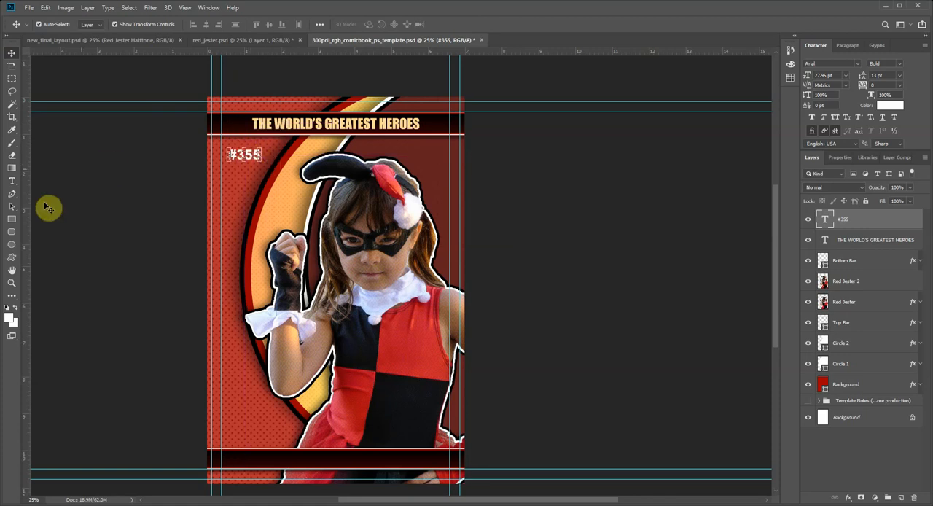
Step: Scale the "#355" issue number down to 16.42 pt and place it on the top bar at the left safe-area guide
click(12, 282)
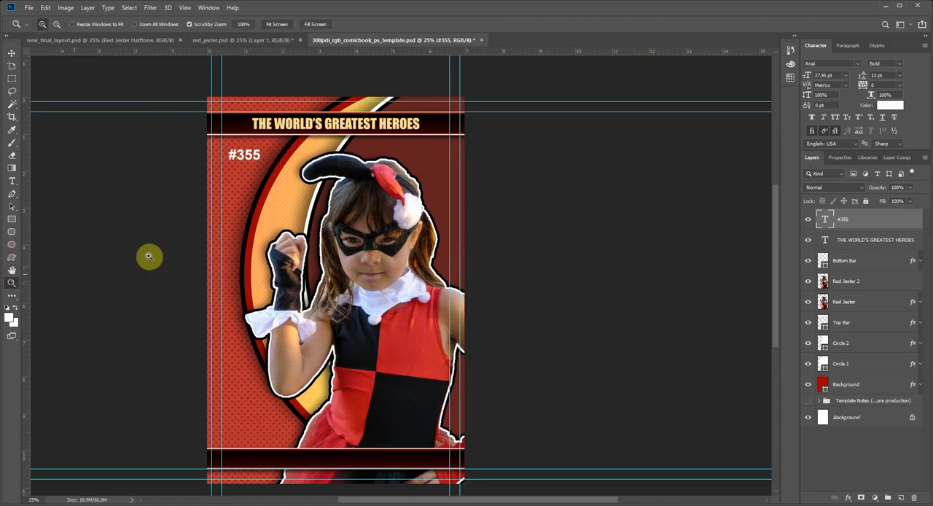
click(230, 133)
click(245, 156)
click(244, 155)
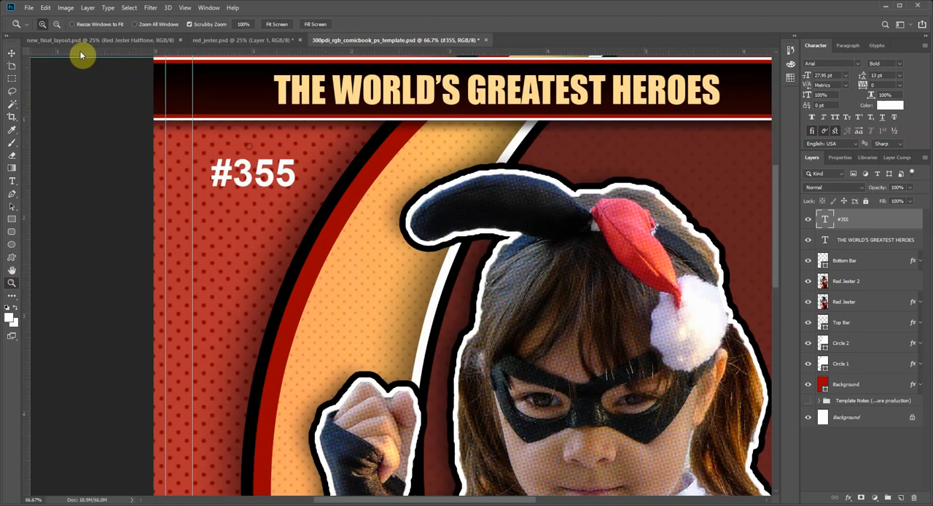
click(10, 54)
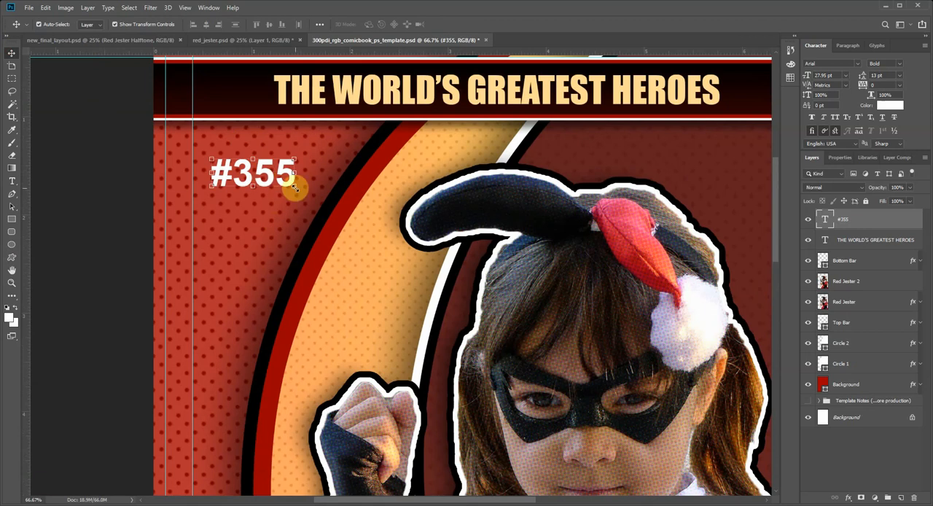
drag(294, 186, 228, 97)
key(Return)
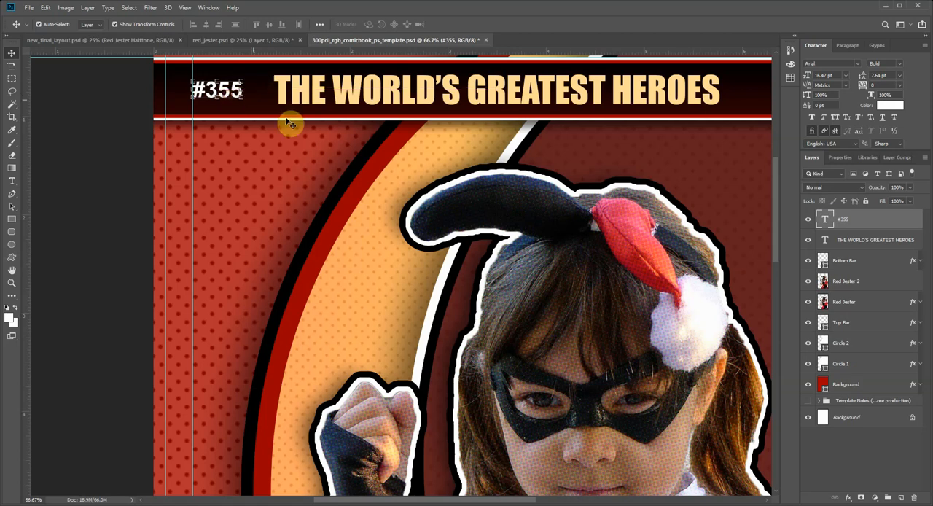
Step: Duplicate the "#355" text layer and move the copy to the right end of the top bar, against the safe-area guide
click(11, 284)
alt+click(337, 217)
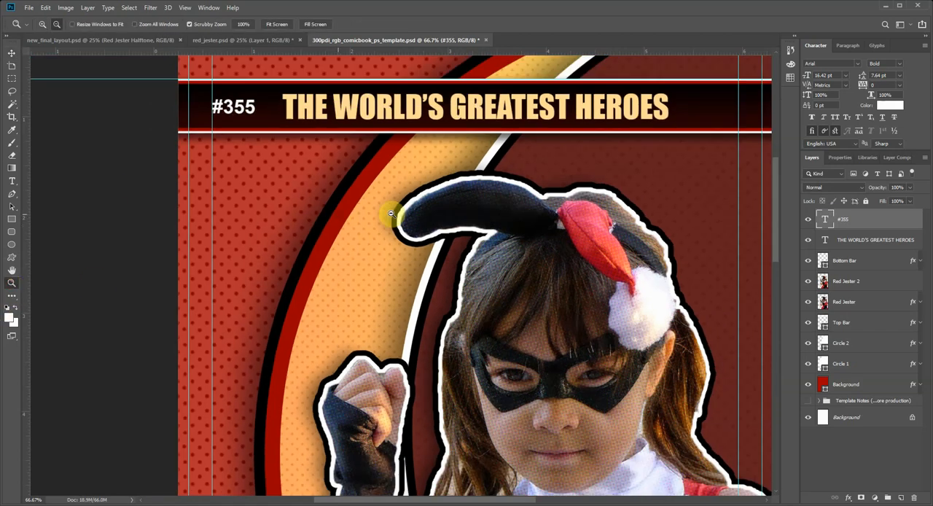
alt+click(391, 214)
click(12, 54)
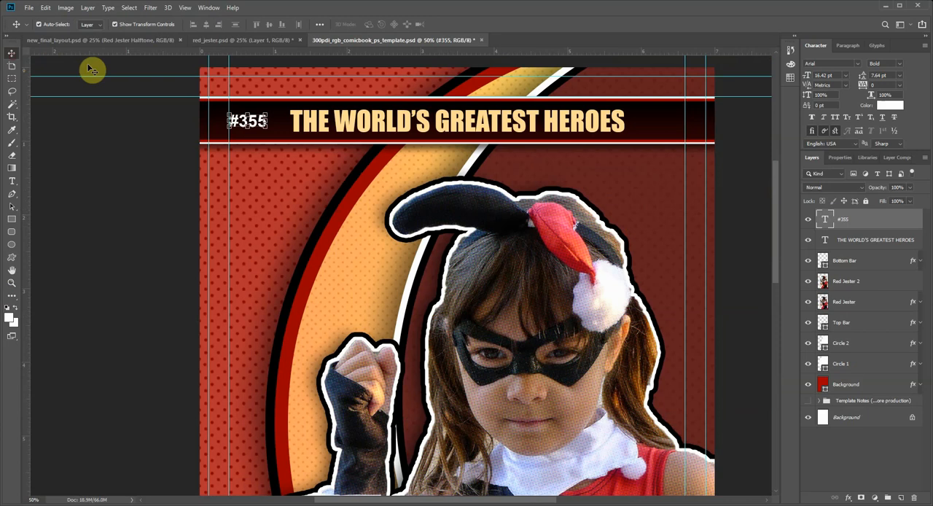
right_click(864, 226)
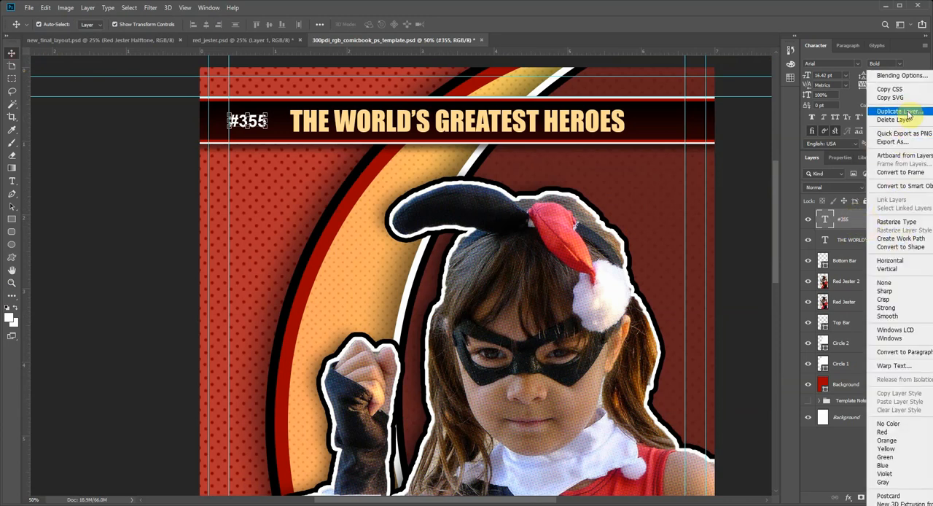
click(838, 221)
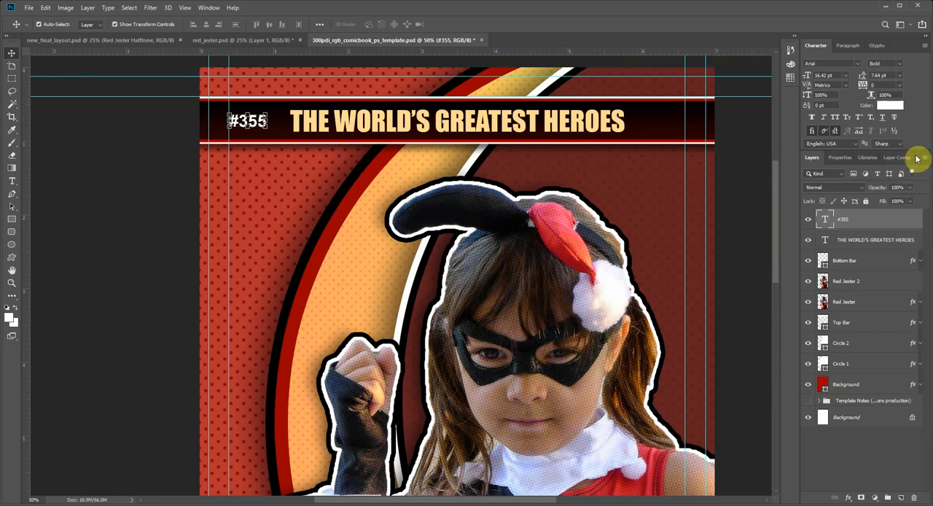
click(931, 188)
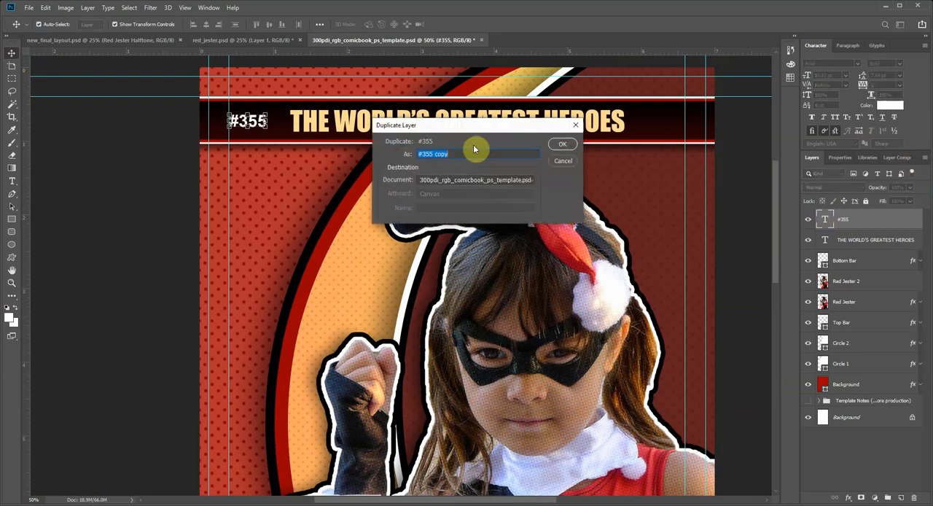
click(573, 144)
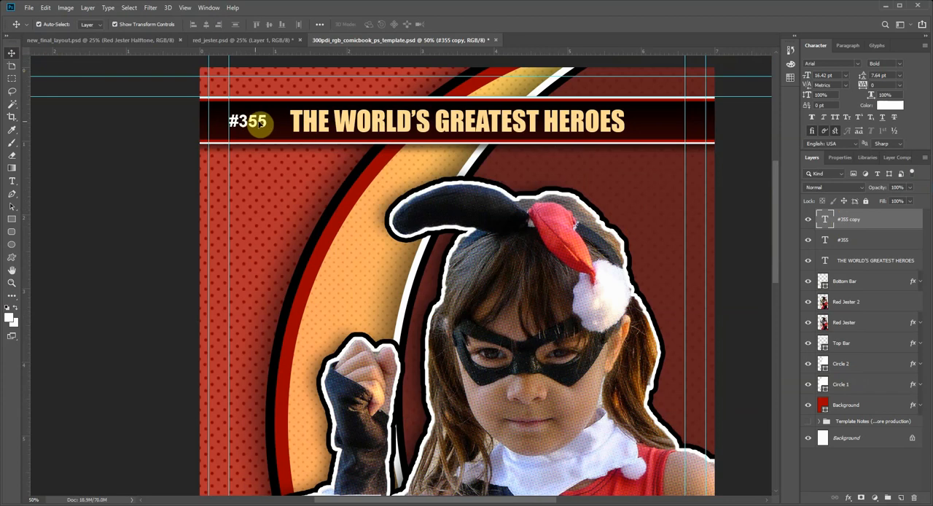
drag(260, 122, 665, 124)
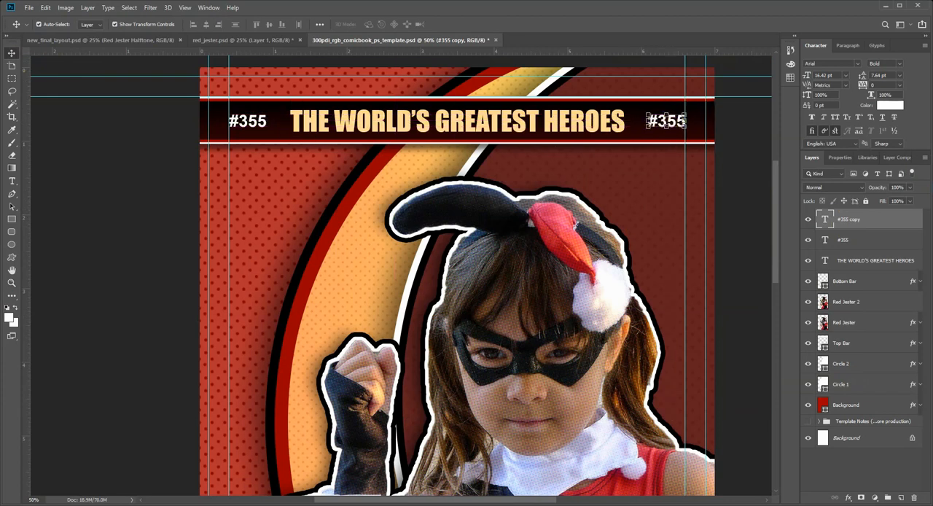
Step: Change the copied issue number to the price "$2.99" and align its right edge with the cover's right safe-area guide
click(12, 180)
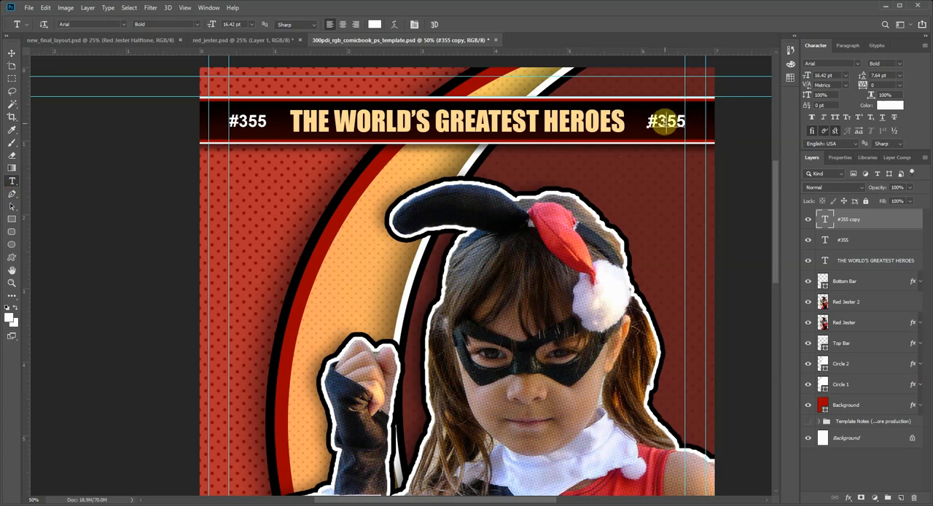
double_click(669, 122)
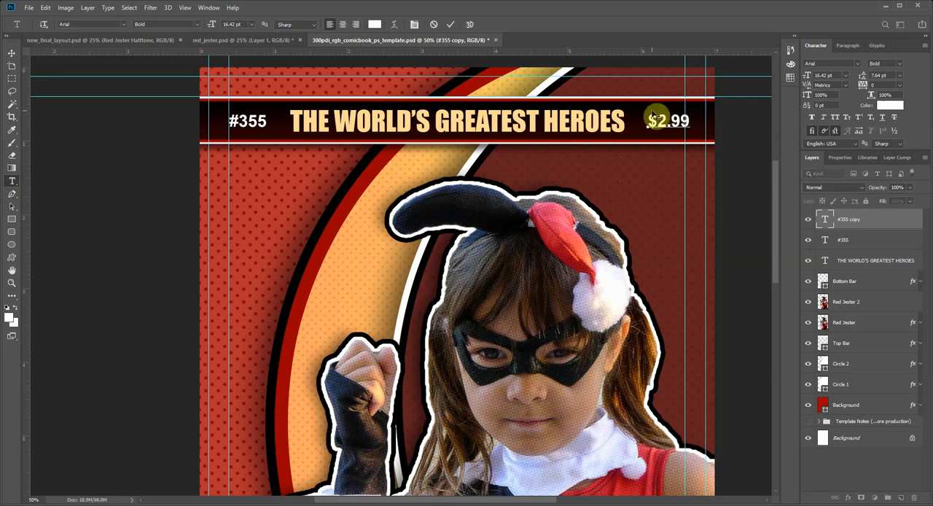
click(13, 54)
click(678, 122)
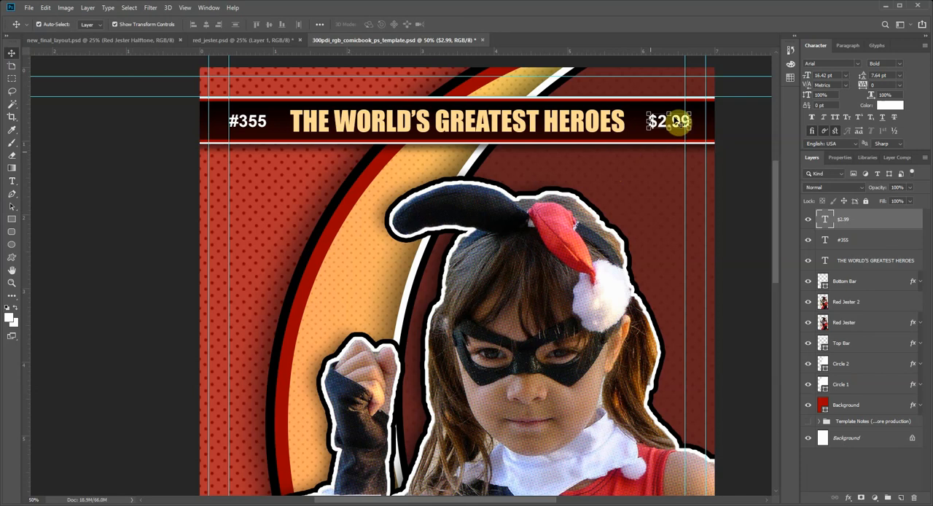
drag(669, 121, 664, 123)
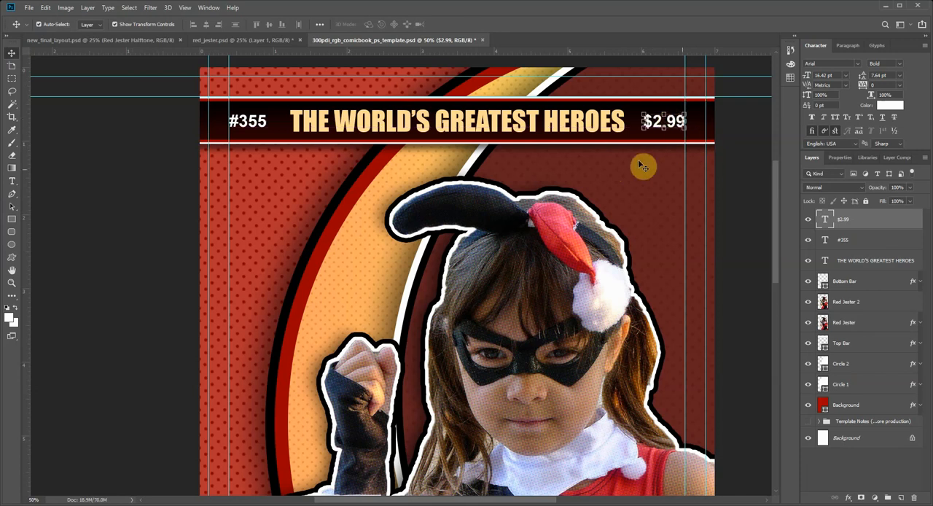
click(753, 187)
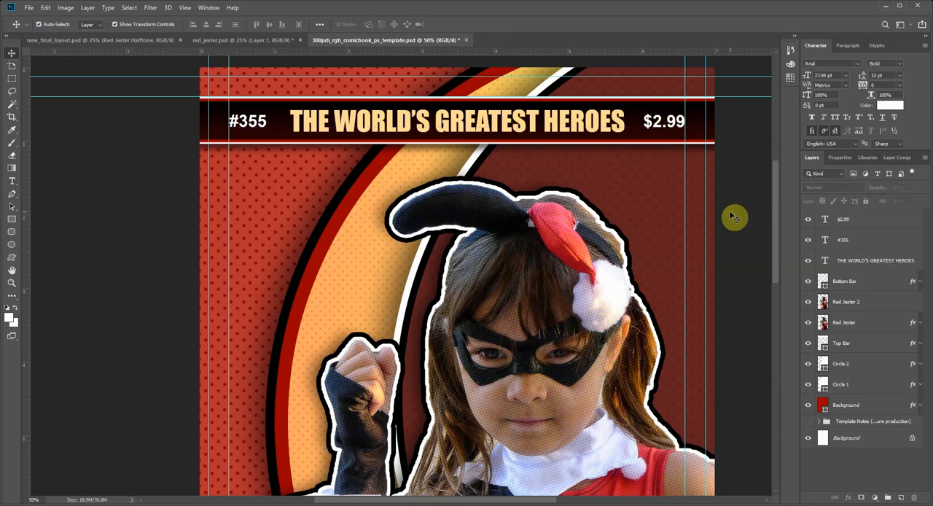
Step: Set the font for the cover title to Impact Regular
click(281, 261)
click(11, 284)
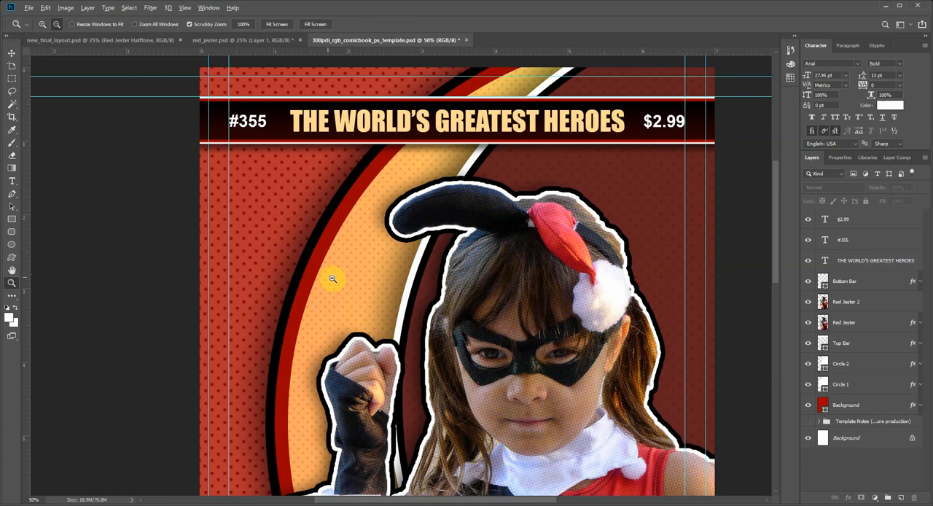
alt+click(398, 278)
alt+click(464, 282)
scroll(341, 290, down, 2)
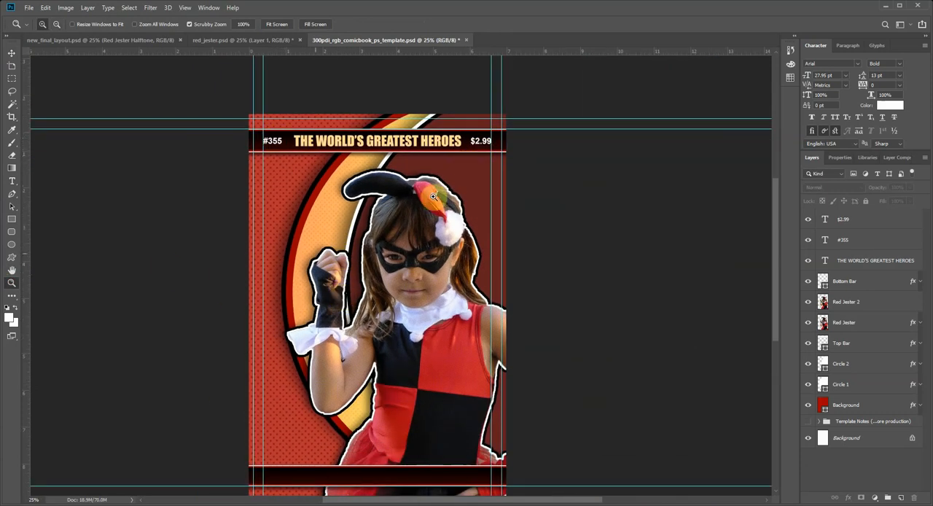
click(400, 172)
click(15, 180)
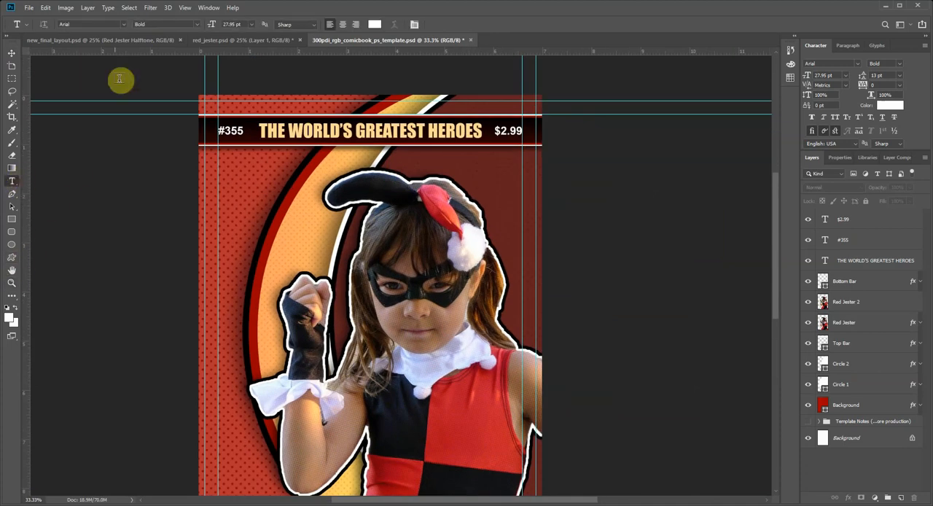
click(88, 24)
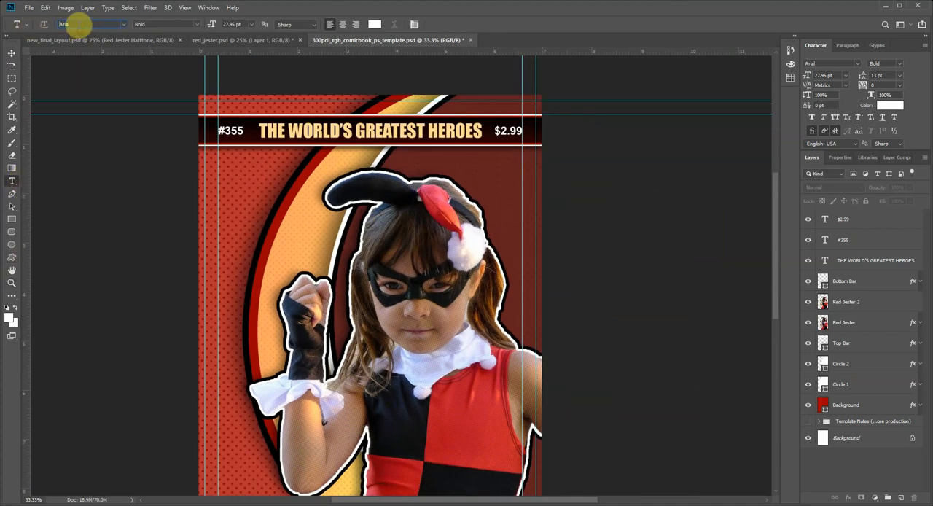
text(Impa)
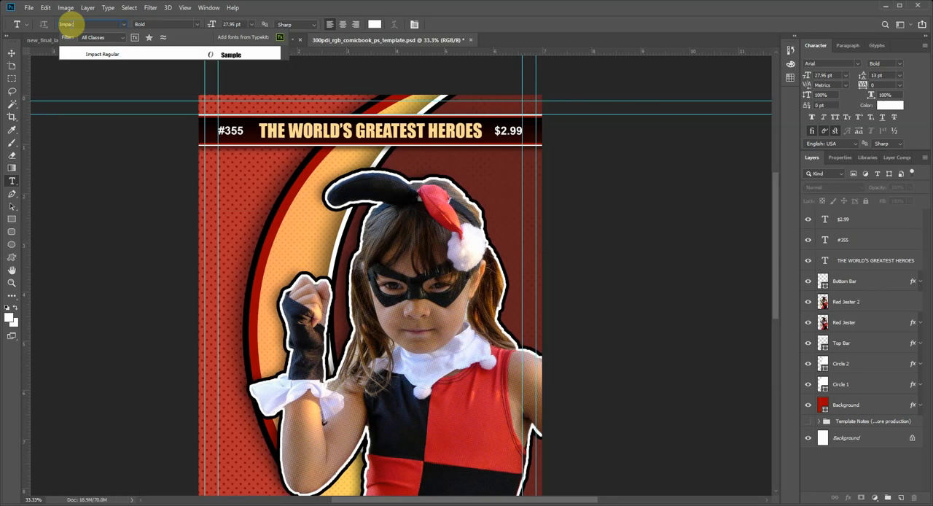
text(c)
click(102, 55)
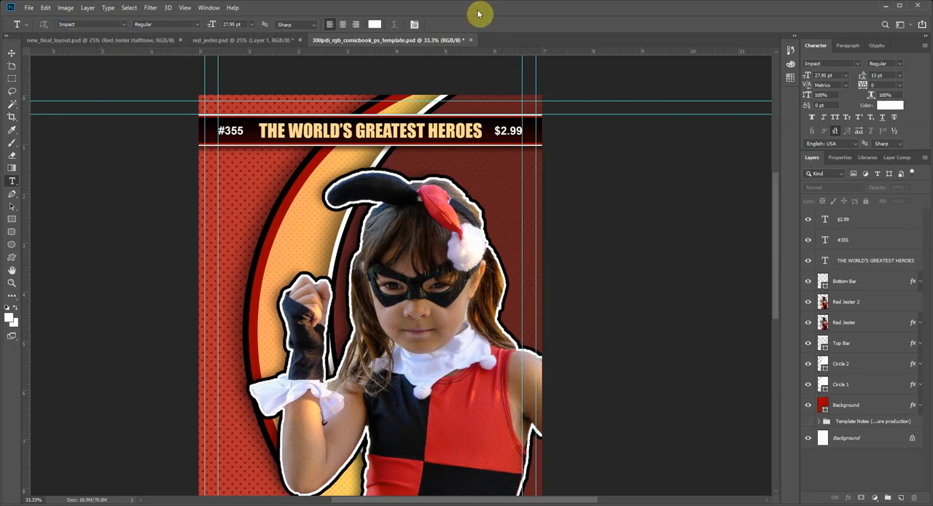
Step: Using new_final_layout.psd as reference, add the title text "AMAZINGS!" below the top bar
click(122, 42)
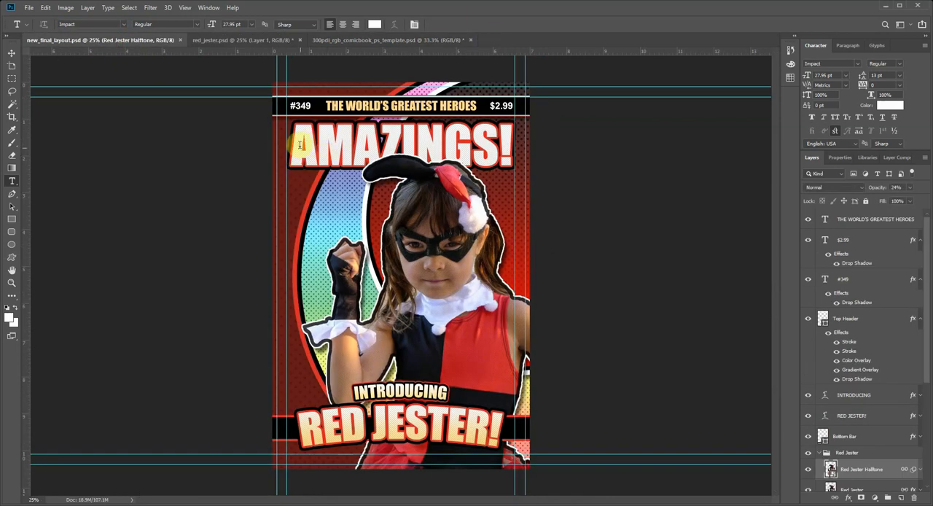
click(374, 40)
click(245, 192)
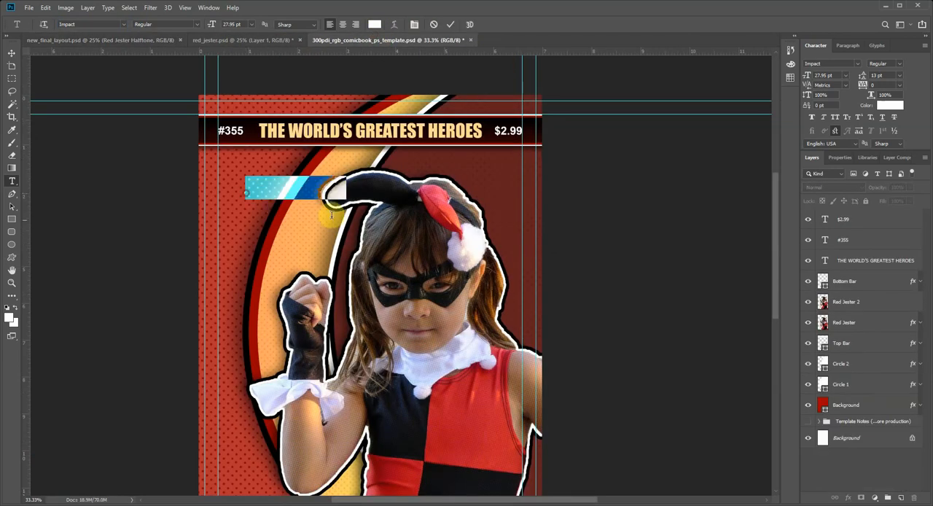
text(AMAZINGS!)
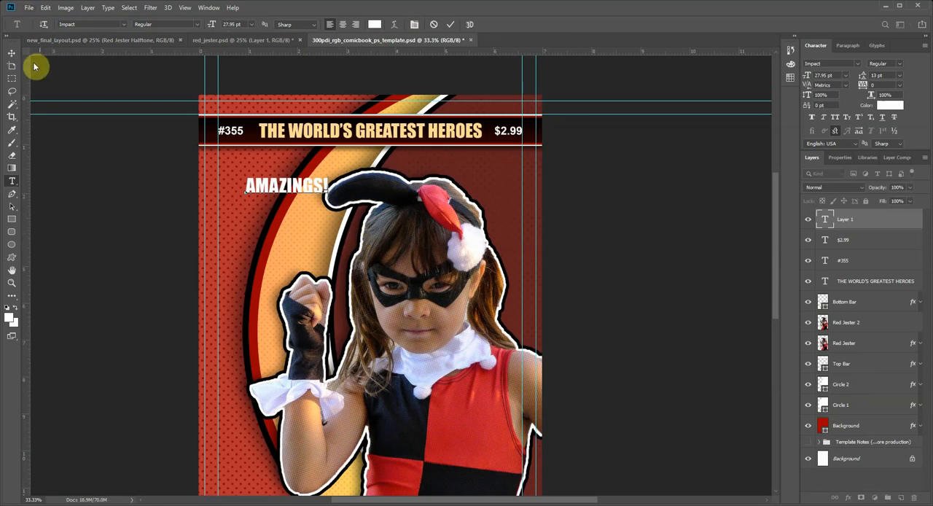
Step: Enlarge the "AMAZINGS!" title to 103.27 pt so it spans the side safe-area guides, and position it just below the top bar
click(12, 53)
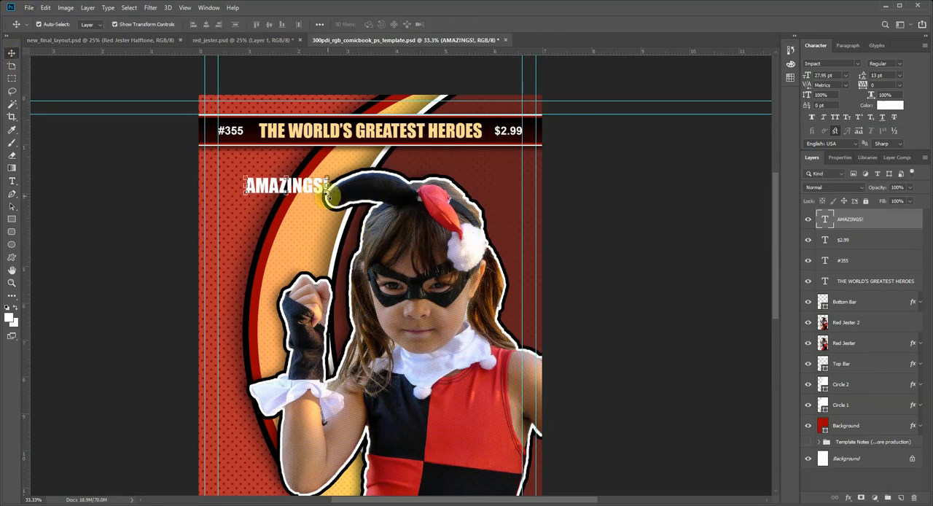
drag(327, 194, 538, 285)
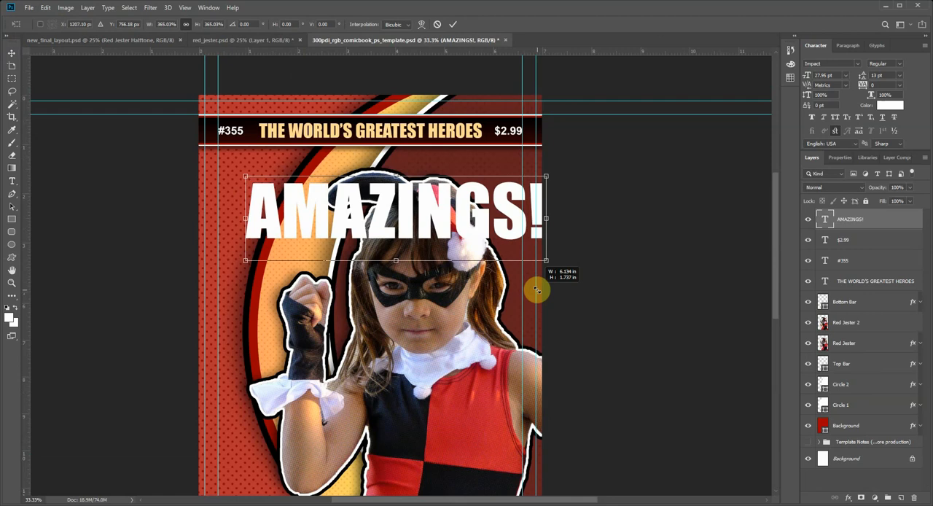
drag(436, 225, 409, 204)
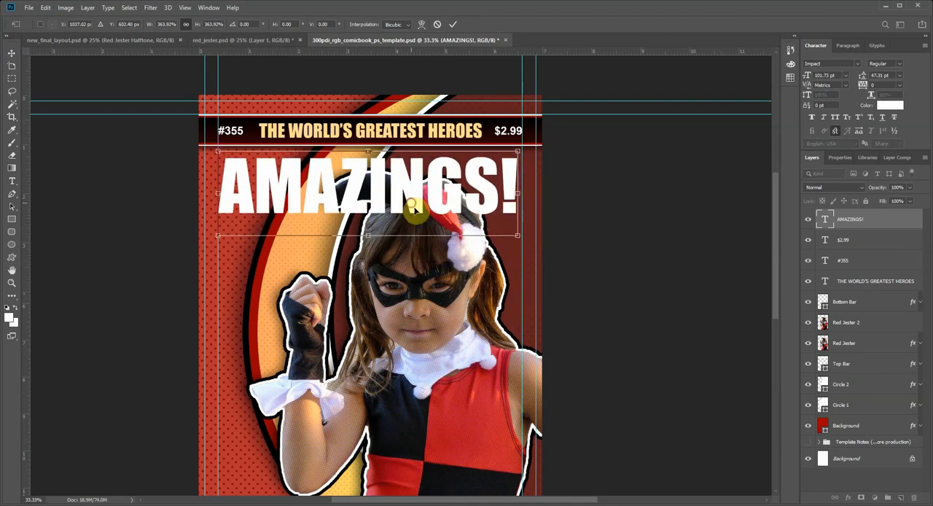
drag(520, 239, 523, 242)
key(Return)
drag(414, 194, 413, 189)
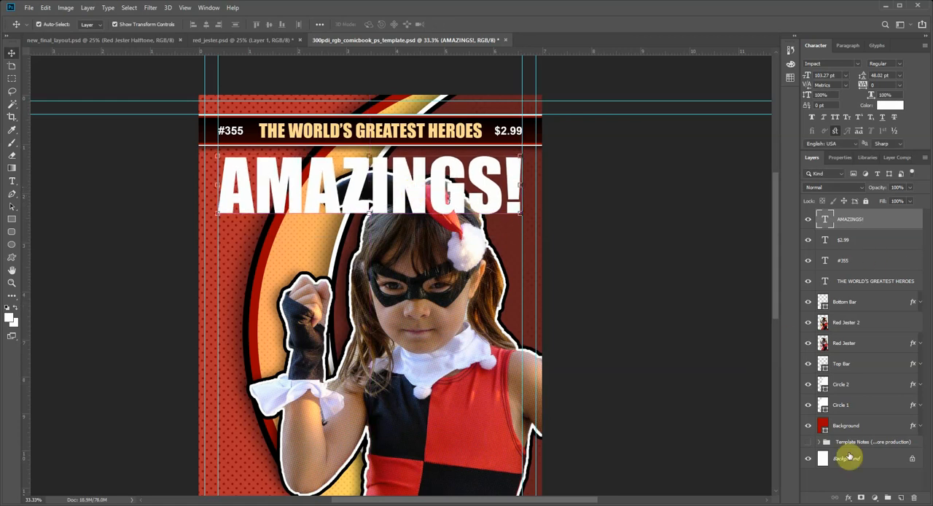
Step: Using new_final_layout.psd as reference, add a black Outside stroke of 32 px to the "AMAZINGS!" title
click(849, 498)
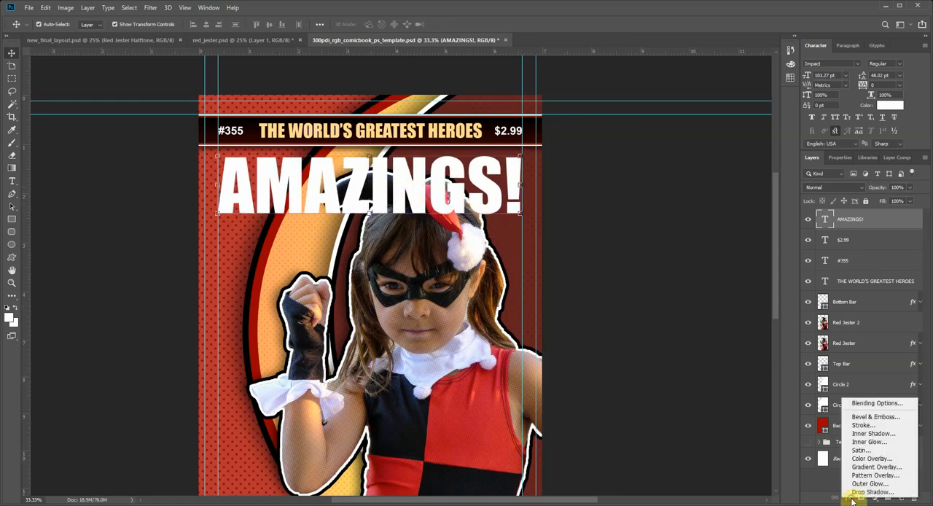
click(71, 46)
click(71, 42)
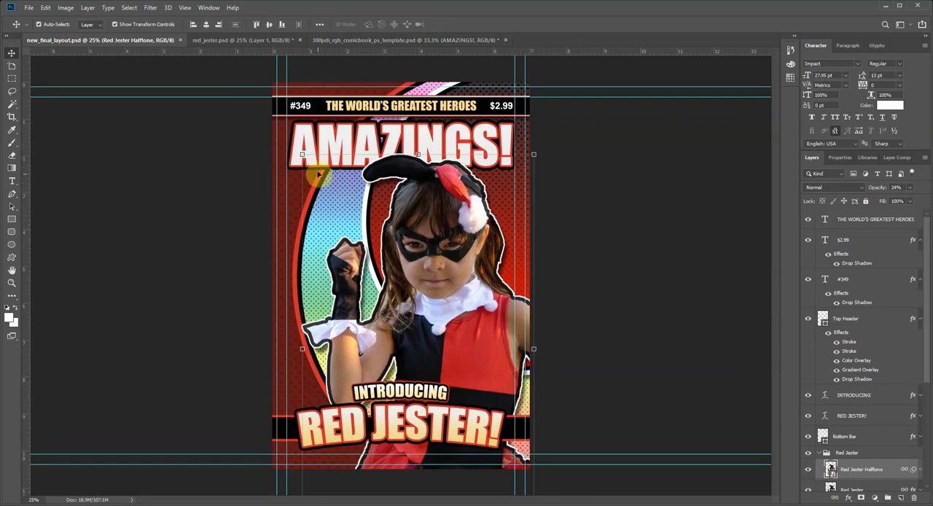
click(364, 42)
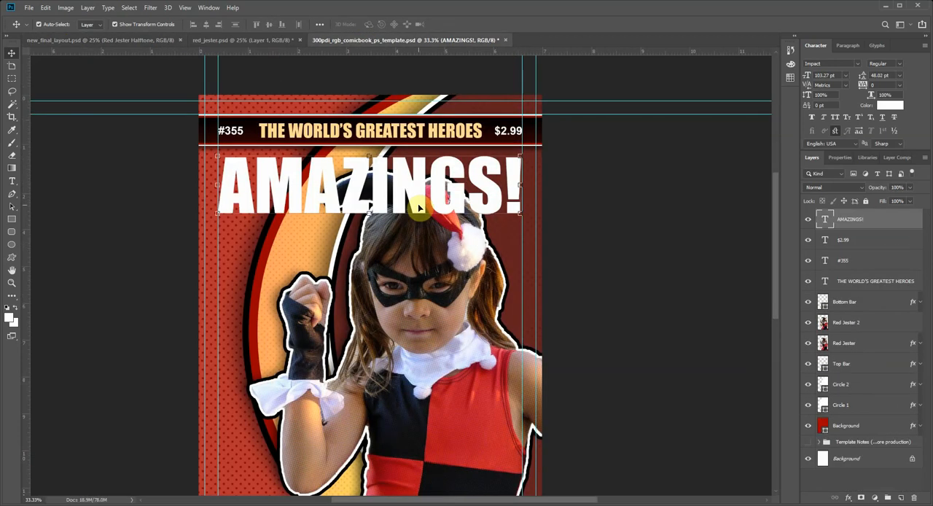
click(848, 500)
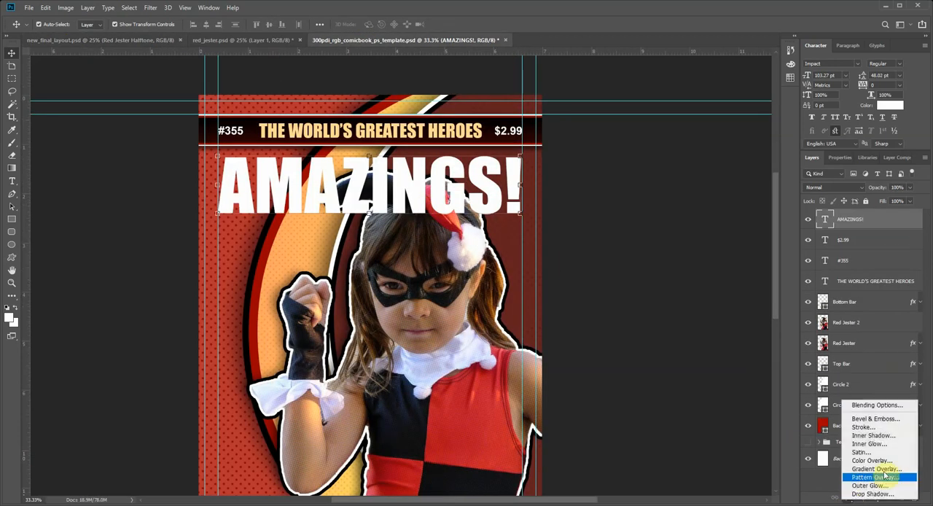
click(882, 427)
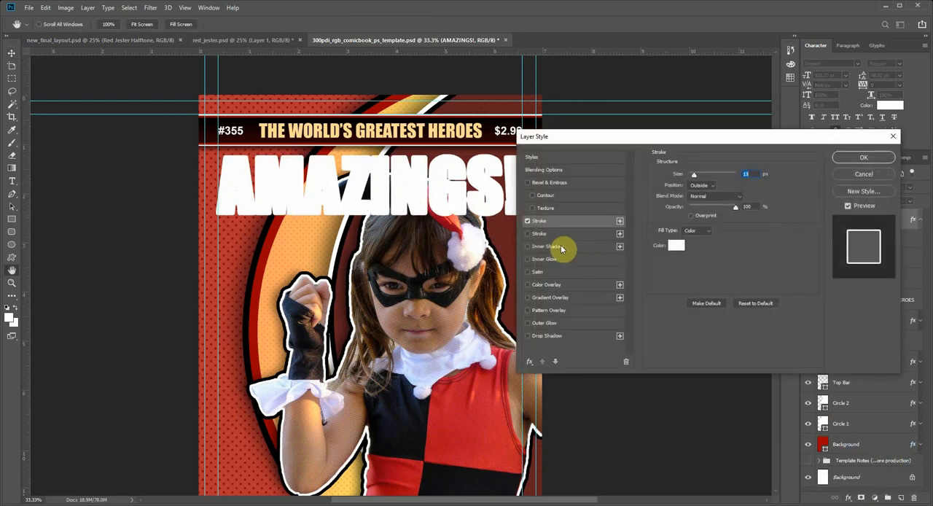
click(676, 244)
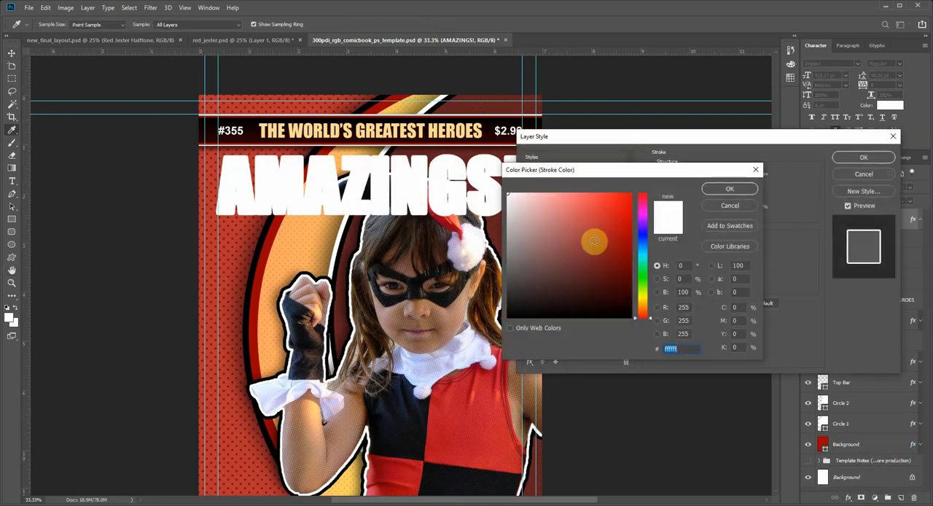
click(728, 188)
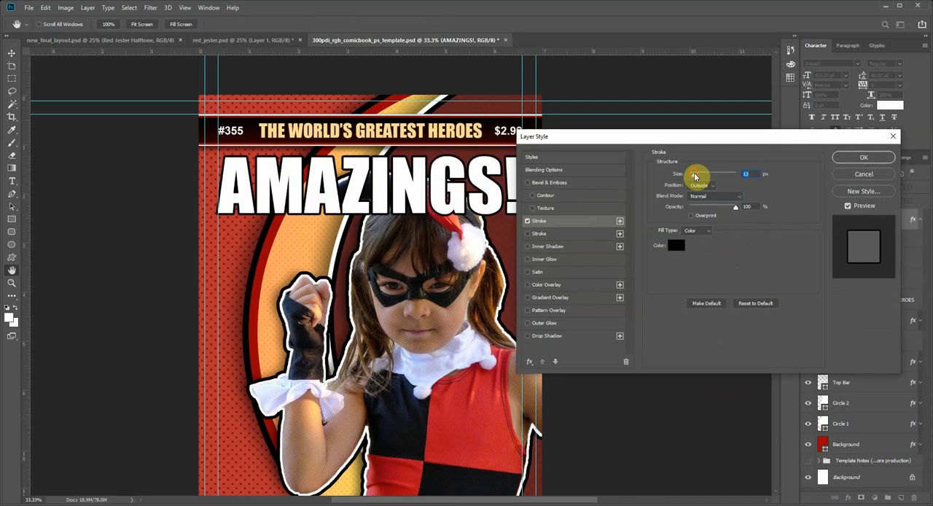
drag(694, 176, 698, 177)
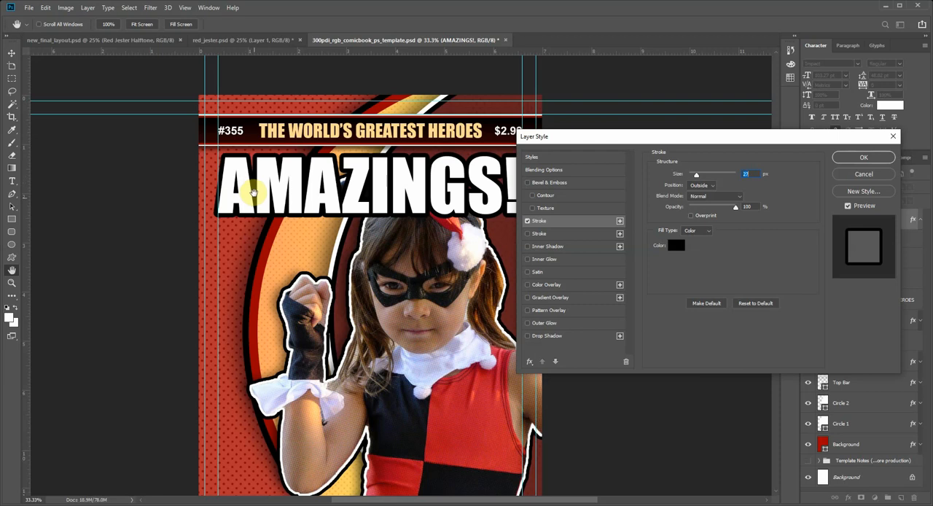
Step: Add a second stroke to the "AMAZINGS!" title and give it the dark red color 931010
click(547, 234)
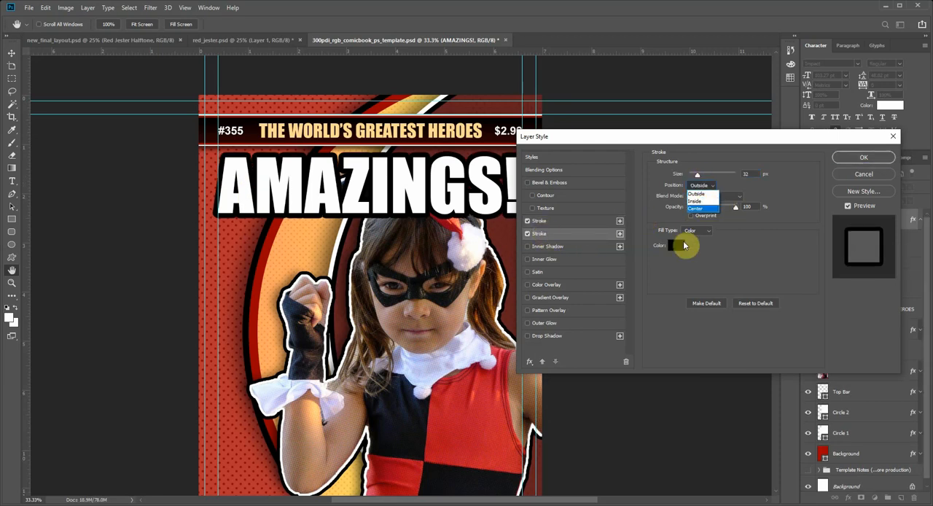
click(679, 245)
click(678, 244)
click(580, 221)
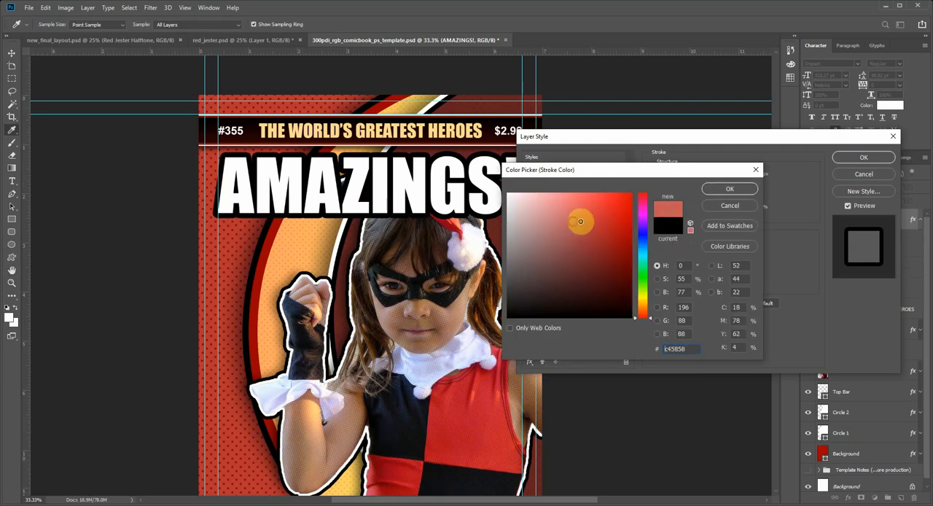
drag(580, 221, 617, 244)
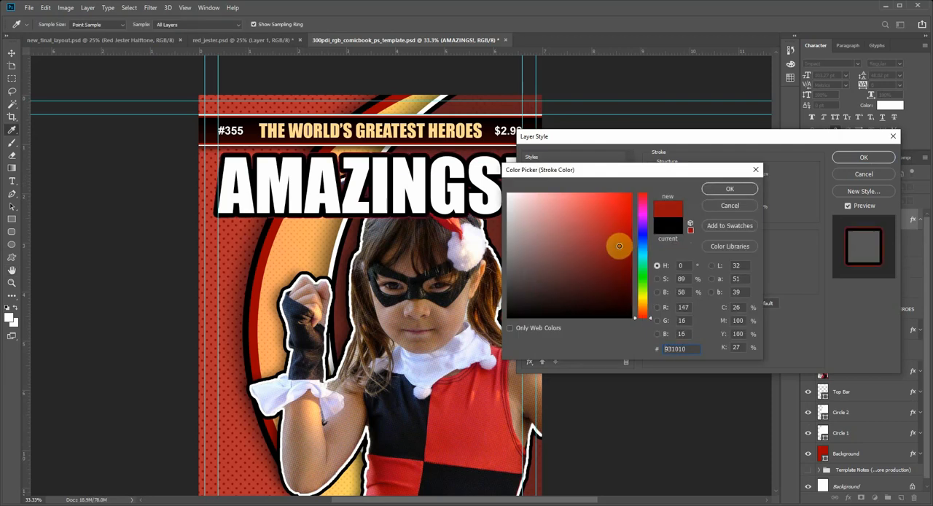
click(727, 190)
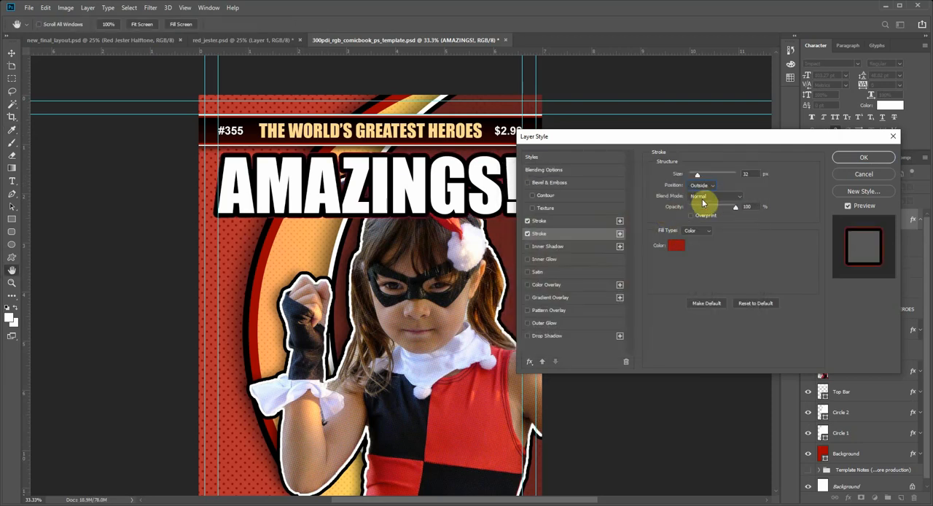
Step: Try the Inside position for the title's second stroke, then return it to Outside with a size of 27 px
click(701, 185)
click(703, 195)
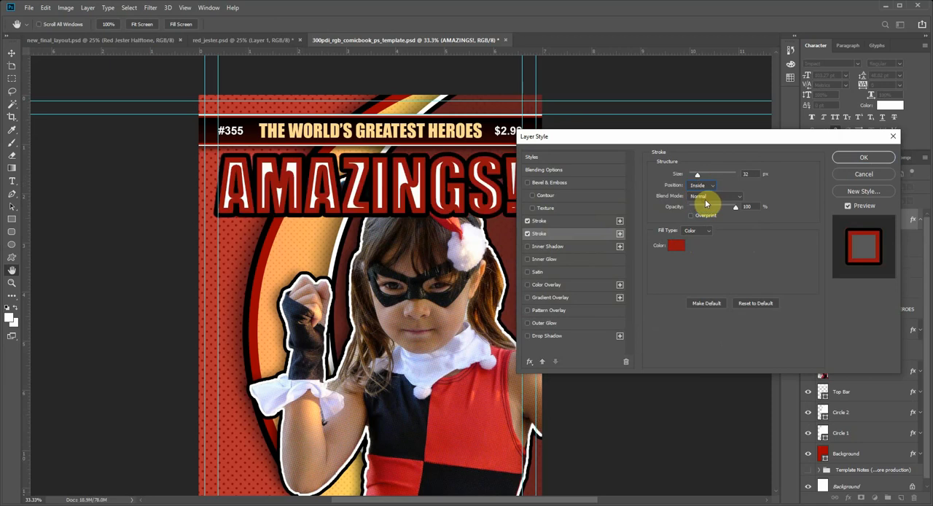
click(701, 185)
click(700, 176)
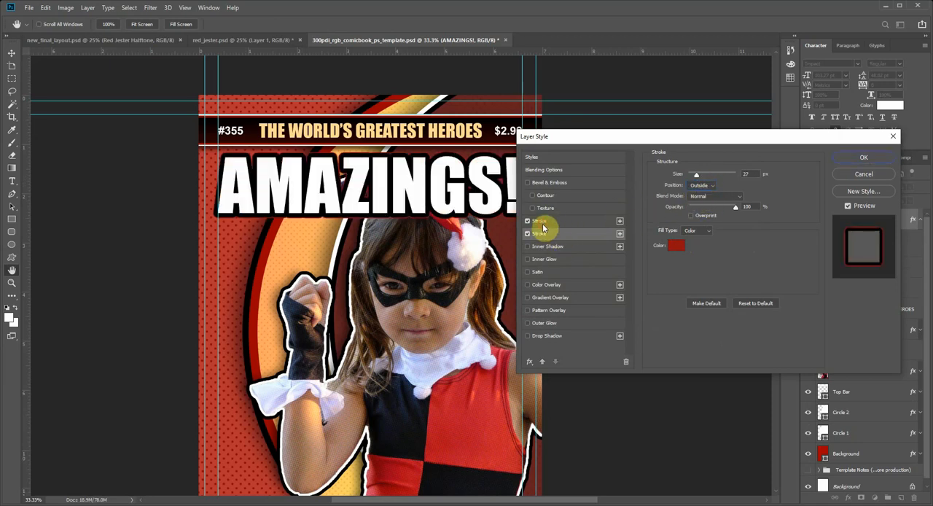
Step: Swap the title's stroke colors, making the upper stroke dark red 6e0a0a and the lower stroke black 000000
click(676, 245)
drag(600, 289, 624, 252)
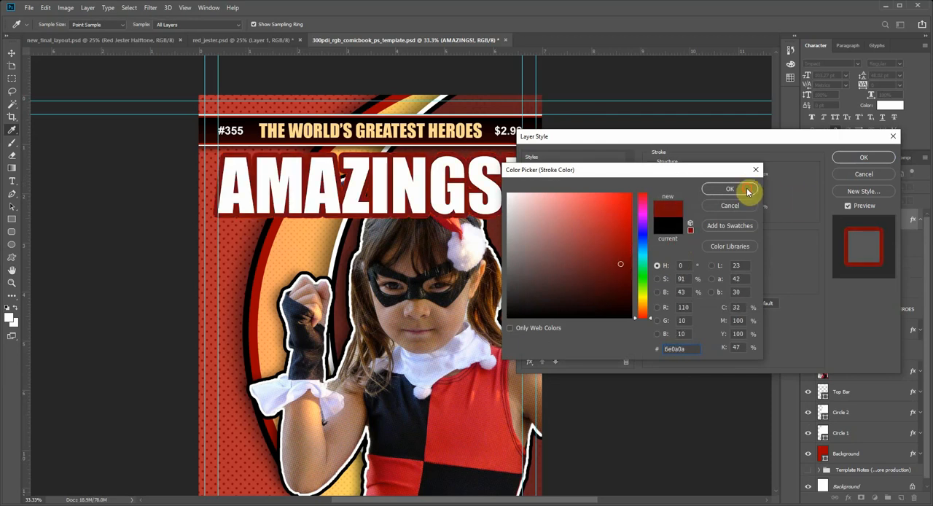
click(746, 191)
click(675, 245)
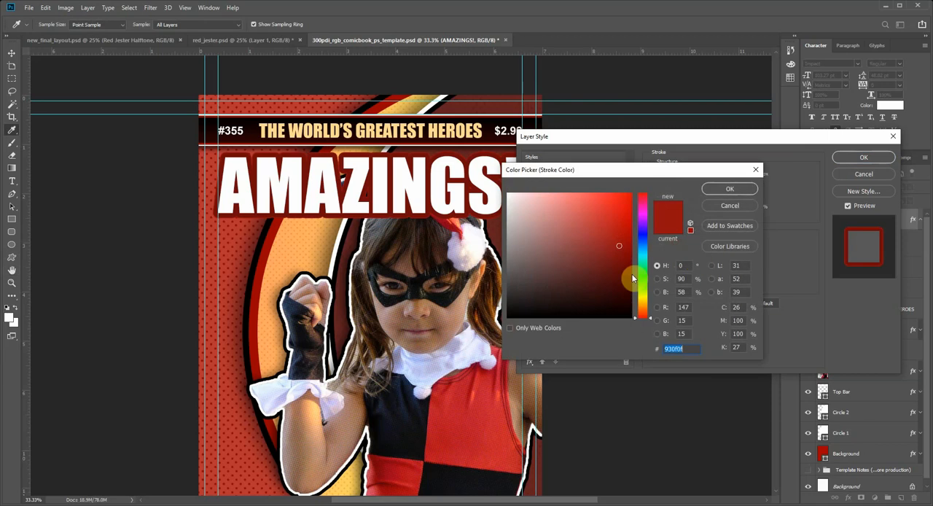
drag(631, 275, 629, 318)
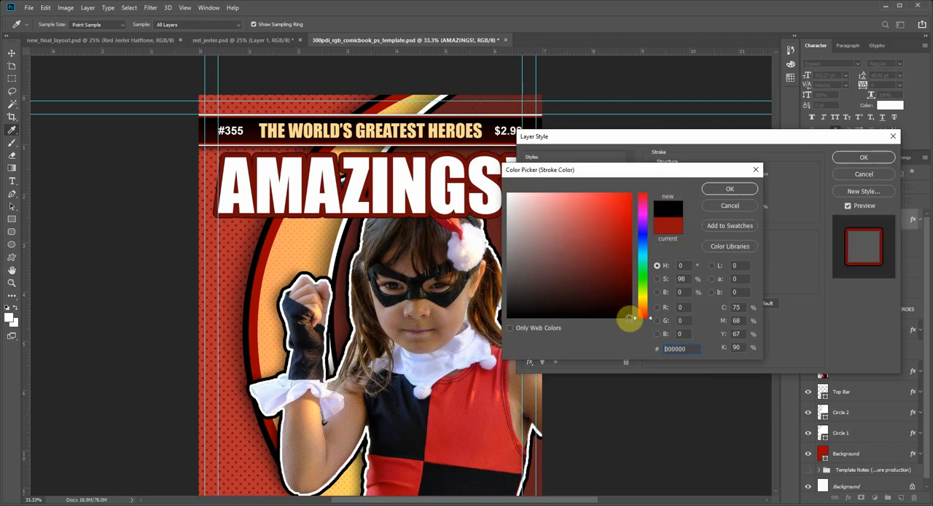
click(710, 204)
Step: Set the title's upper dark red stroke to 10 px and its lower black stroke to 27 px
click(564, 220)
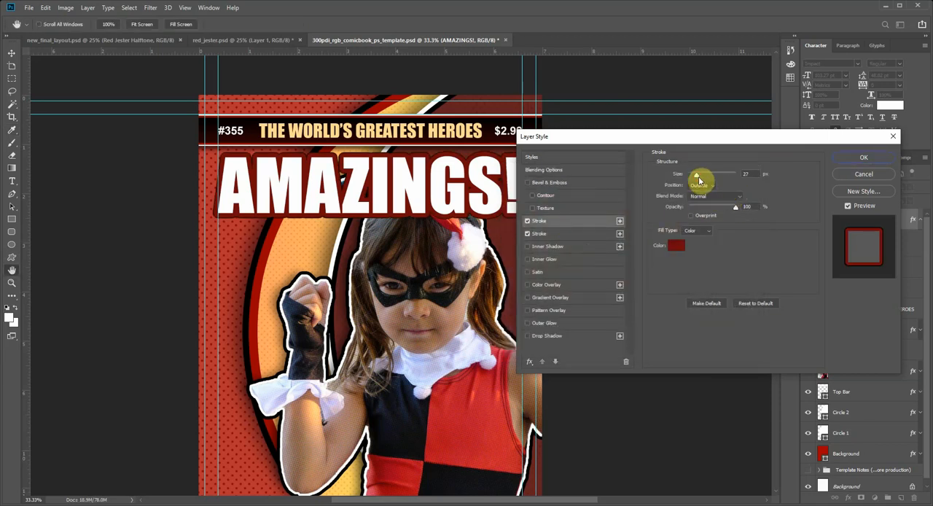
drag(698, 176, 695, 178)
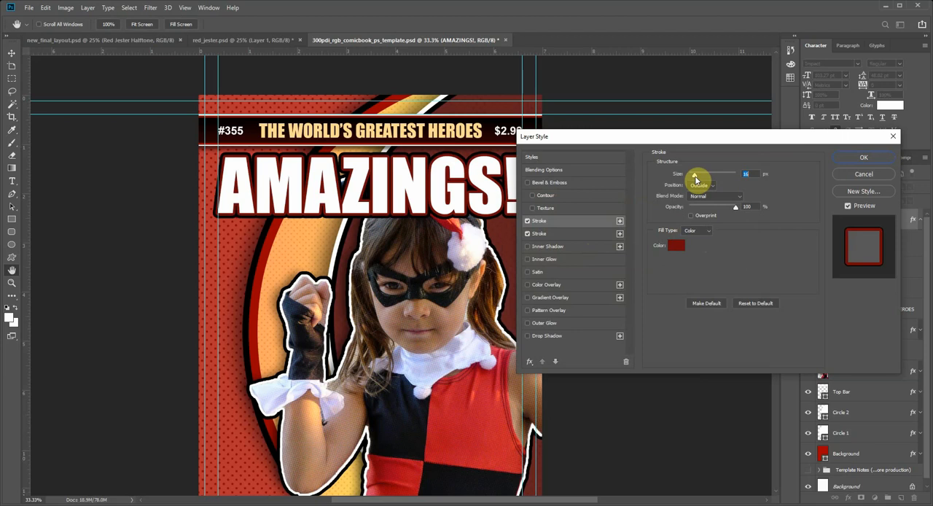
drag(696, 179, 694, 179)
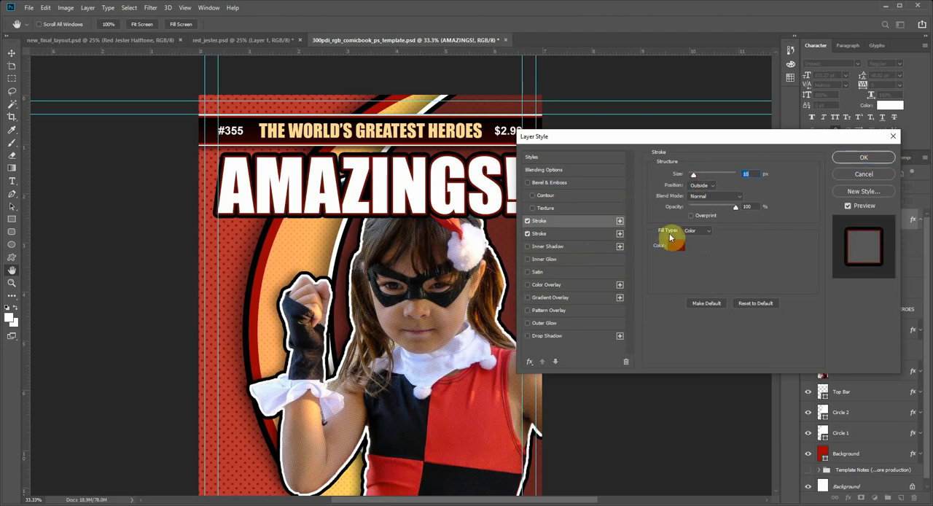
click(576, 234)
drag(700, 177, 697, 179)
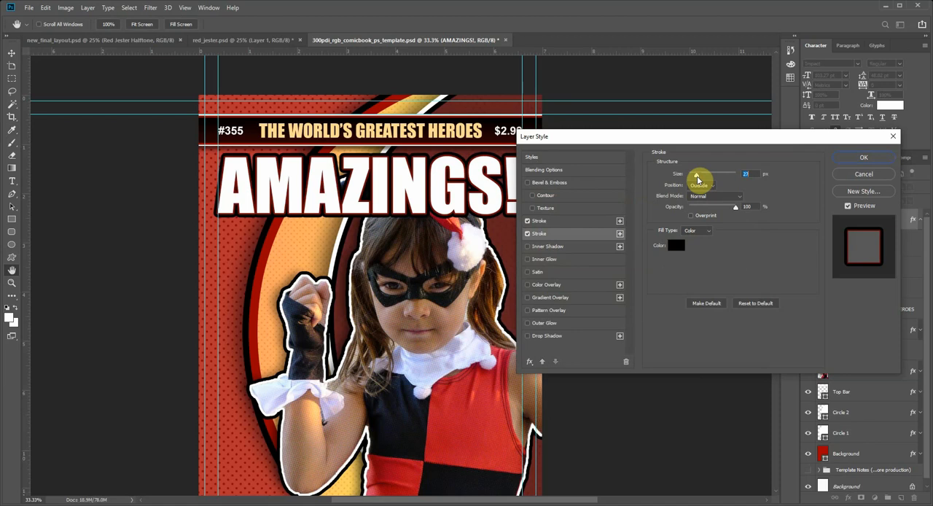
Step: Add a dotted pattern overlay to the "AMAZINGS!" title
click(548, 310)
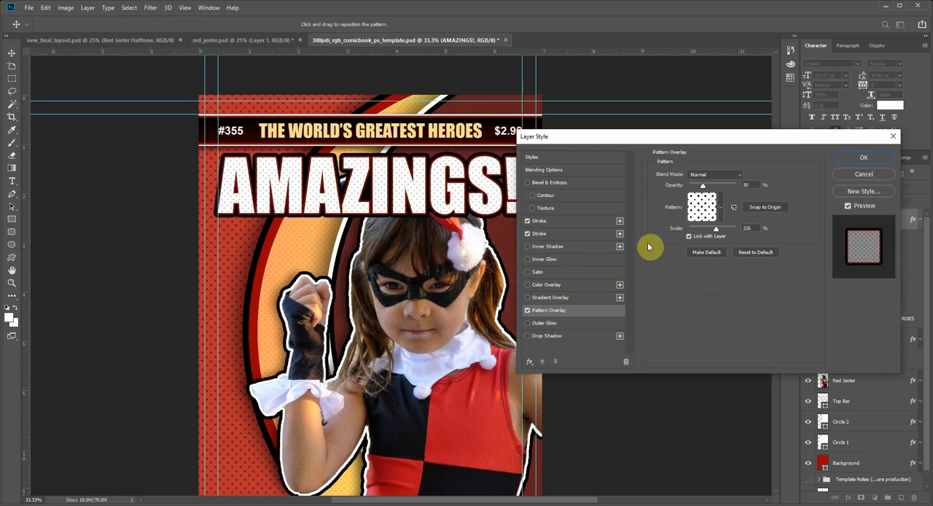
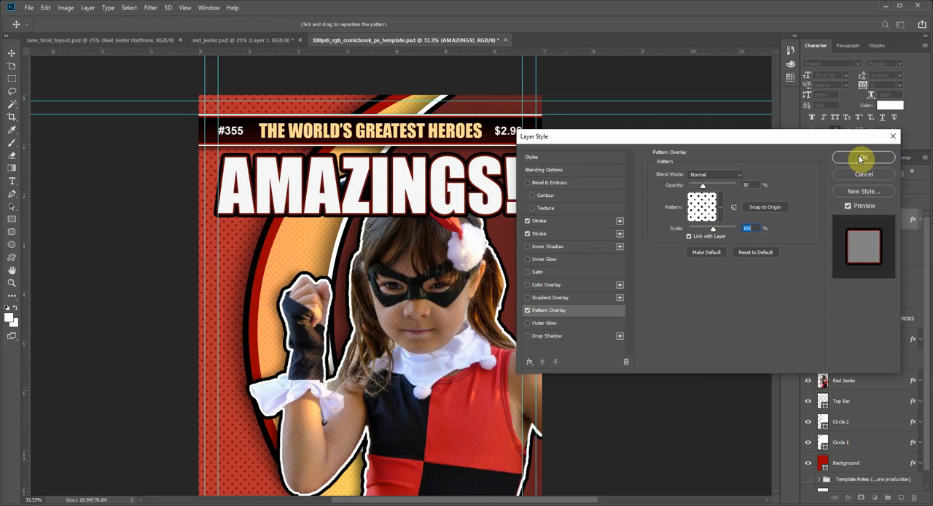
Step: Add a drop shadow to the "AMAZINGS!" title with a 111° angle, 41 px distance and 59 px size
click(553, 336)
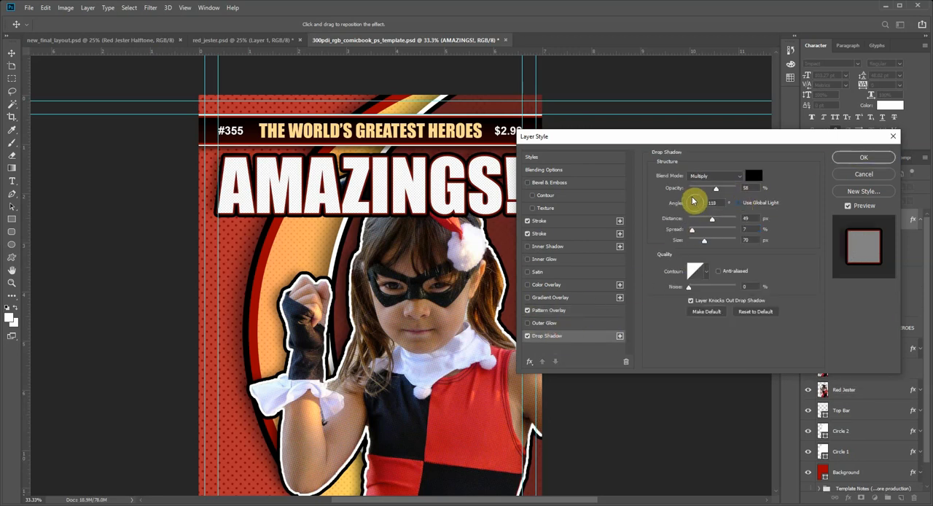
drag(693, 201, 693, 204)
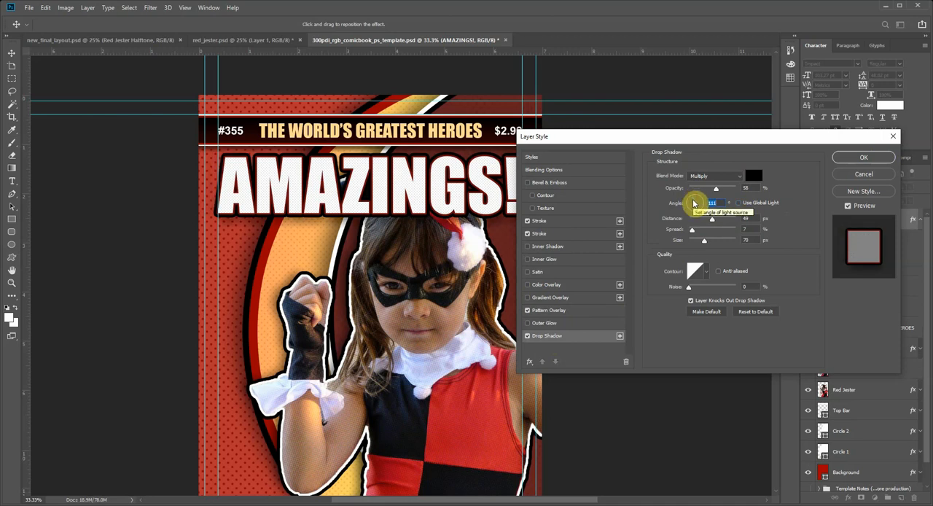
drag(712, 220, 698, 243)
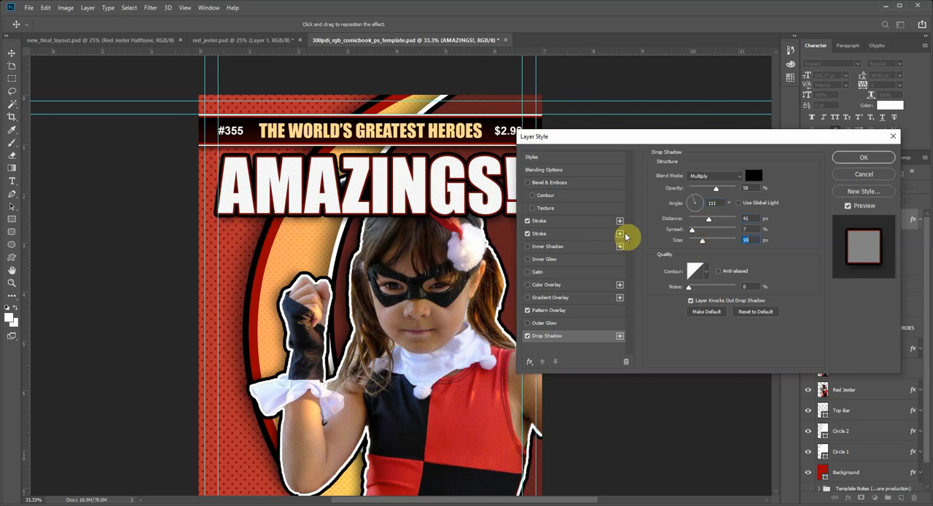
click(848, 162)
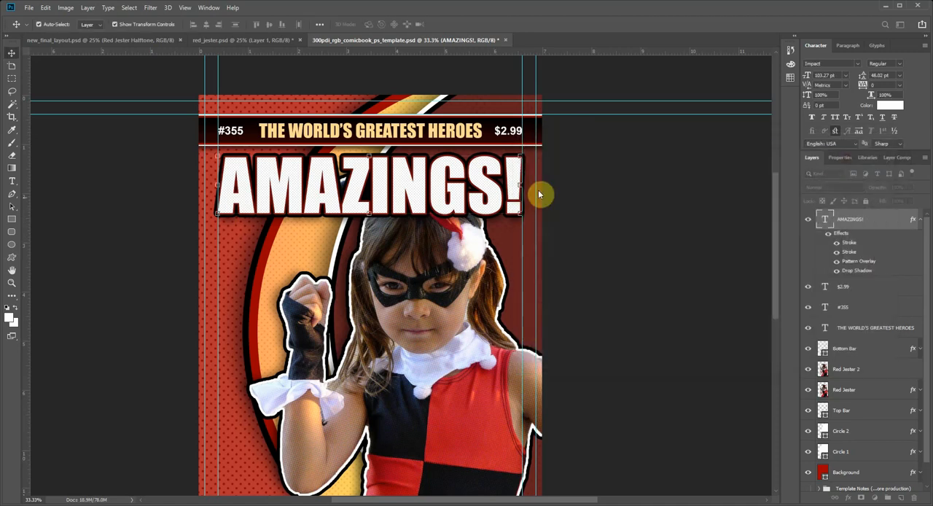
Step: Recolor the "AMAZINGS!" title text to pale cream f8f0d7
click(12, 181)
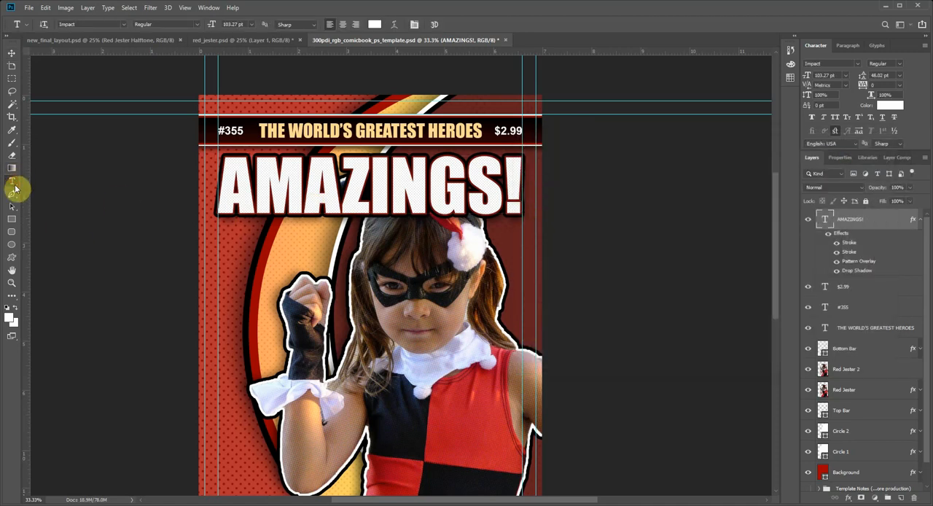
double_click(357, 191)
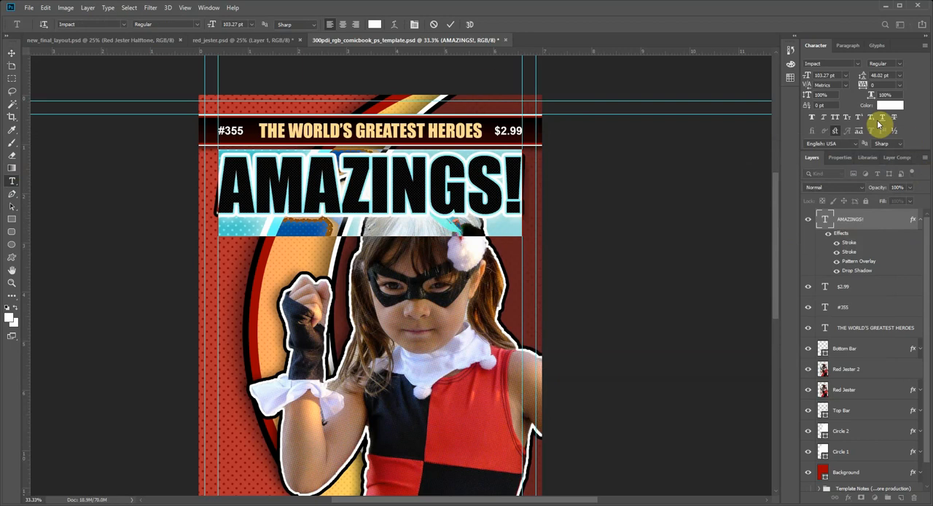
click(375, 24)
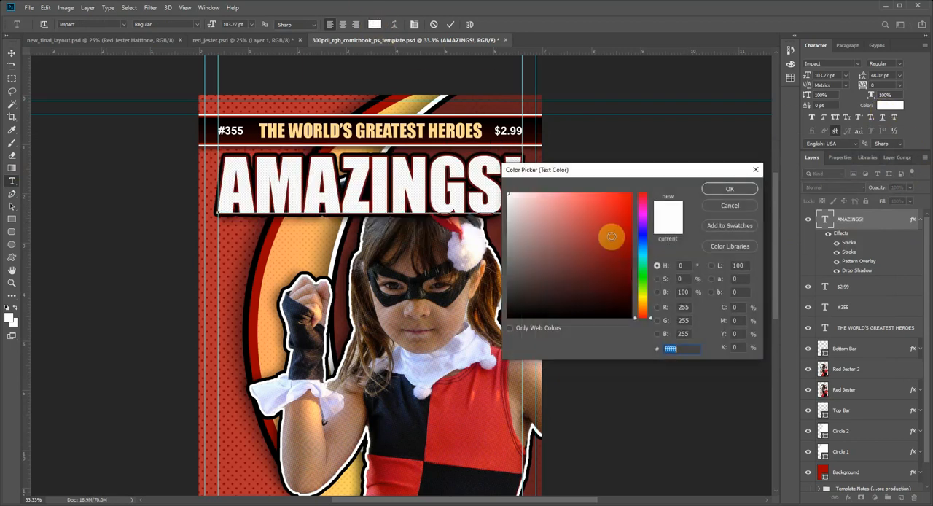
drag(643, 309, 641, 302)
click(538, 196)
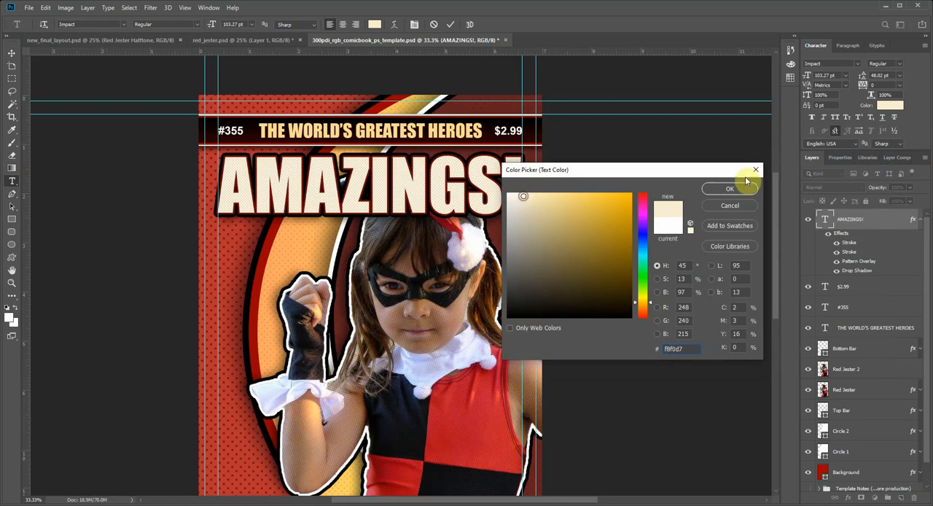
click(711, 188)
click(11, 53)
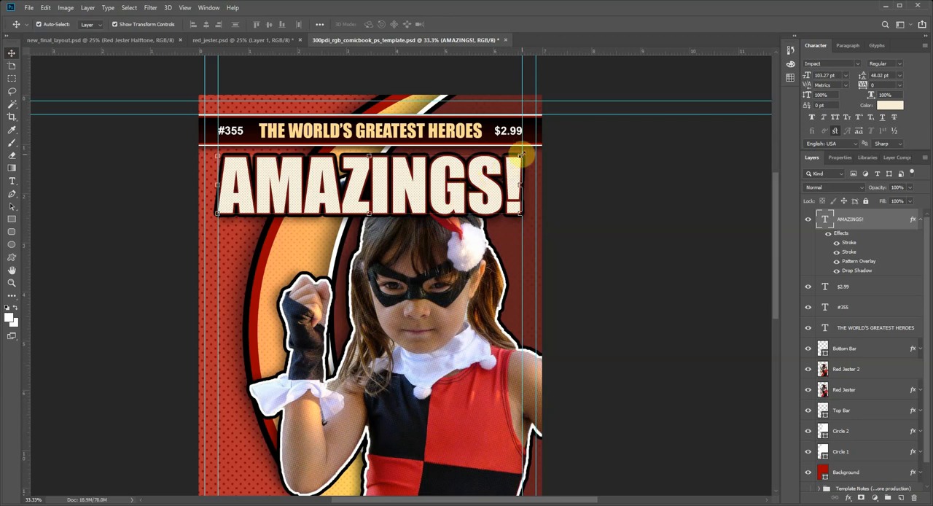
Step: Scale the "AMAZINGS!" title down to about 101 pt so its outline fits between the inner vertical guides
click(217, 155)
drag(217, 150, 221, 153)
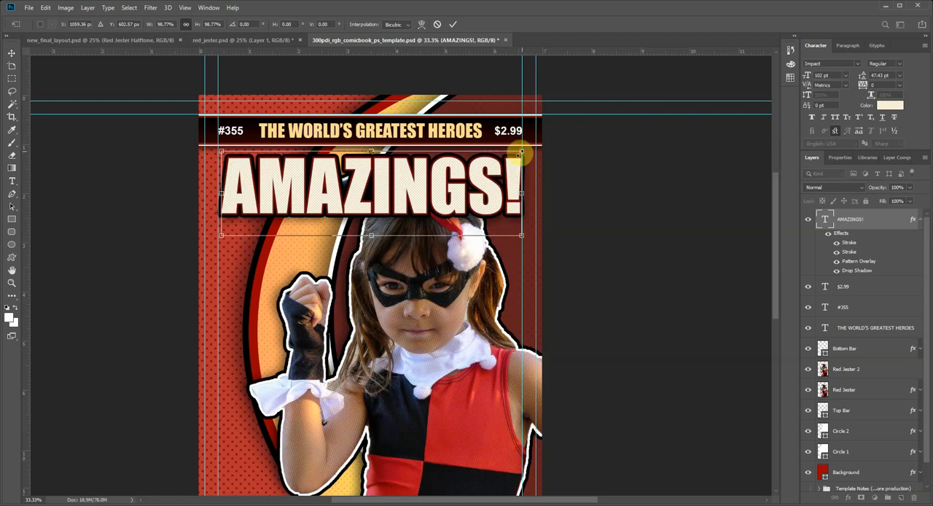
drag(521, 152, 518, 156)
key(Return)
drag(298, 206, 297, 209)
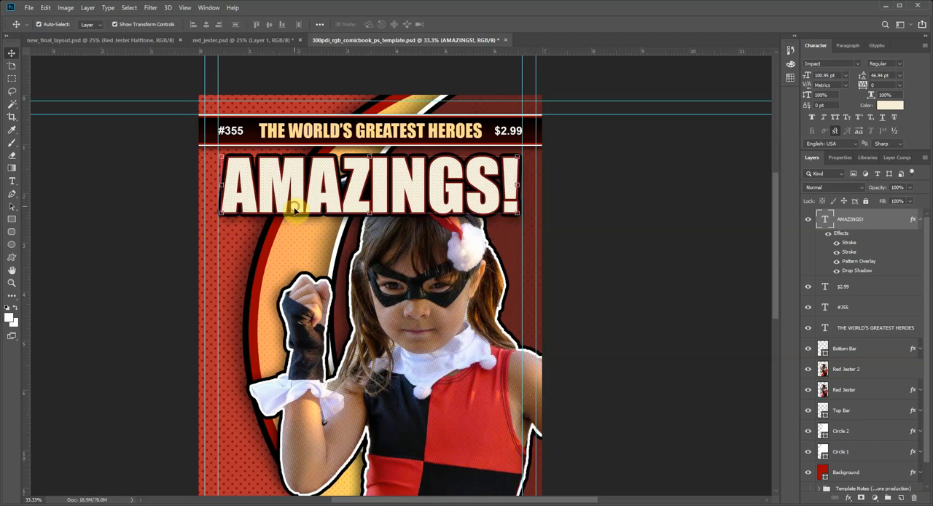
Step: Move the linked Red Jester figure layers slightly down so the hat sits below the title
scroll(508, 306, down, 1)
click(440, 285)
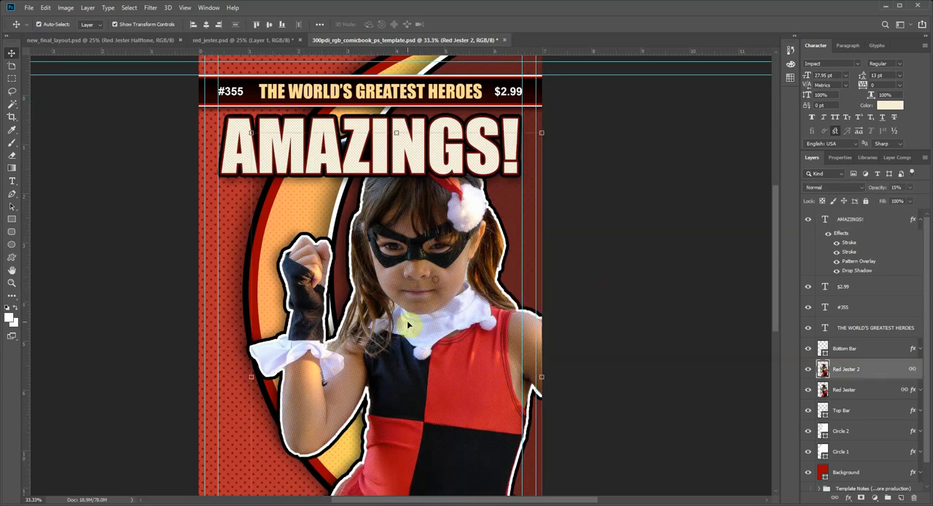
drag(417, 305, 417, 329)
click(574, 308)
Step: Nudge the "AMAZINGS!" title slightly up toward the header bar
scroll(572, 306, down, 1)
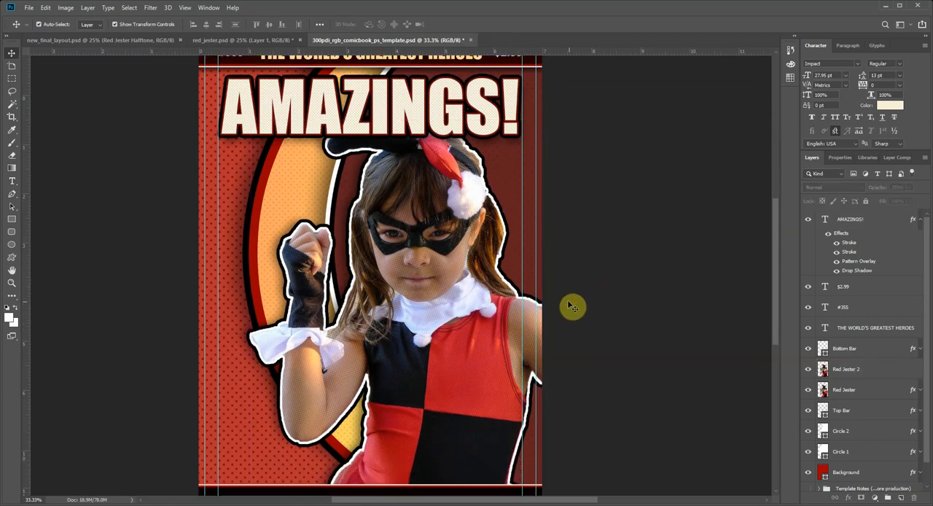
scroll(572, 306, down, 1)
click(12, 282)
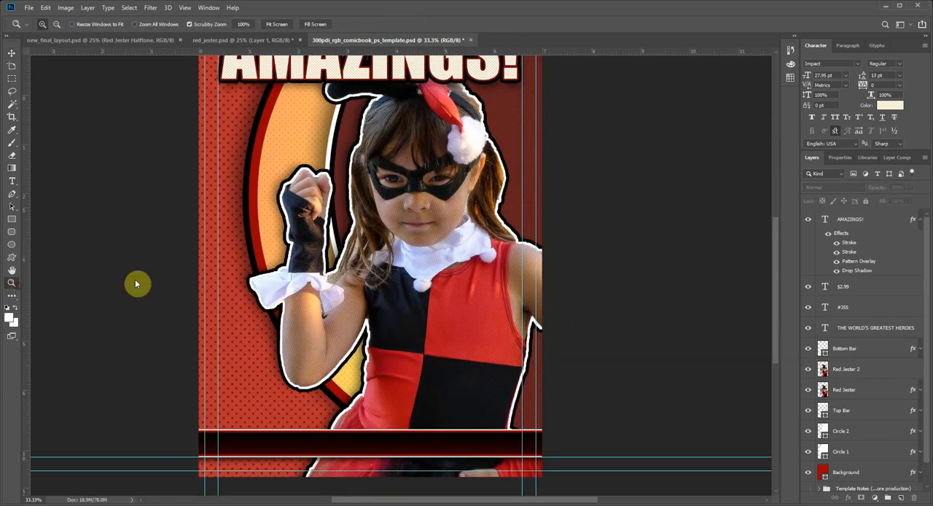
alt+click(368, 256)
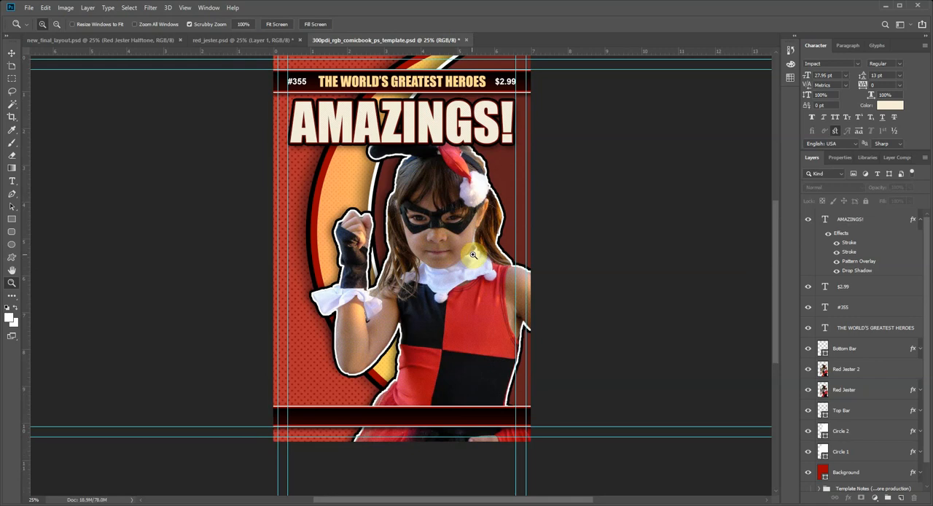
scroll(473, 254, up, 1)
click(12, 52)
click(370, 162)
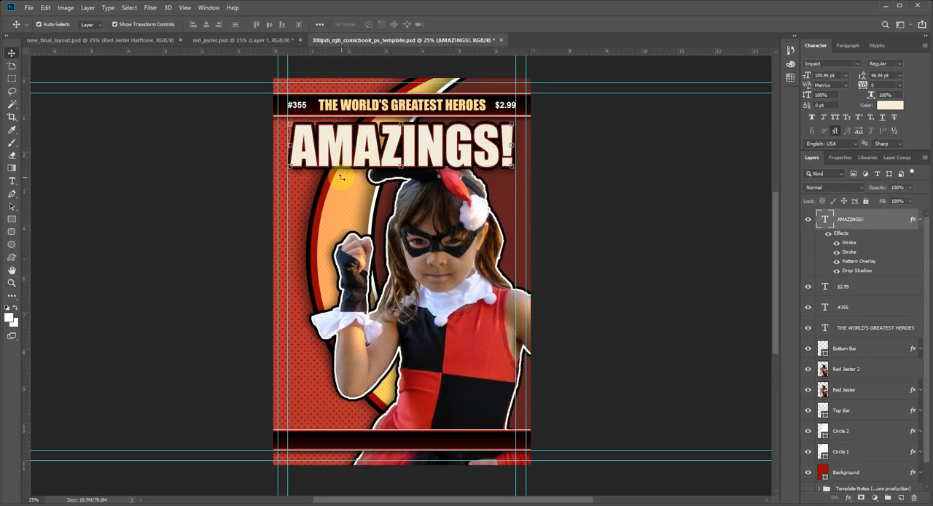
key(Up)
key(Up)
key(Up)
key(Up)
key(Up)
key(Up)
key(Up)
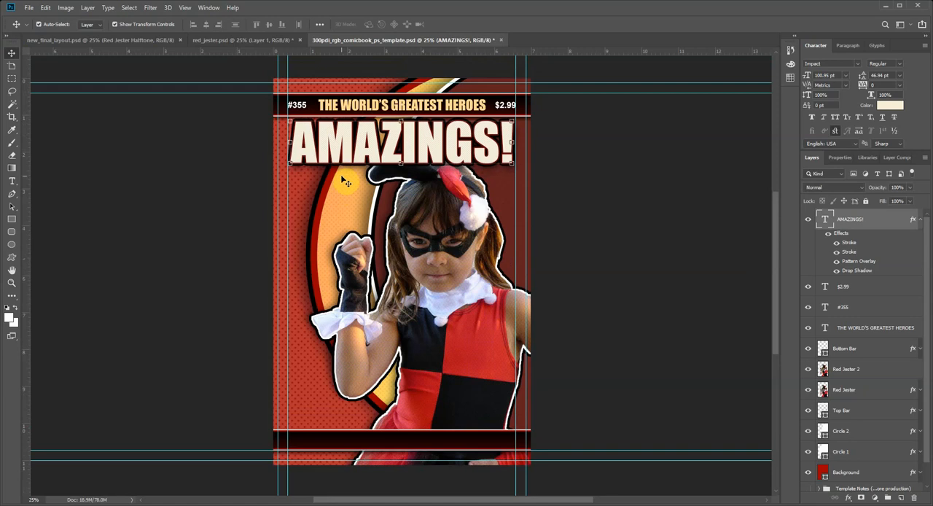
click(566, 160)
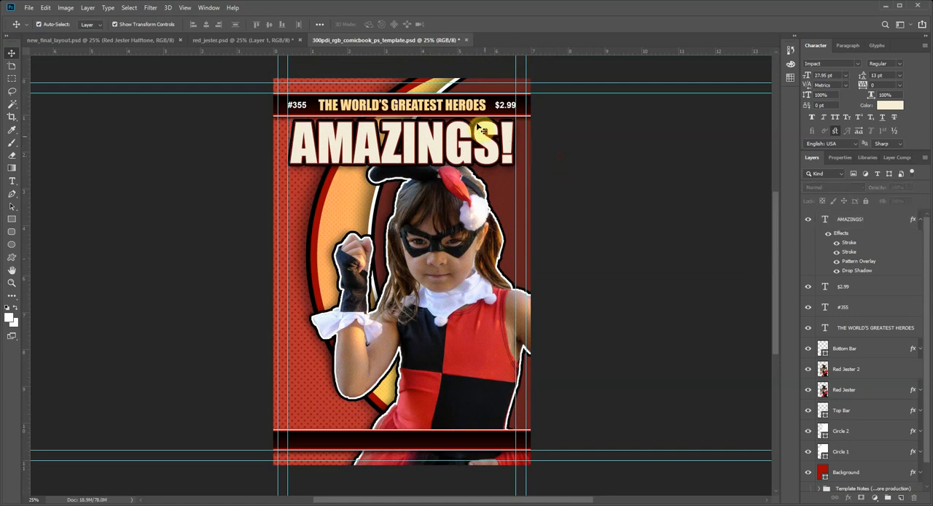
Step: Compare the cover's title and figure placement with the reference layout in new_final_layout.psd
click(483, 151)
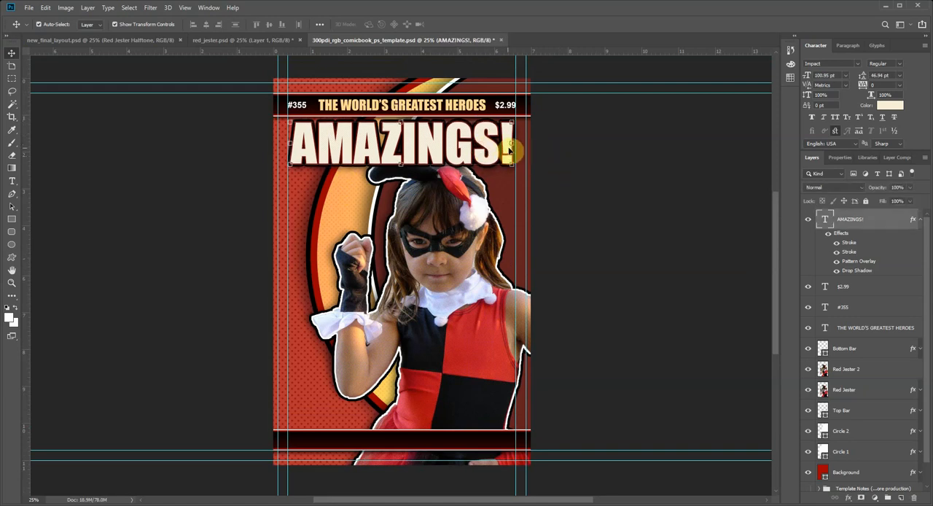
click(556, 160)
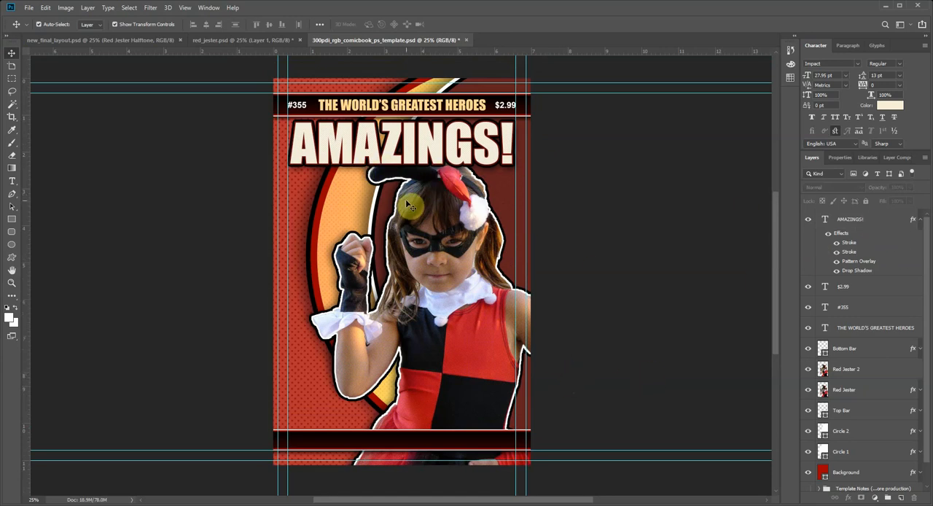
click(83, 40)
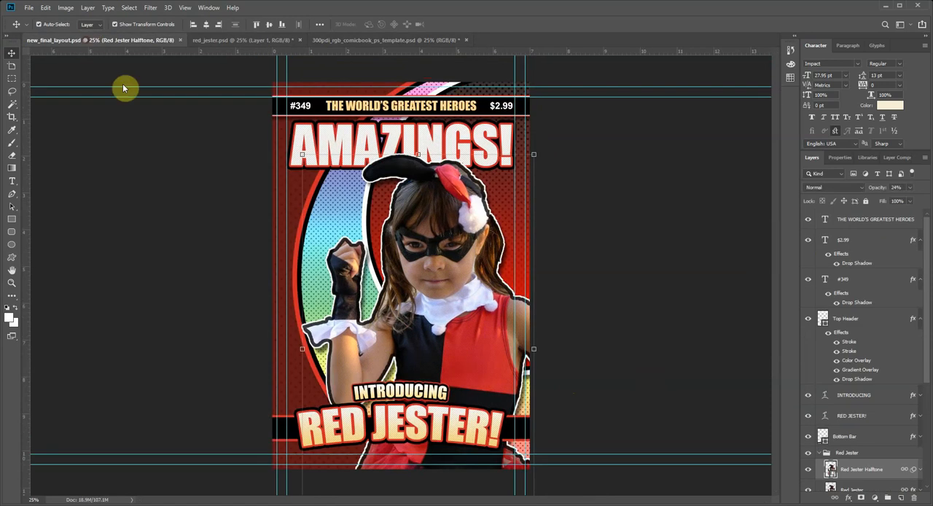
click(368, 42)
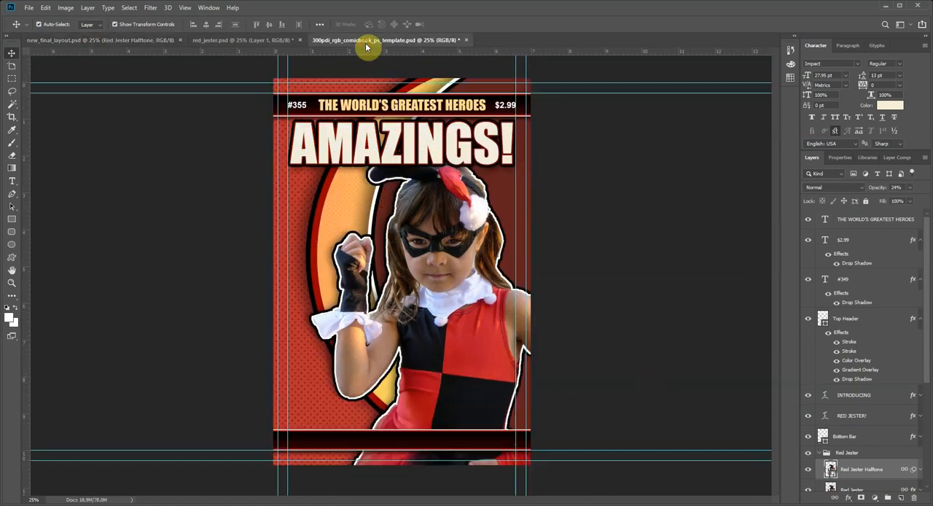
click(115, 40)
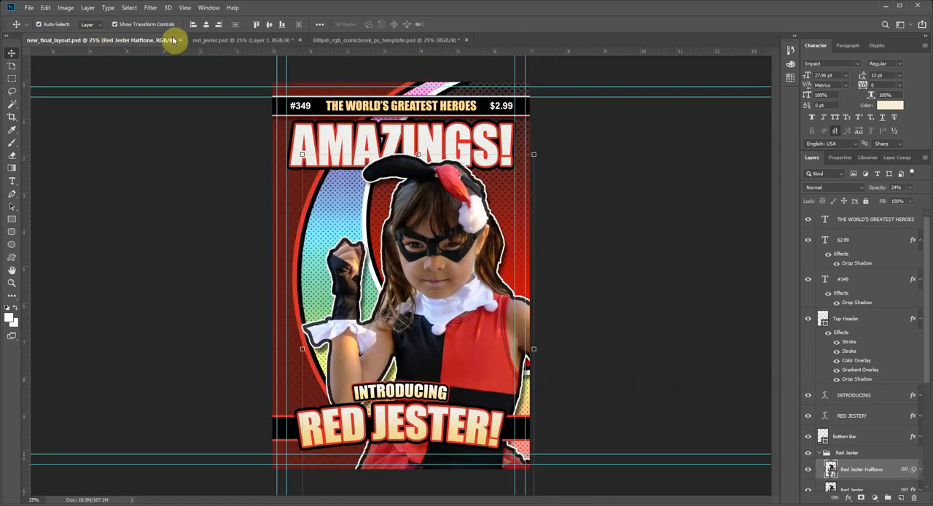
click(394, 41)
click(106, 41)
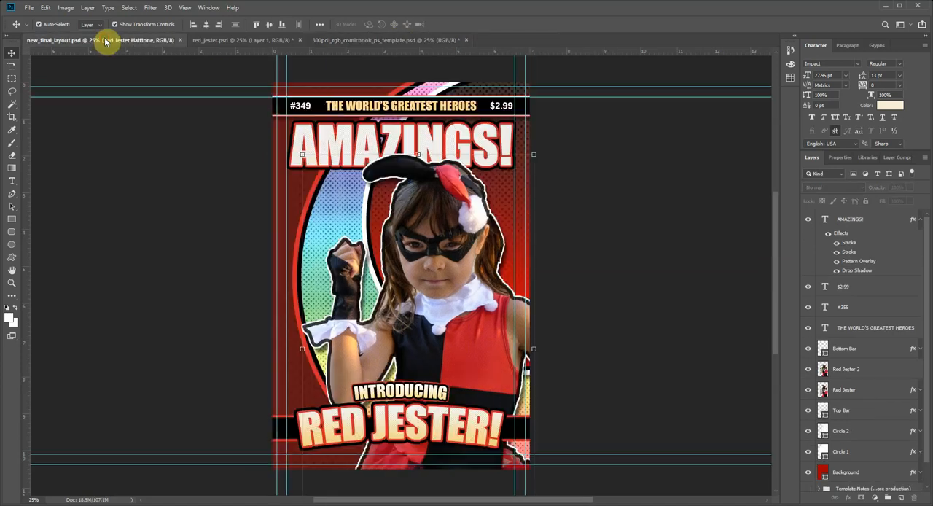
click(400, 41)
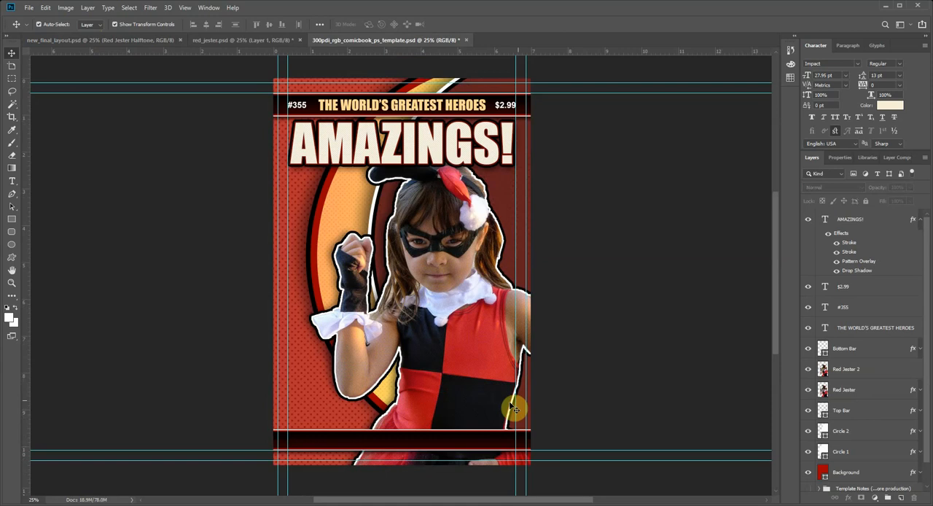
Step: Duplicate the "AMAZINGS!" title layer and move the copy down over the bottom bar
click(382, 147)
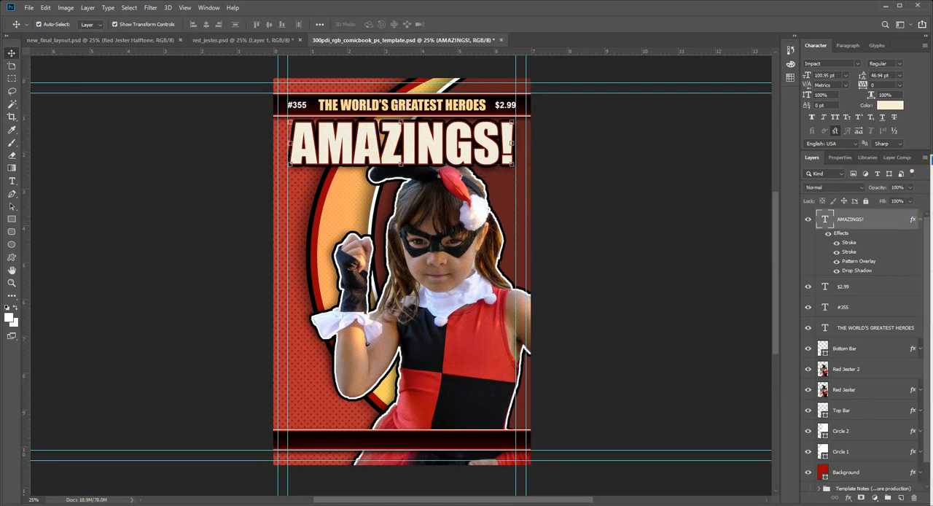
click(926, 183)
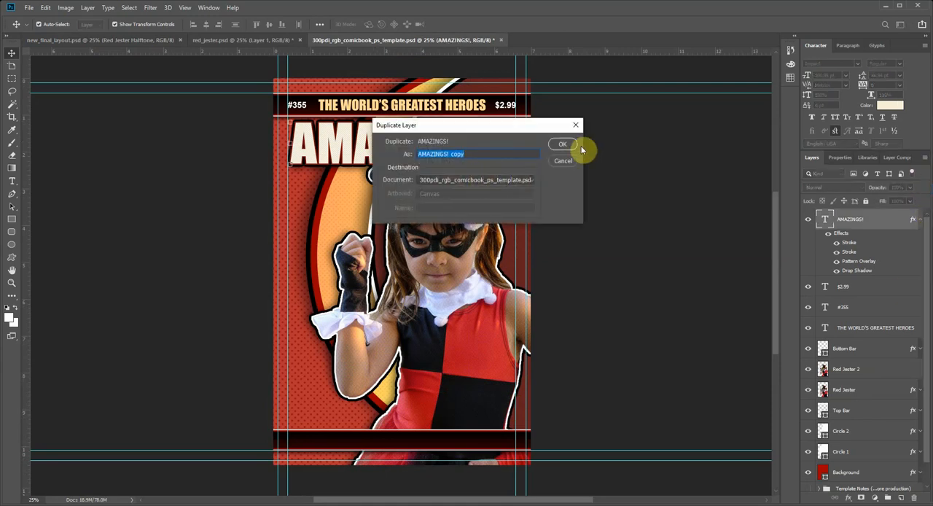
click(564, 145)
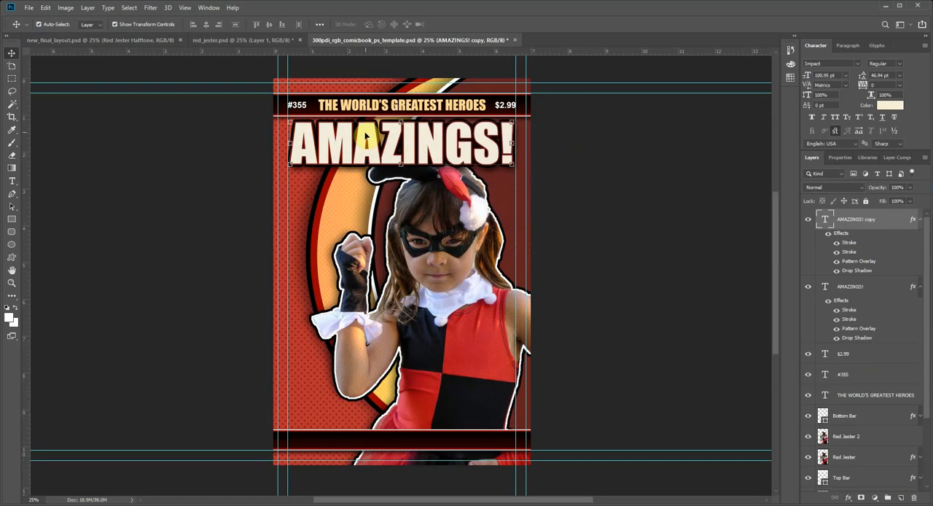
drag(366, 136, 368, 416)
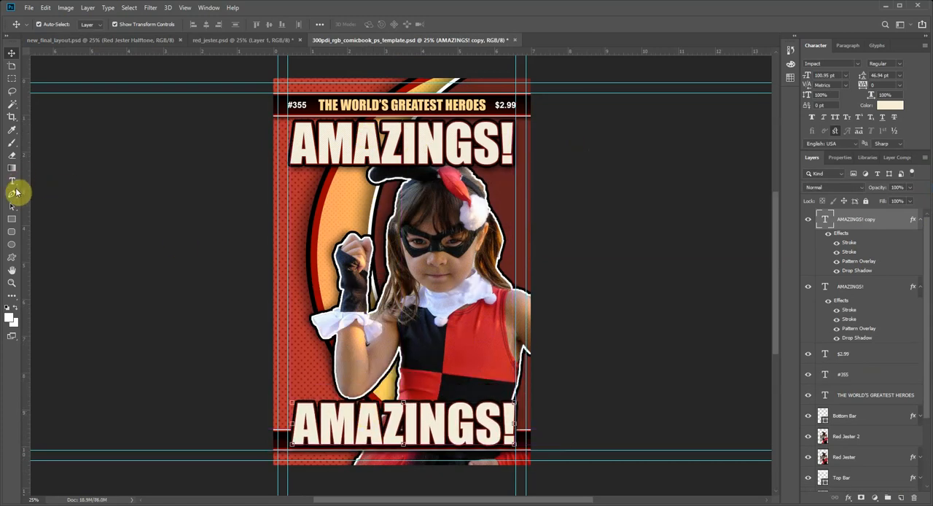
Step: Change the duplicated title's text to "RED JESTER!"
key(t)
double_click(377, 431)
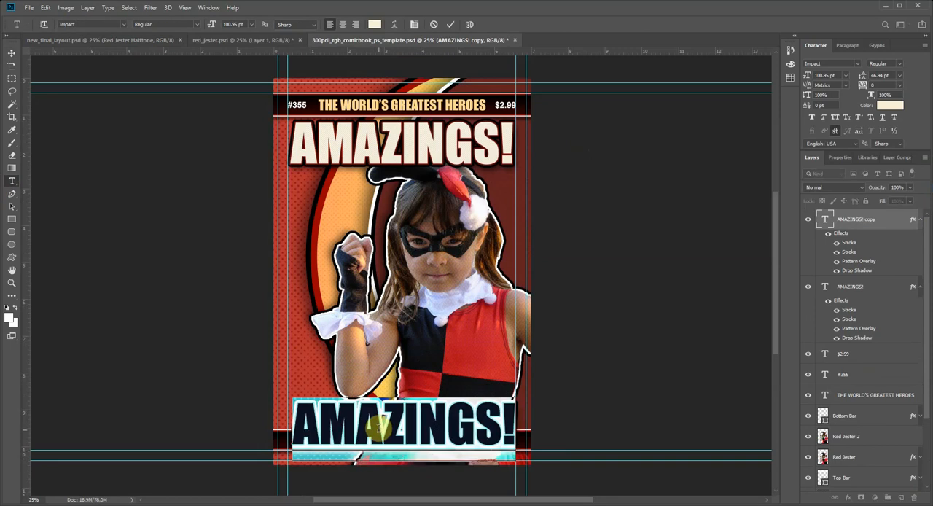
text(RED JESTER)
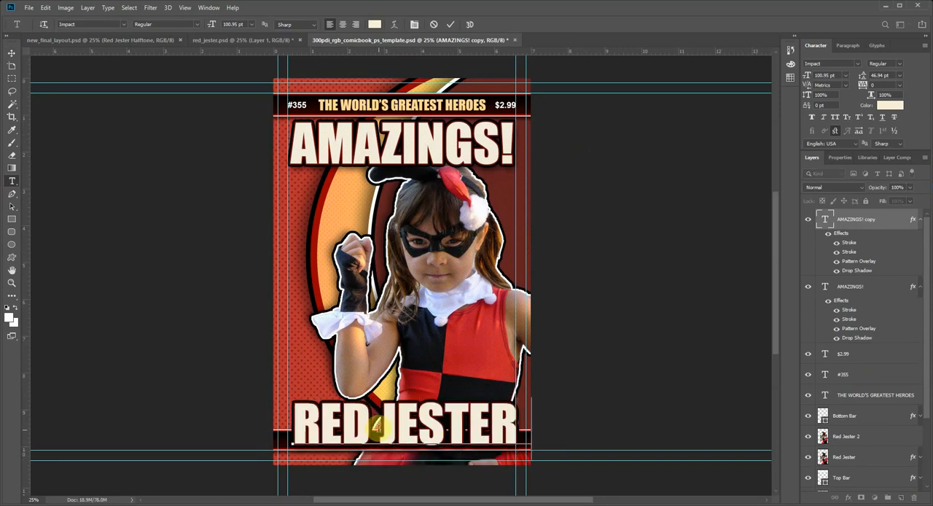
text(!)
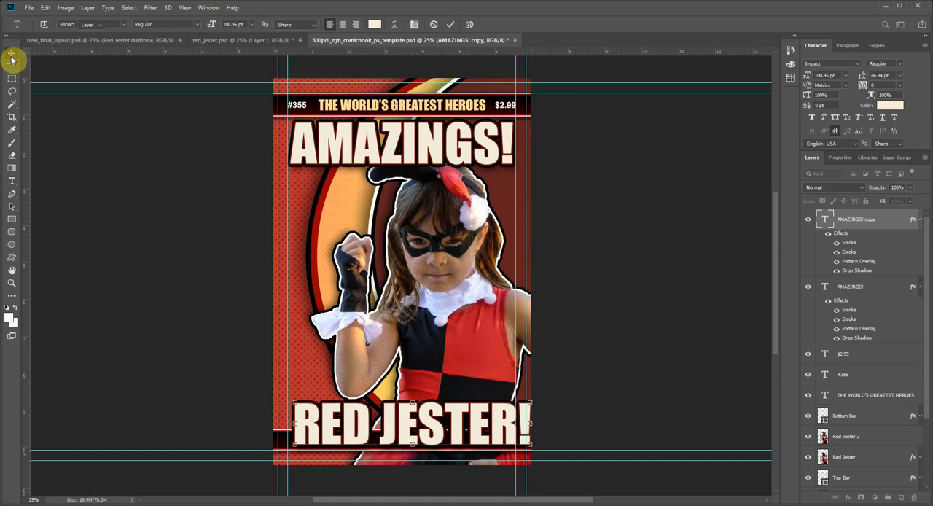
click(12, 54)
Step: Scale the "RED JESTER!" text down to about 84 pt and center it over the bottom bar
drag(484, 425, 476, 425)
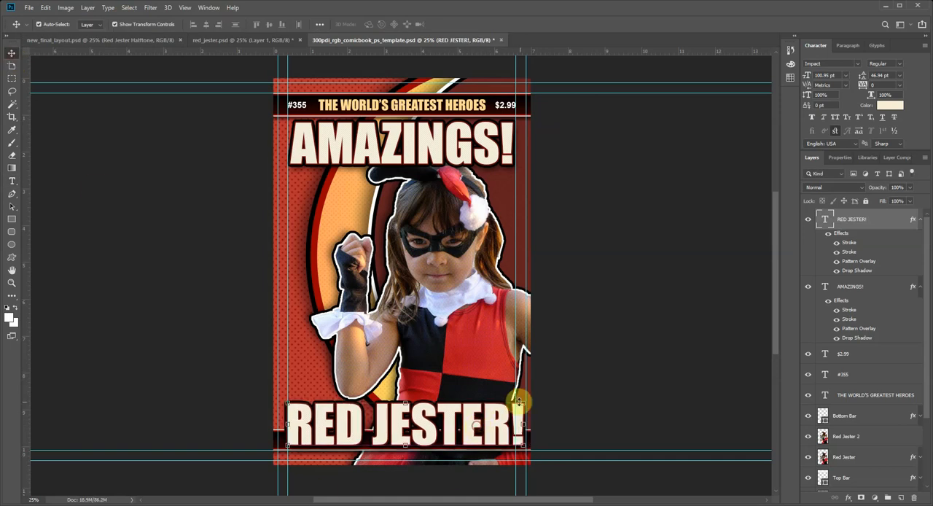
drag(524, 402, 471, 430)
key(Return)
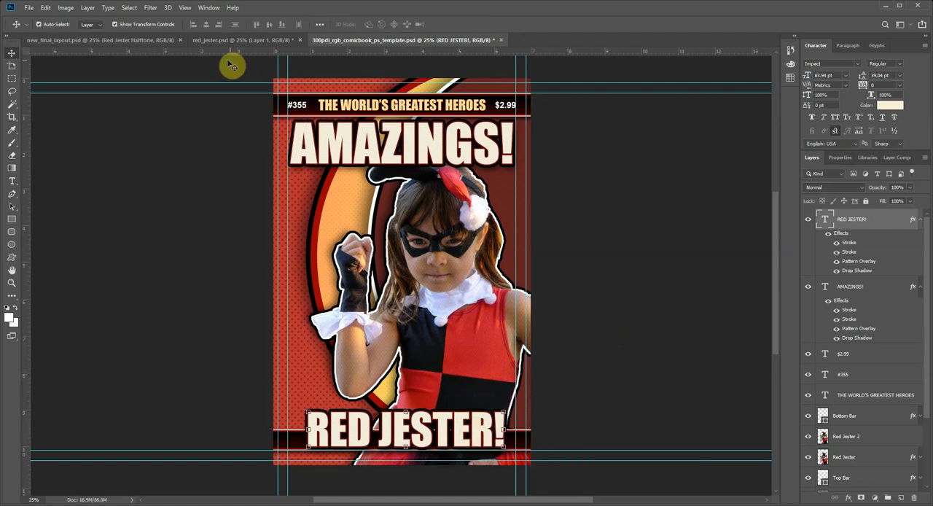
Step: Compare with the layout in new_final_layout.psd and recolor the inner 10 px stroke of the "RED JESTER!" text to red ff0000
click(97, 41)
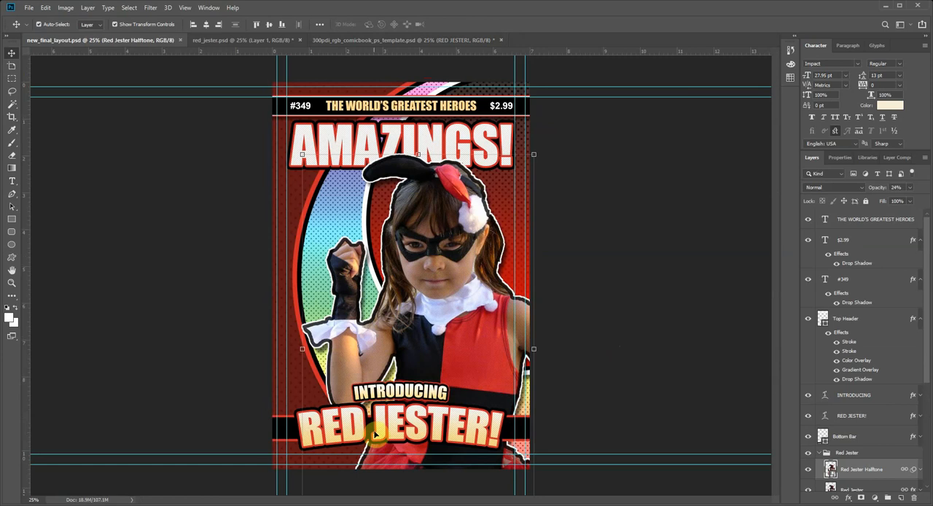
click(341, 42)
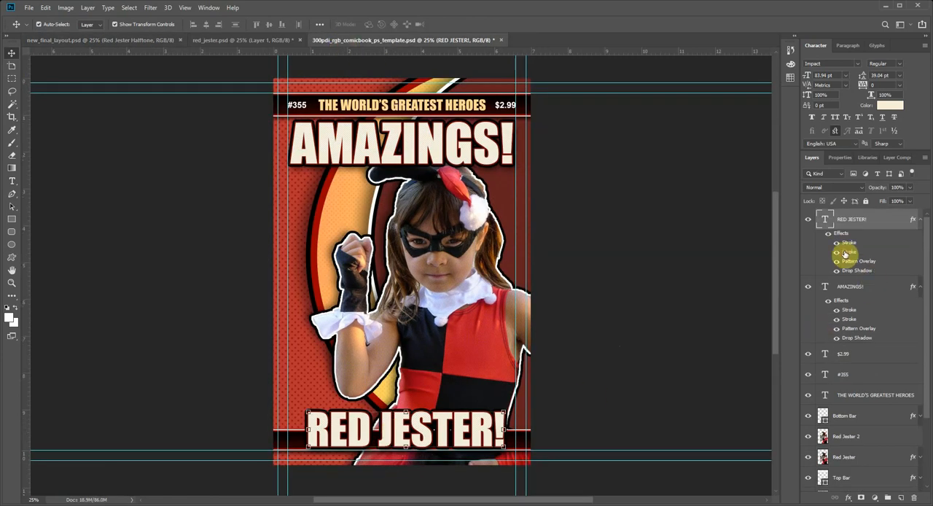
double_click(845, 252)
click(572, 222)
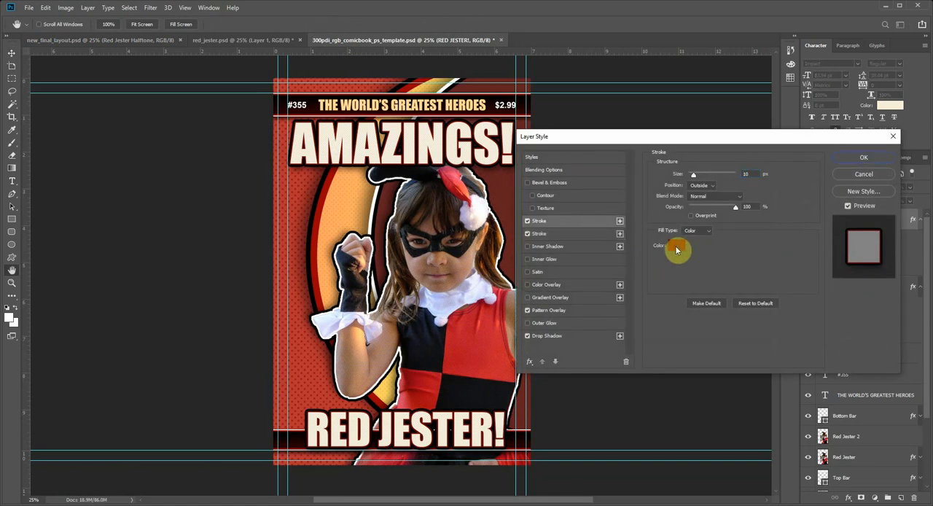
click(676, 250)
click(603, 237)
mouse_move(604, 217)
mouse_down()
mouse_move(616, 231)
mouse_move(619, 194)
mouse_move(642, 186)
mouse_up()
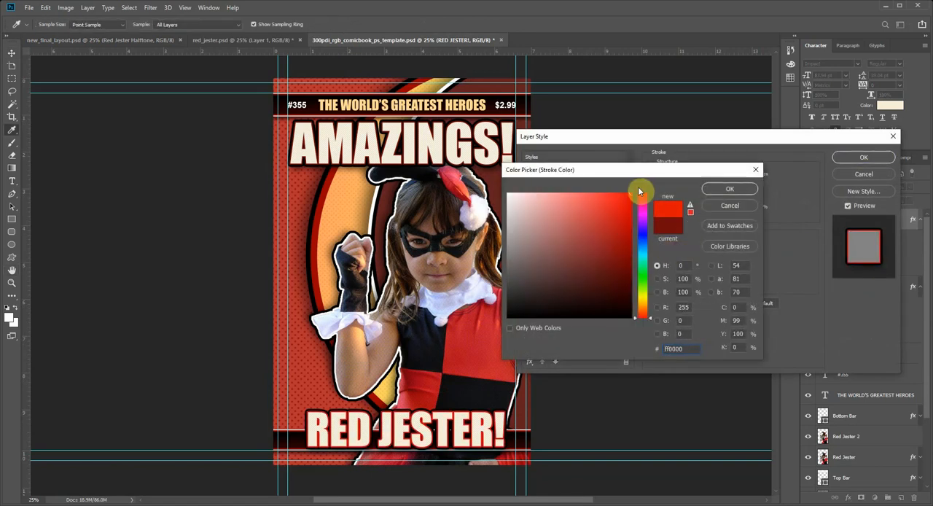
click(730, 189)
click(552, 233)
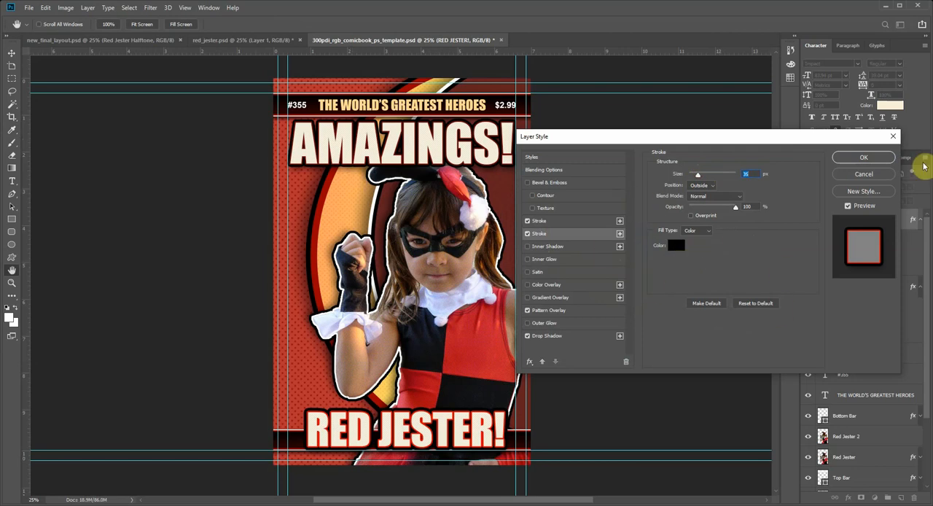
click(867, 157)
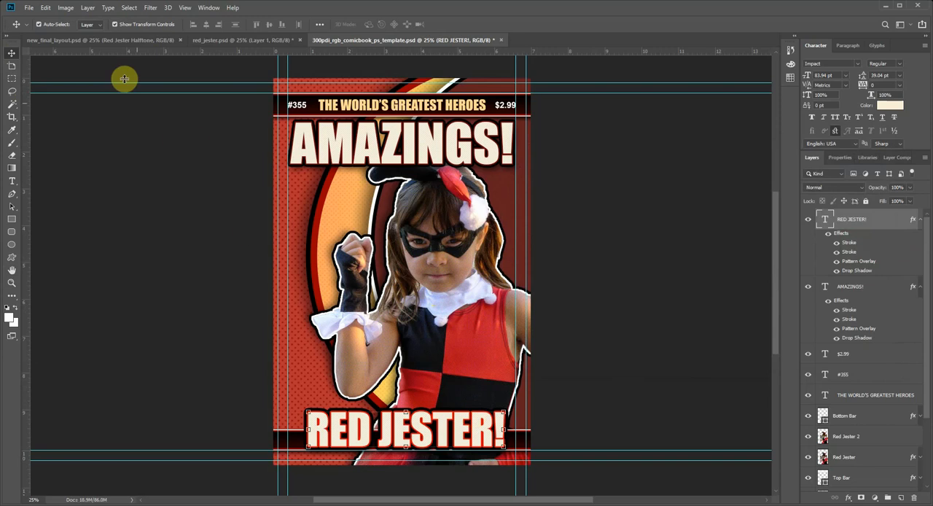
Step: Add a gradient overlay to "RED JESTER!" using the Orange, Yellow, Orange preset at 40% opacity, checking the reference layout first
click(103, 39)
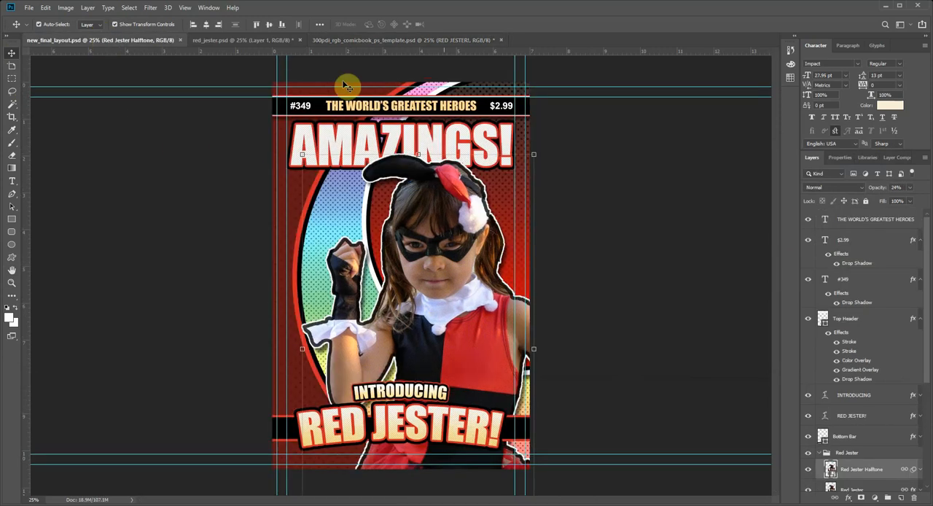
click(347, 42)
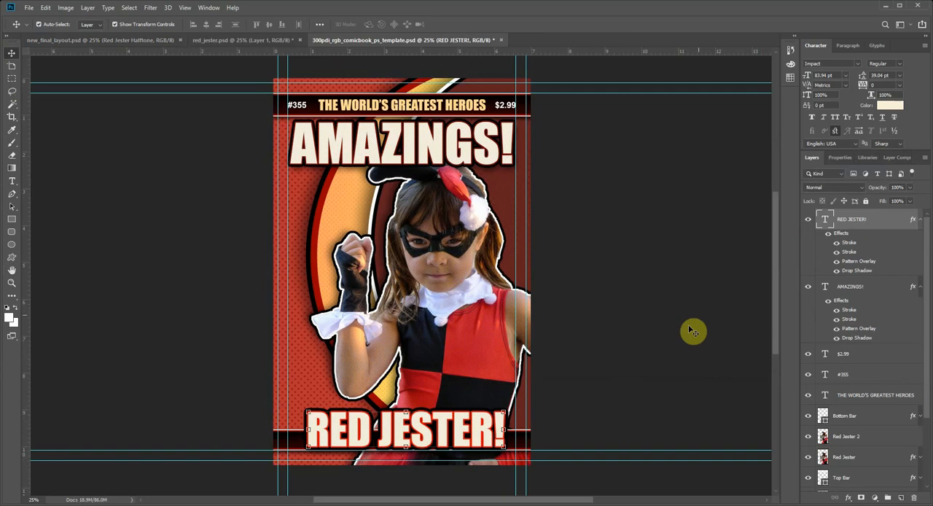
click(848, 500)
click(867, 475)
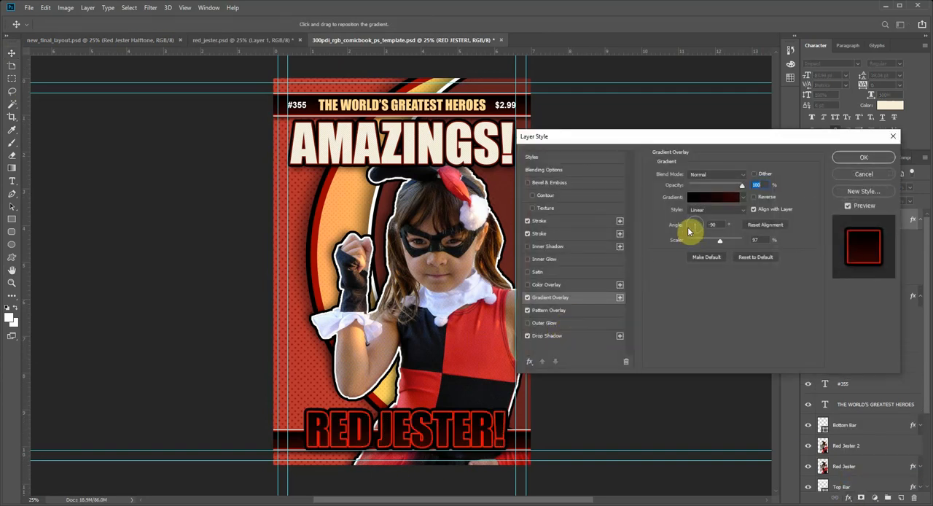
click(708, 197)
click(581, 189)
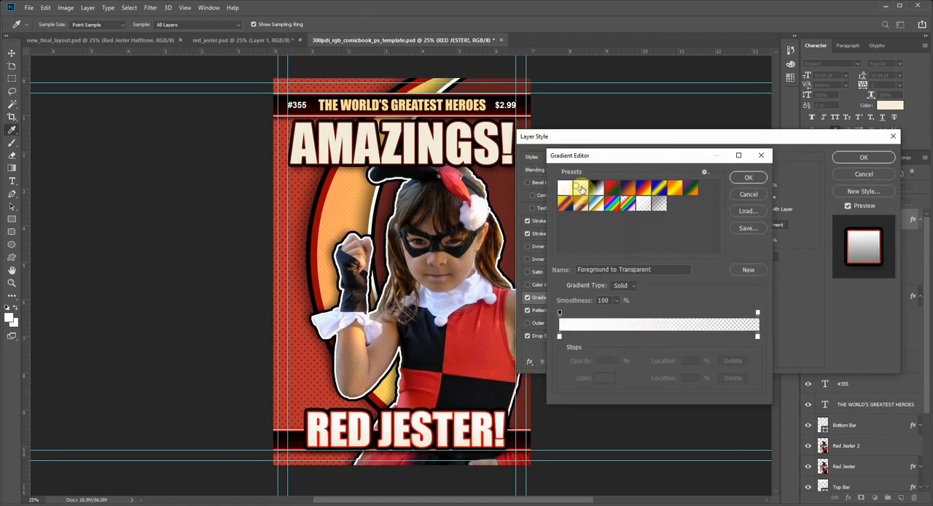
click(604, 189)
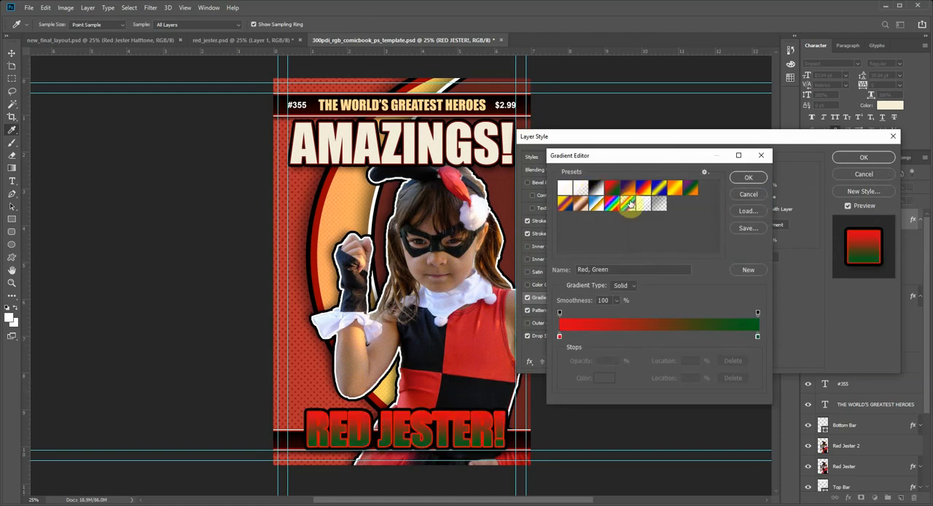
click(674, 191)
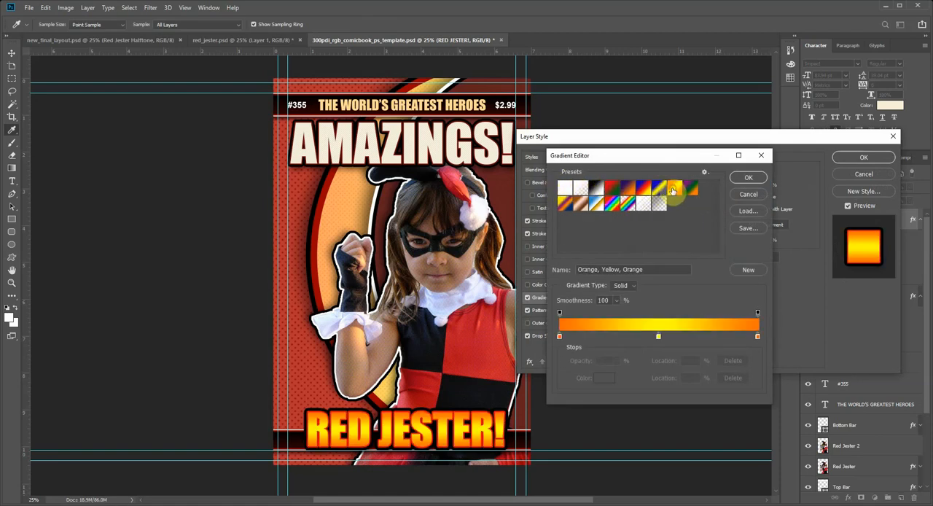
click(748, 177)
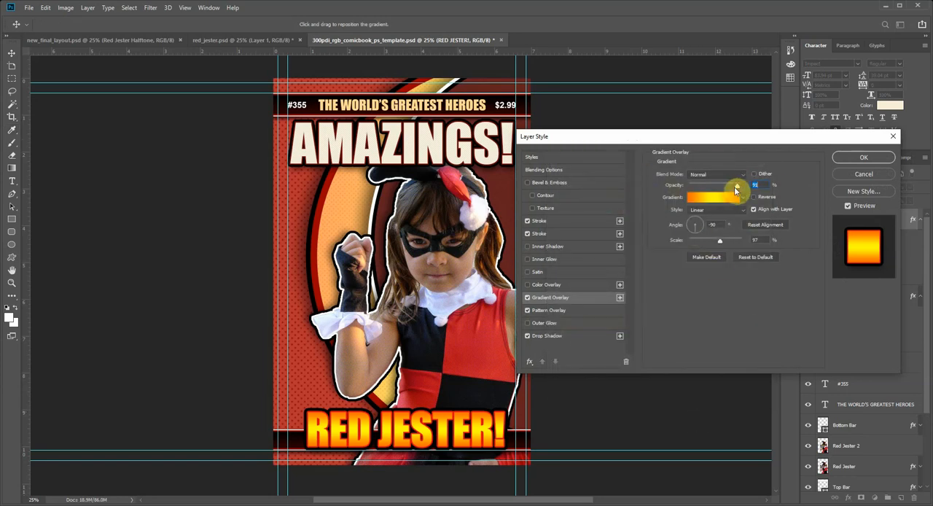
drag(734, 187, 703, 192)
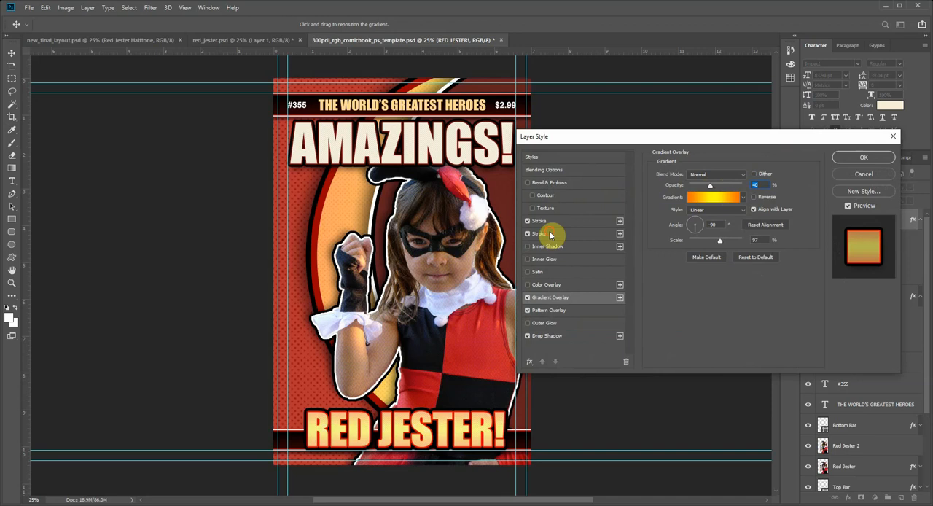
Step: Try white on the outer stroke of "RED JESTER!", discard that color, and apply the layer style
click(539, 234)
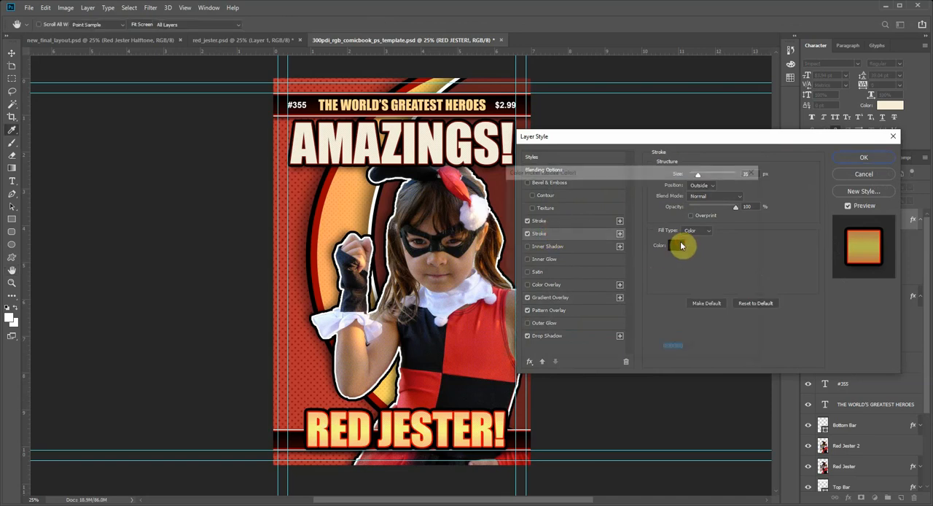
click(675, 245)
click(468, 172)
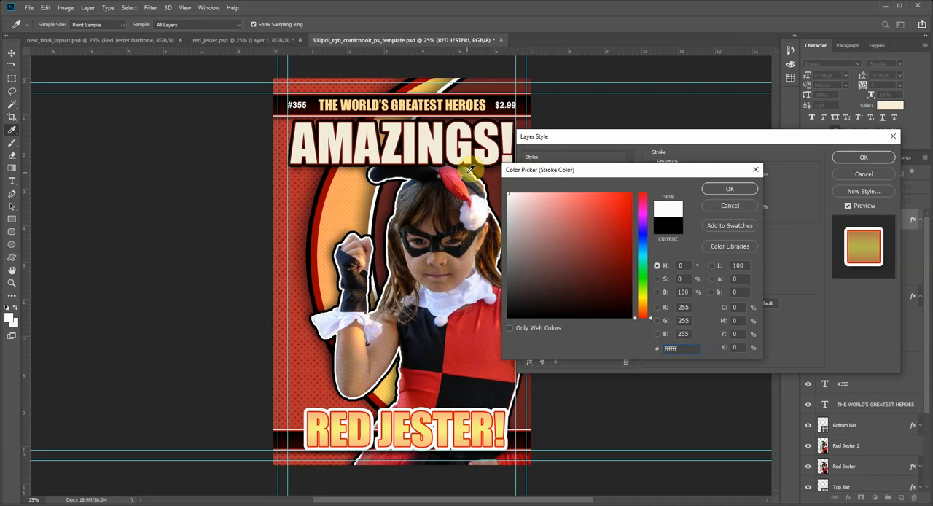
click(742, 207)
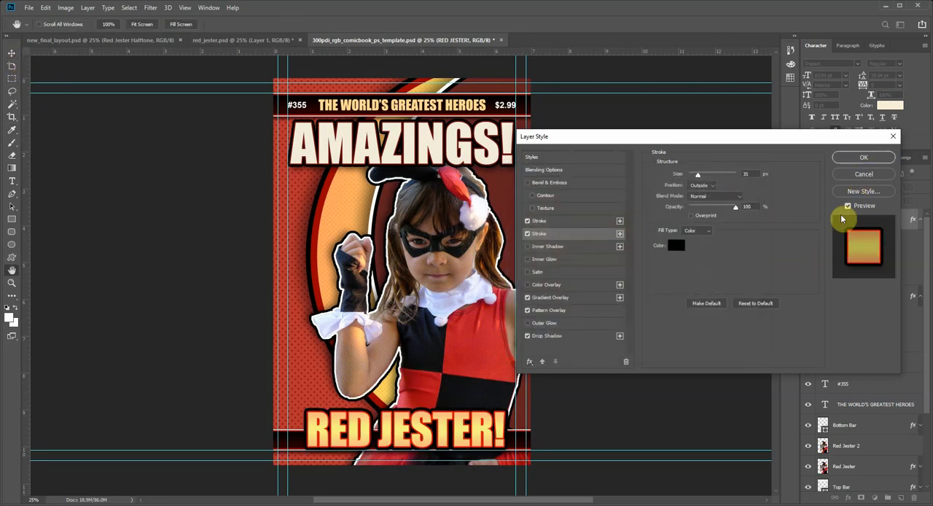
click(859, 161)
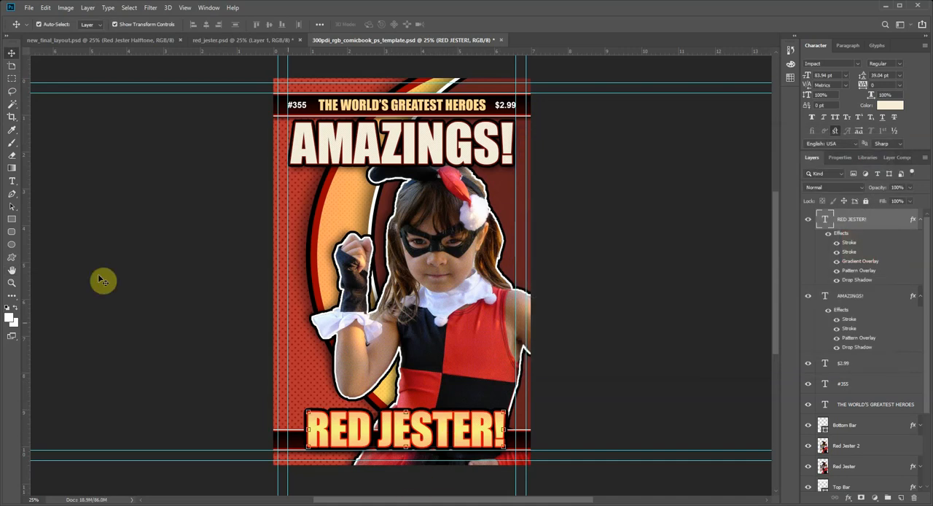
Step: Warp the "RED JESTER!" text with a horizontal Arc style at a +5% bend
click(11, 181)
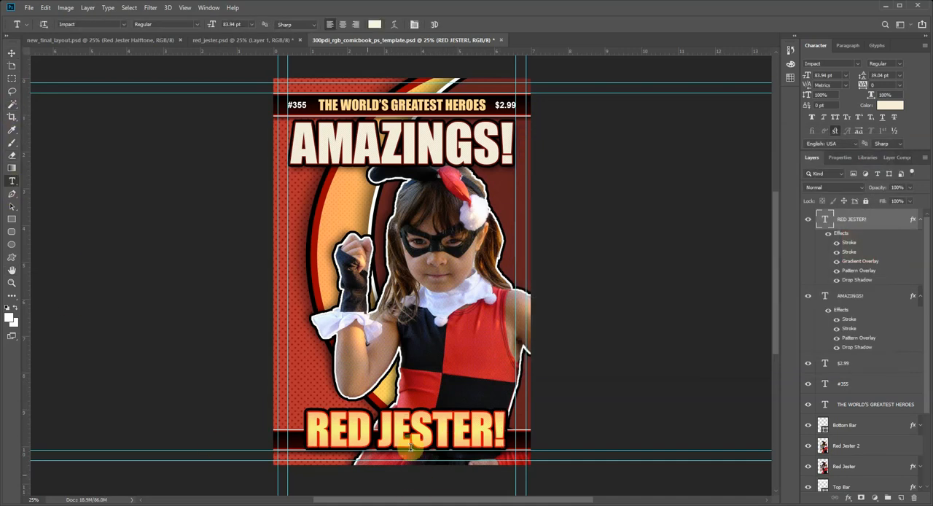
triple_click(352, 425)
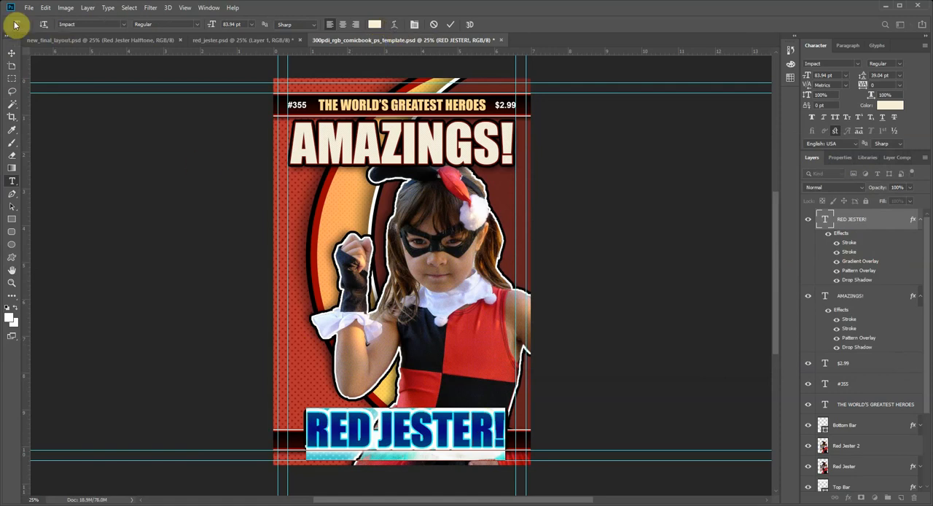
click(395, 25)
click(607, 166)
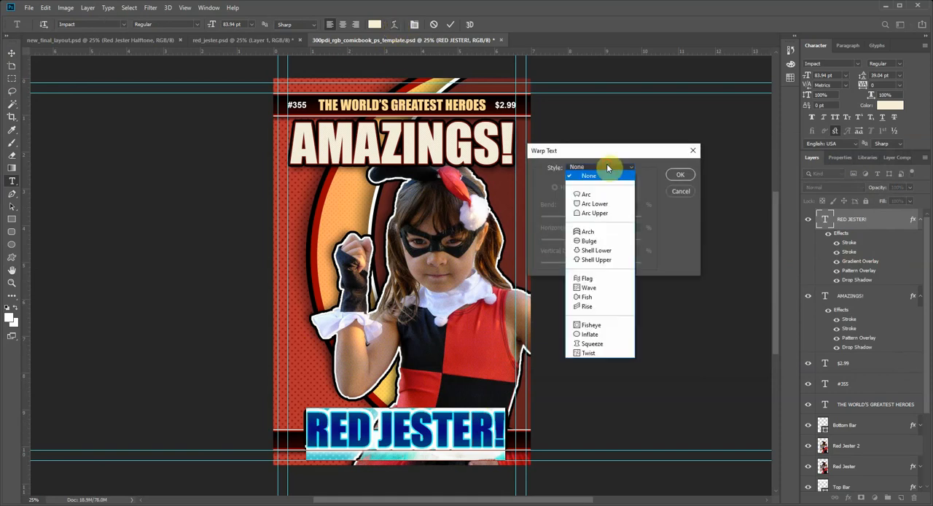
click(602, 195)
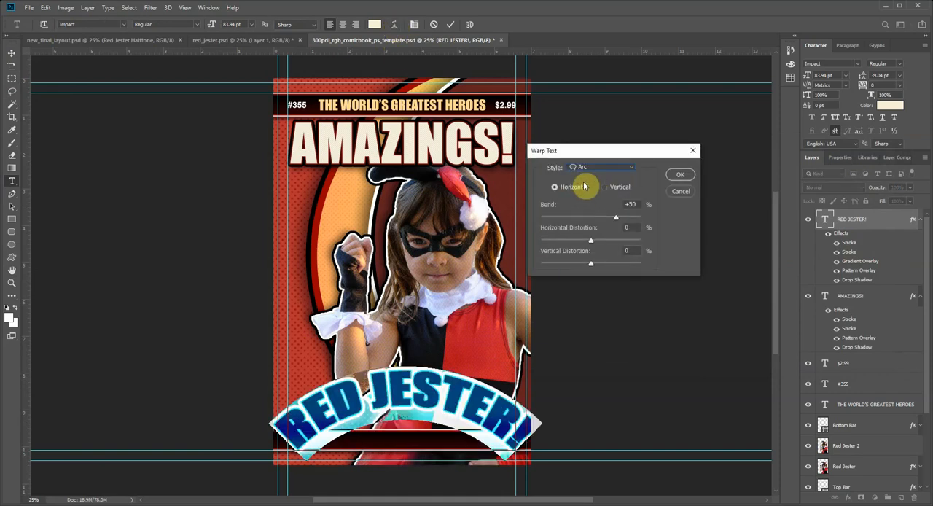
drag(612, 217, 594, 219)
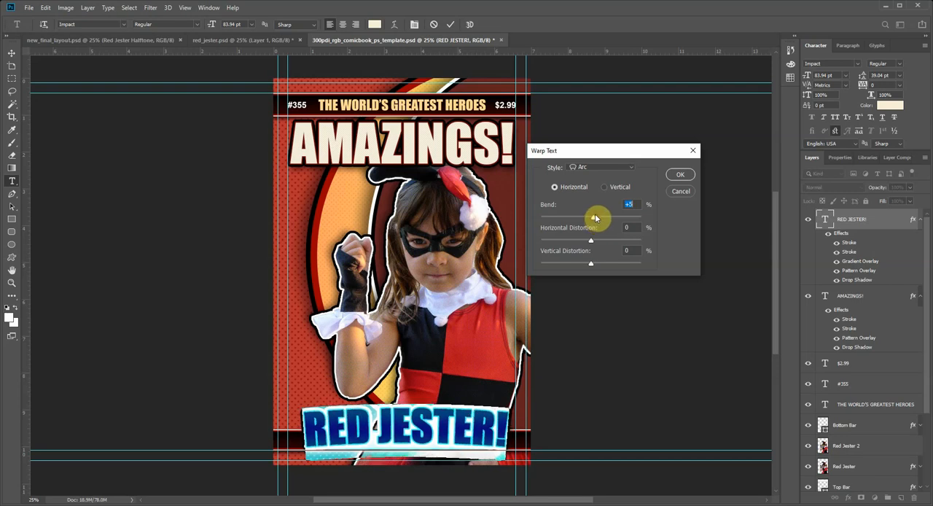
Step: Switch the text warp style to Arch, set the bend to +8%, and commit the warped text
click(595, 167)
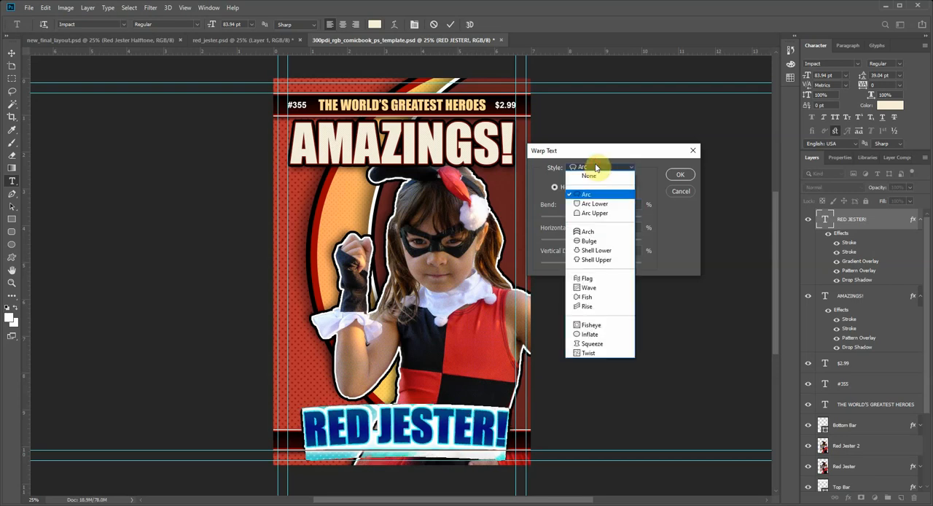
click(592, 232)
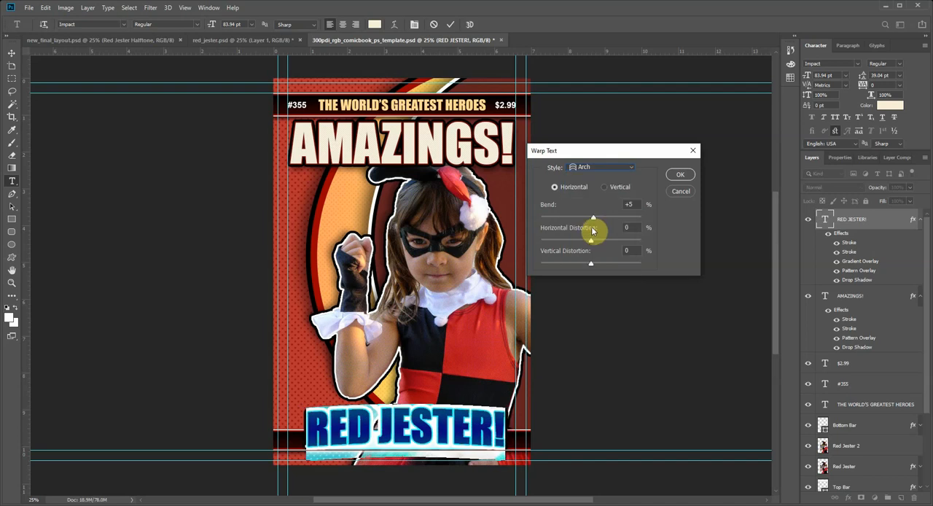
drag(594, 219, 596, 219)
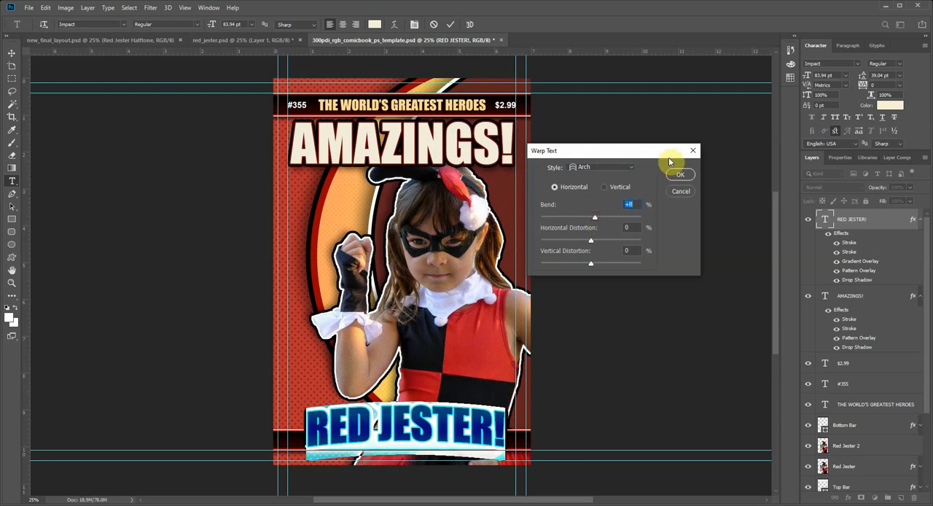
click(675, 175)
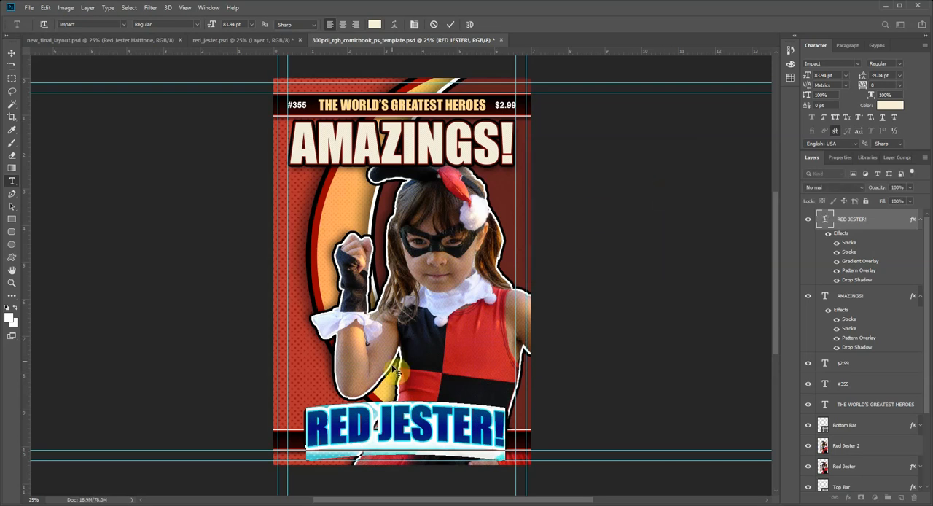
click(12, 53)
click(183, 354)
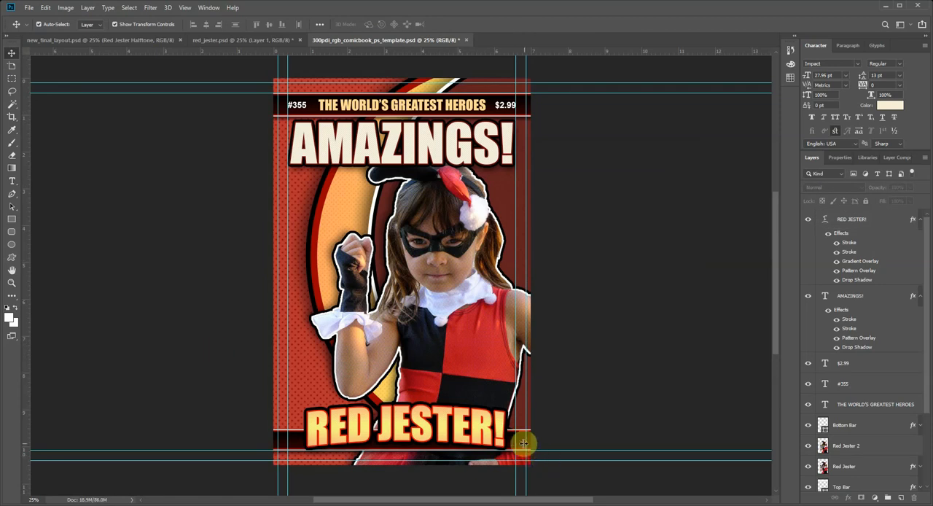
Step: Scale the warped "RED JESTER!" text up to about 88 pt and recenter it near the bottom of the cover
click(466, 424)
key(ctrl+t)
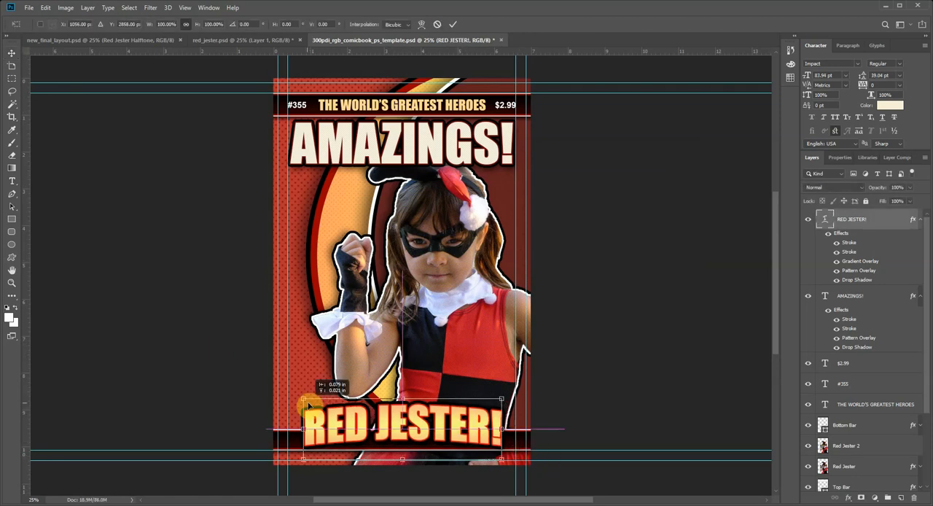
drag(502, 455, 512, 459)
key(Return)
drag(460, 426, 456, 425)
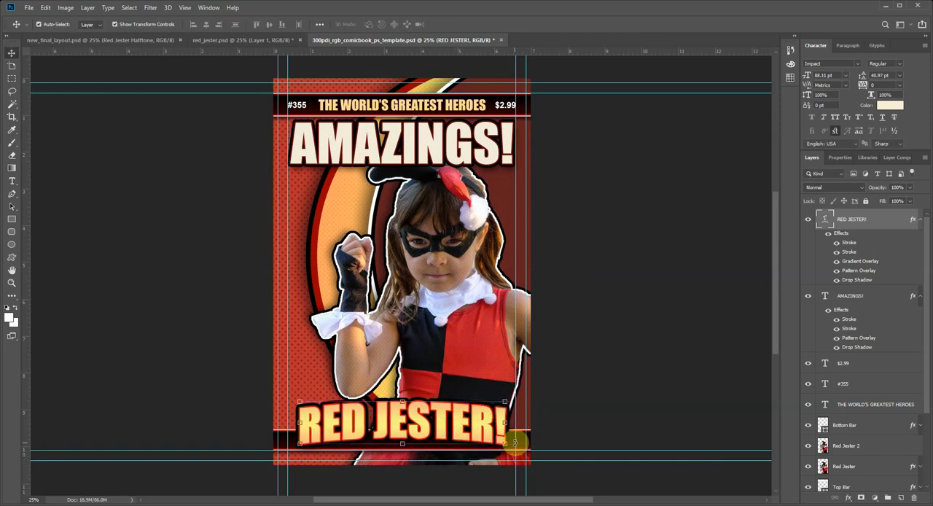
Step: Move the bottom bar up so it sits behind the middle of the "RED JESTER!" text
click(518, 442)
drag(519, 442, 520, 427)
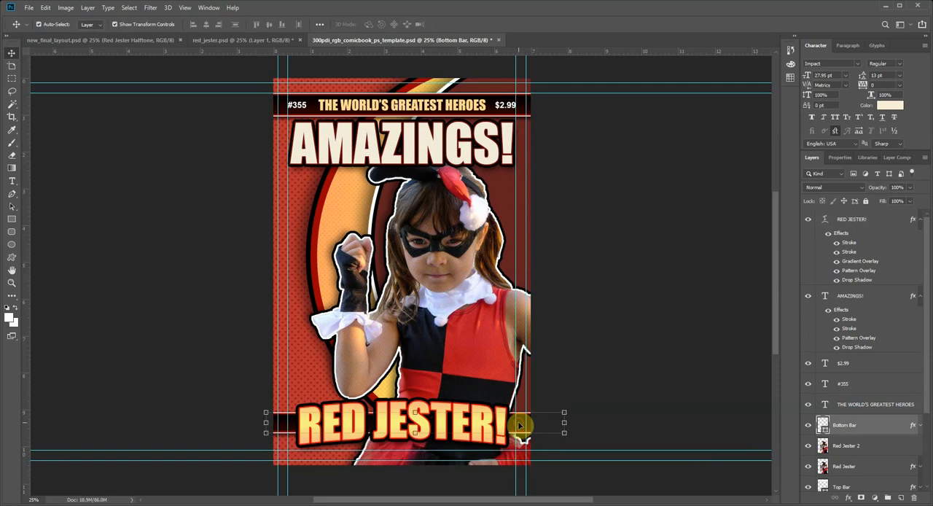
click(479, 426)
click(524, 433)
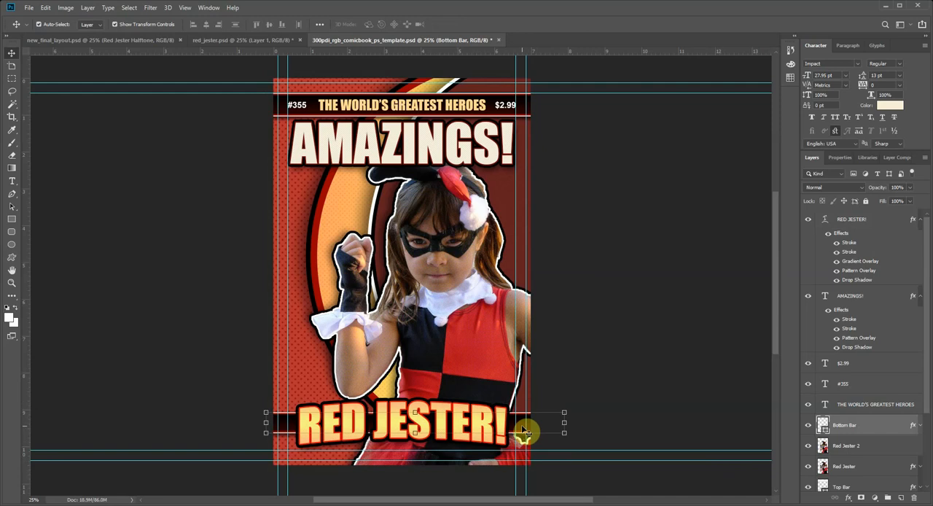
Step: Select the "RED JESTER!" text together with the bottom bar, and return to the text alone
drag(457, 421, 461, 421)
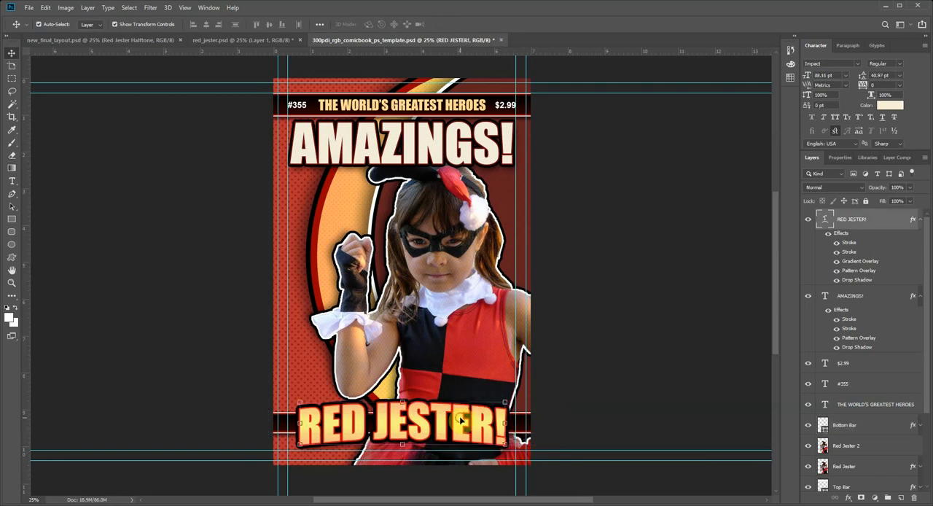
click(279, 428)
click(284, 432)
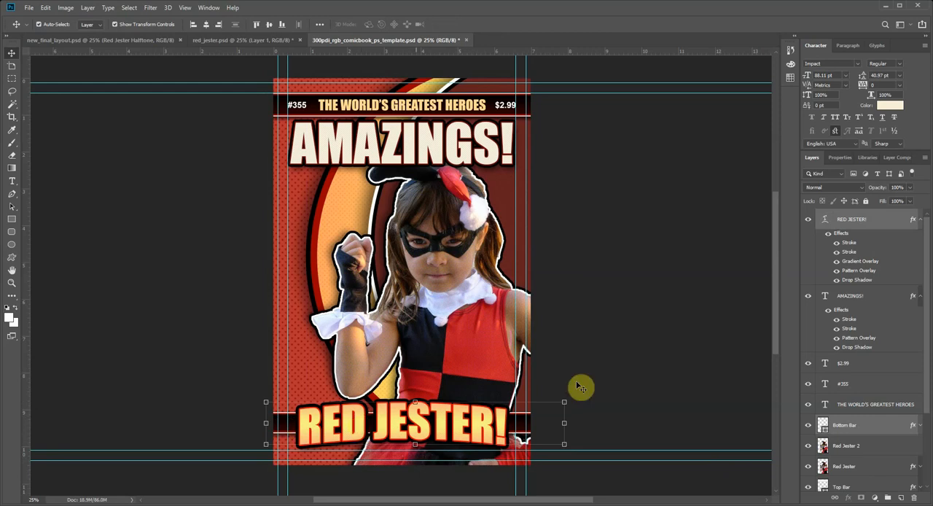
click(704, 348)
click(448, 421)
click(534, 435)
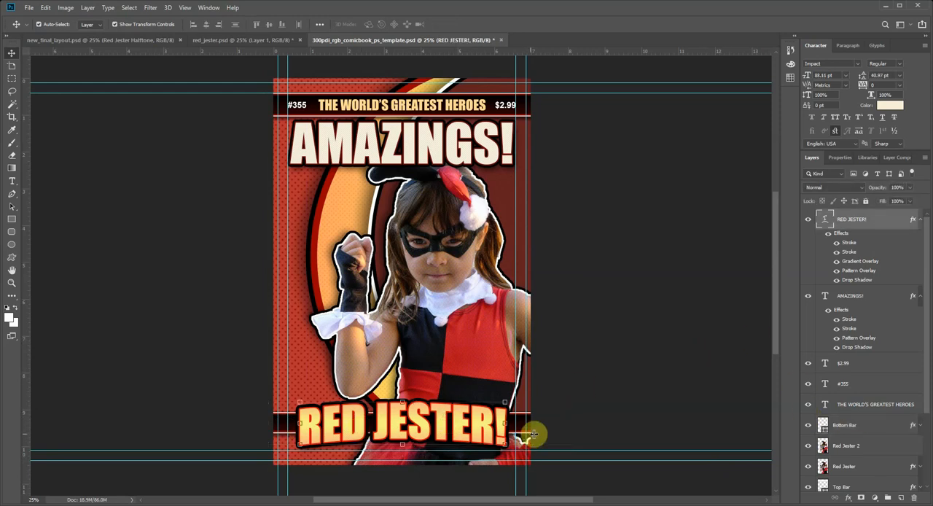
Step: Move the "RED JESTER!" text and the bottom bar together slightly down toward the lower guides
click(522, 432)
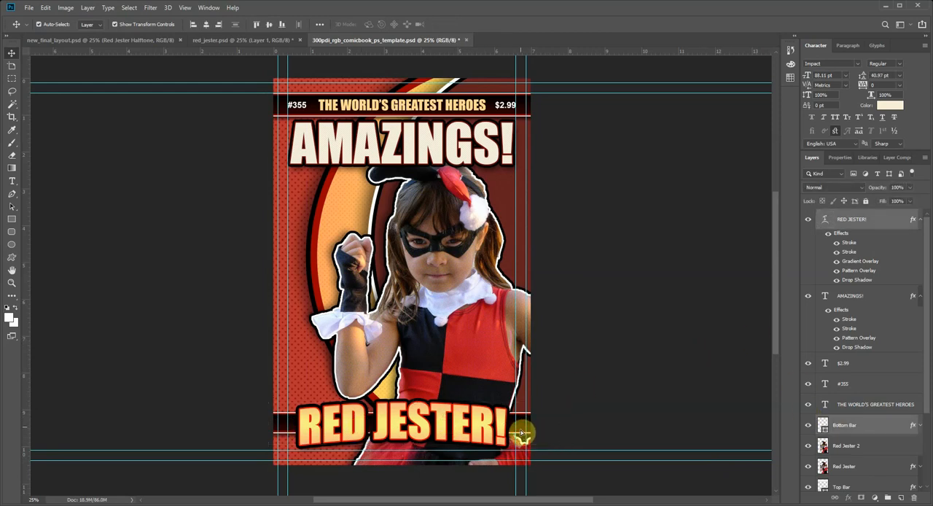
drag(521, 433, 524, 427)
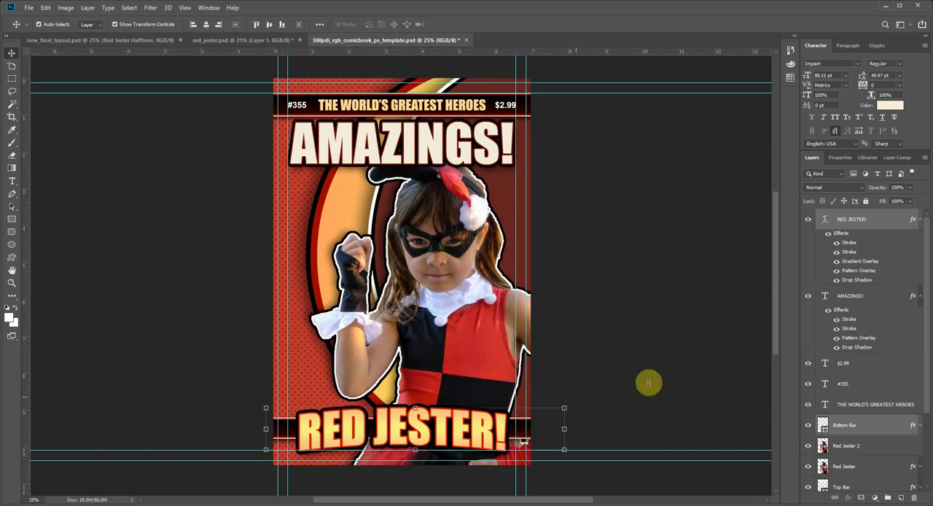
click(651, 386)
Step: Duplicate the "RED JESTER!" text layer and move the copy up above the original, over the figure's waist
click(390, 427)
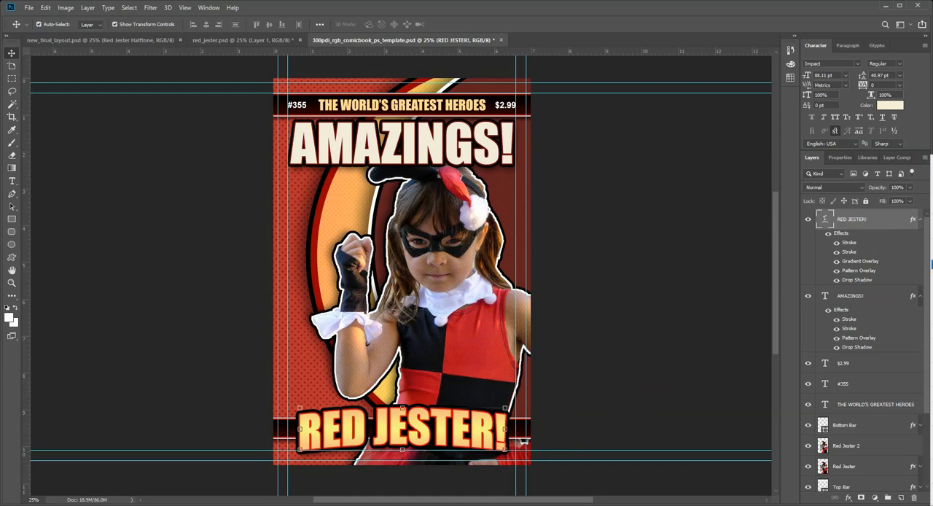
click(932, 188)
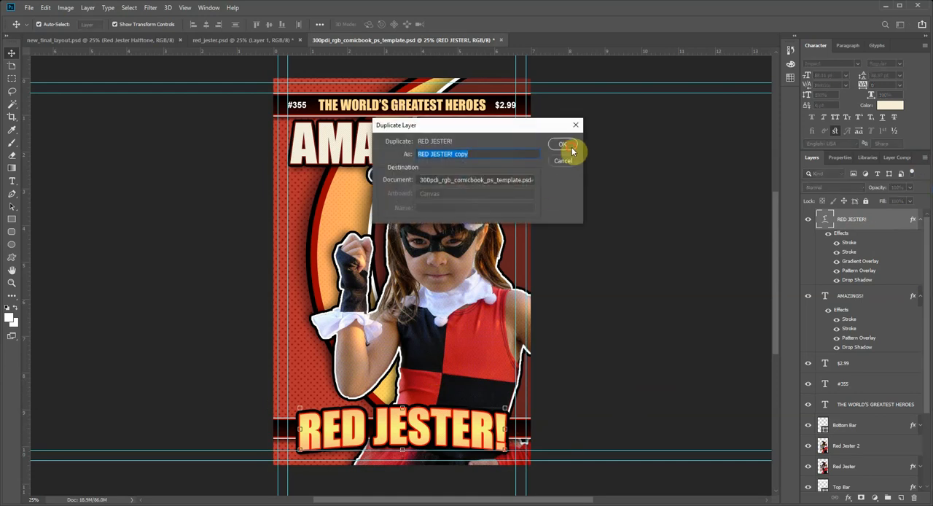
click(569, 146)
drag(418, 432, 419, 362)
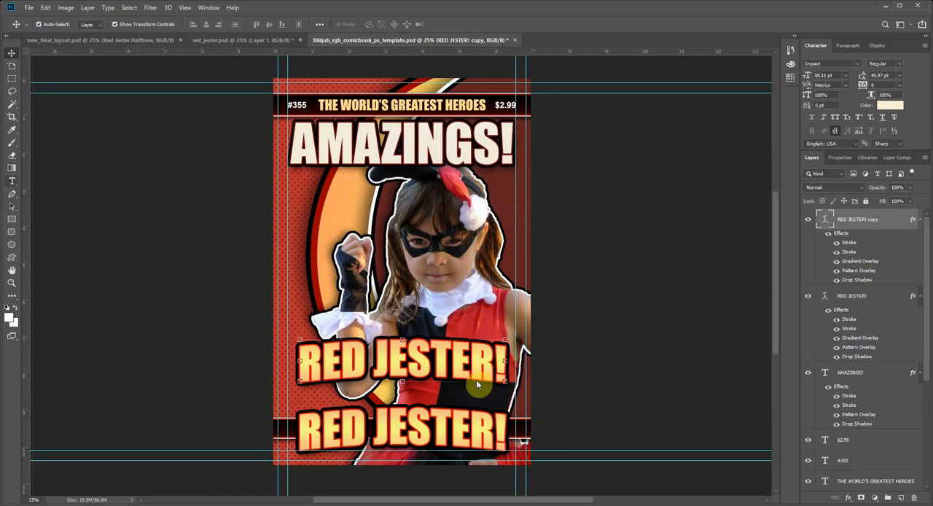
Step: Replace the duplicated lettering with the text "INTRODUCING!"
double_click(447, 362)
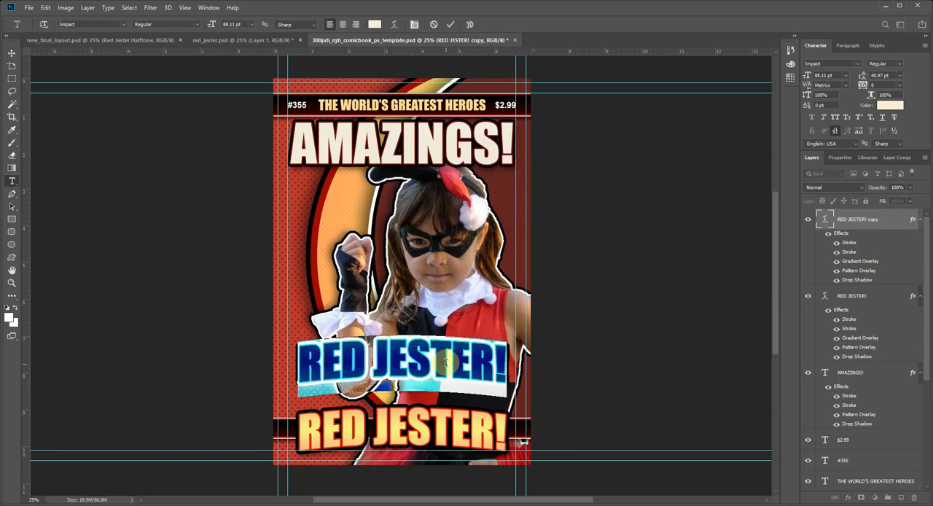
text(INTRODUCTIN)
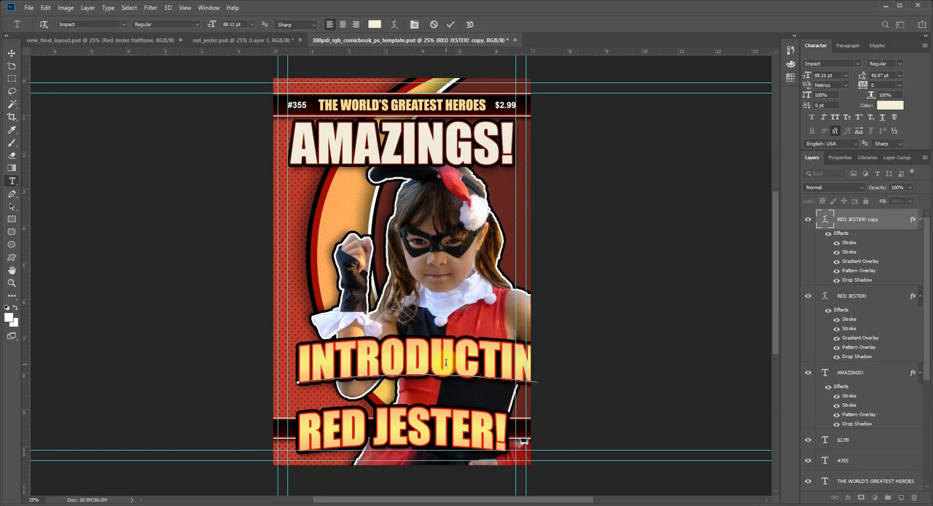
key(BackSpace)
key(BackSpace)
key(BackSpace)
text(ION)
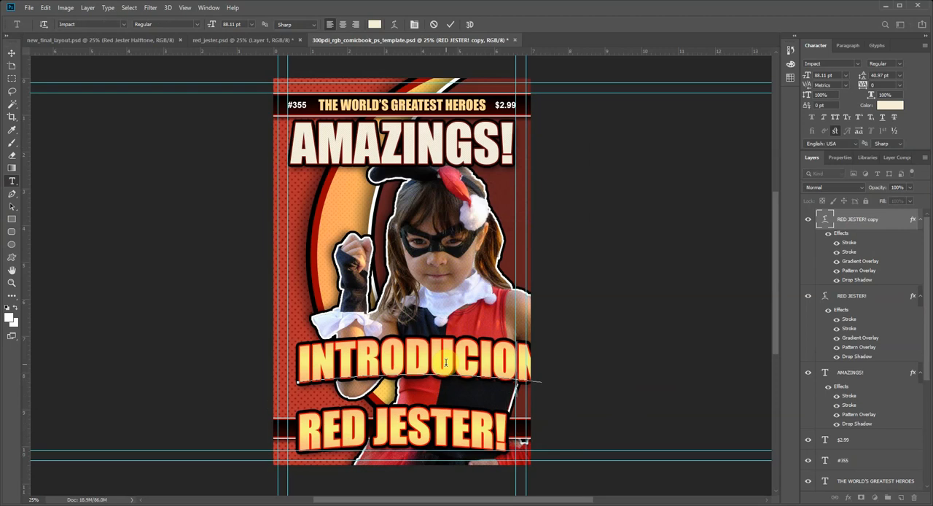
key(BackSpace)
key(BackSpace)
text(NG)
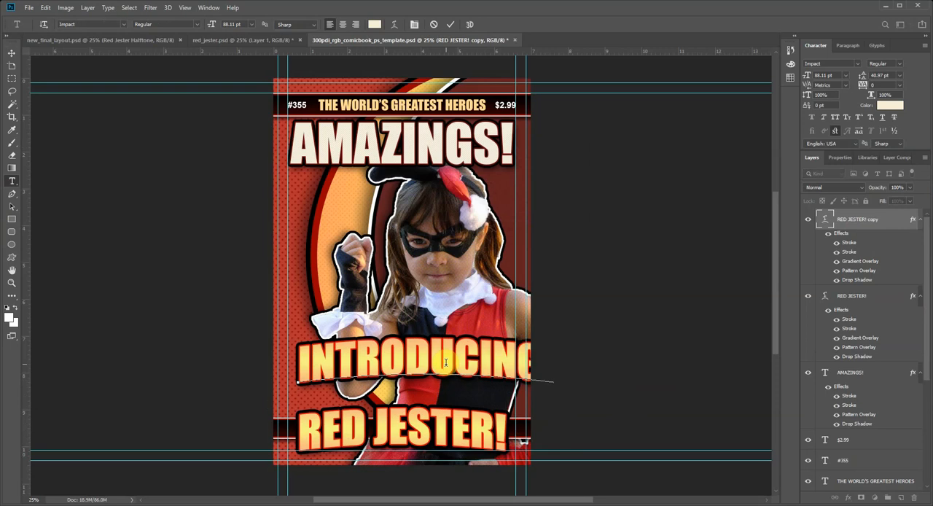
Step: Scale the "INTRODUCING!" text down to about 30 pt and center it just above "RED JESTER!"
click(11, 53)
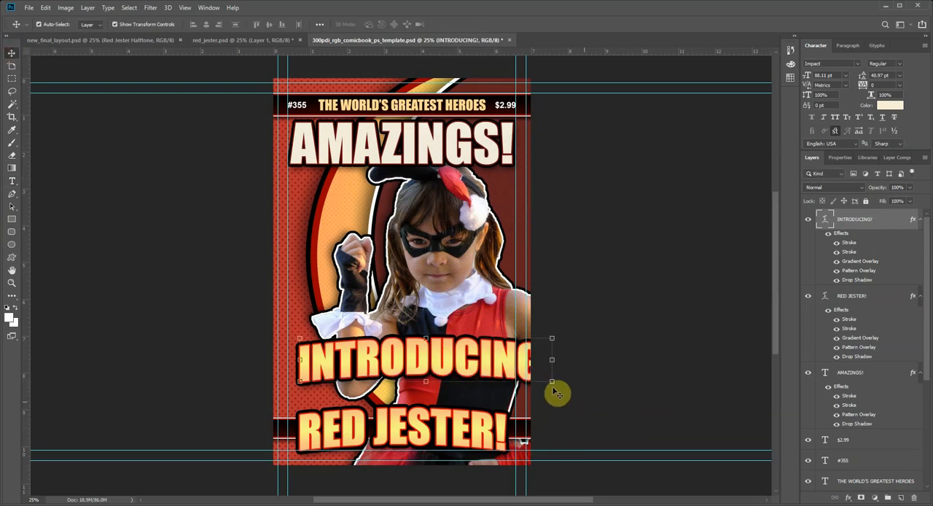
drag(553, 384, 425, 391)
key(Return)
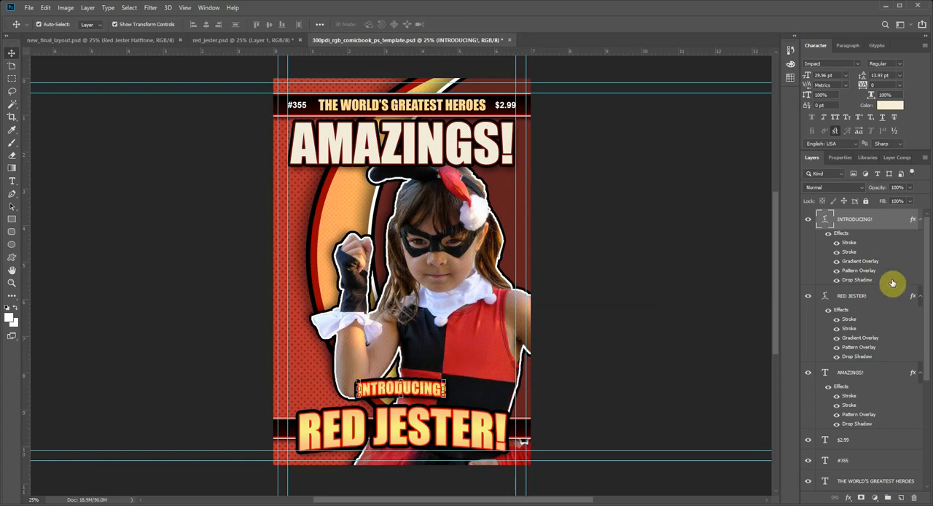
Step: Set the black outer stroke of "INTRODUCING!" to 24 px and thin its red inner stroke
double_click(849, 245)
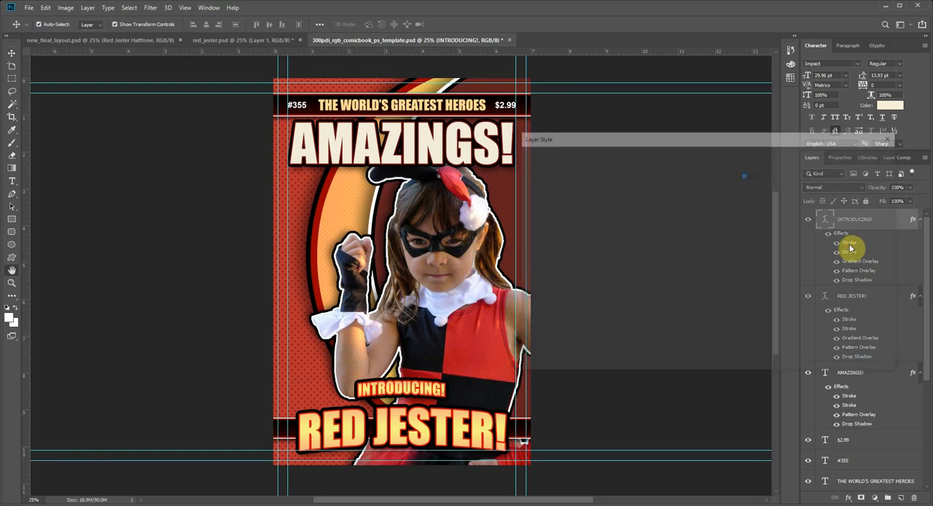
click(563, 234)
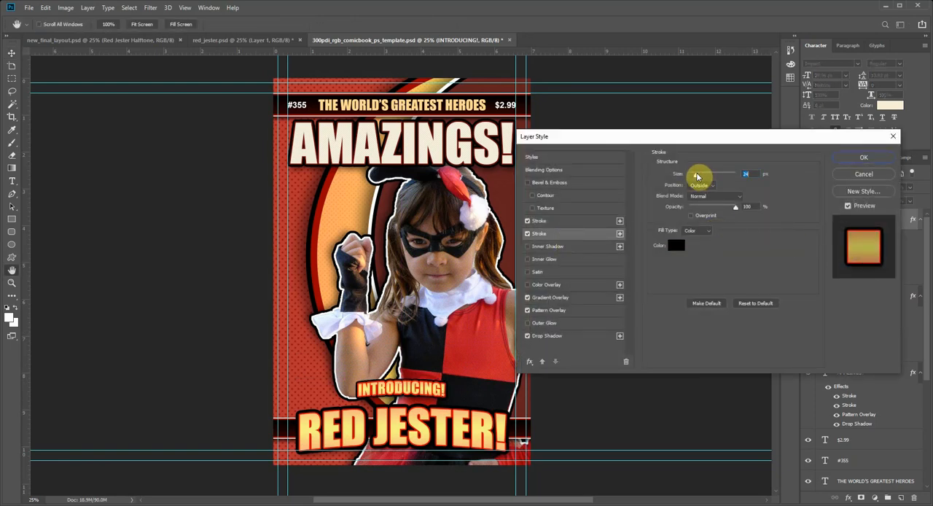
click(560, 221)
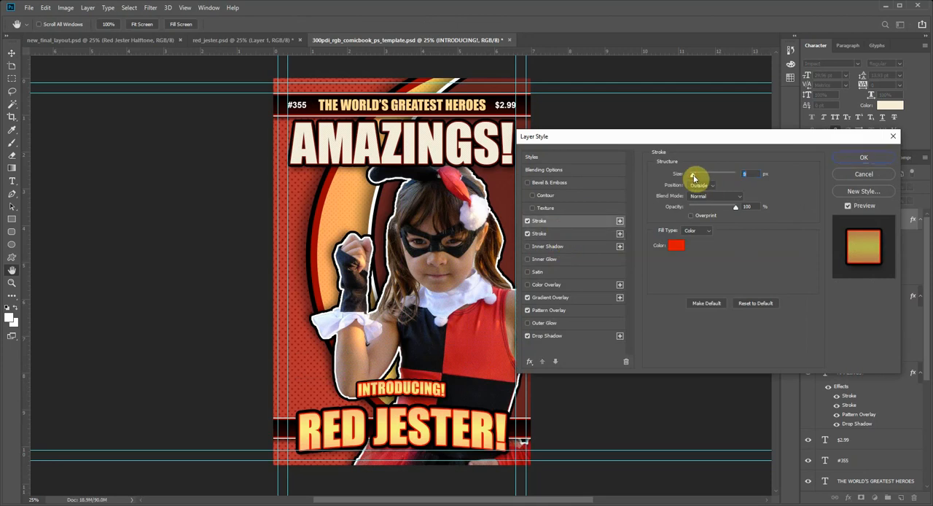
click(677, 245)
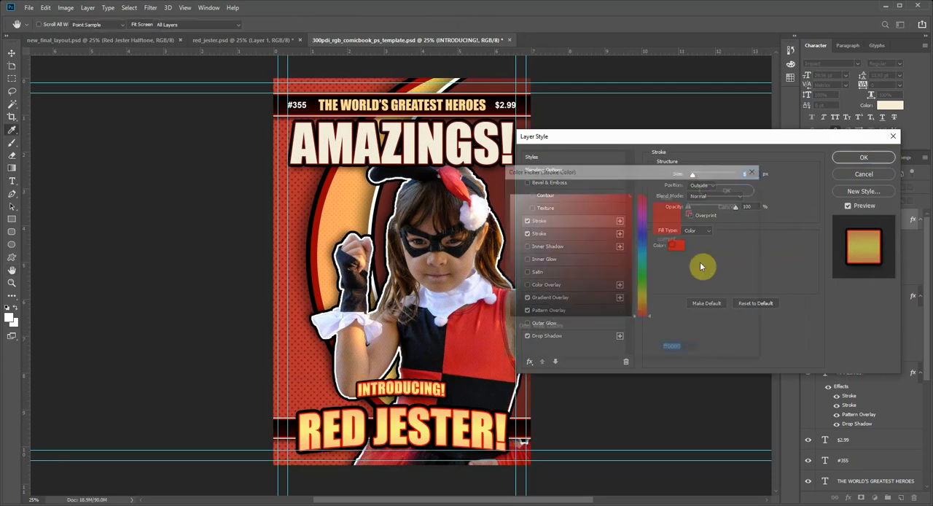
click(476, 182)
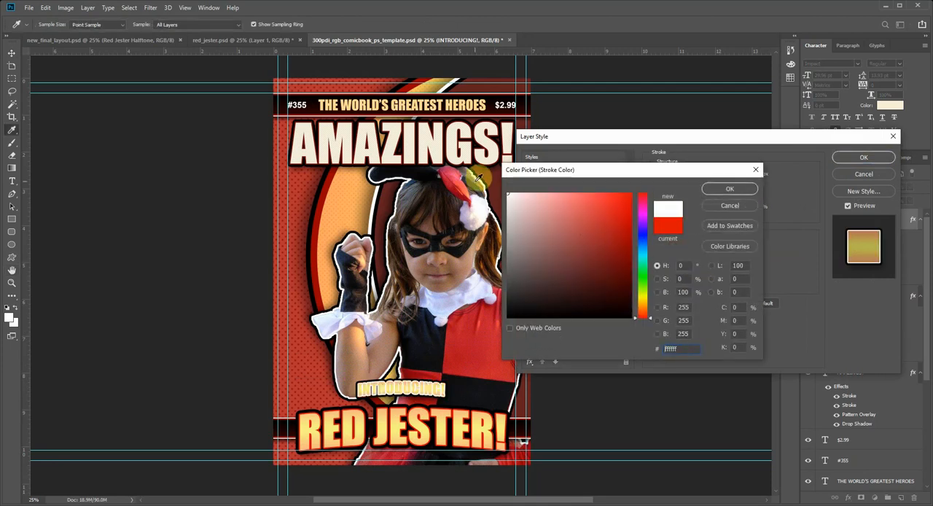
click(734, 204)
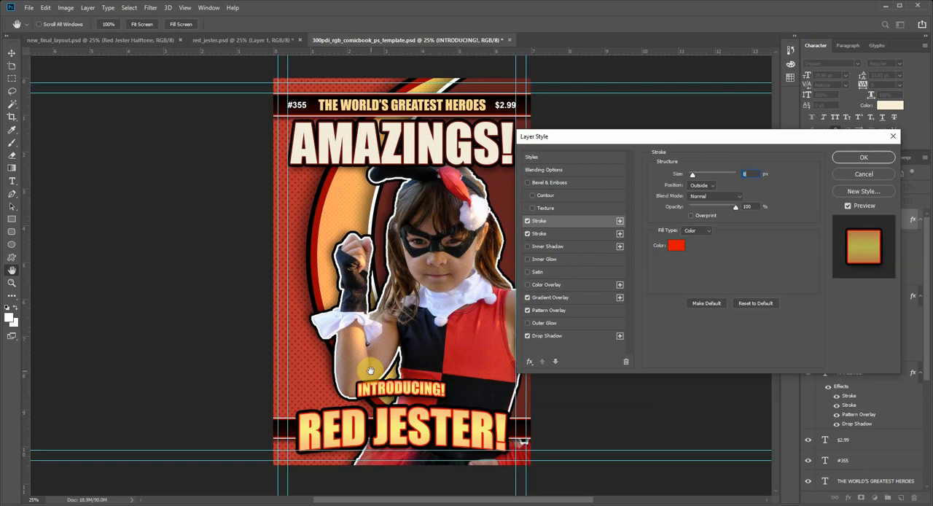
Step: Apply the adjusted strokes, move "INTRODUCING!" slightly down toward "RED JESTER!", and clear the layer selection
click(863, 157)
mouse_move(420, 391)
mouse_down()
mouse_move(412, 382)
mouse_move(418, 398)
mouse_up()
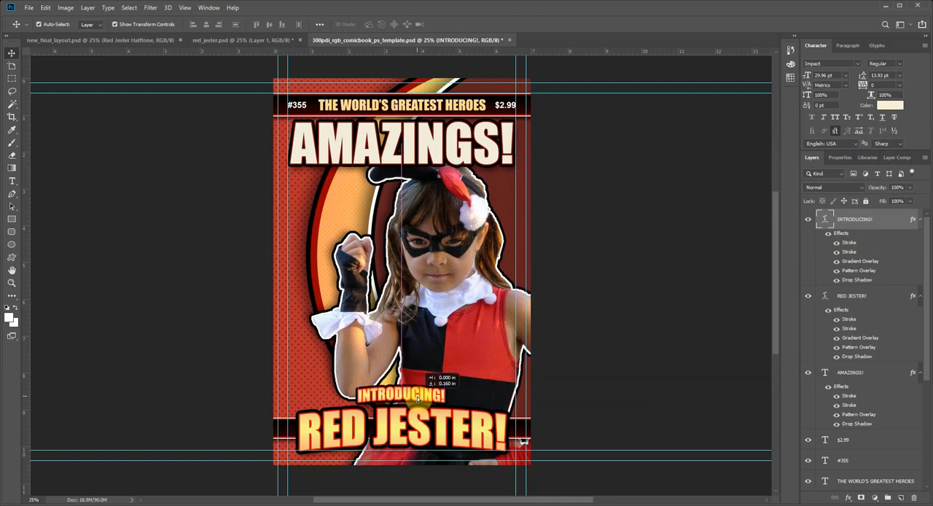
click(483, 346)
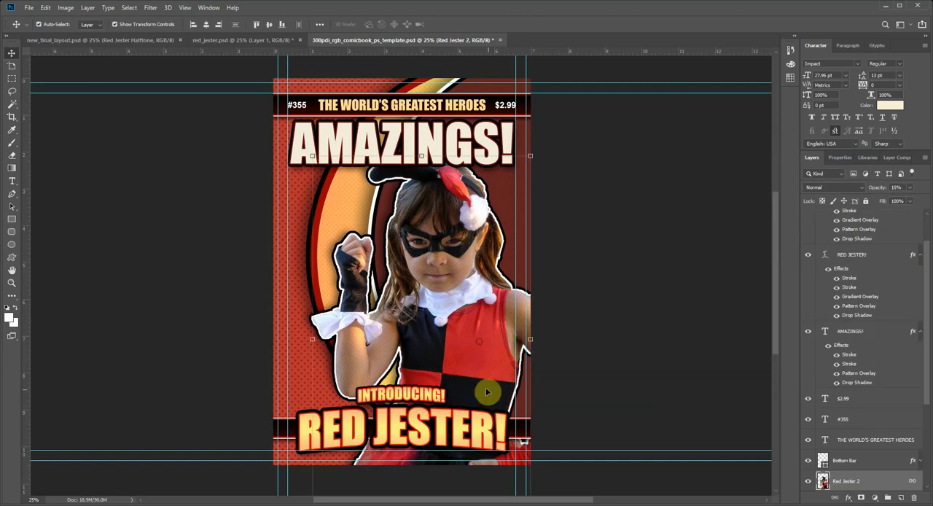
click(609, 362)
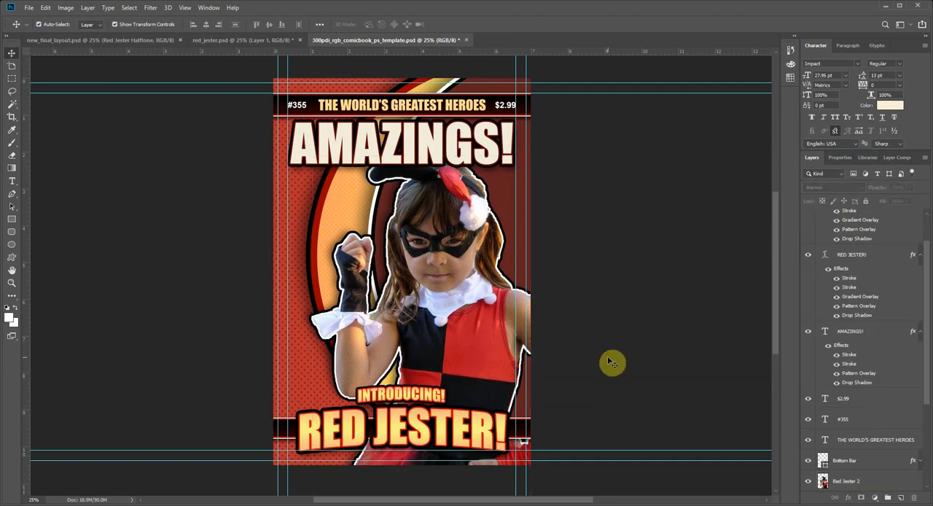
Step: Save the cover as a new layered Photoshop file named final_layout2 in the ComicBook-Cover folder
click(12, 282)
alt+click(409, 263)
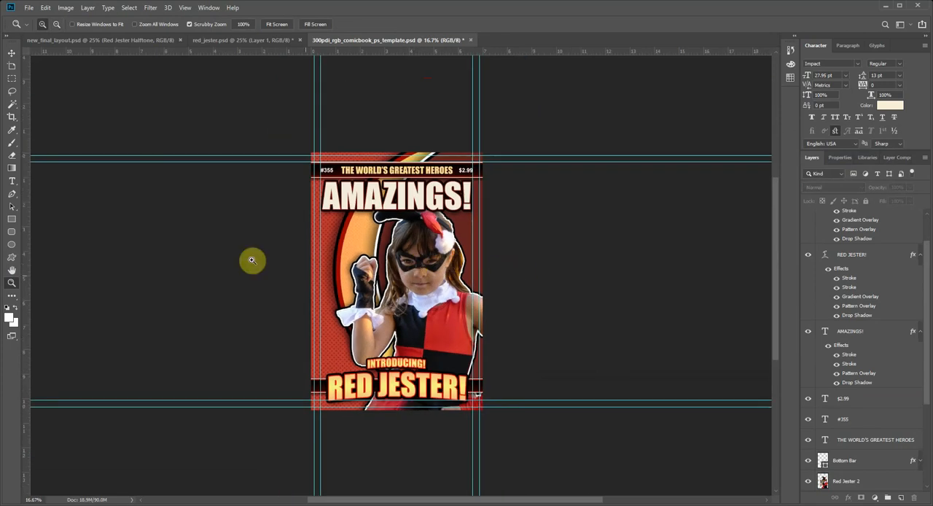
click(28, 7)
click(73, 116)
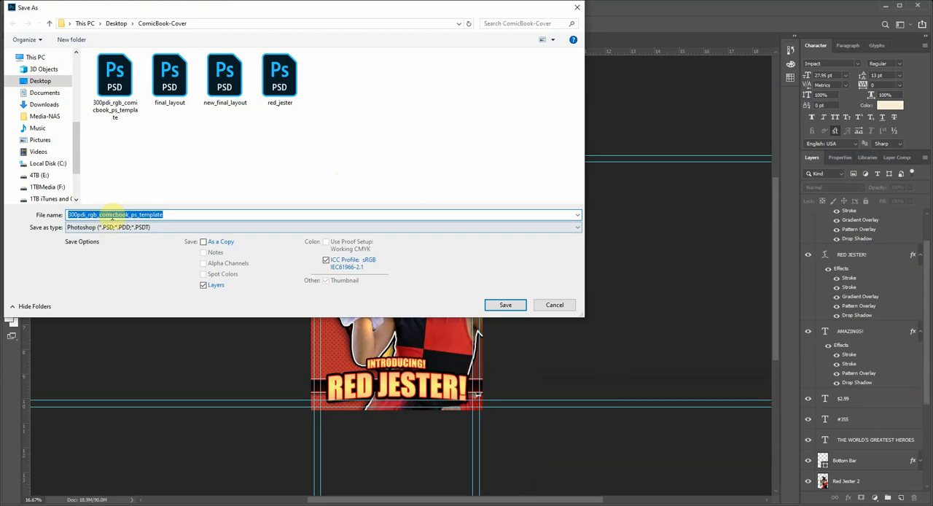
text(final)
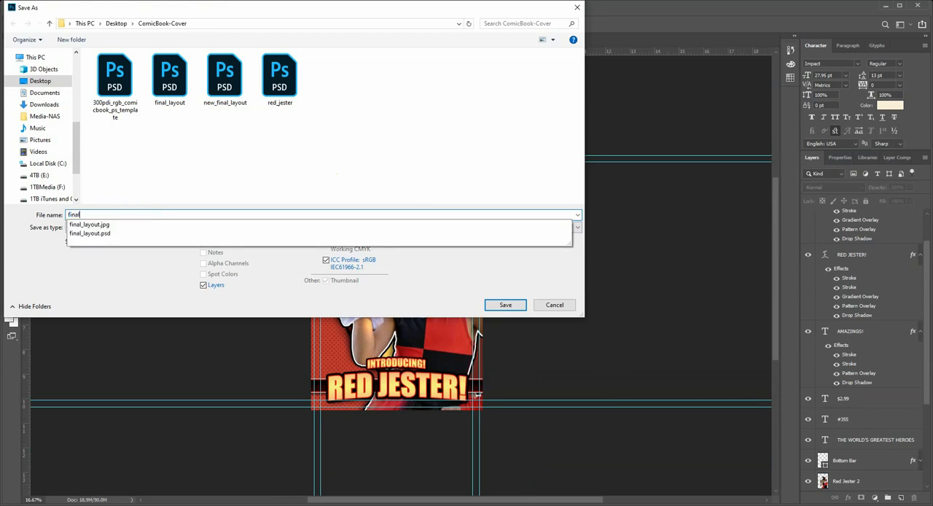
text(_layout2)
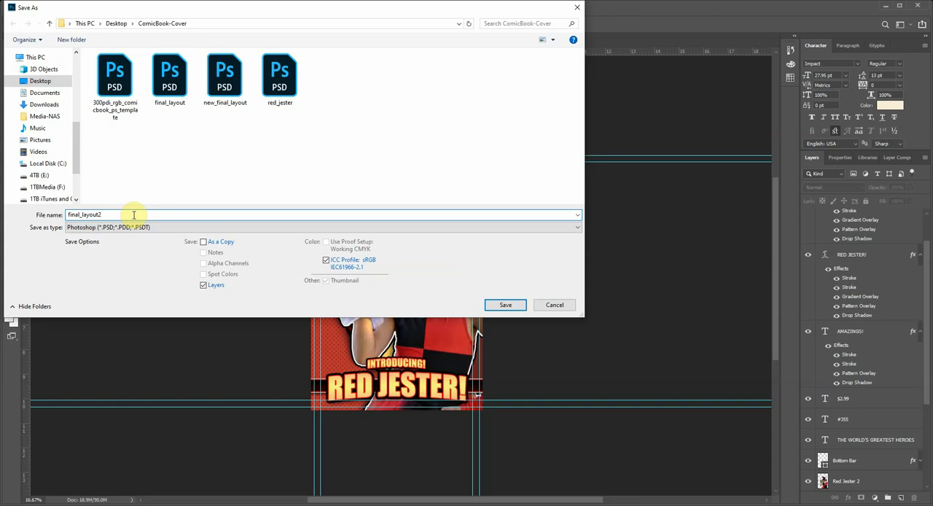
click(503, 304)
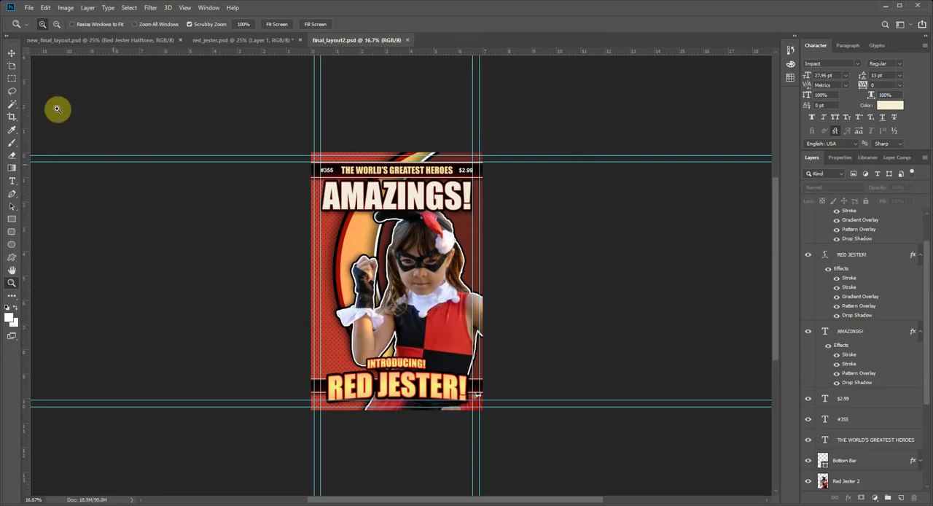
Step: Try to enlarge the Red Jester figure to about 110% and shift it lower on the cover, and undo the transform
click(11, 53)
click(457, 332)
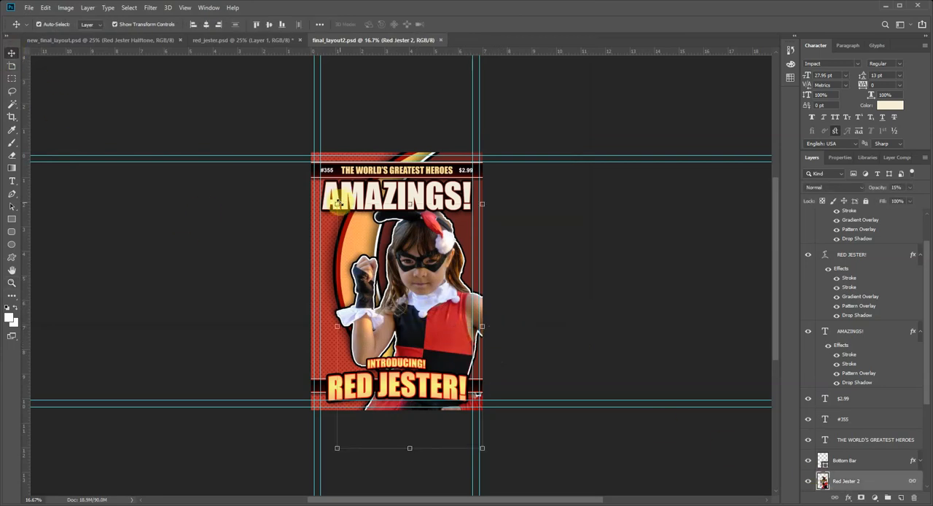
drag(337, 203, 310, 182)
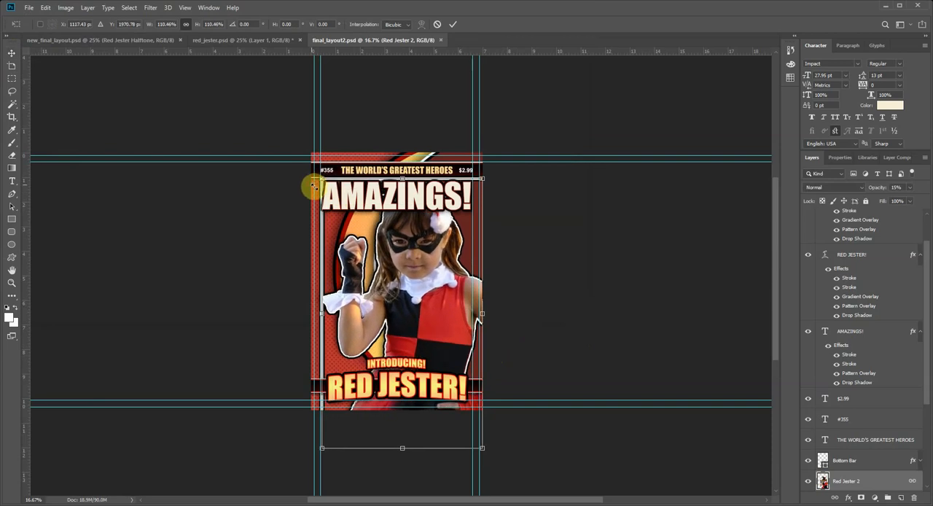
drag(450, 280, 457, 297)
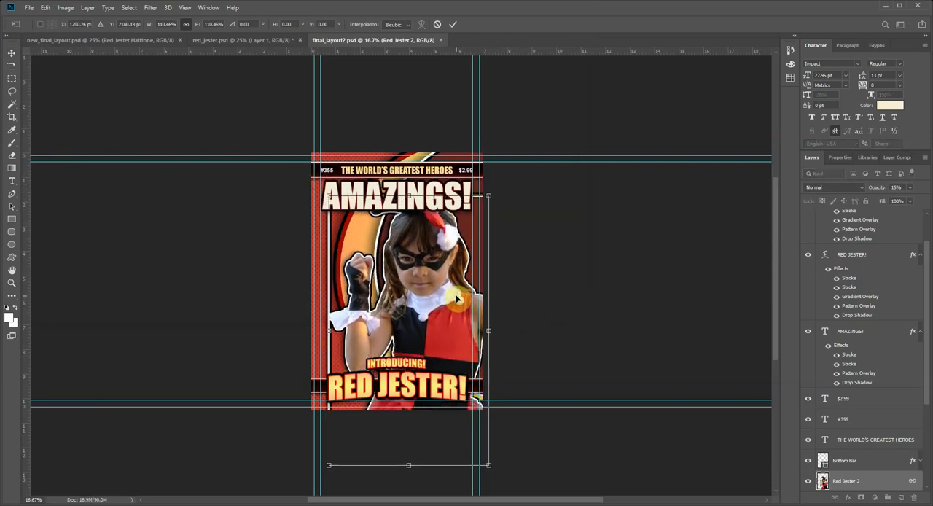
key(Return)
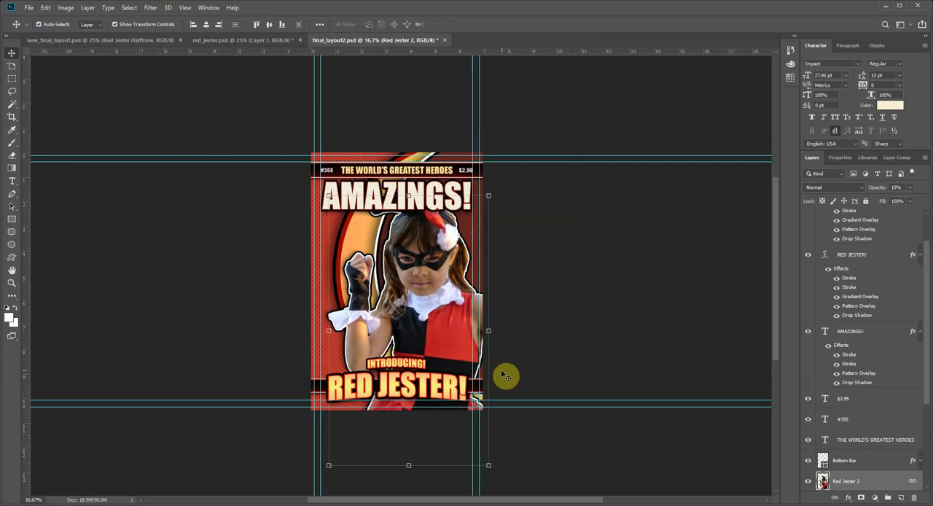
key(ctrl+z)
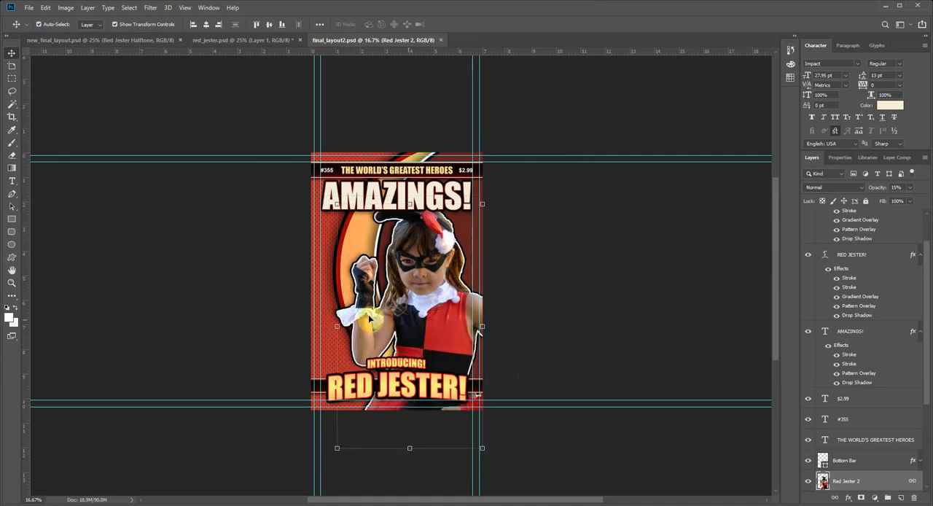
Step: Test the Red Jester figure's horizontal position, nudge it slightly to the left, and deselect it
drag(422, 290, 393, 291)
drag(417, 319, 438, 319)
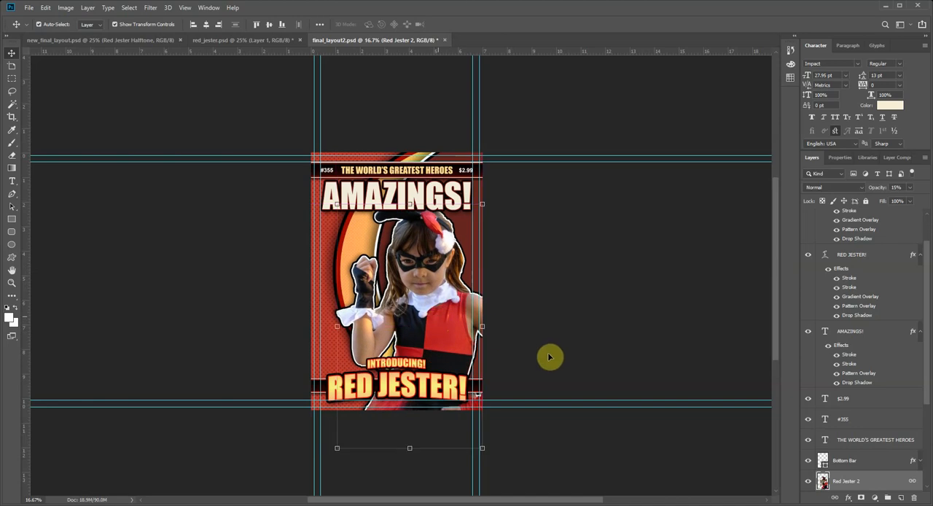
key(Left)
key(Left)
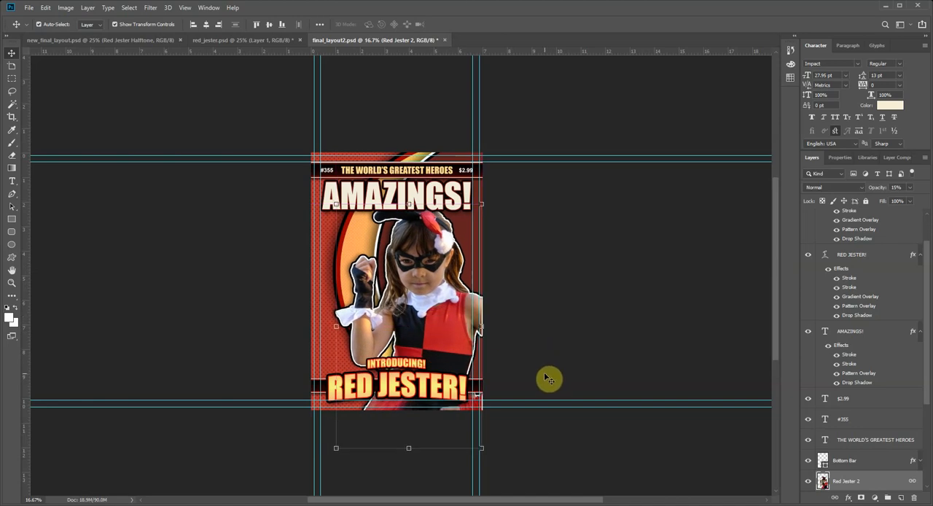
click(558, 285)
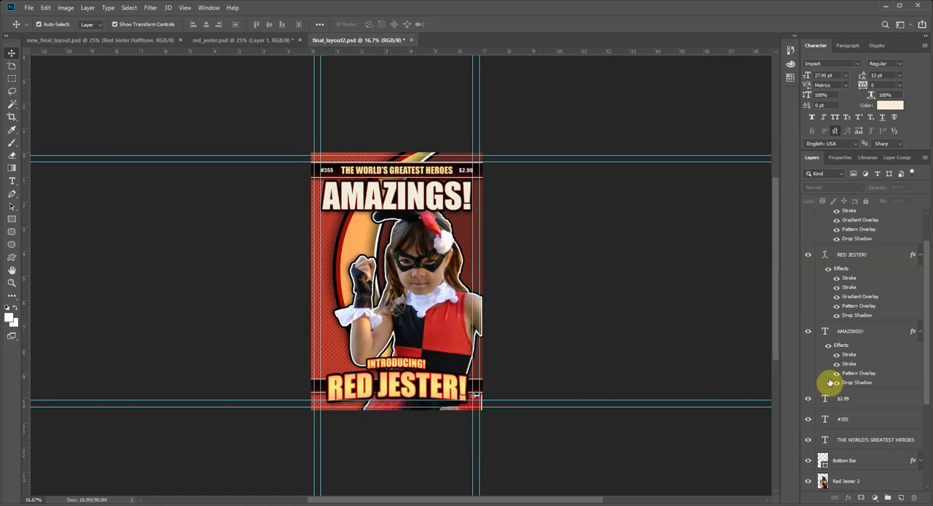
Step: Collapse the effects lists of the "INTRODUCING!", "RED JESTER!" and "AMAZINGS!" text layers
scroll(846, 307, up, 1)
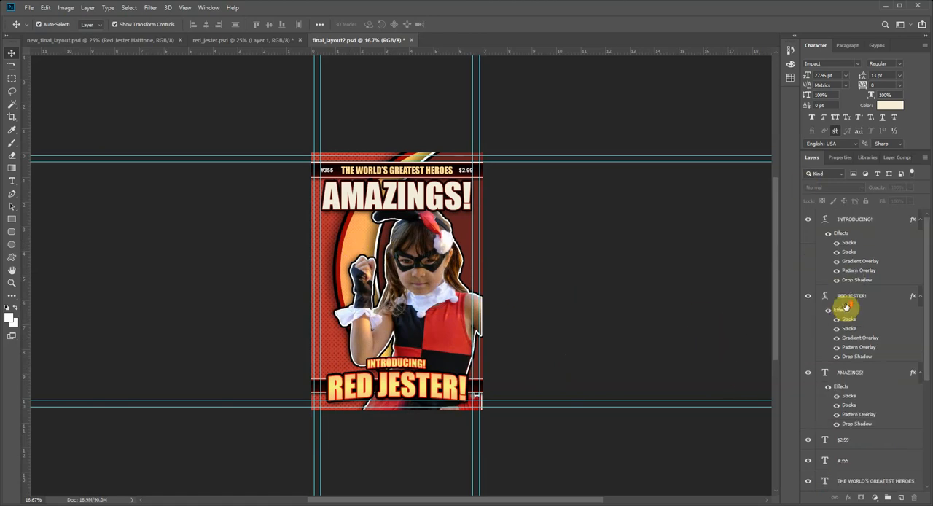
click(919, 220)
click(919, 240)
click(918, 259)
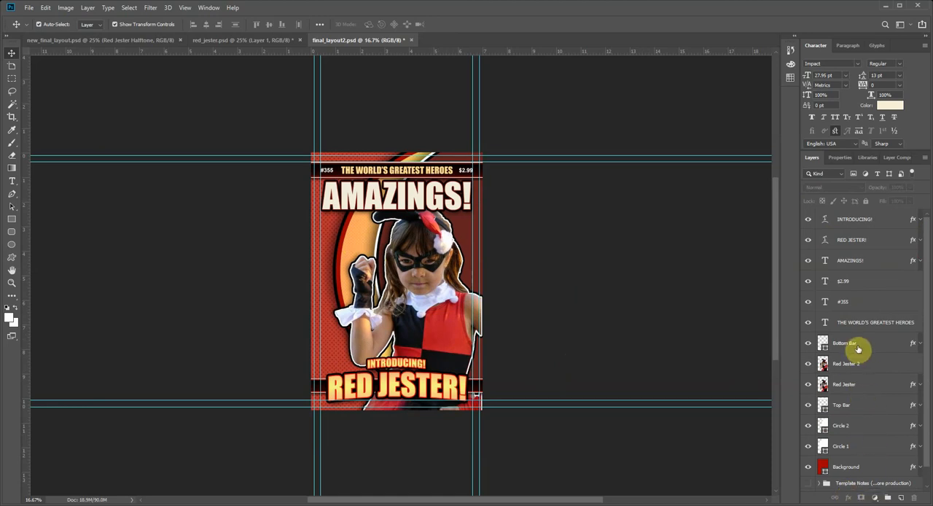
Step: Add a Black & White adjustment layer directly above the Top Bar layer, keeping the default preset
click(853, 406)
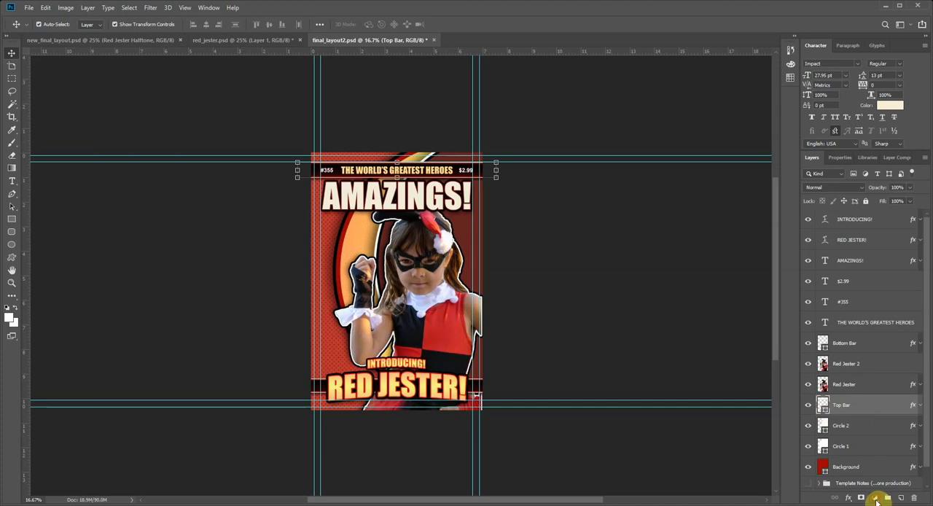
click(874, 497)
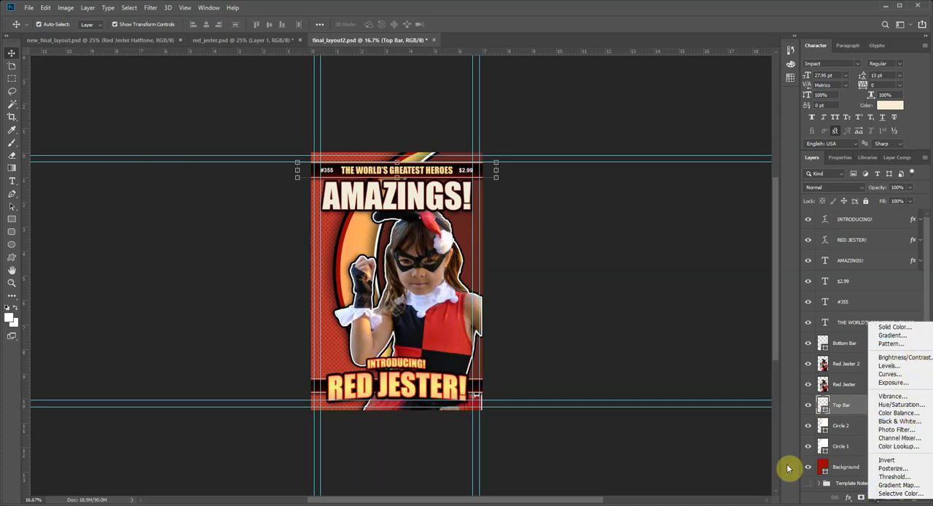
click(816, 499)
click(874, 497)
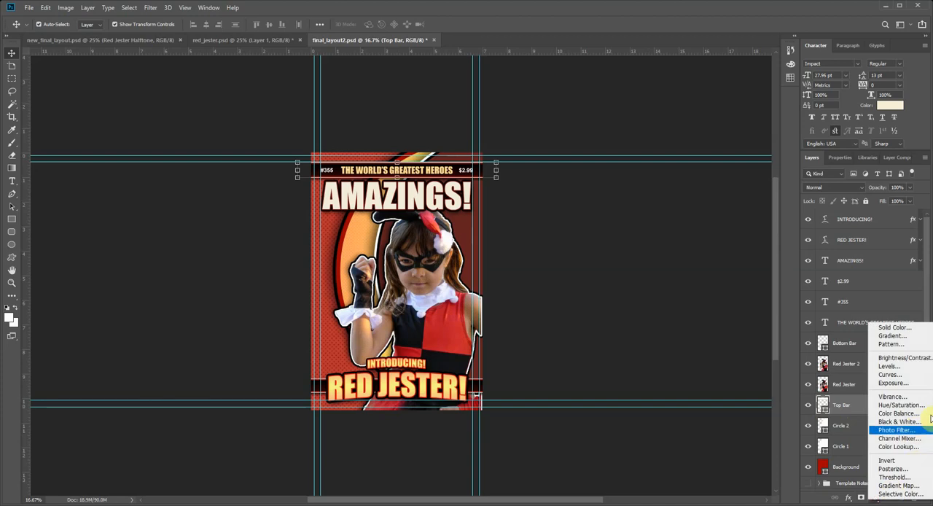
click(898, 421)
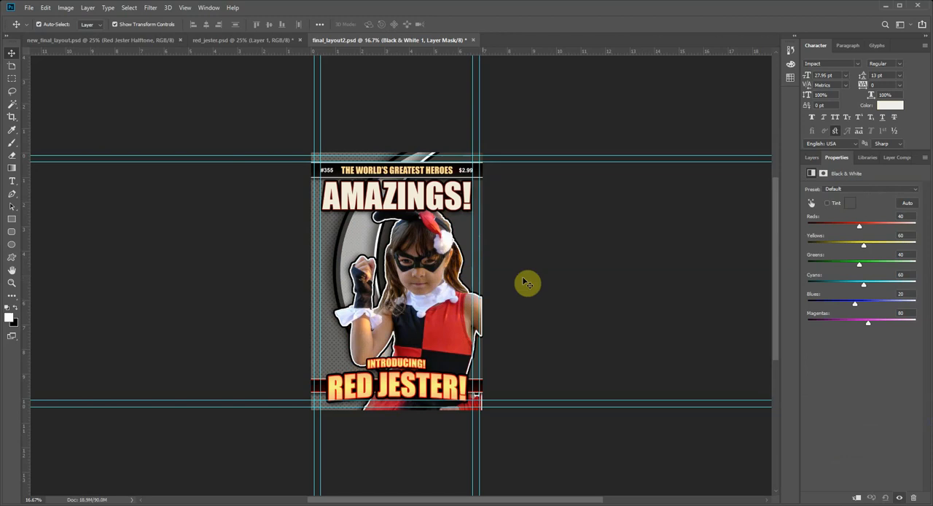
Step: Hide the Black & White 1 adjustment layer and deselect it
click(814, 160)
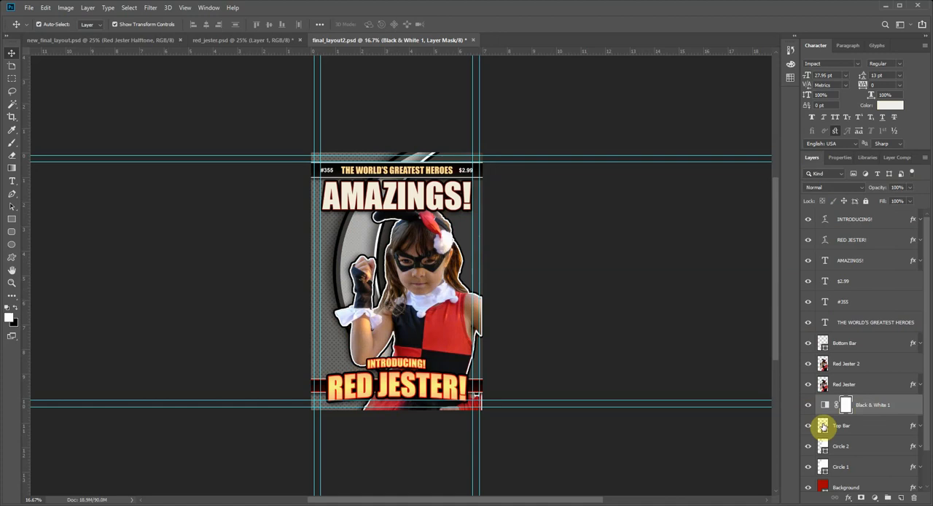
click(807, 404)
click(576, 270)
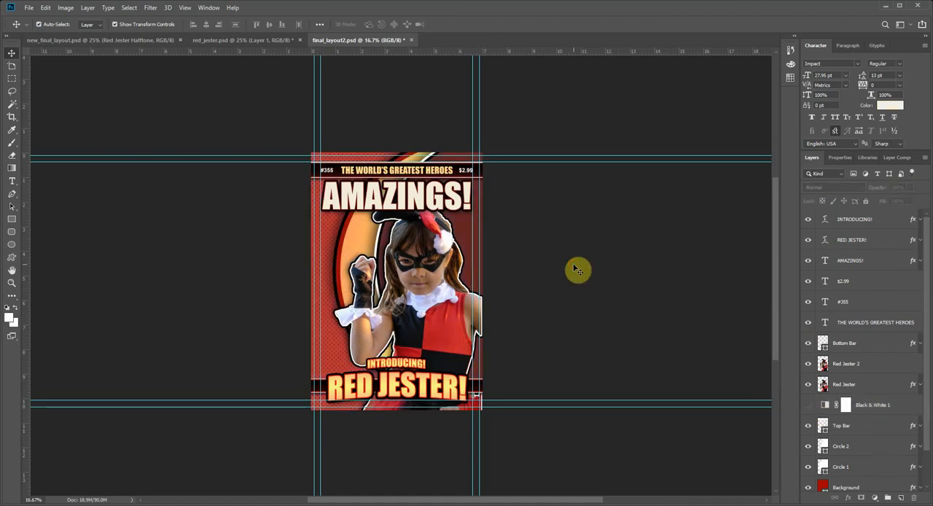
Step: Nudge the linked Red Jester figure layers slightly to the right on the cover, deselect them, and inspect the cover at 25%
click(460, 329)
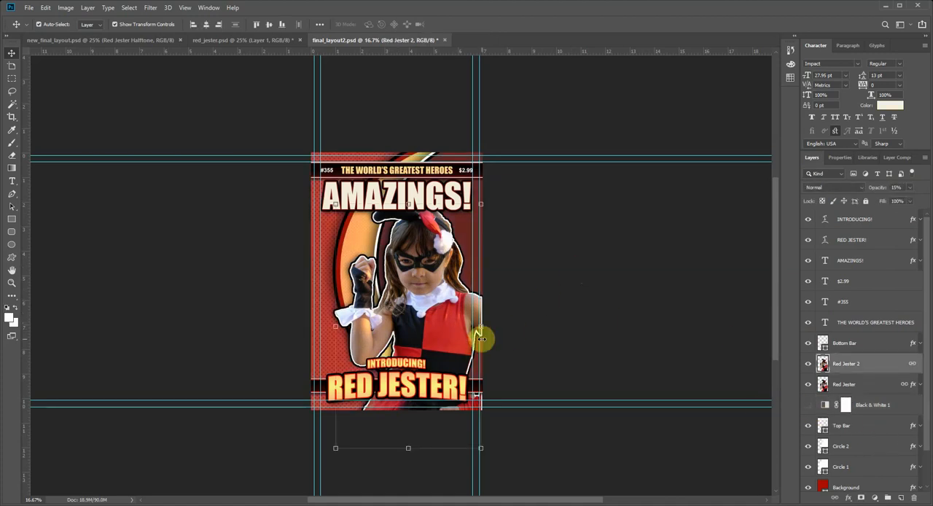
key(shift+Right)
key(shift+Right)
key(shift+Right)
key(shift+Right)
click(510, 341)
click(575, 368)
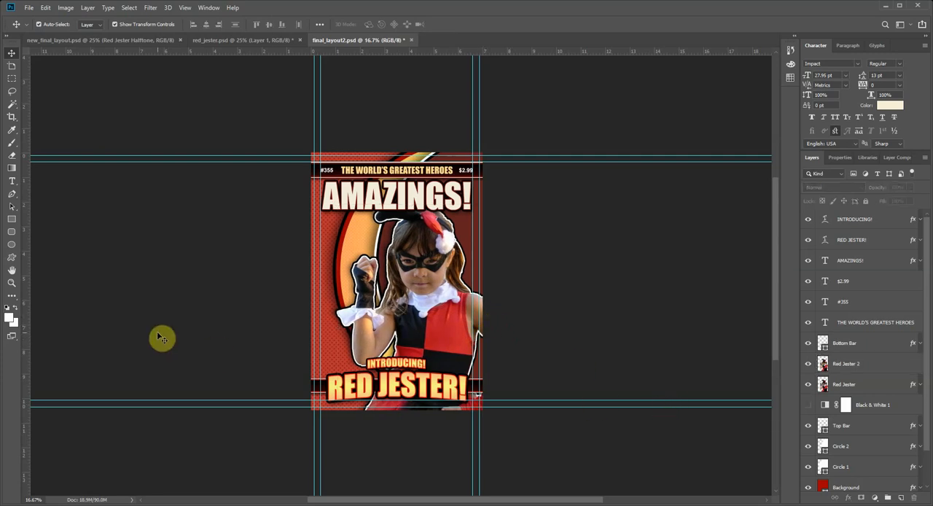
click(12, 284)
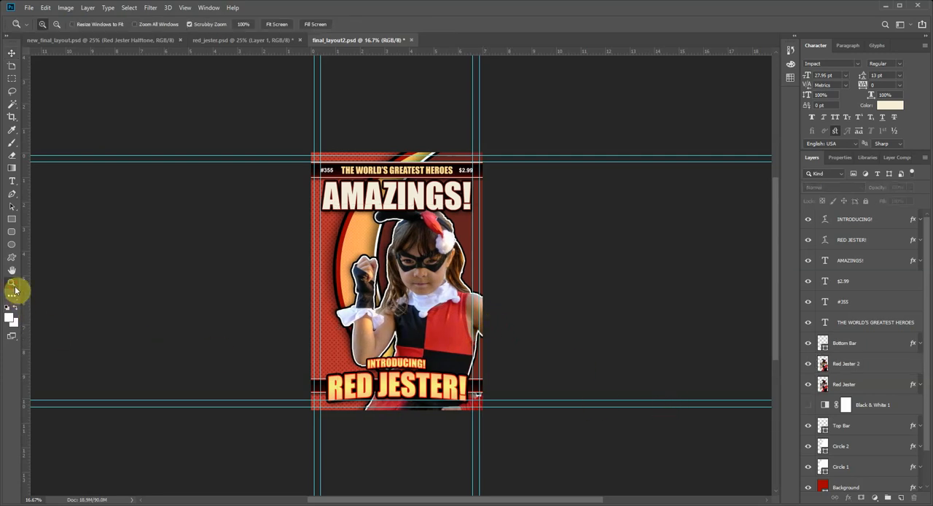
click(397, 271)
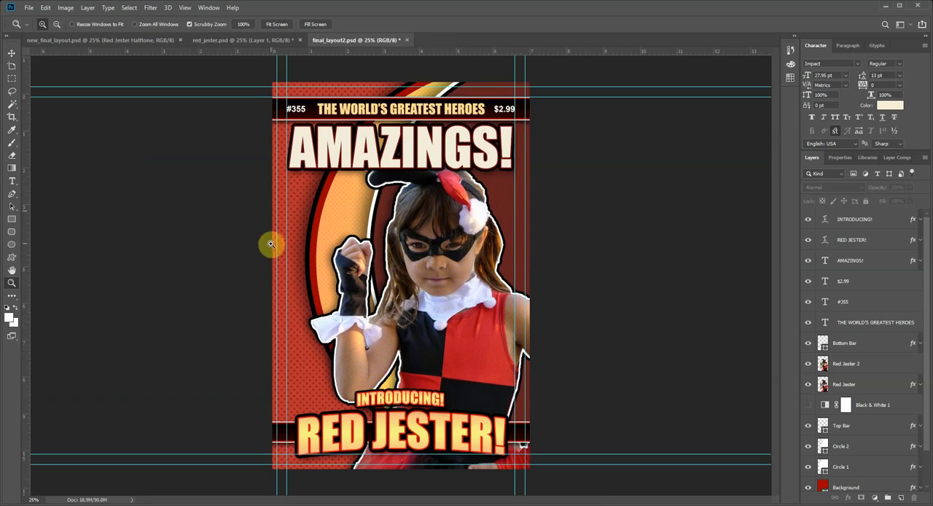